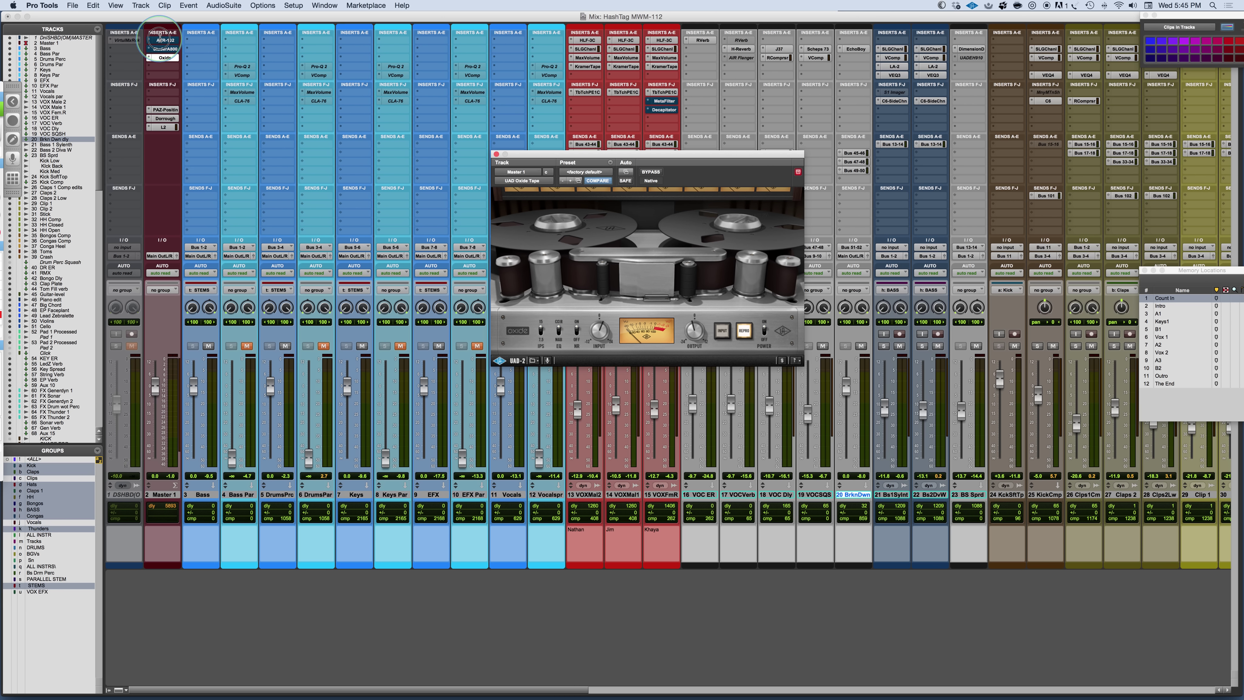
Step: Open the ATR-102 and Studer A800 inserts on Master 1, arranging them around Oxide Tape with the Studer's secondary controls exposed
left_click(160, 41)
left_click_drag(201, 15, 441, 16)
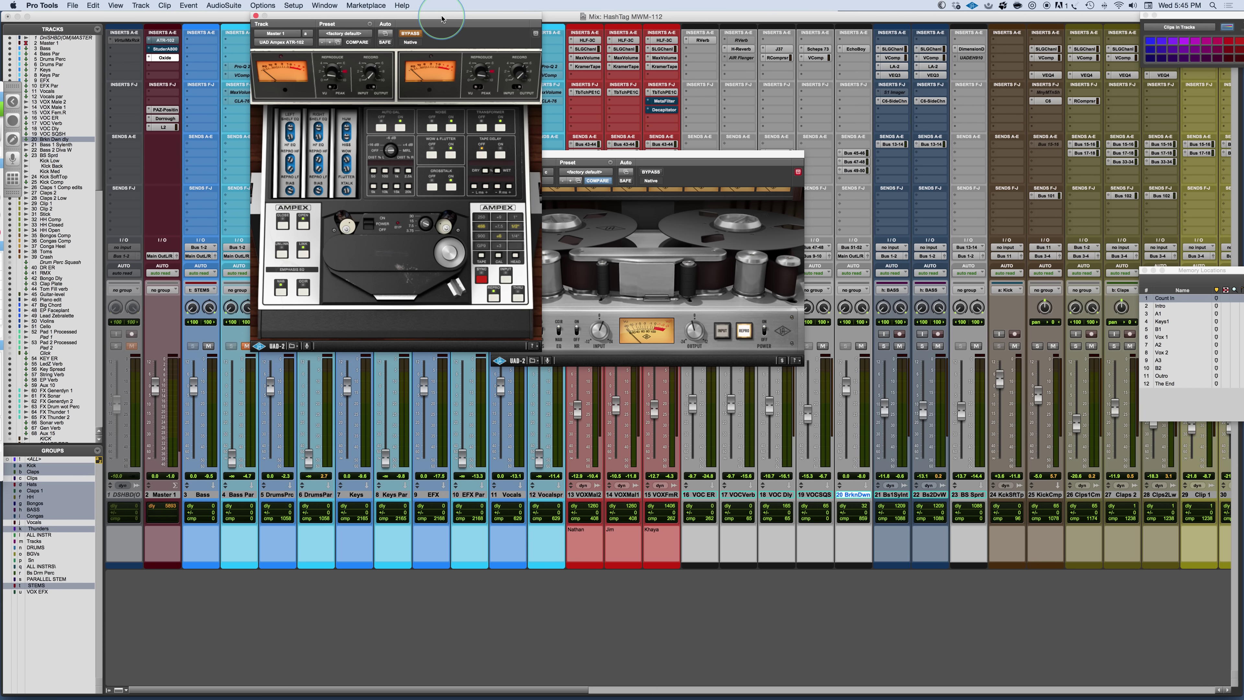
left_click(165, 49)
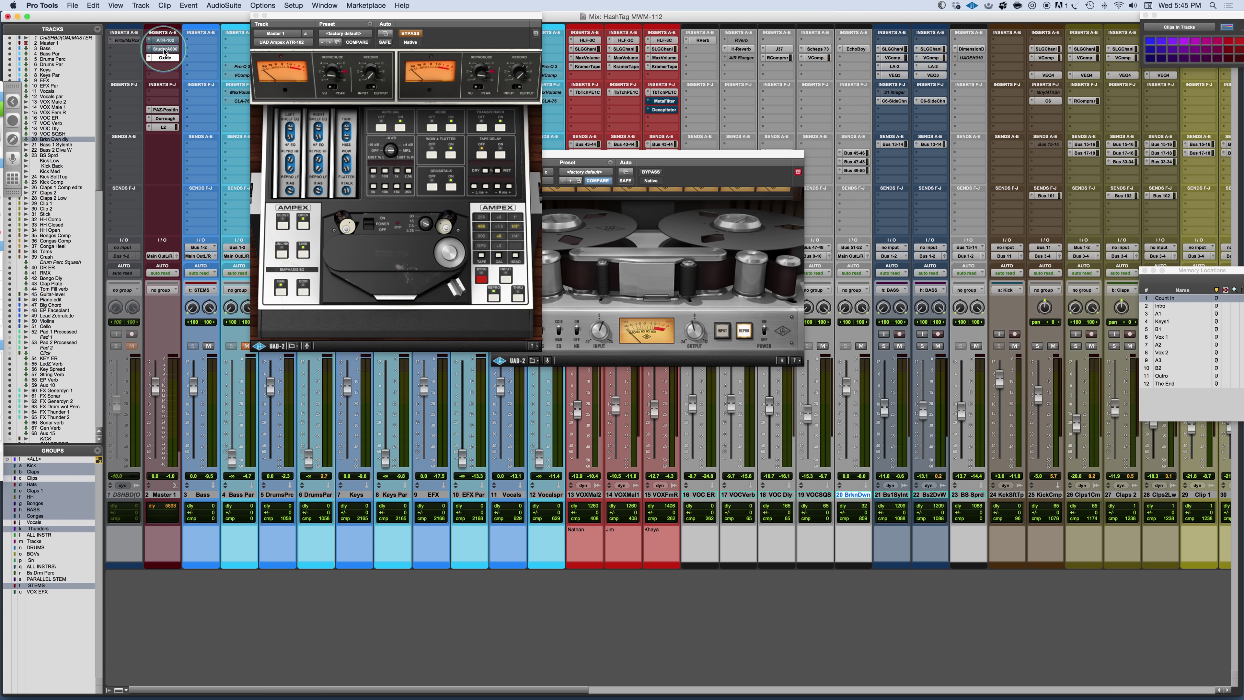
left_click(164, 51)
left_click_drag(179, 13, 986, 30)
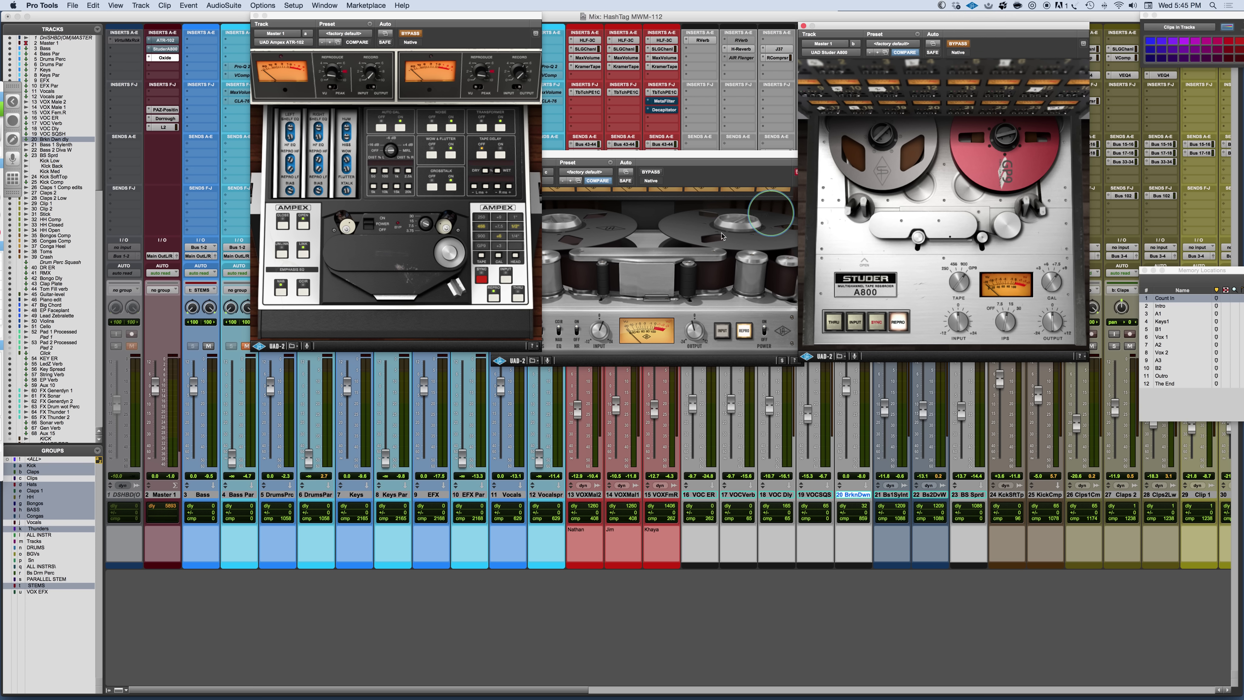
left_click_drag(706, 155, 723, 224)
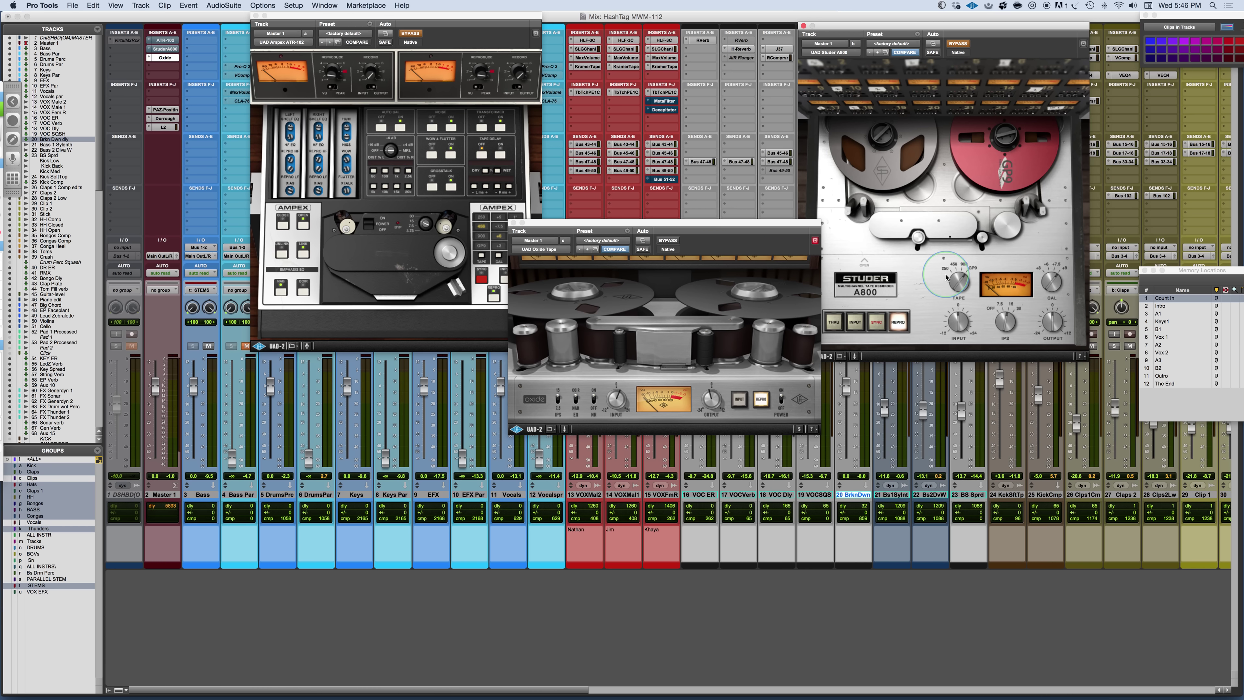
left_click(864, 262)
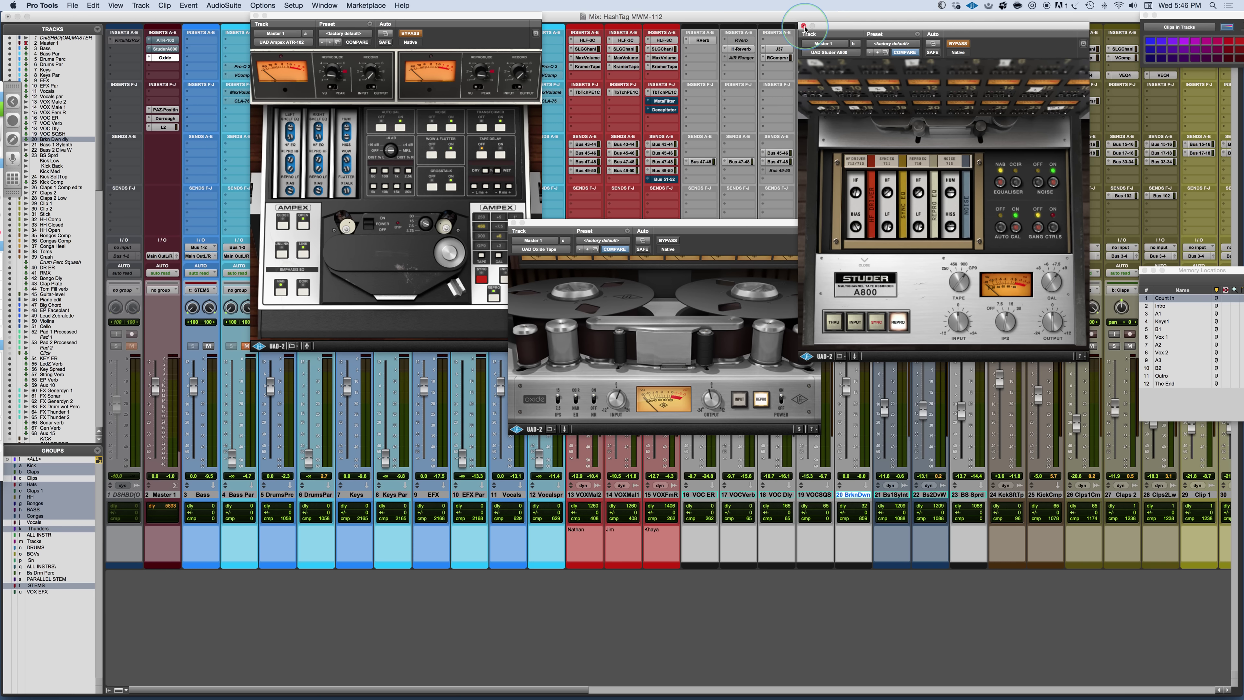
Step: Close the Studer A800 and Ampex ATR-102 plug-in windows and reposition the Oxide Tape window
left_click(804, 27)
left_click(255, 16)
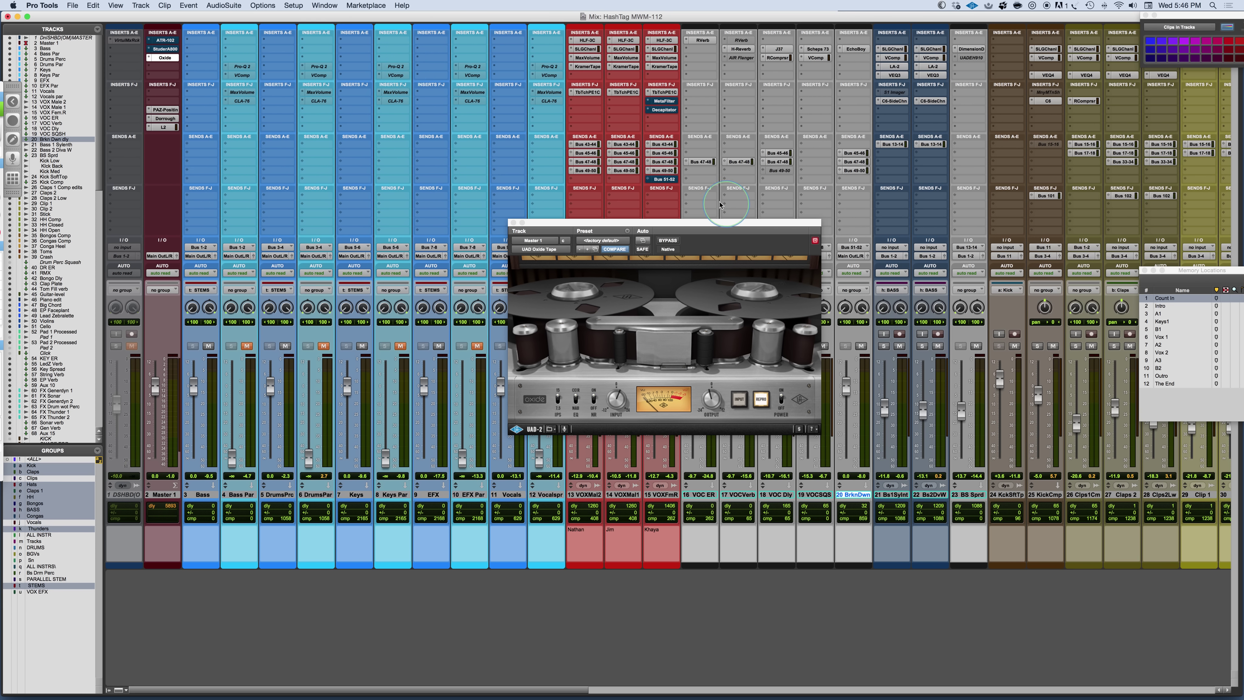
left_click_drag(712, 223, 697, 200)
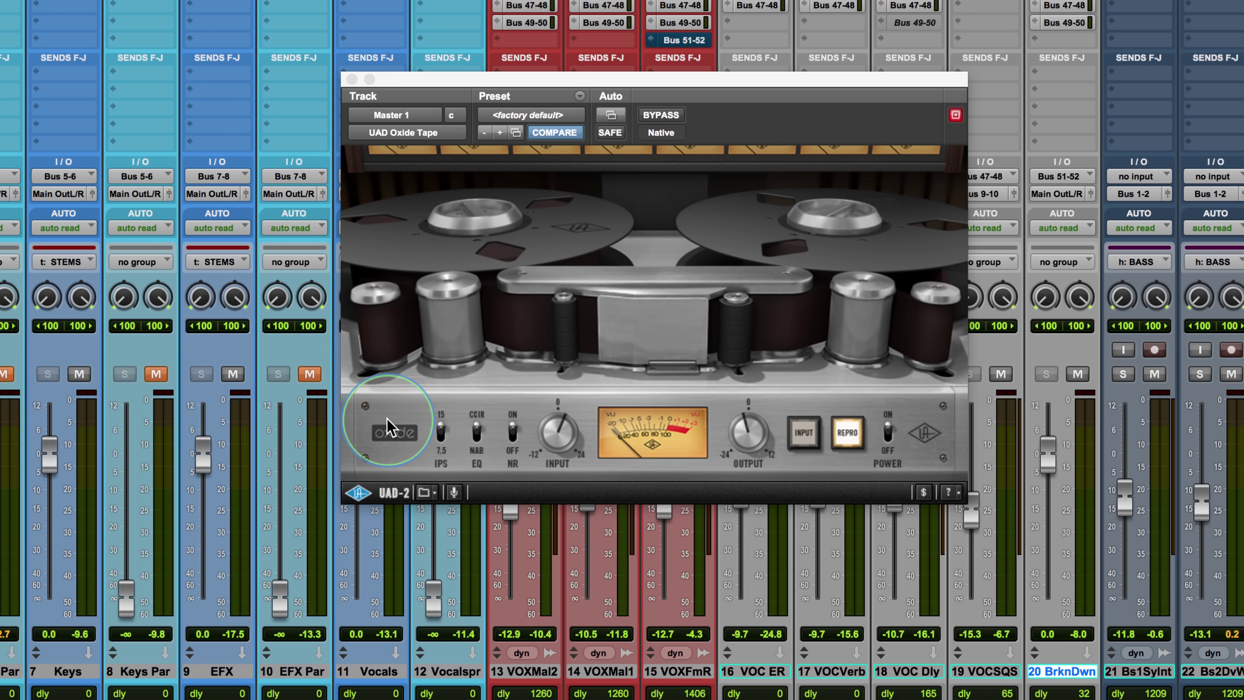
Step: Try the Oxide Tape's IPS, EQ and NR switches, and check the INPUT path before returning to REPRO
left_click(441, 431)
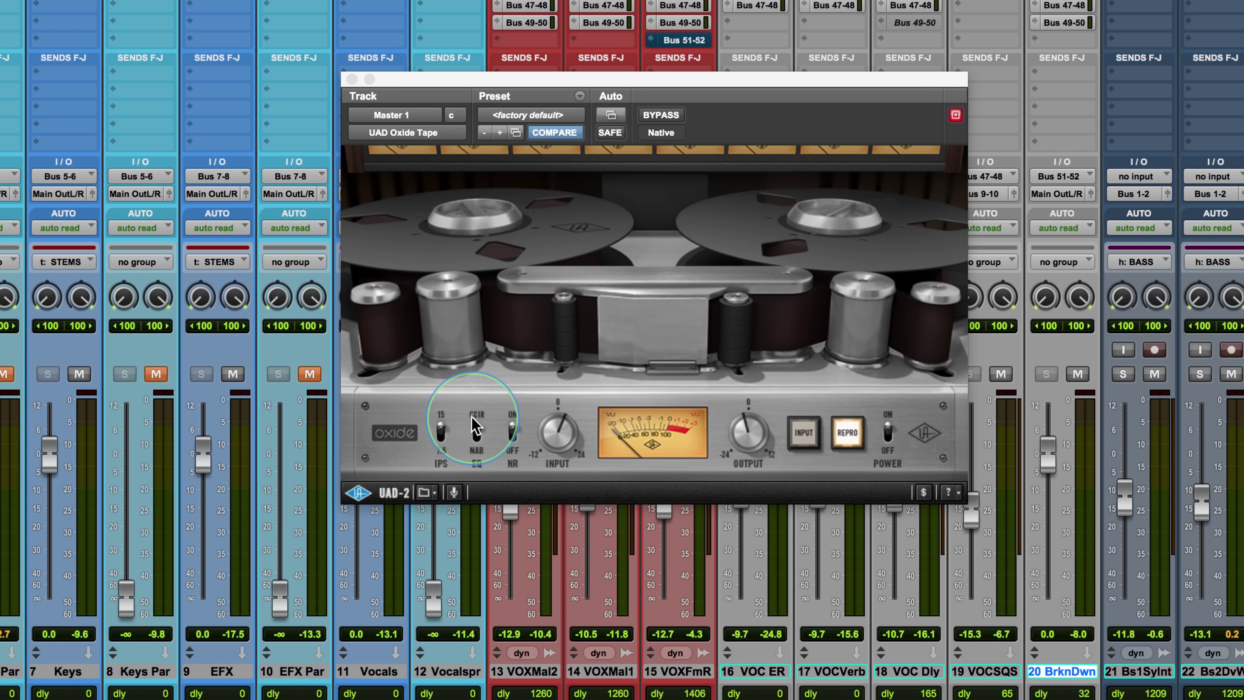
left_click(478, 436)
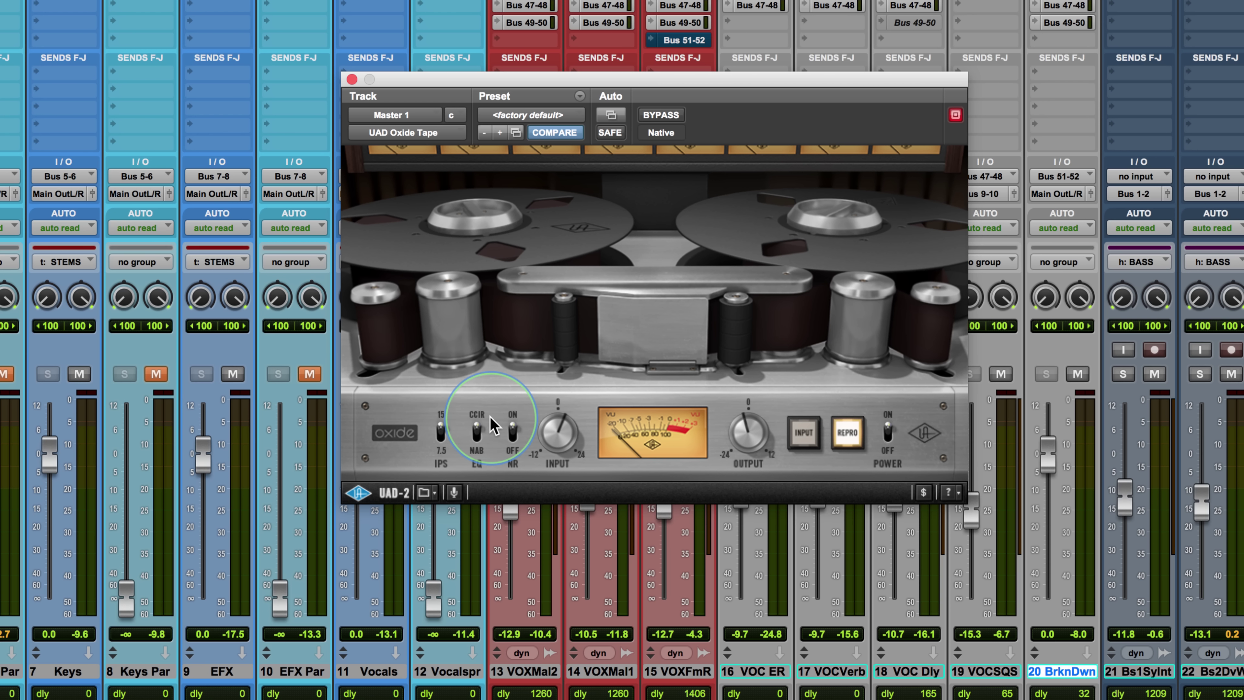
left_click(512, 433)
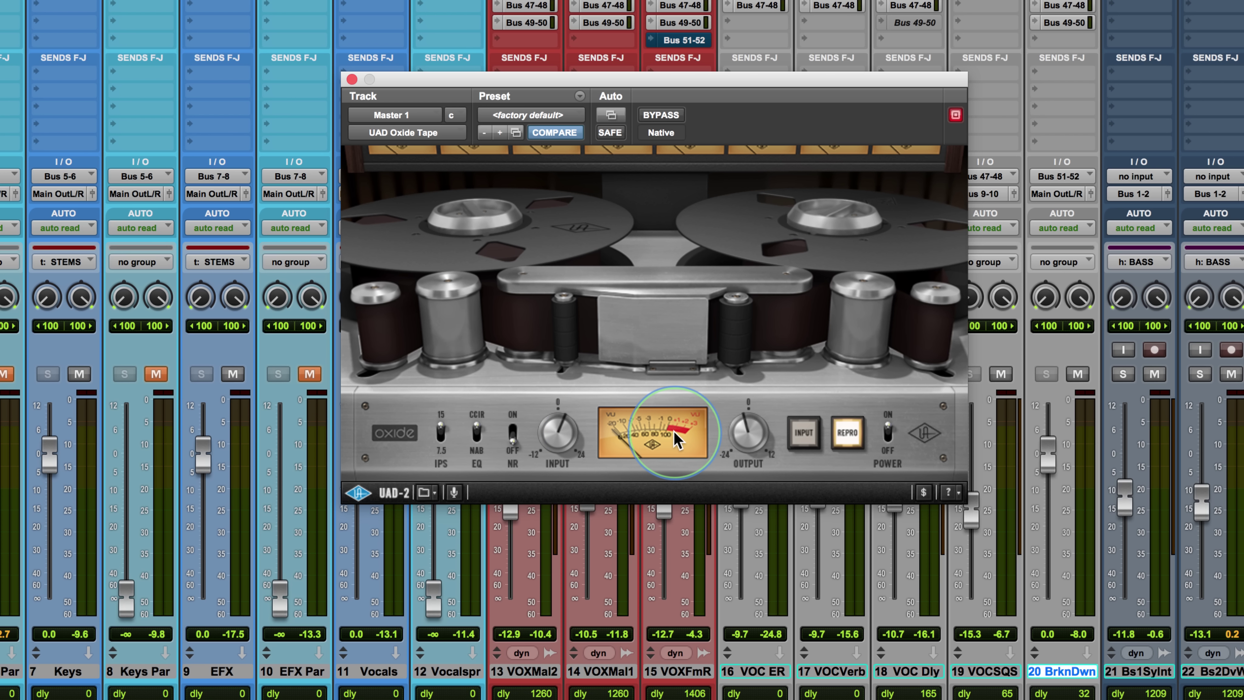
left_click(806, 437)
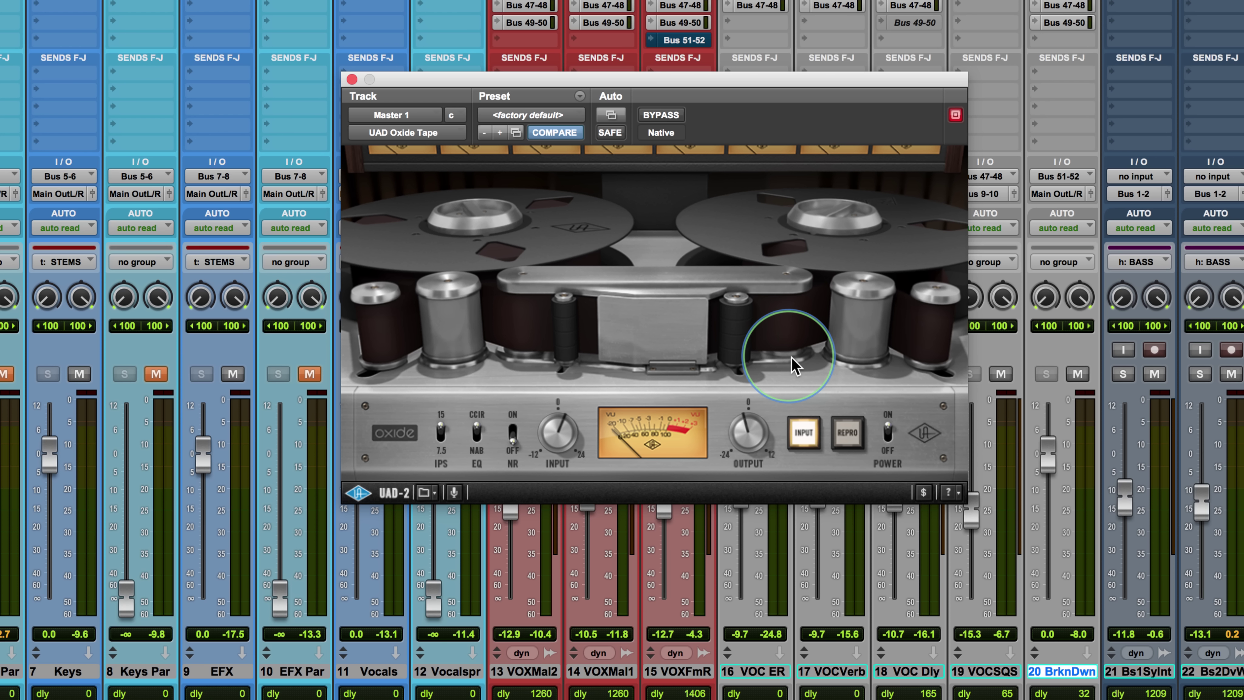
left_click(846, 434)
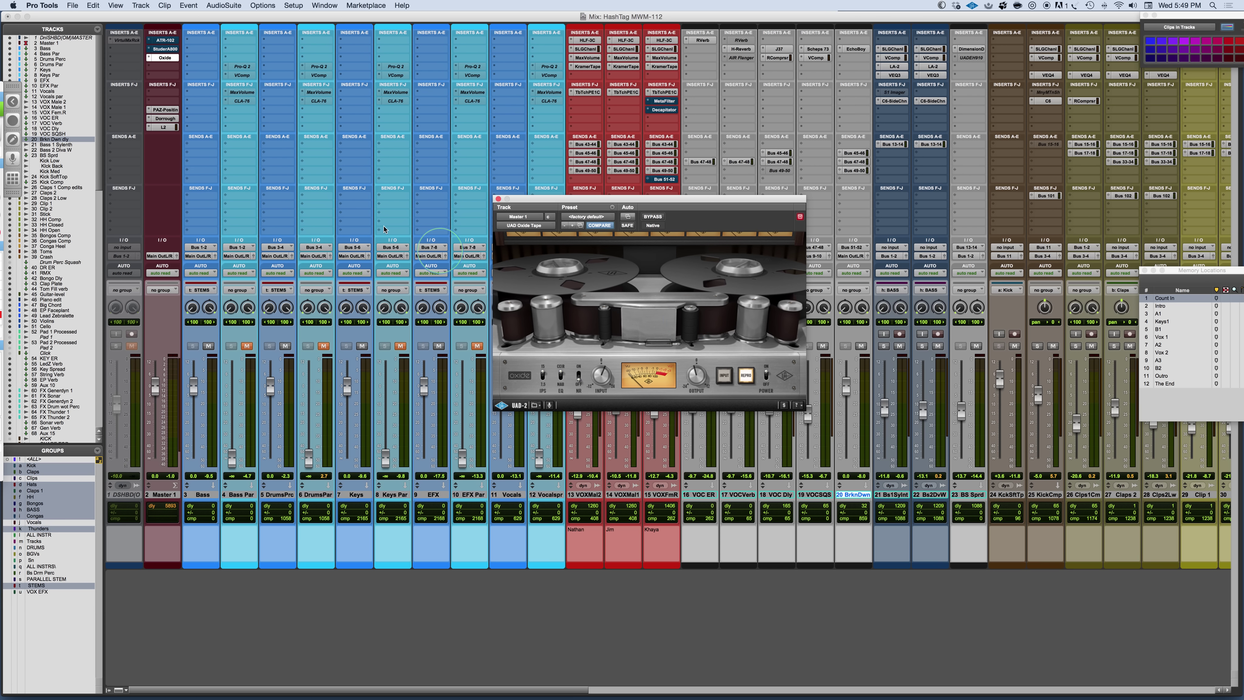
Step: Make the ATR-102 and Studer A800 inserts on Master 1 inactive and bypass its Oxide Tape insert
left_click(161, 47)
left_click(163, 49, "ctrl+super")
left_click(162, 59, "super")
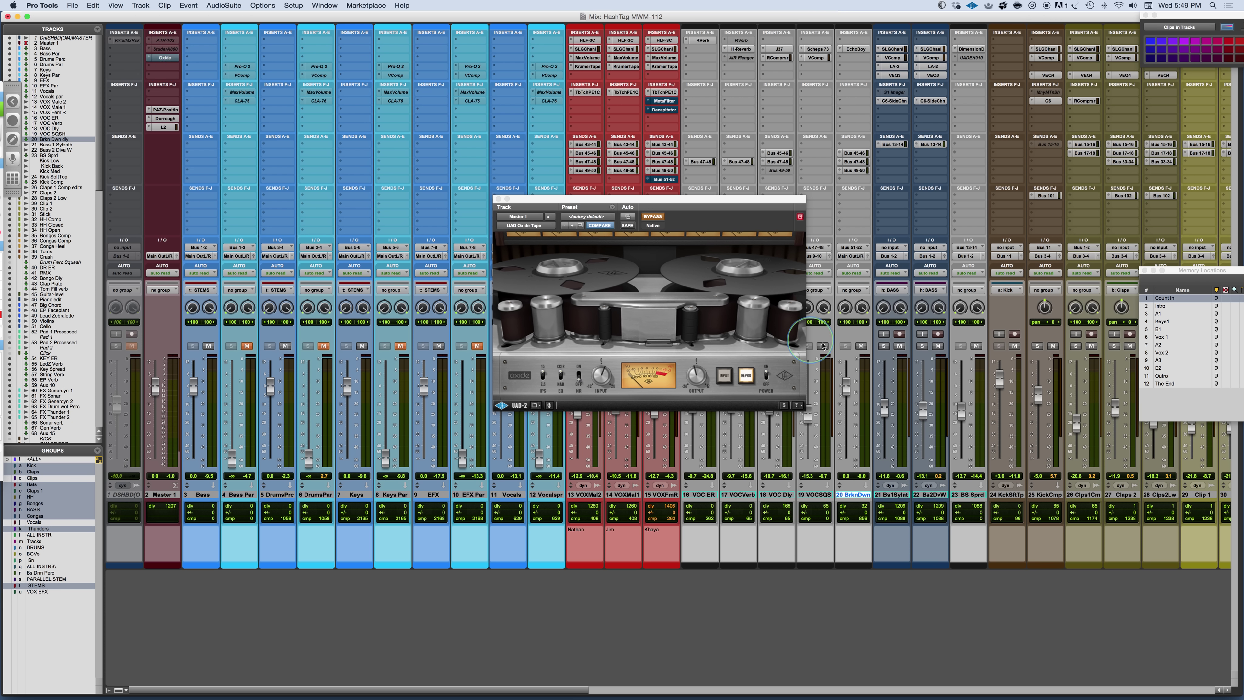
Step: Move the Oxide Tape window clear of the stem channel controls and toggle the mute on the Bass stem
scroll(844, 356, "right", 4)
scroll(844, 356, "left", 1)
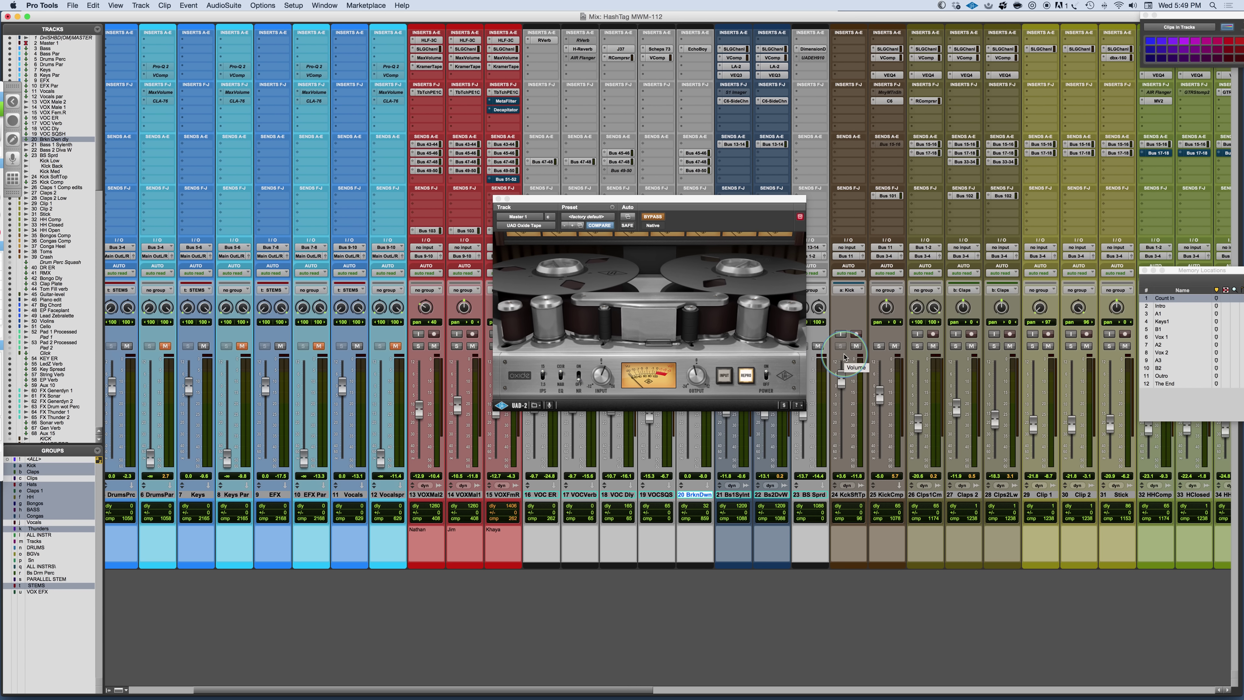
scroll(377, 352, "left", 4)
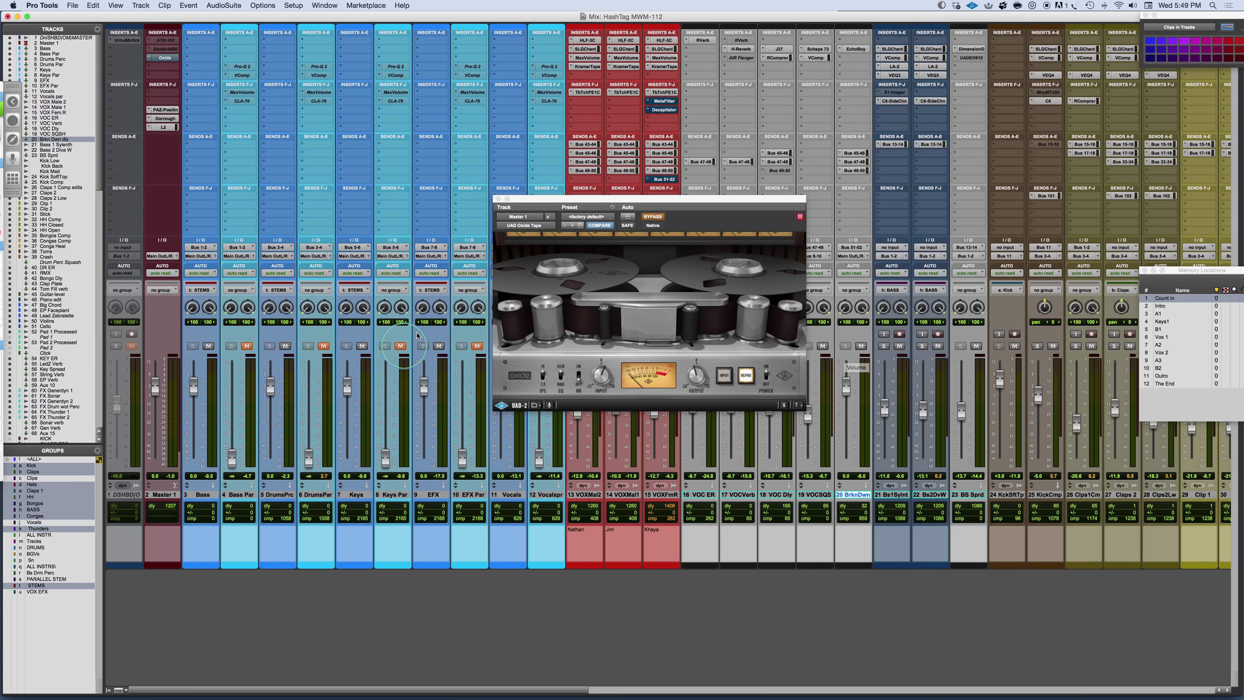
left_click_drag(584, 199, 548, 47)
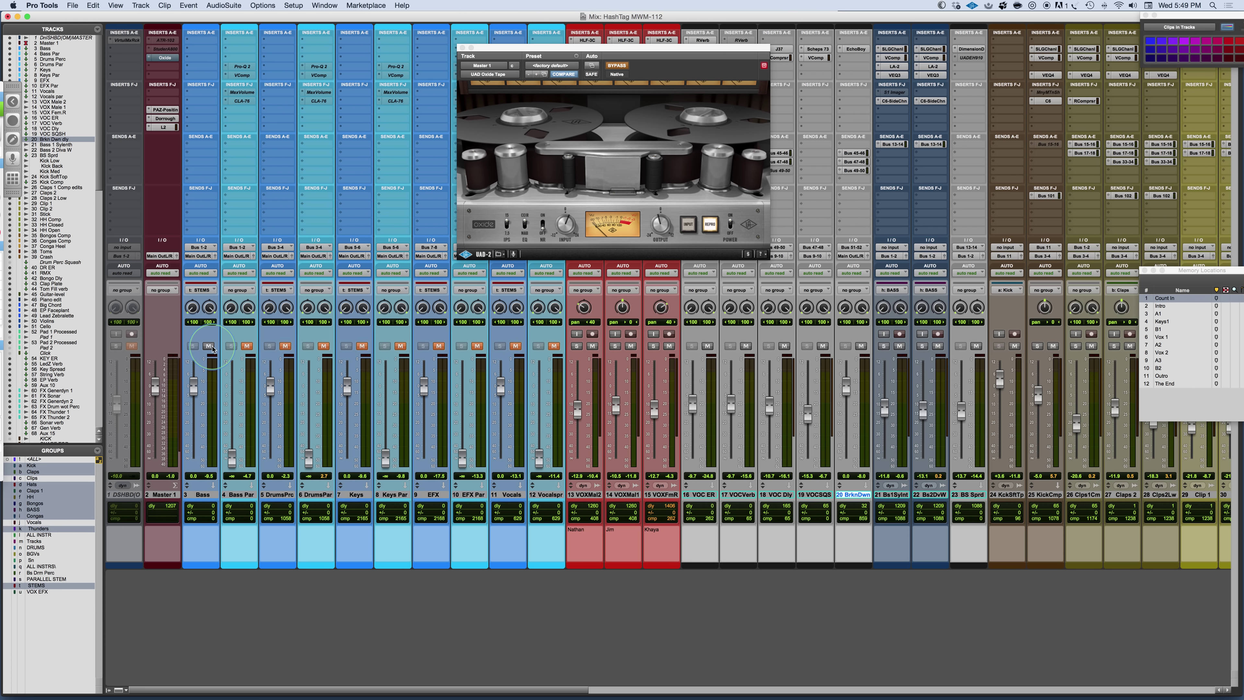
left_click(209, 346)
left_click_drag(563, 48, 398, 109)
Step: Insert the Universal Audio UAD Oxide Tape (mono) plug-in in the last insert slot of the Kick Comp track
scroll(862, 240, "right", 5)
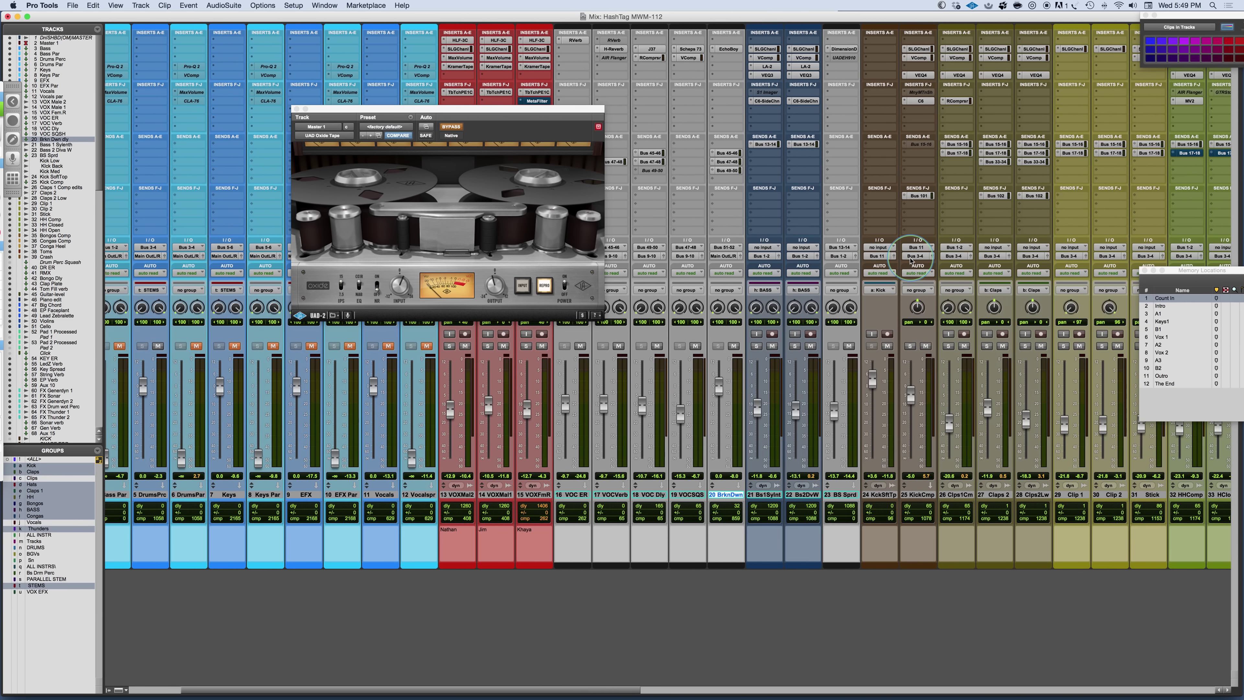
scroll(911, 260, "right", 2)
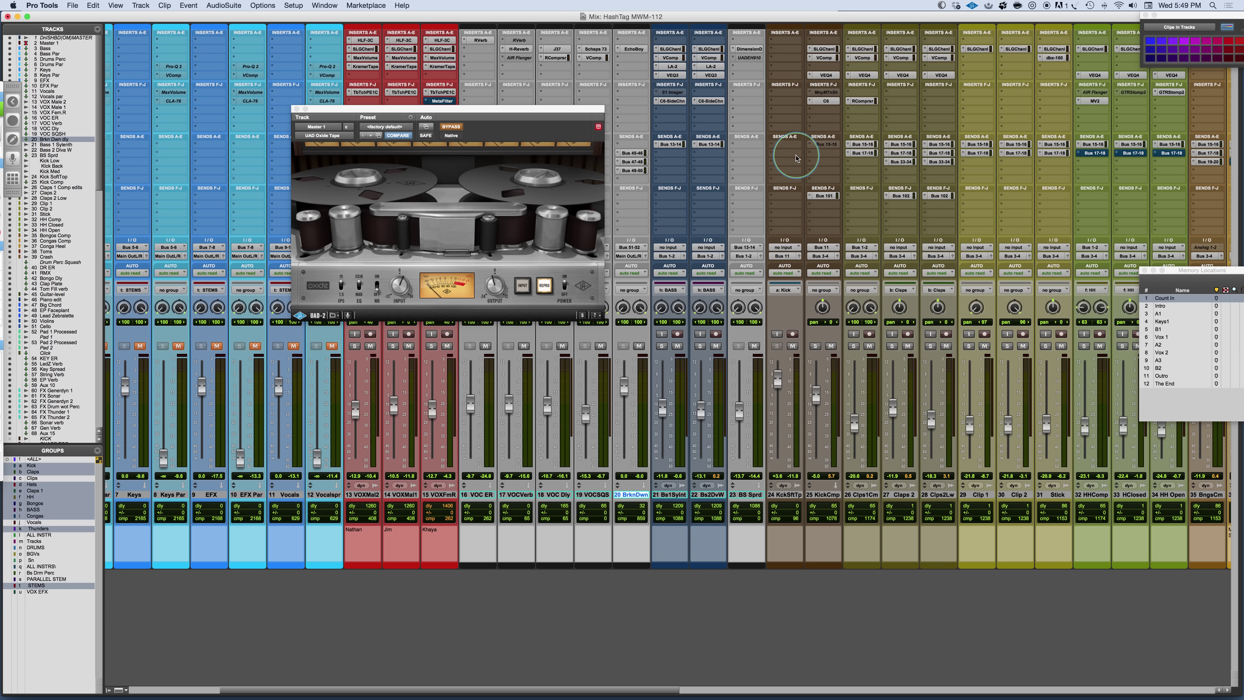
left_click(813, 127)
mouse_move(836, 147)
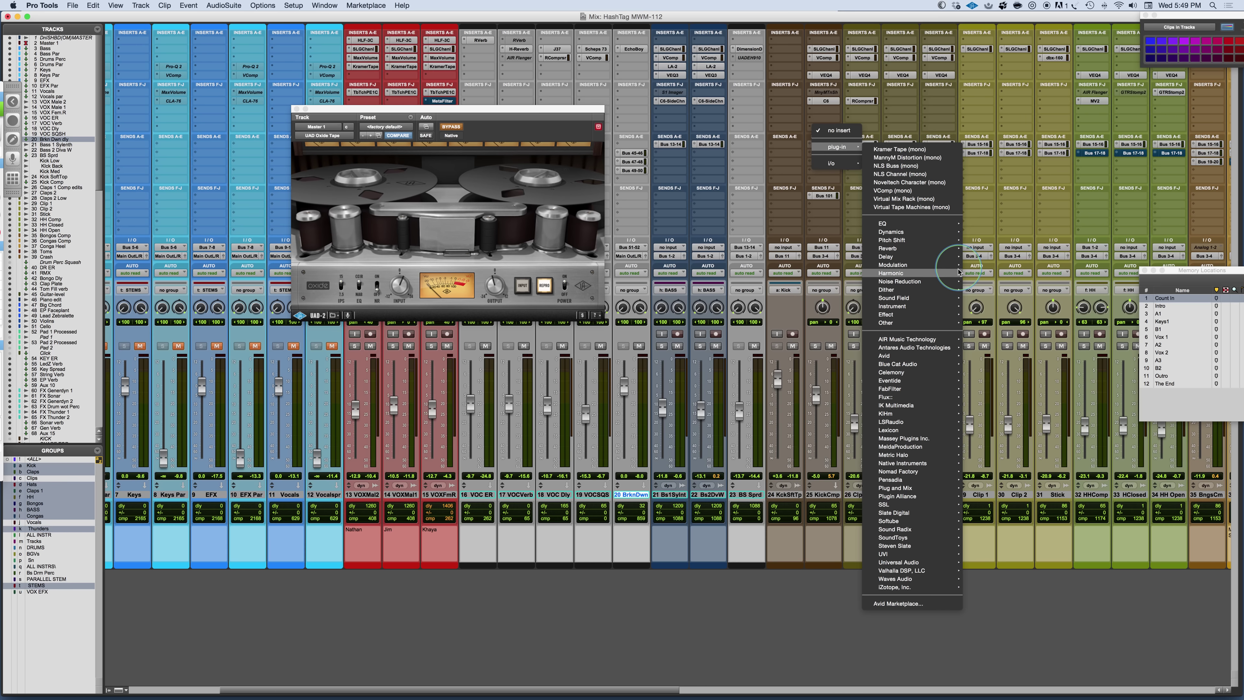
left_click(184, 85)
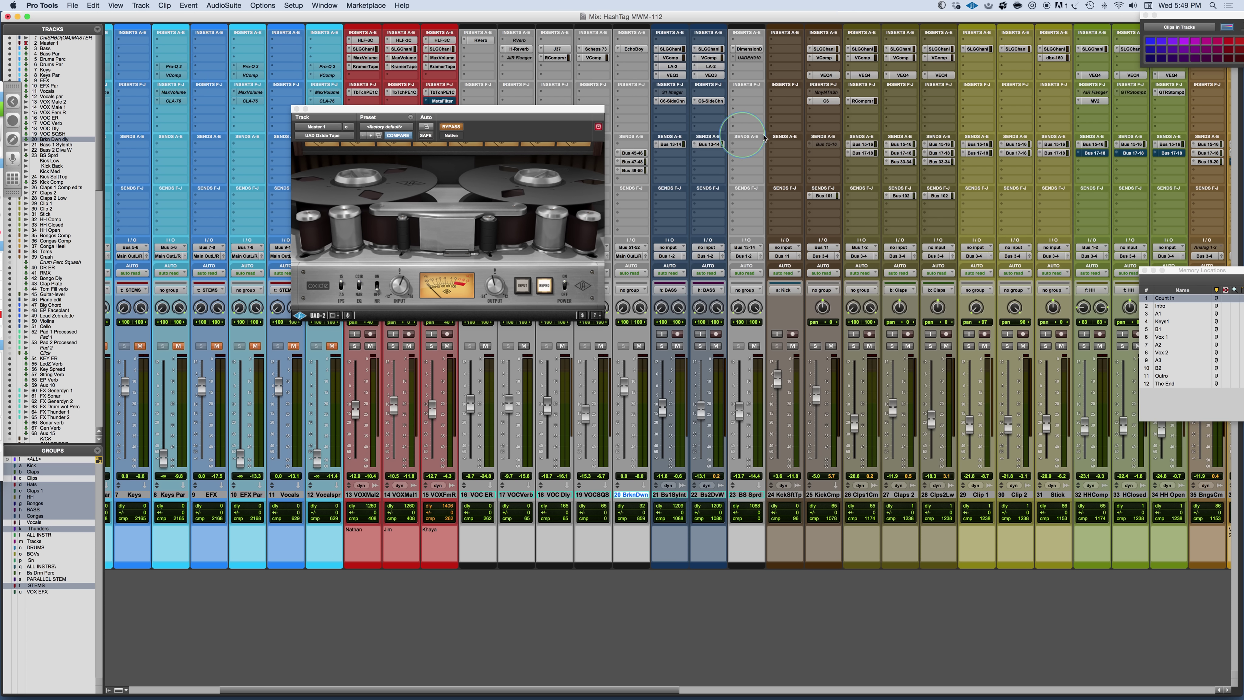
left_click(815, 128)
mouse_move(837, 146)
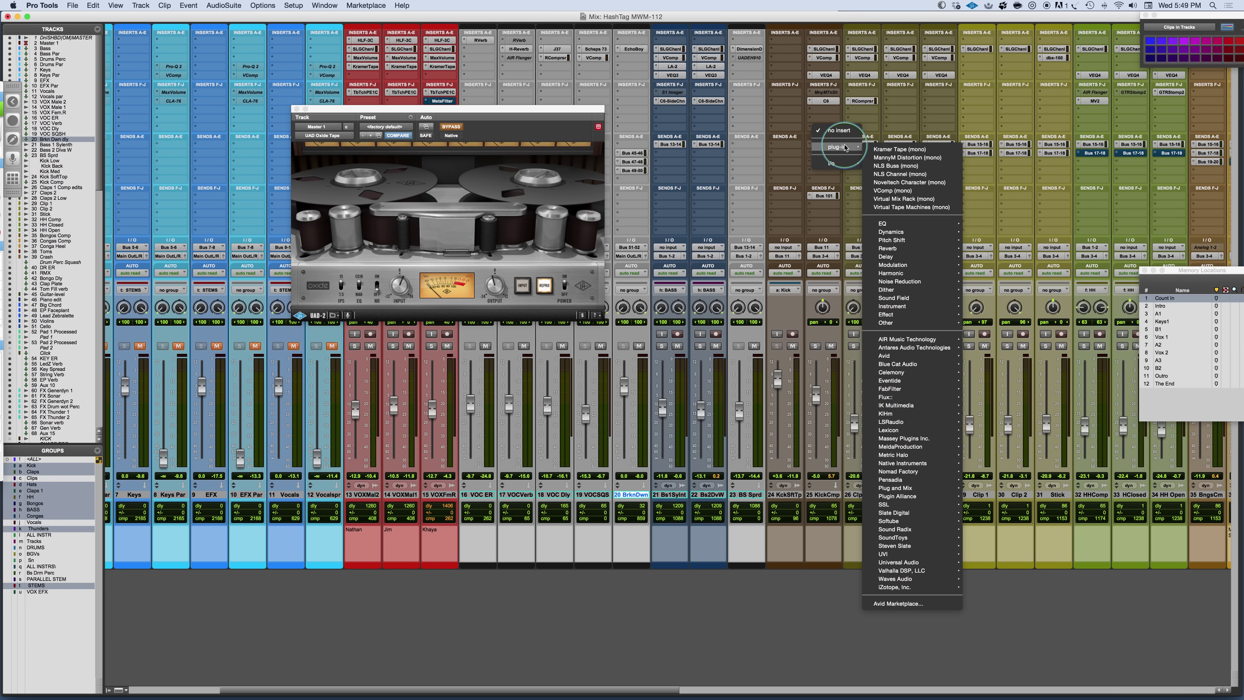
mouse_move(914, 564)
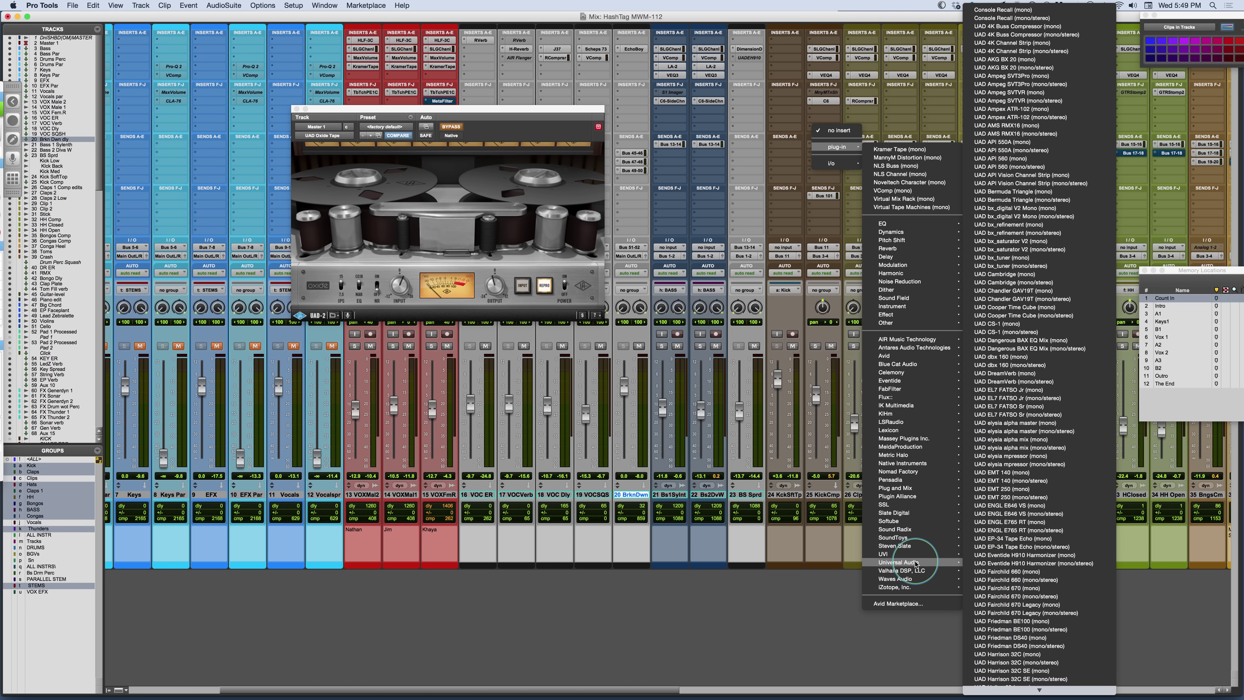
mouse_move(1037, 692)
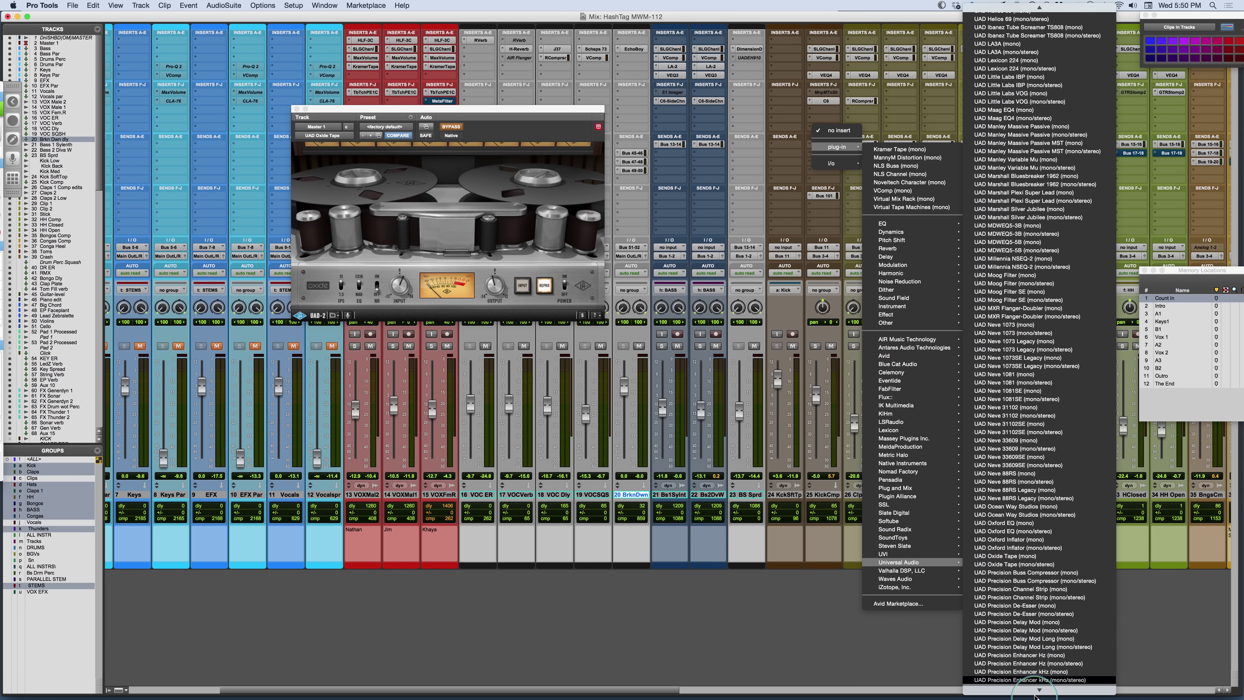
left_click(1018, 544)
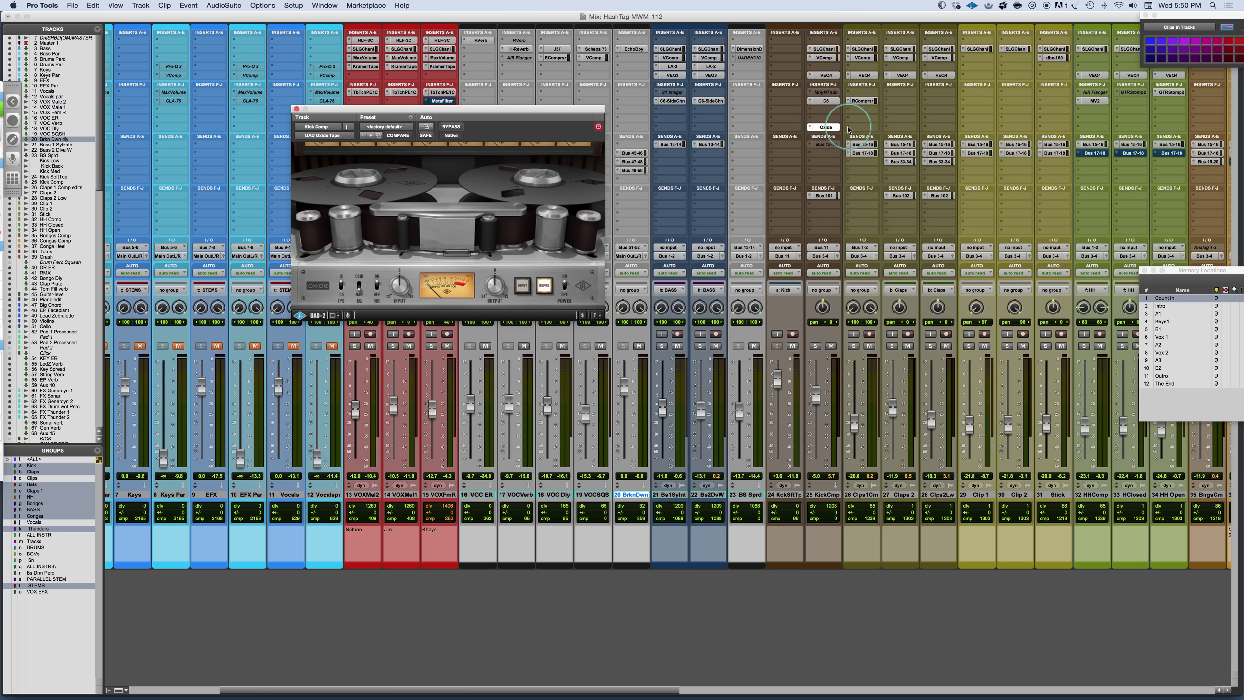
Step: Copy the bypassed Oxide Tape insert from Master 1 to the last insert slot of track 26, Clps1Cm
scroll(186, 77, "left", 10)
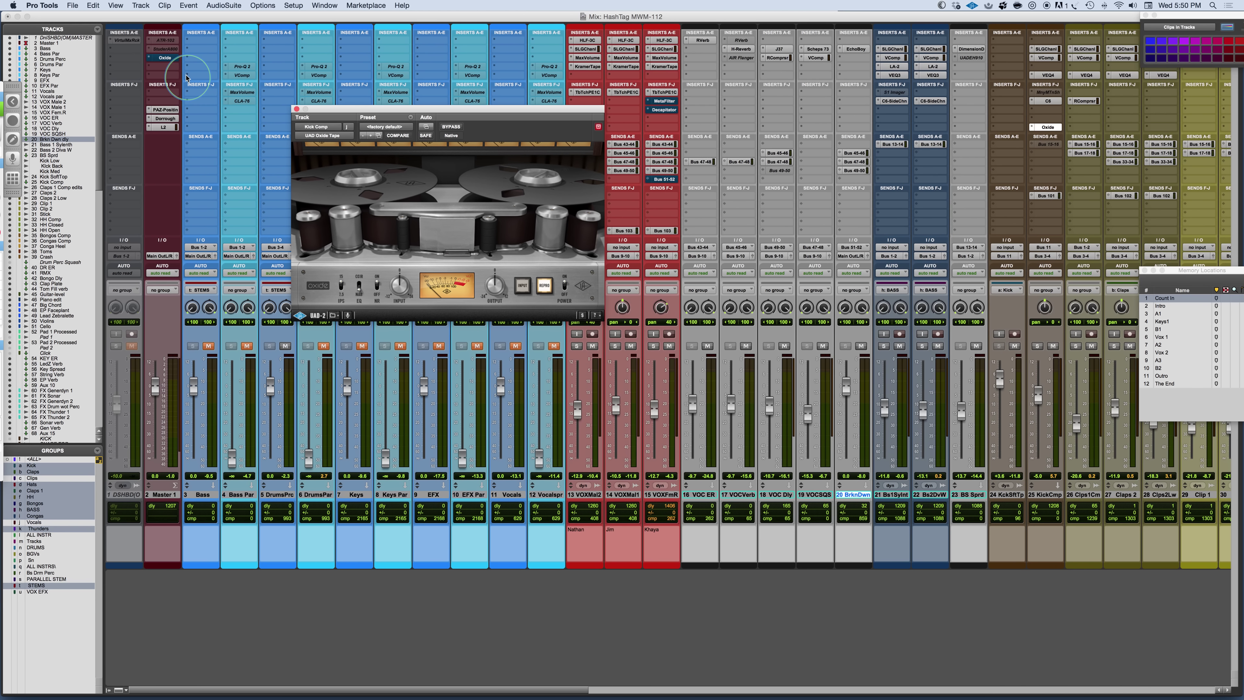
left_click(163, 58)
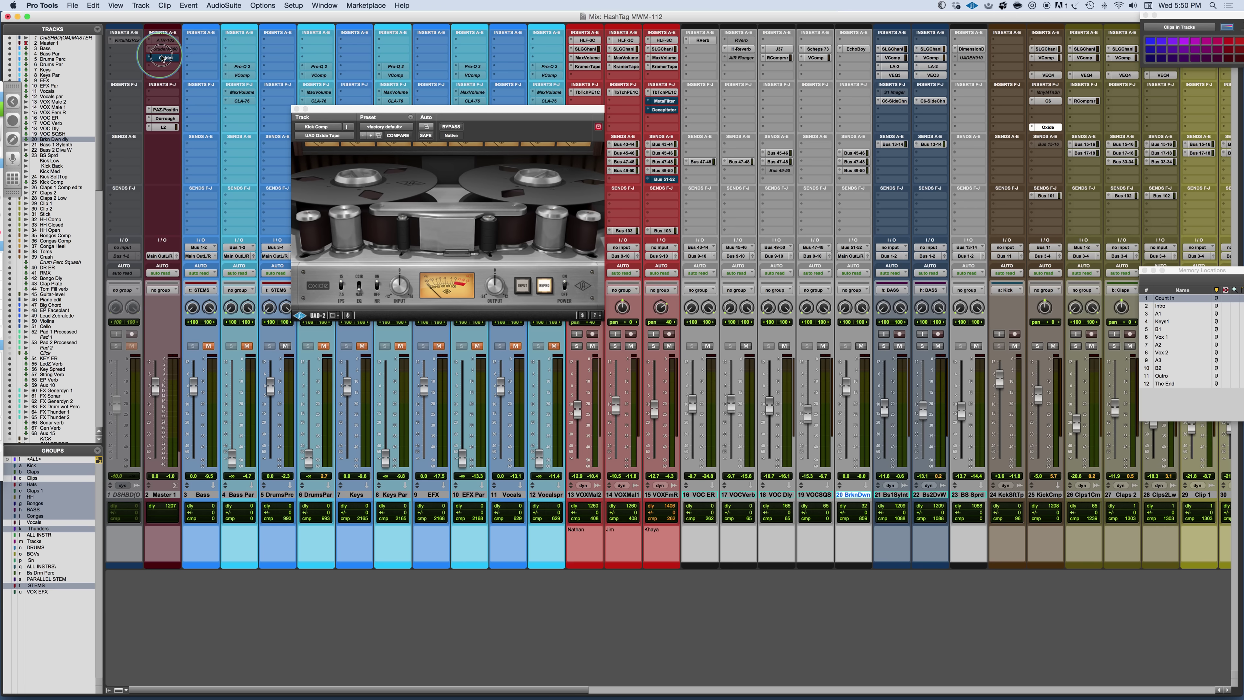
left_click_drag(1061, 131, 1086, 128)
scroll(1044, 142, "right", 1)
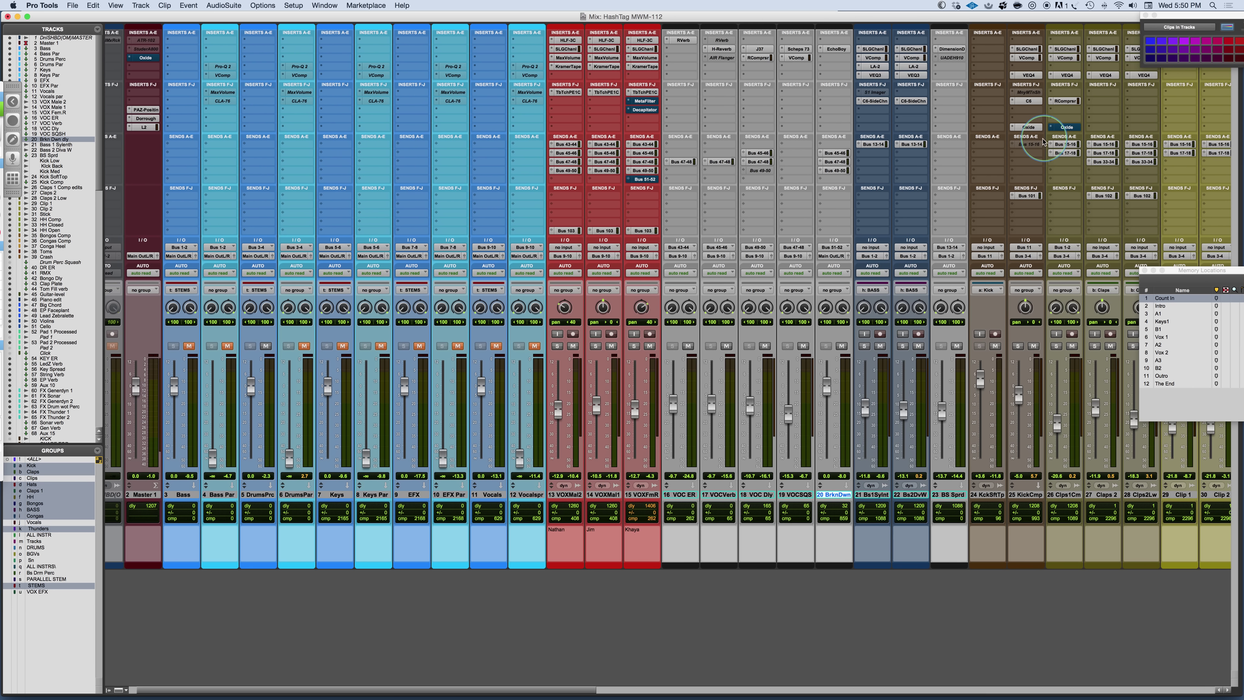
Step: Open the Kick Comp track's Oxide Tape in REPRO mode, solo that track and go to the Intro memory location
left_click(1029, 127)
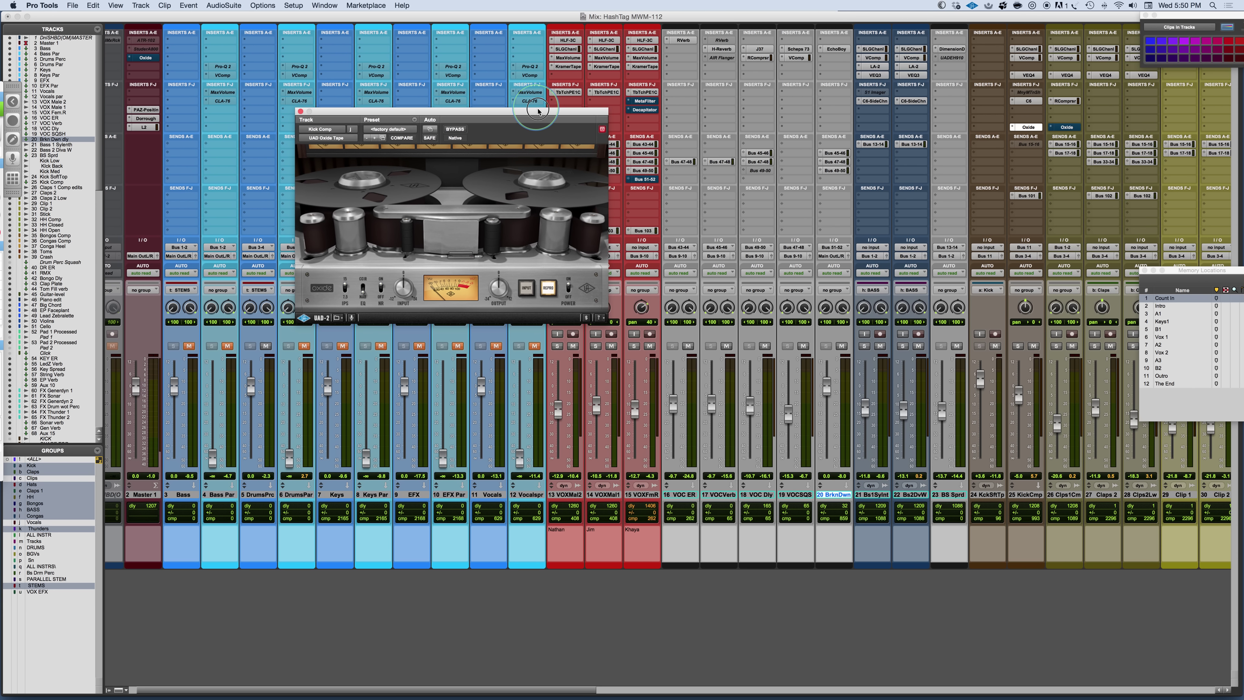
left_click_drag(538, 110, 734, 157)
left_click(1019, 345)
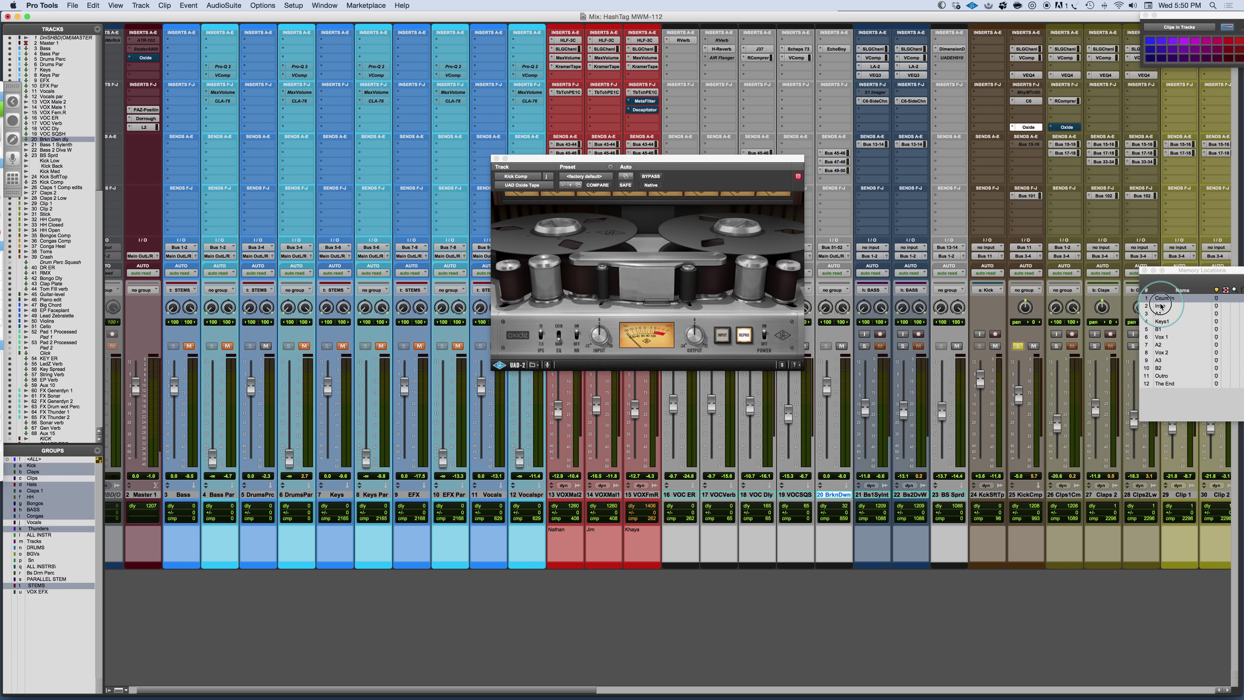
left_click(1161, 306)
left_click(745, 336)
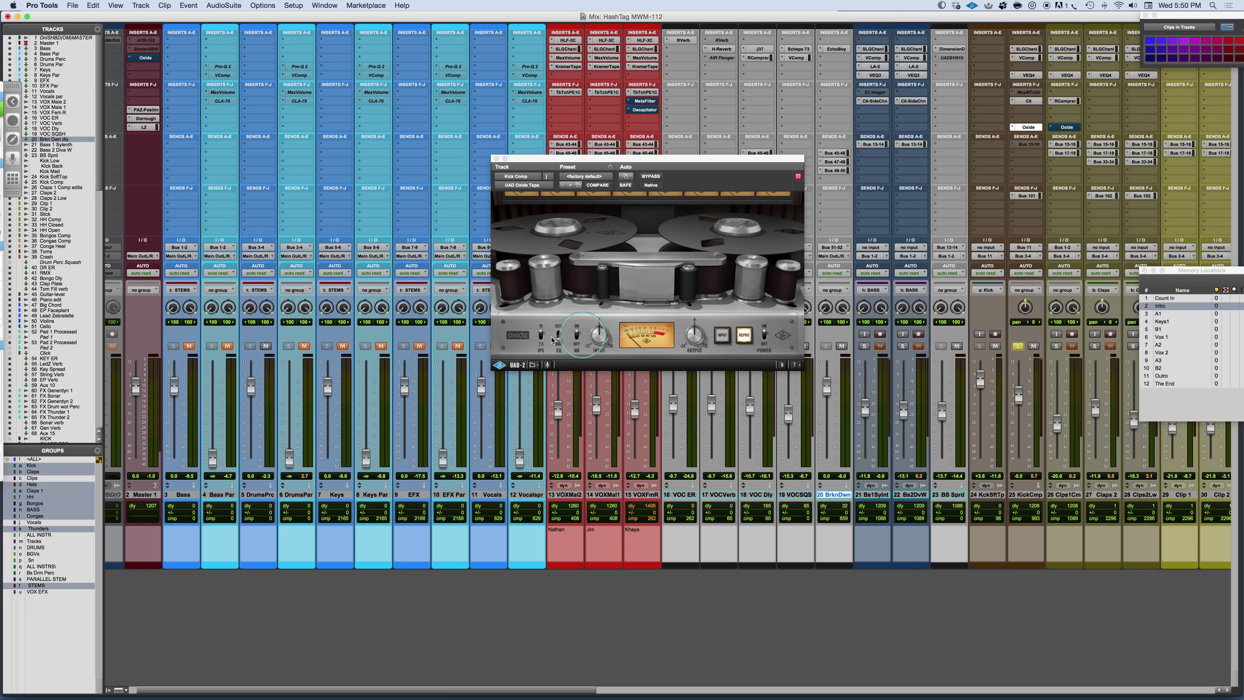
Step: Adjust the input level of Kick Comp's Oxide Tape and play the intro, comparing the plug-in bypassed and active
left_click(595, 335)
left_click_drag(596, 338, 595, 336)
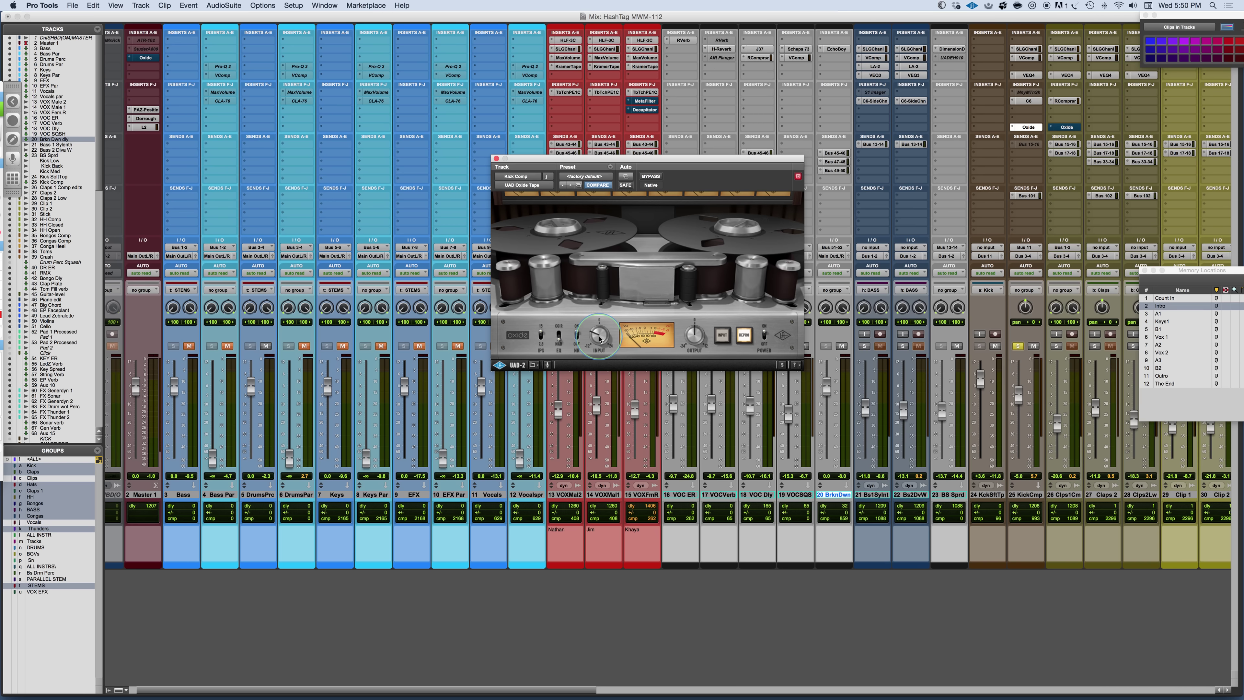
key("space")
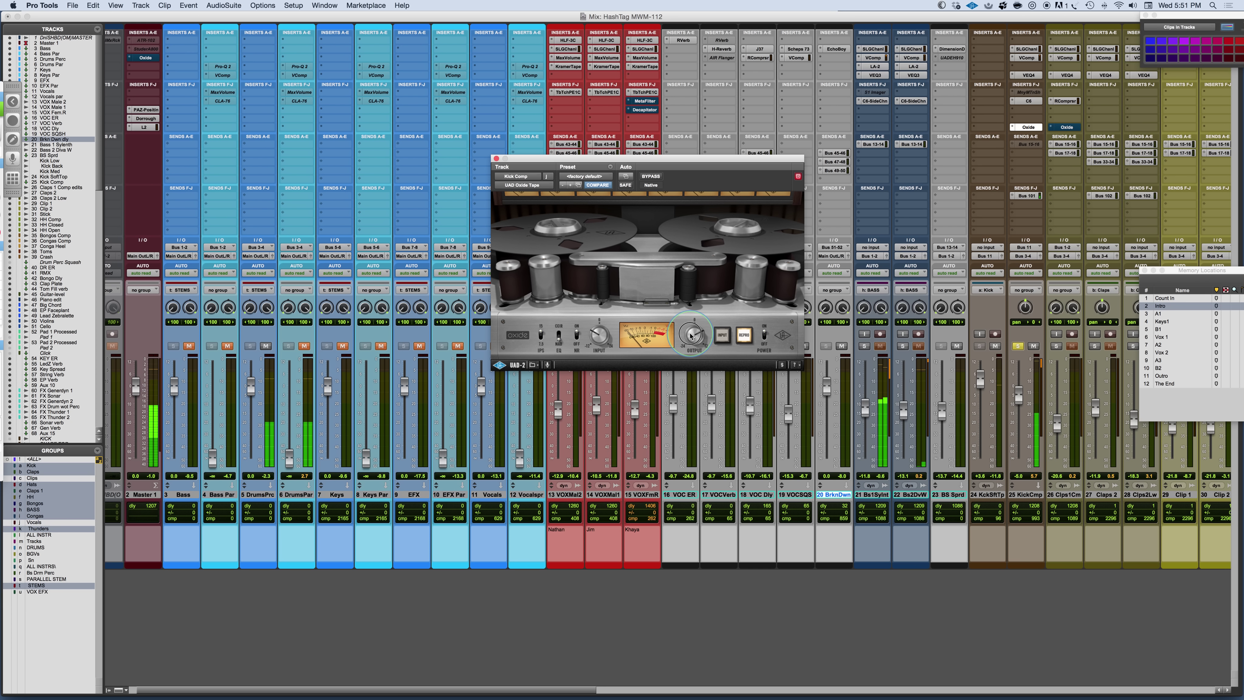
left_click(651, 178)
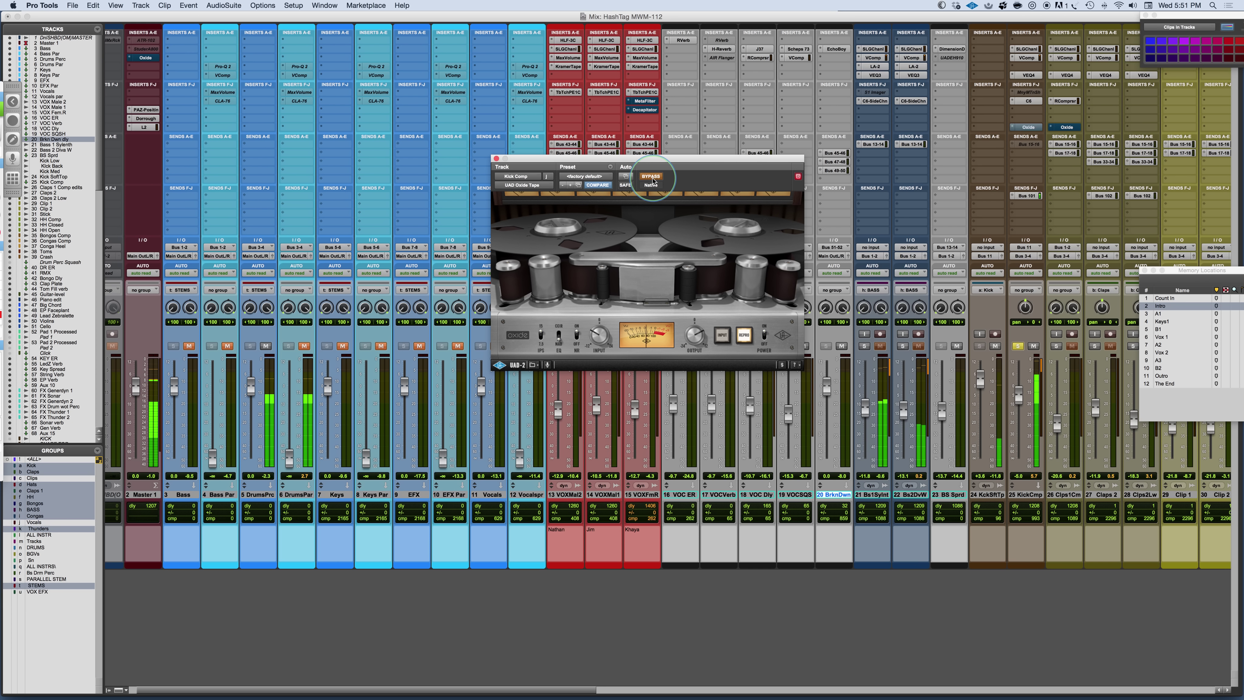
left_click(653, 180)
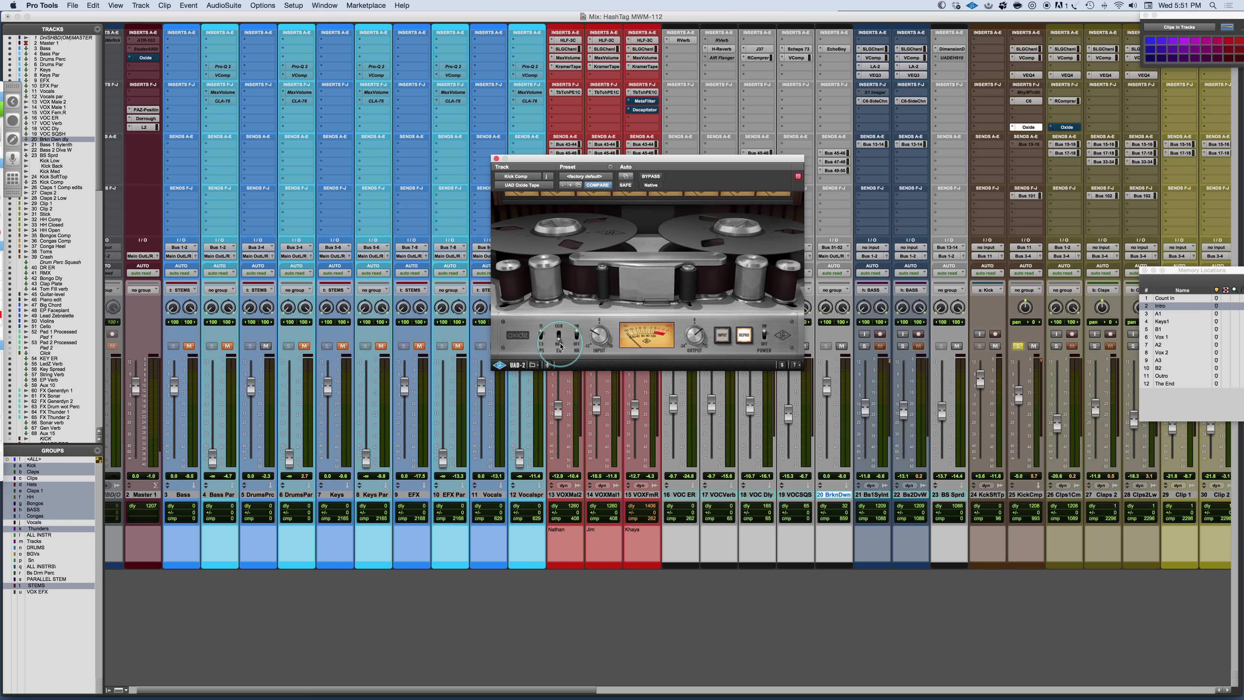
Step: Compare the CCIR and NAB EQ settings of the Oxide Tape on the soloed Kick Comp track
left_click(558, 332)
left_click(561, 332)
left_click(562, 336)
left_click(558, 344)
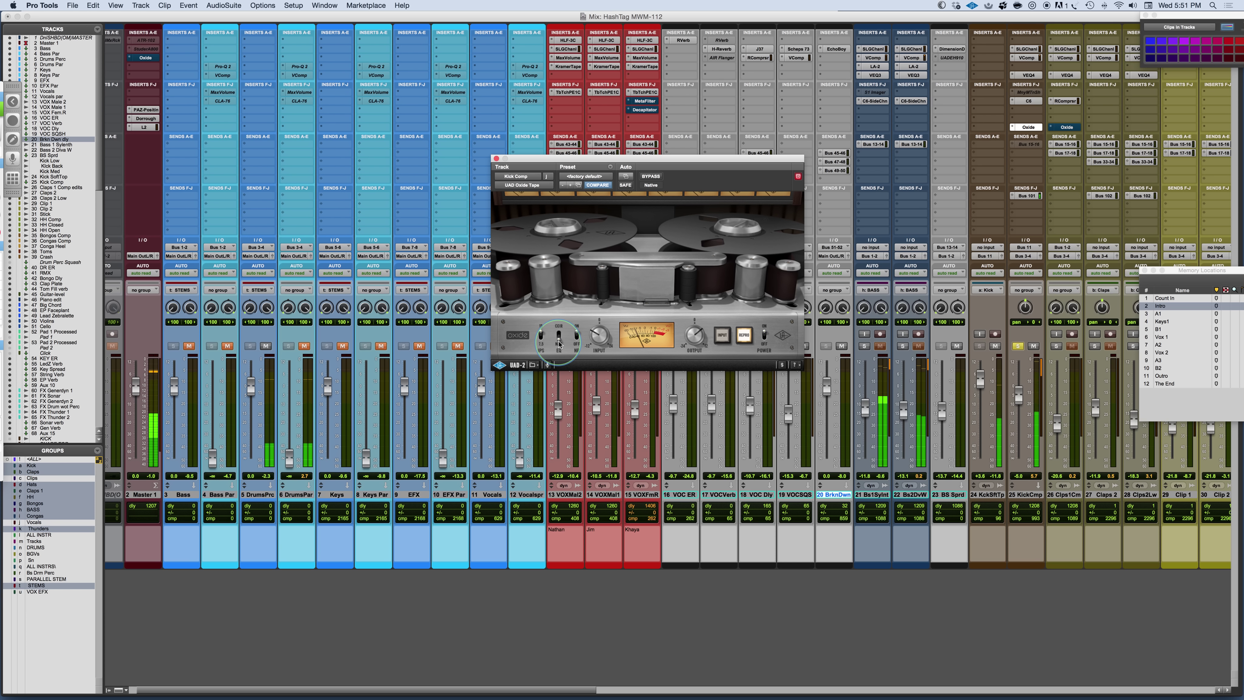
Step: Switch the EQ of Kick Comp's Oxide Tape back and forth between NAB and CCIR while the track plays
left_click(561, 324)
left_click(559, 335)
left_click(559, 346)
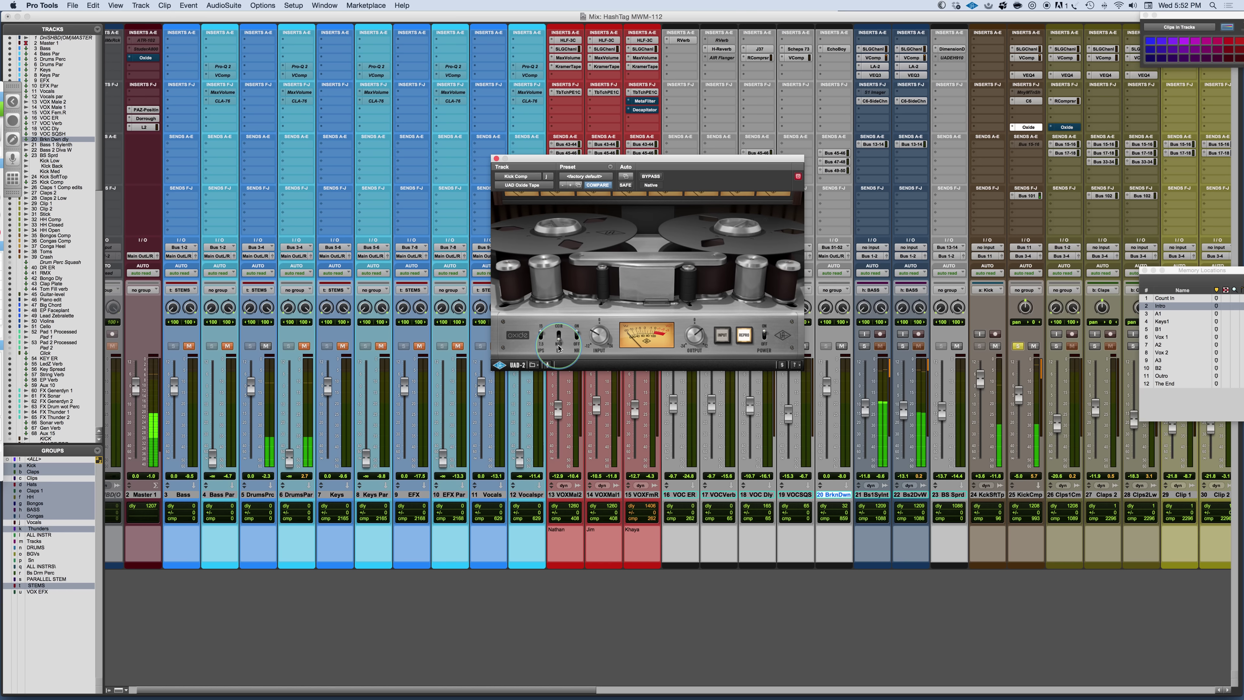
left_click(560, 326)
left_click(558, 347)
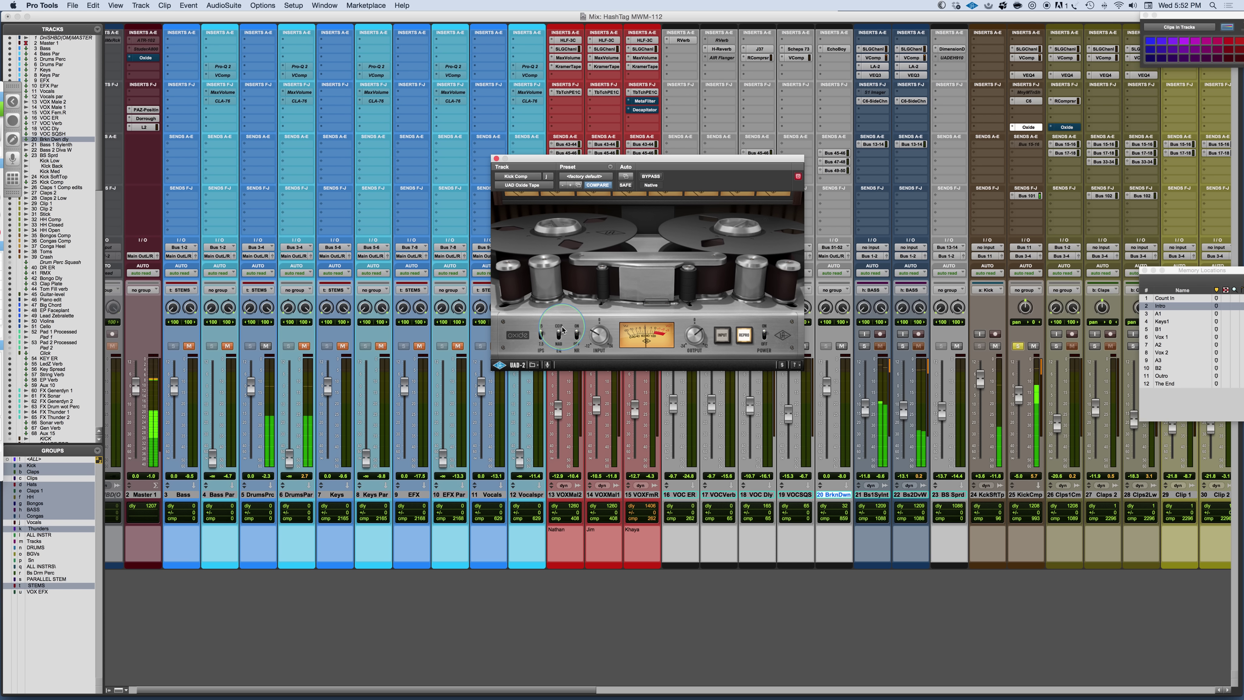
left_click(562, 349)
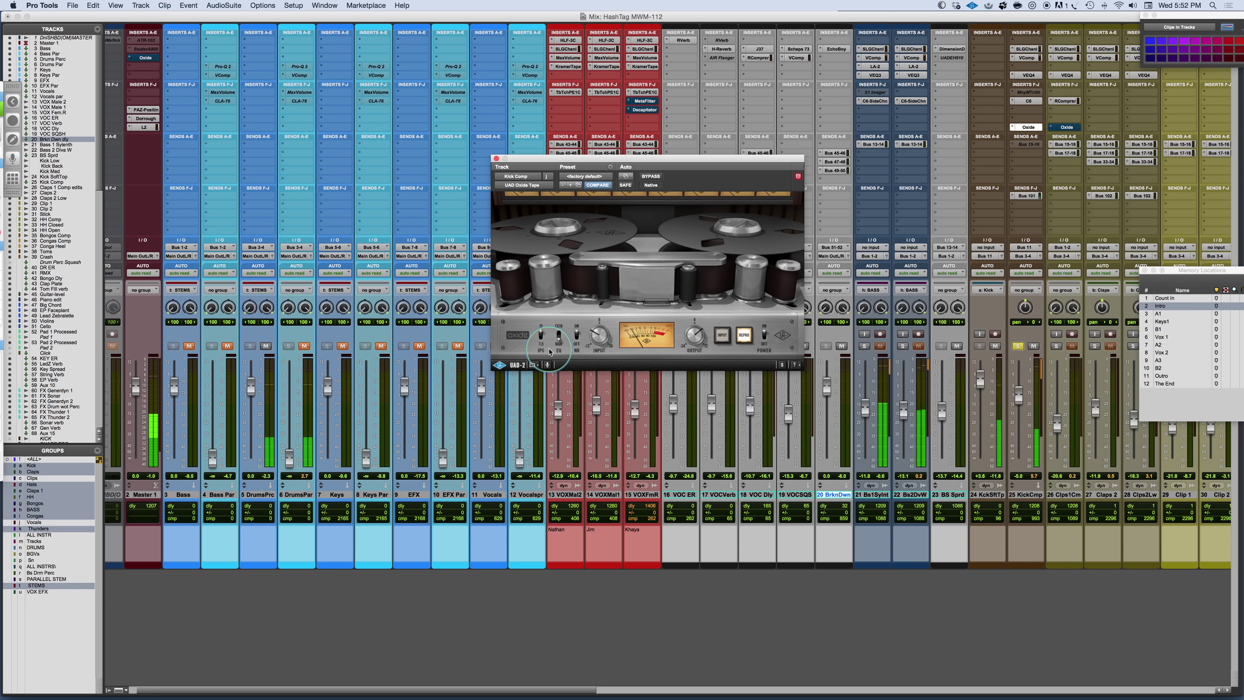
Step: Try the noise reduction switch on Kick Comp's Oxide Tape and go over its level and power controls
left_click(577, 338)
left_click(577, 340)
left_click(743, 337)
left_click(610, 343)
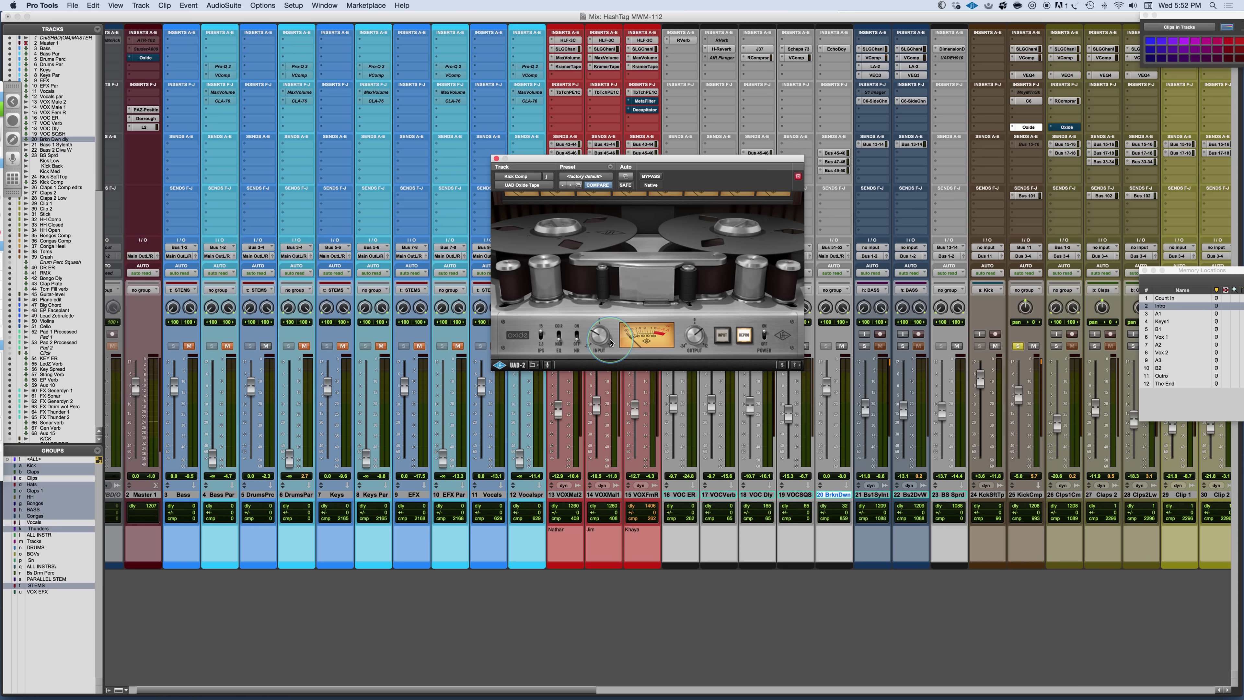
left_click(765, 338)
left_click(678, 342)
left_click(587, 341)
Step: Adjust the output level of Kick Comp's Oxide Tape during playback and compare the plug-in bypassed and active
left_click(649, 178)
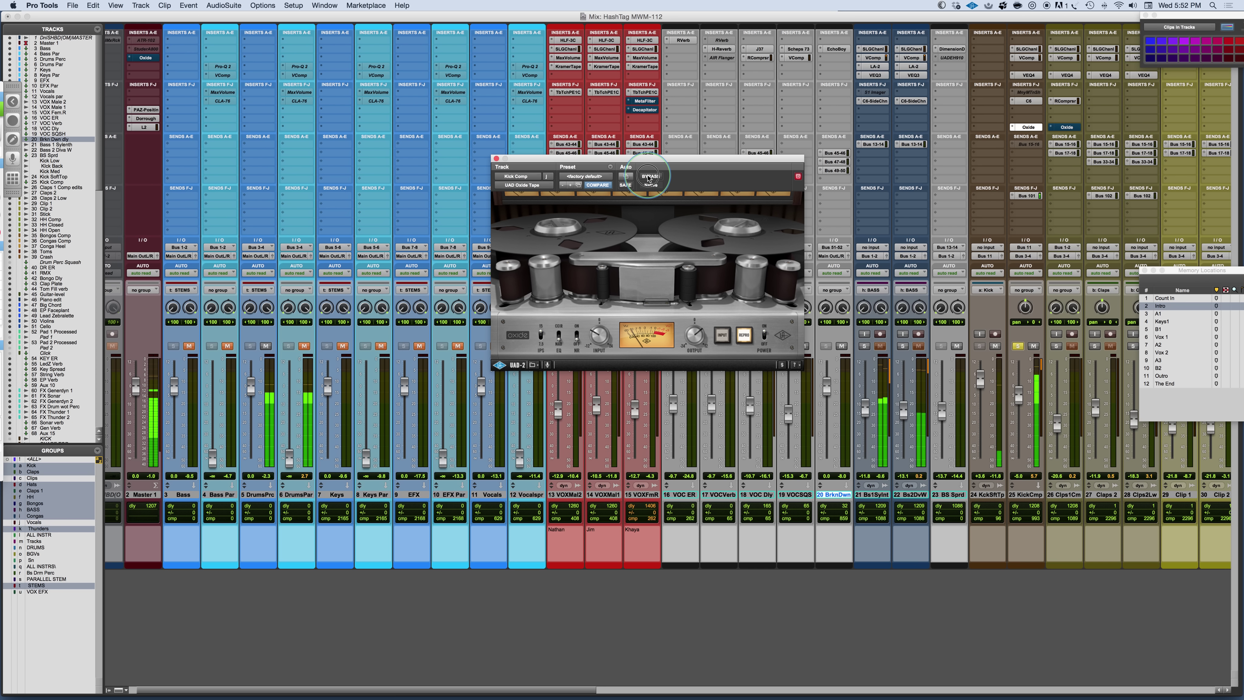
left_click(650, 176)
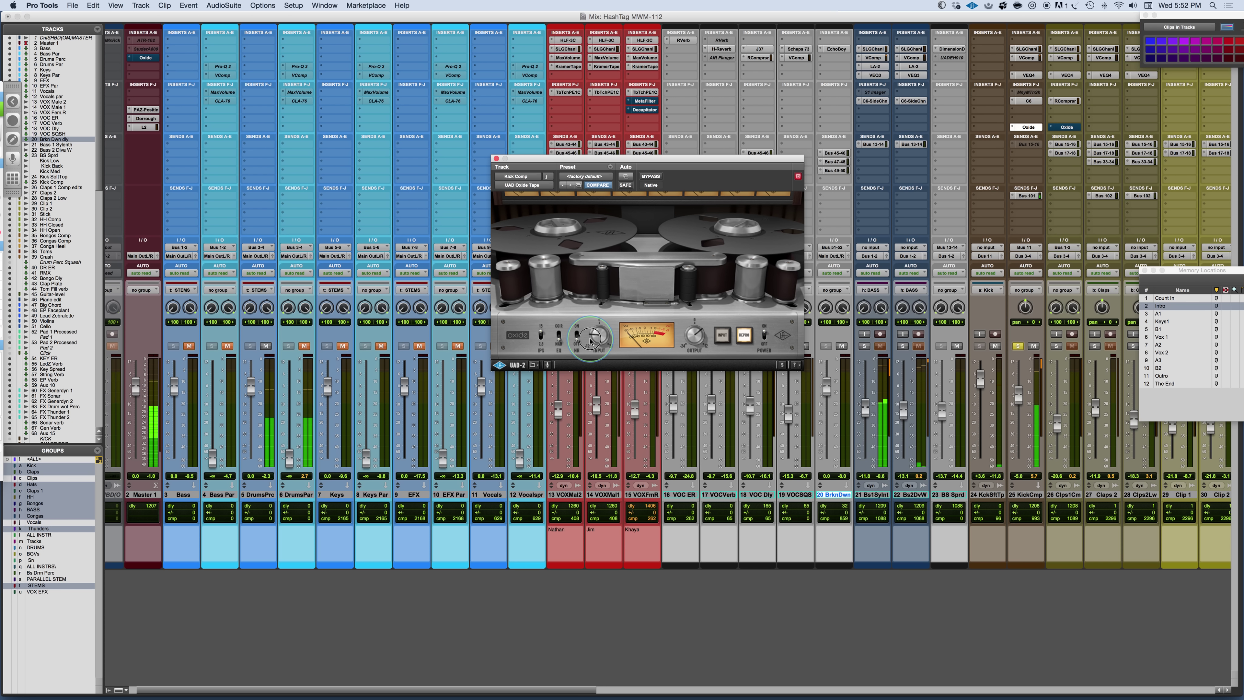
left_click_drag(688, 338, 690, 335)
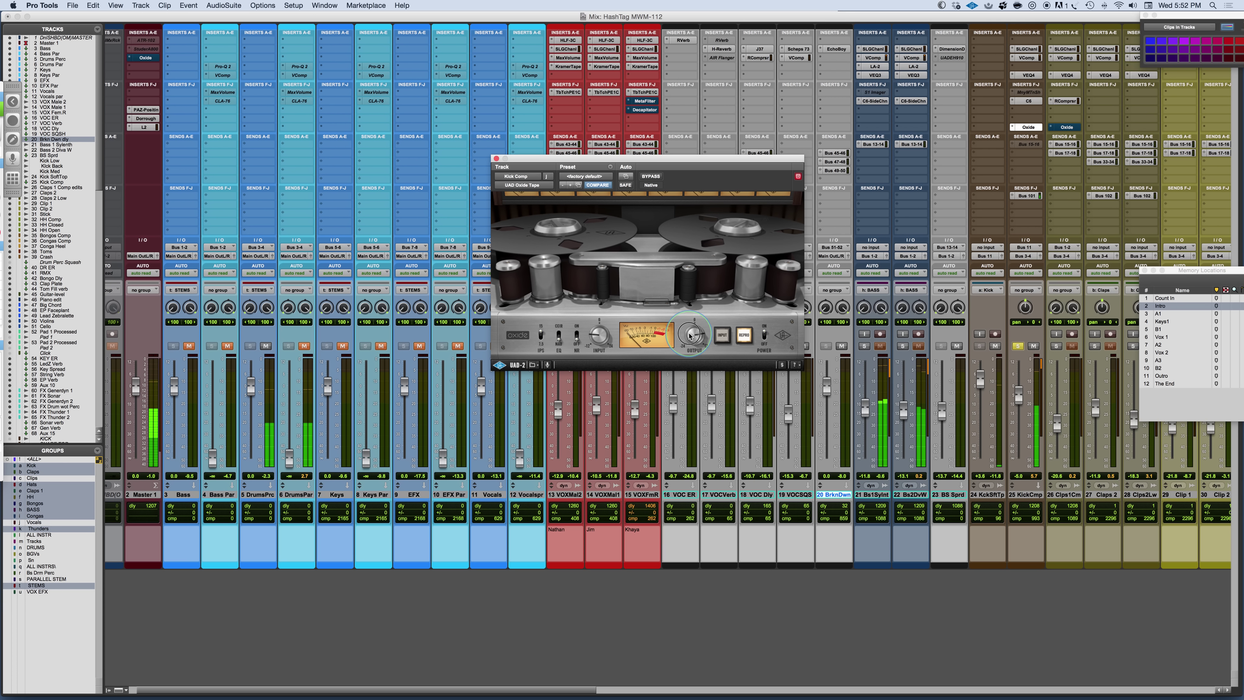
left_click(651, 176)
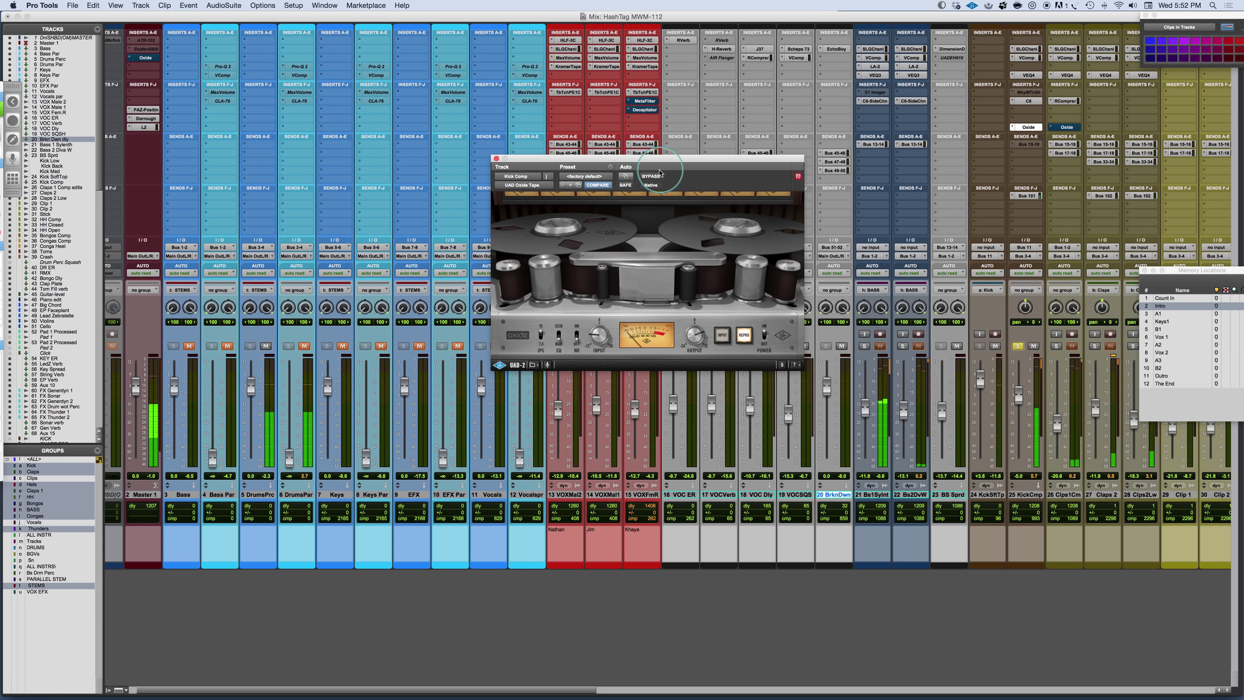
left_click(652, 176)
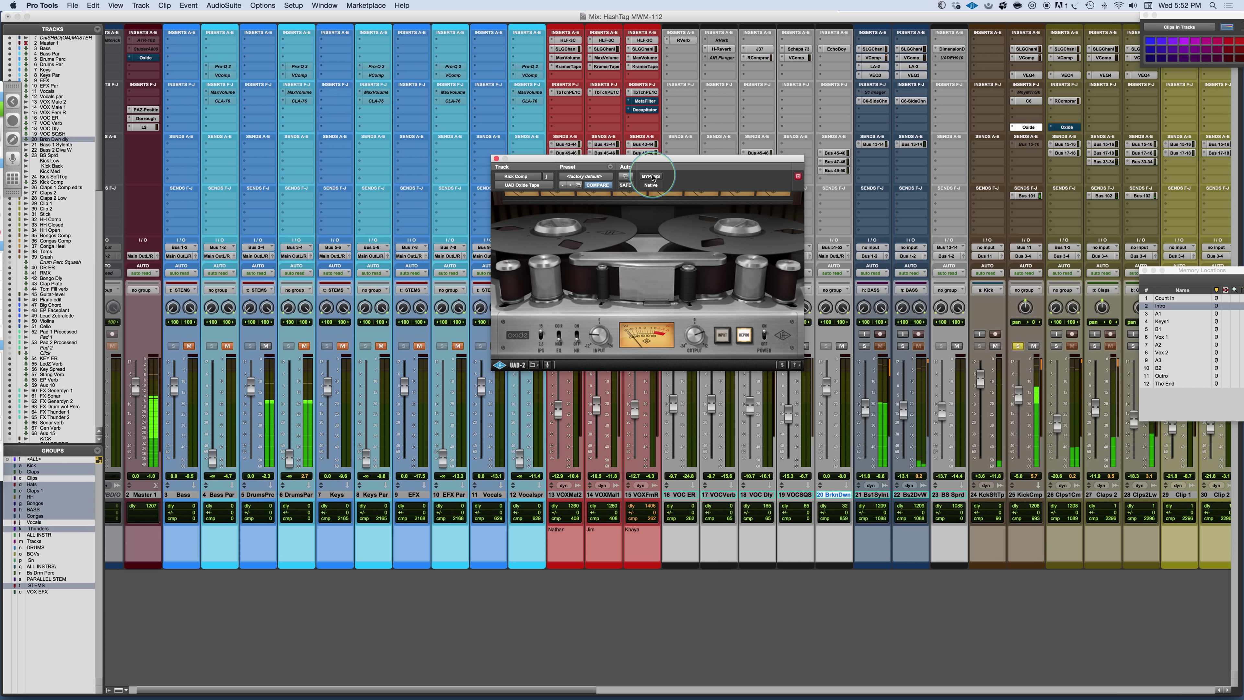
Step: Readjust the input and output levels of Kick Comp's Oxide Tape and check the result against bypass
left_click(587, 335)
left_click_drag(592, 344, 591, 340)
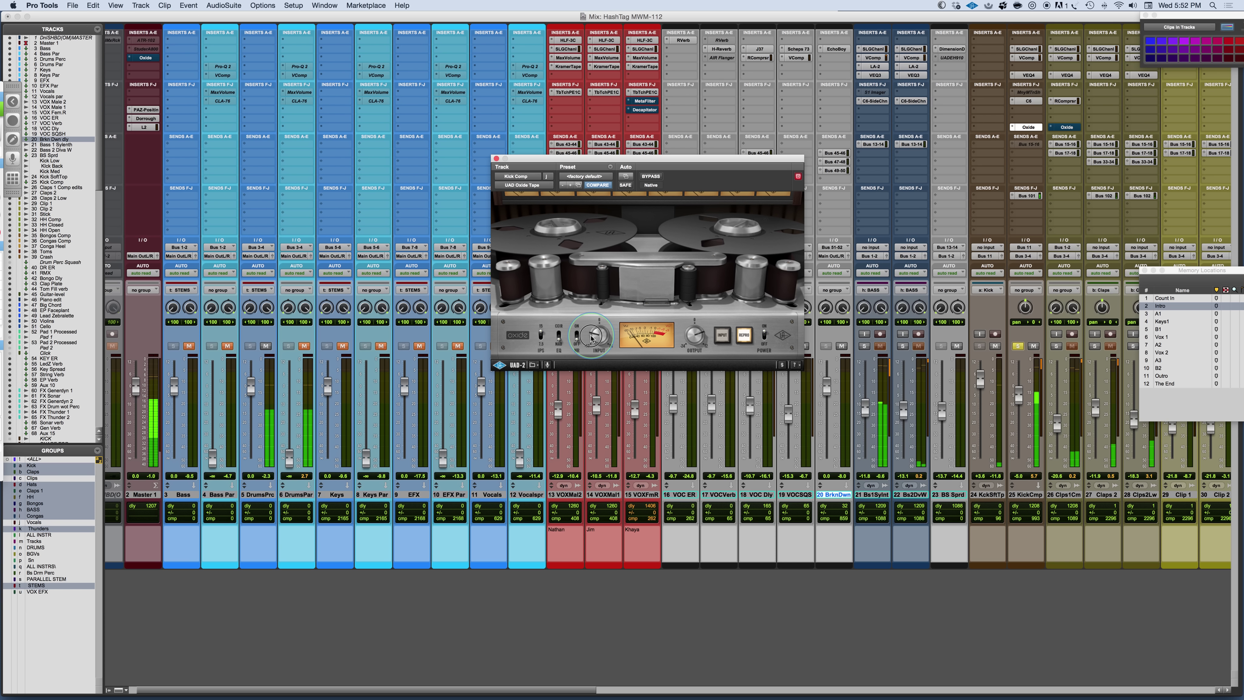
left_click(690, 339)
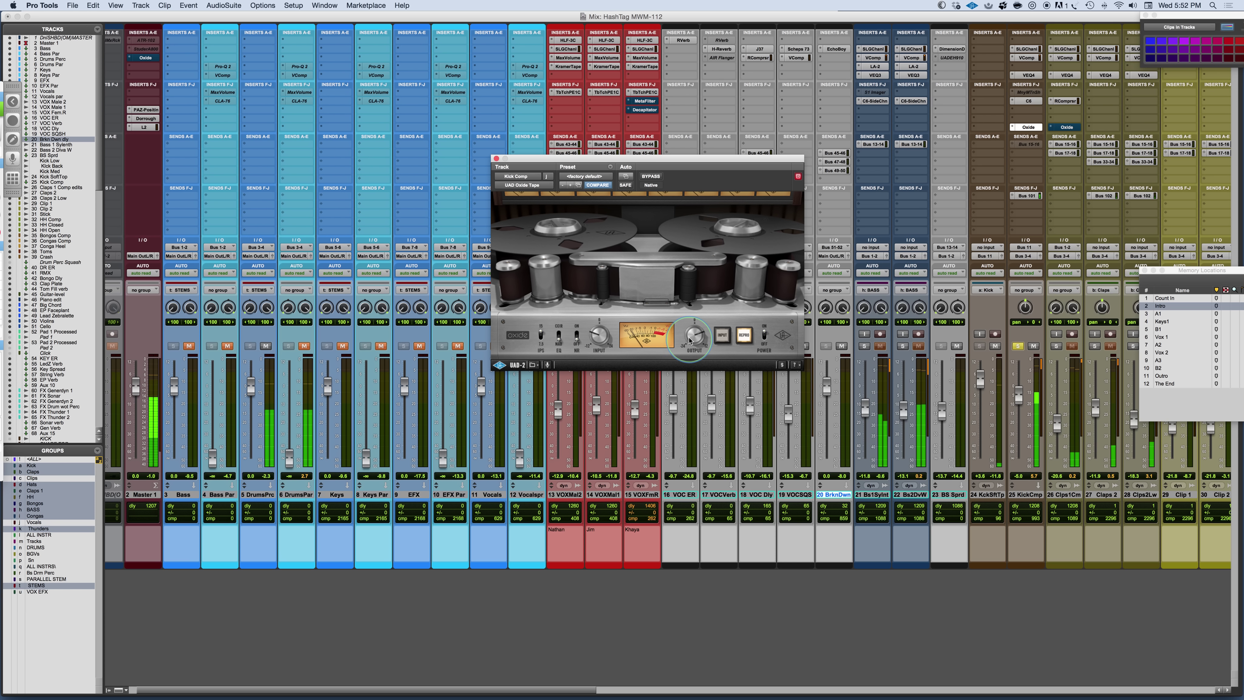
left_click(658, 176)
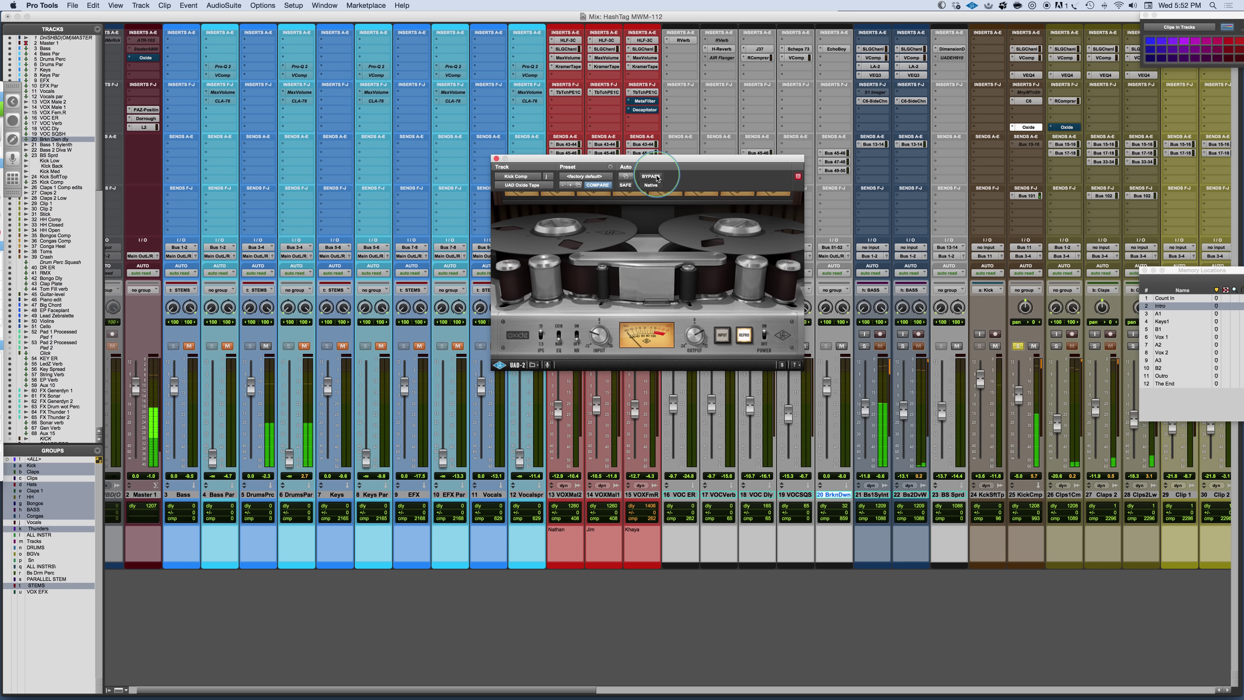
left_click(657, 177)
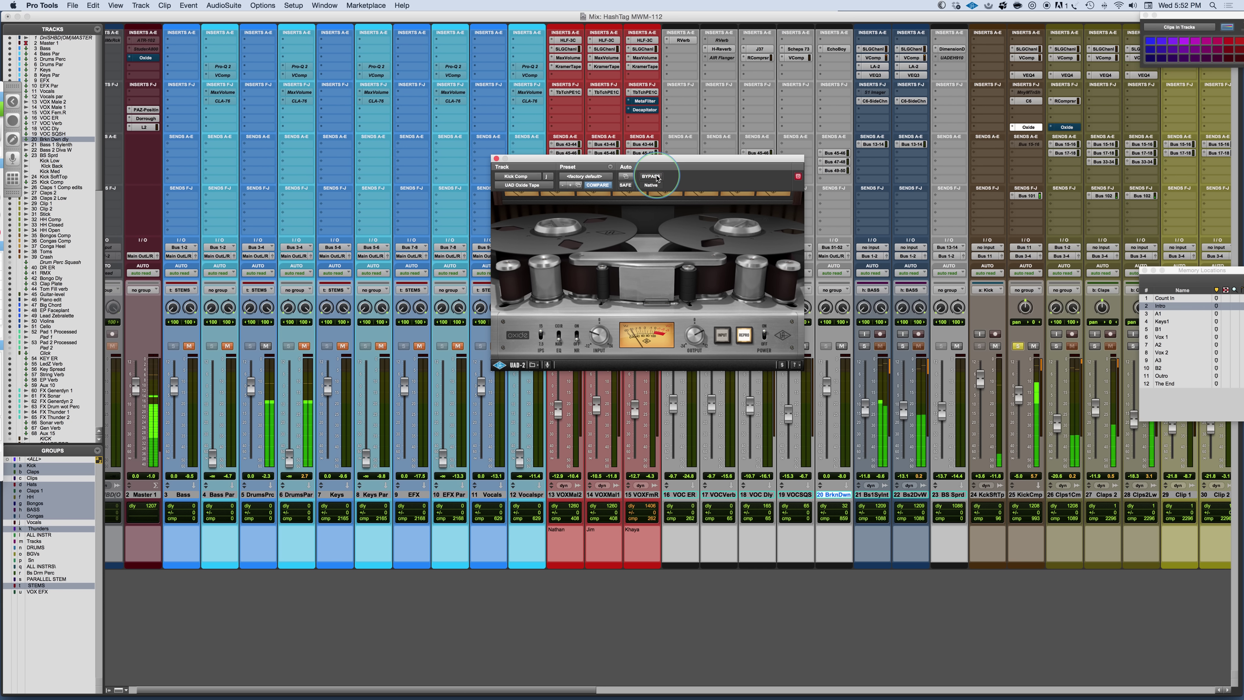
left_click(689, 338)
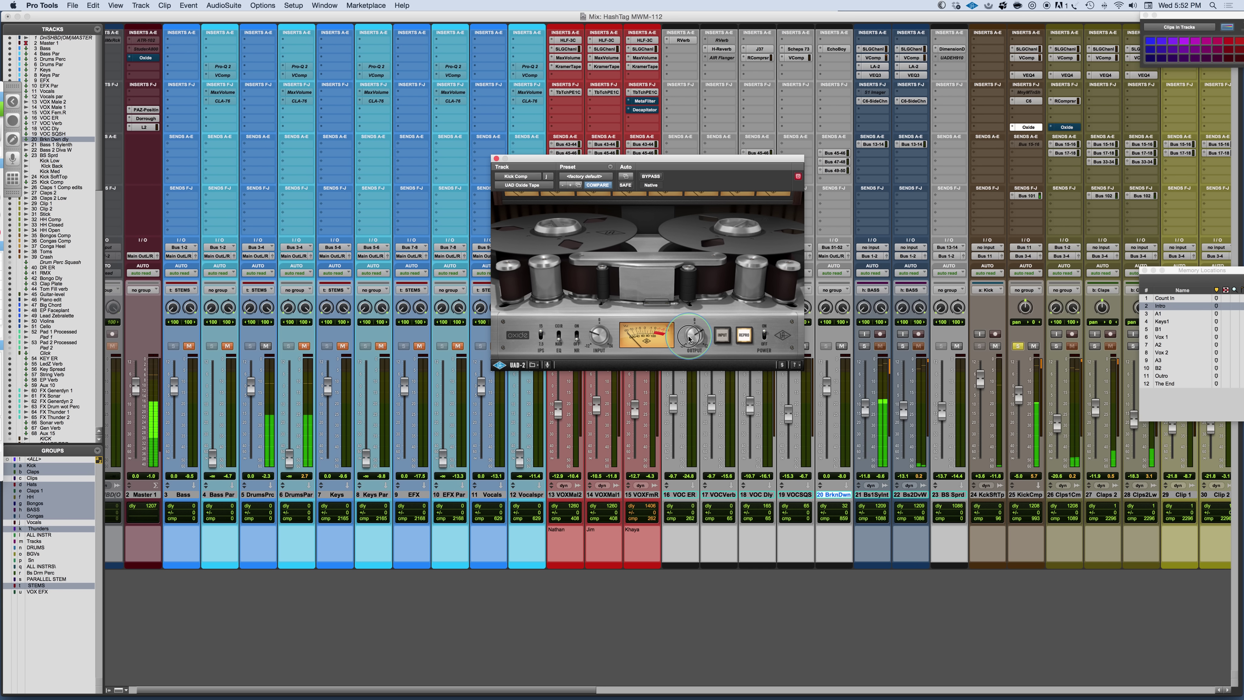
Step: Flip the EQ switch on Kick Comp's Oxide Tape and copy the plug-in's settings
left_click(559, 341)
left_click_drag(559, 343, 559, 326)
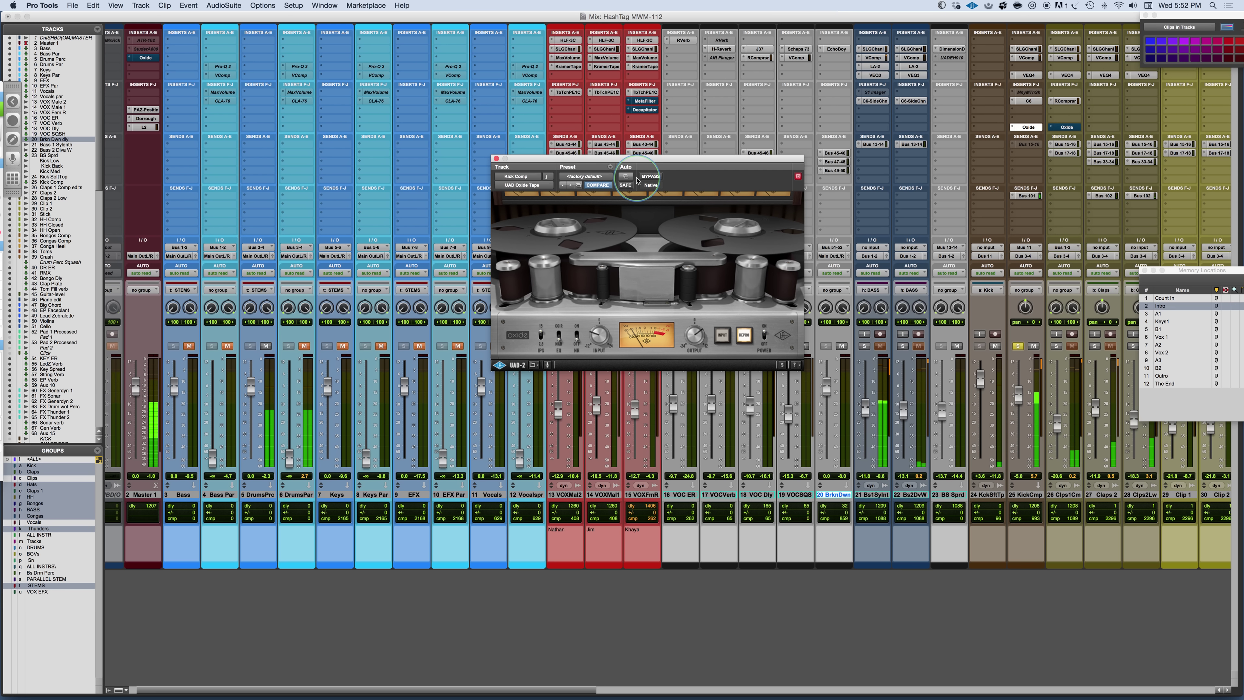
left_click(610, 167)
left_click(770, 201)
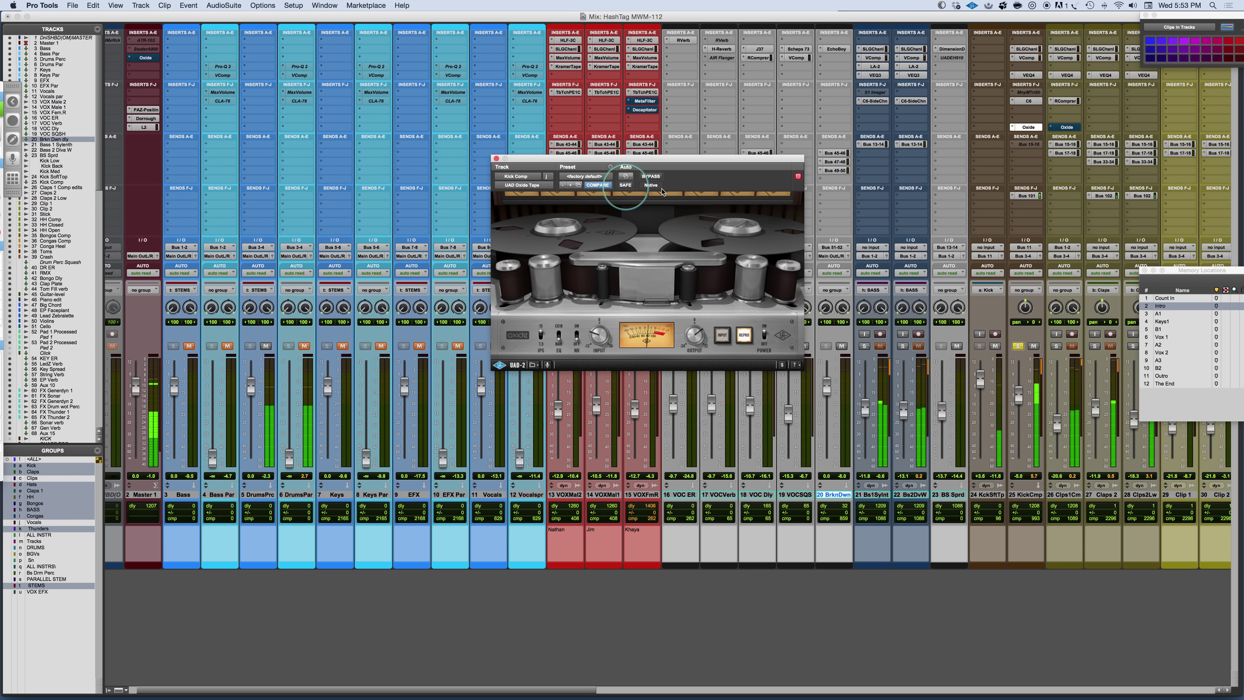
left_click(685, 340)
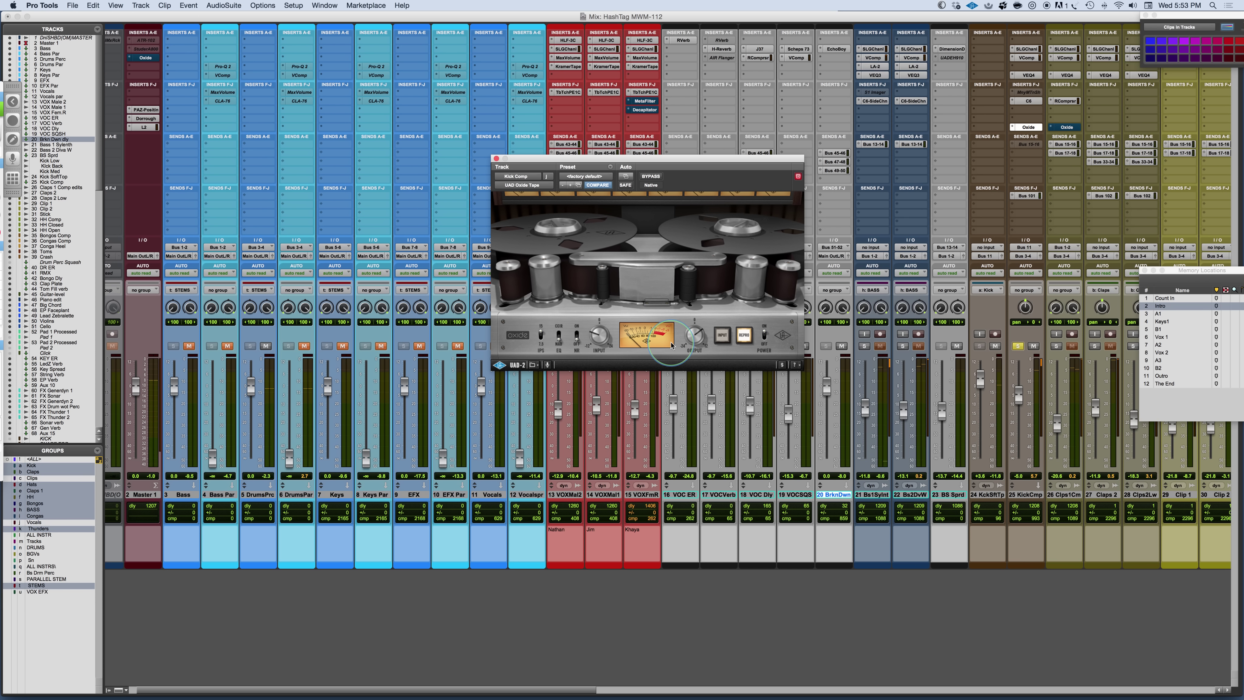
Step: Solo the Clps1Cm and Claps 2 tracks together with Kick Comp
scroll(1149, 234, "right", 1)
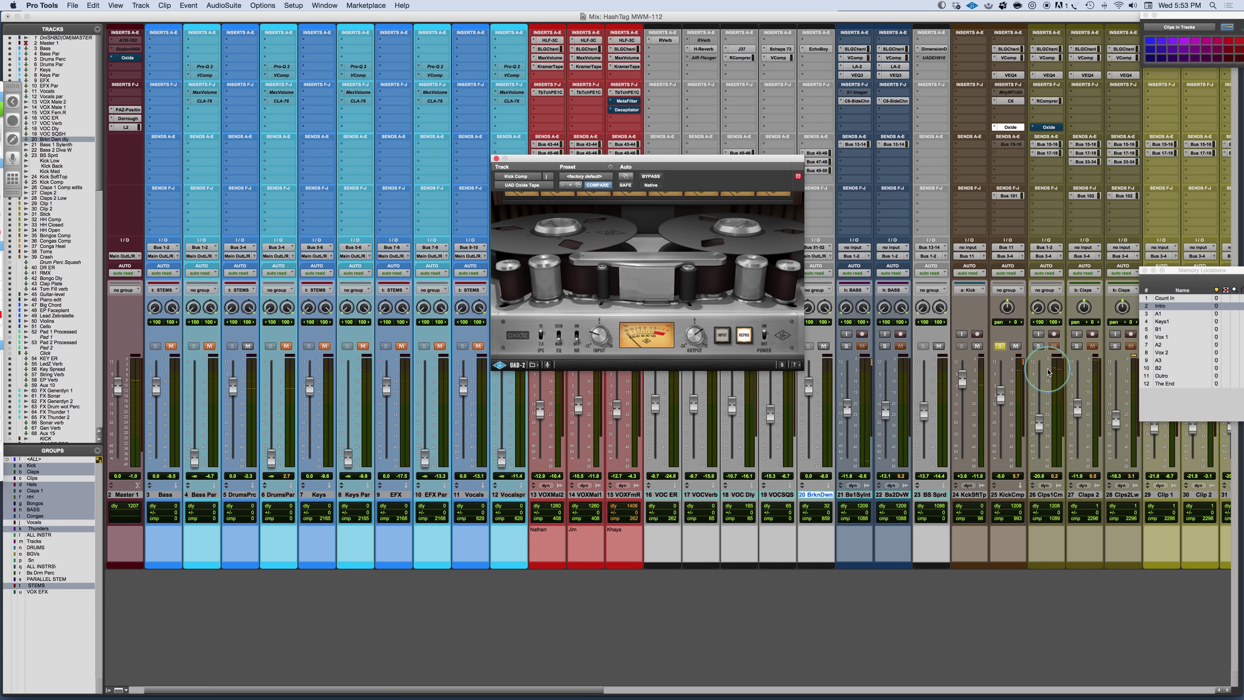
scroll(966, 354, "right", 4)
left_click(959, 347)
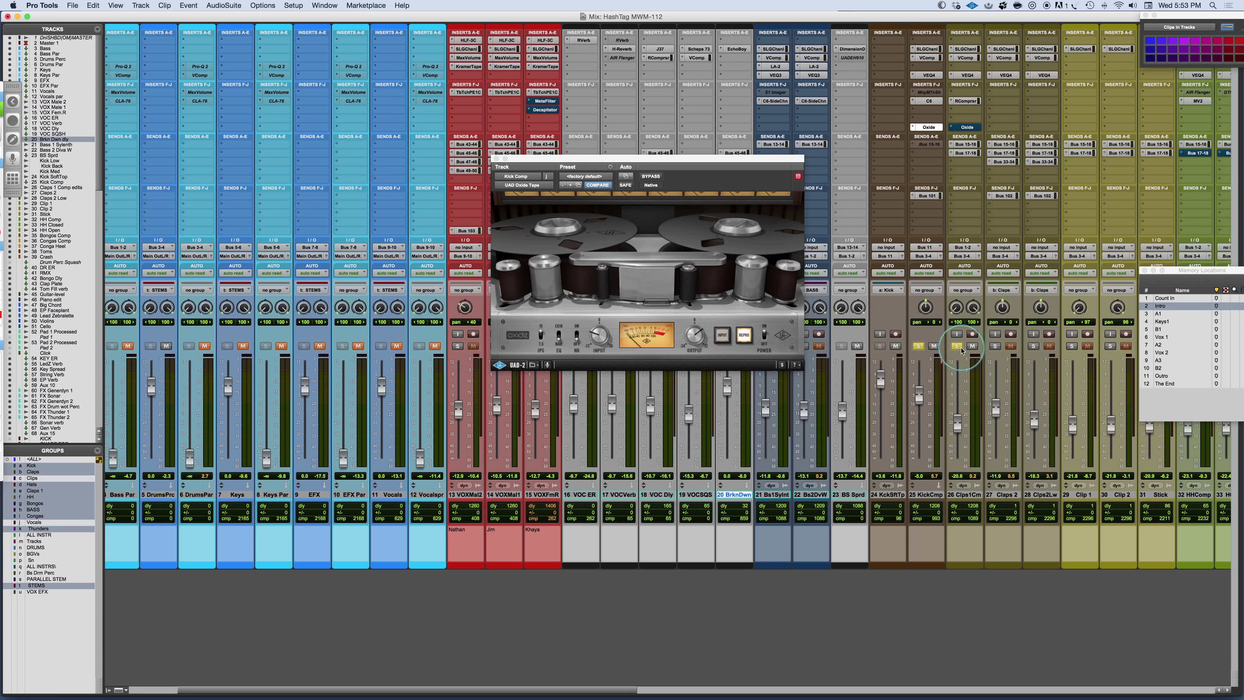
left_click(966, 127)
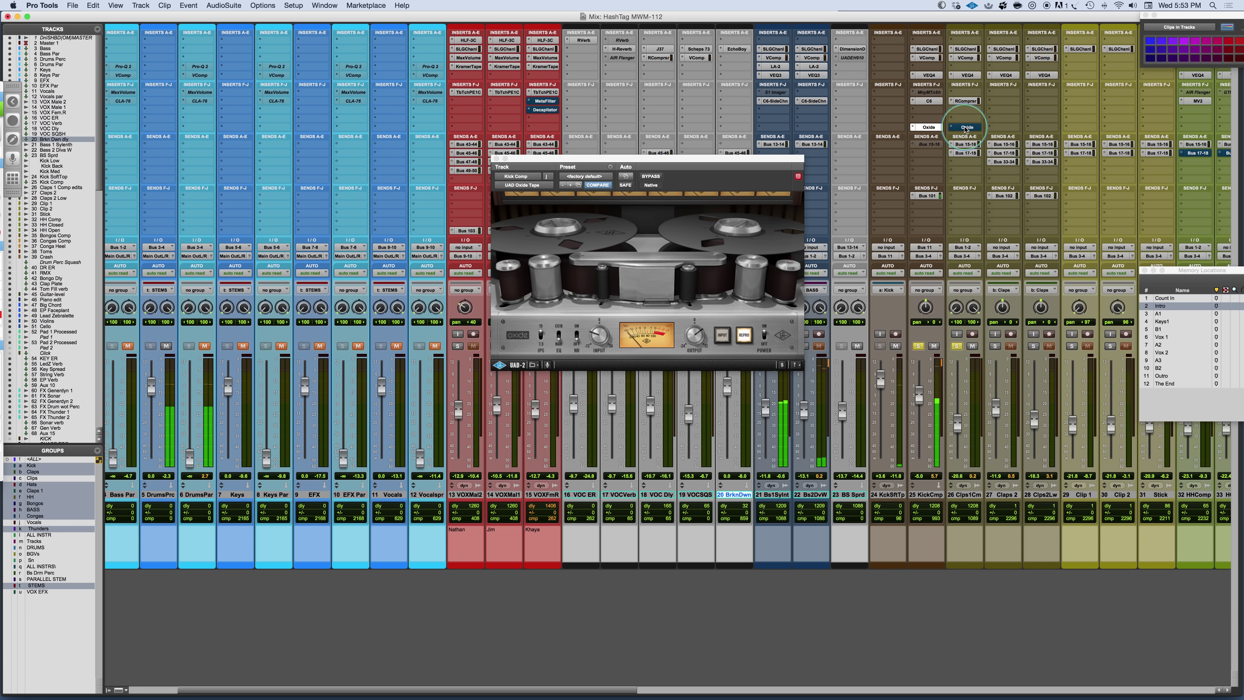
left_click(994, 346)
left_click(1088, 347)
Step: Find the claps tracks in the Edit window, play from the Clps1Cm clip near bar 42 and return to the Mix window
key("super+equal")
left_click(497, 457)
scroll(498, 457, "down", 6)
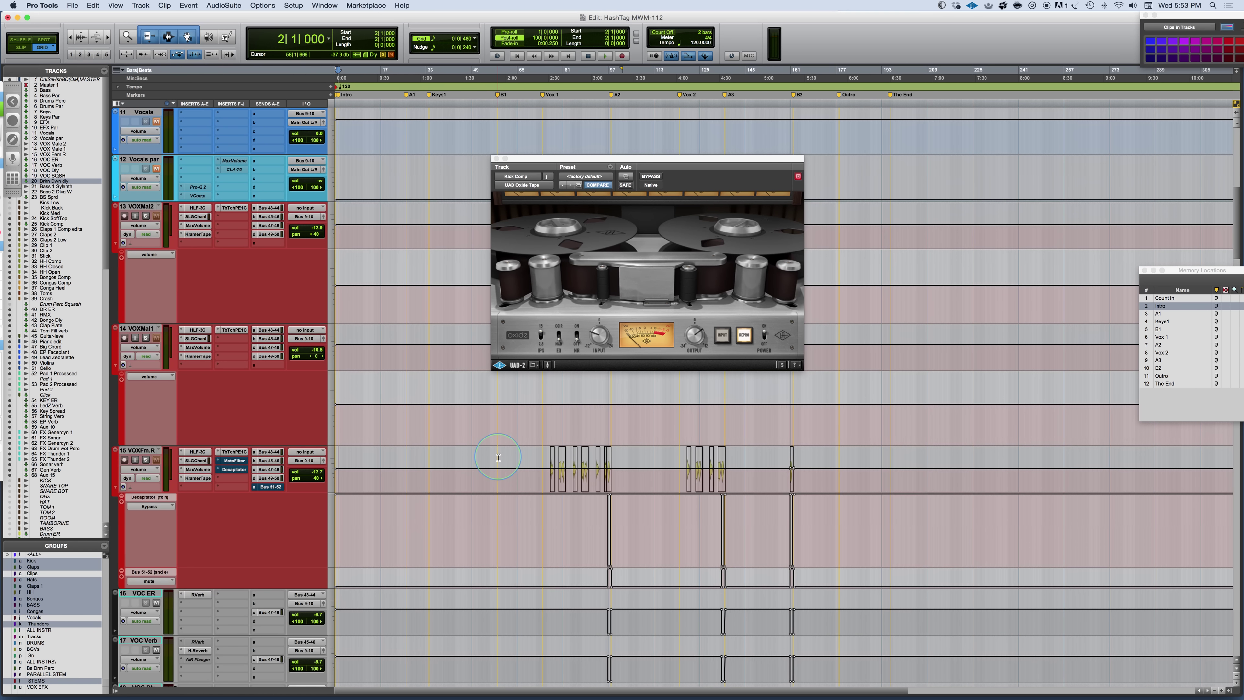
scroll(499, 457, "down", 10)
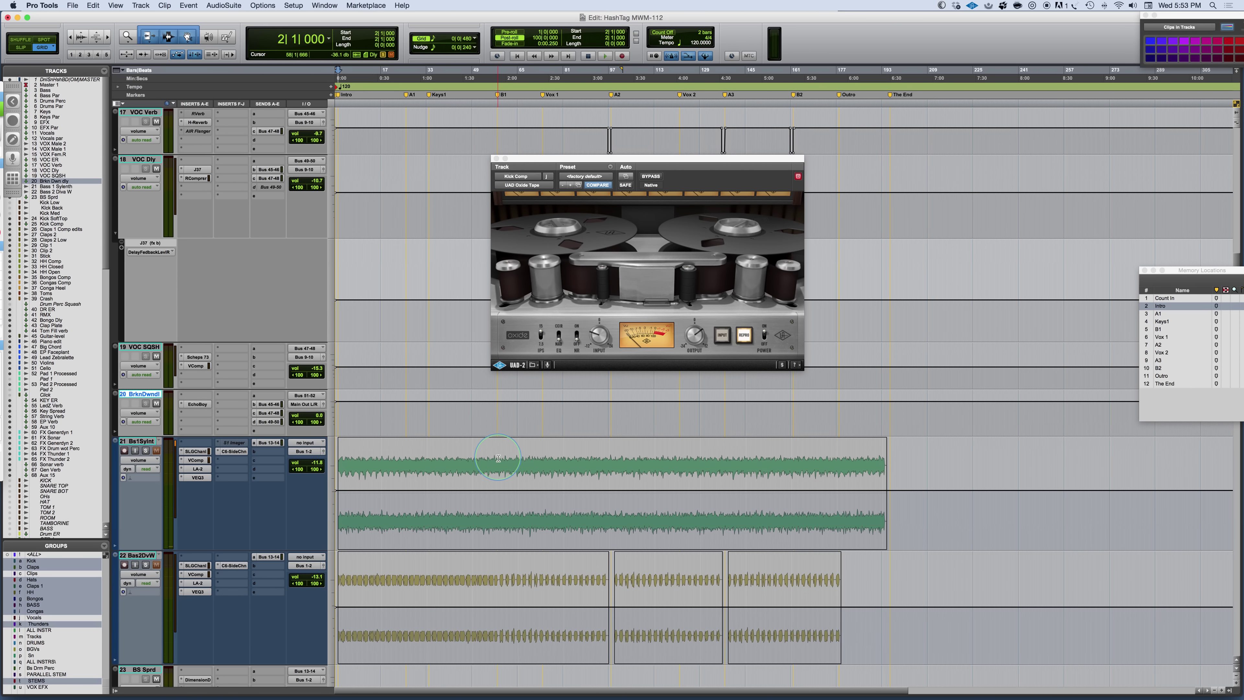
scroll(499, 457, "down", 3)
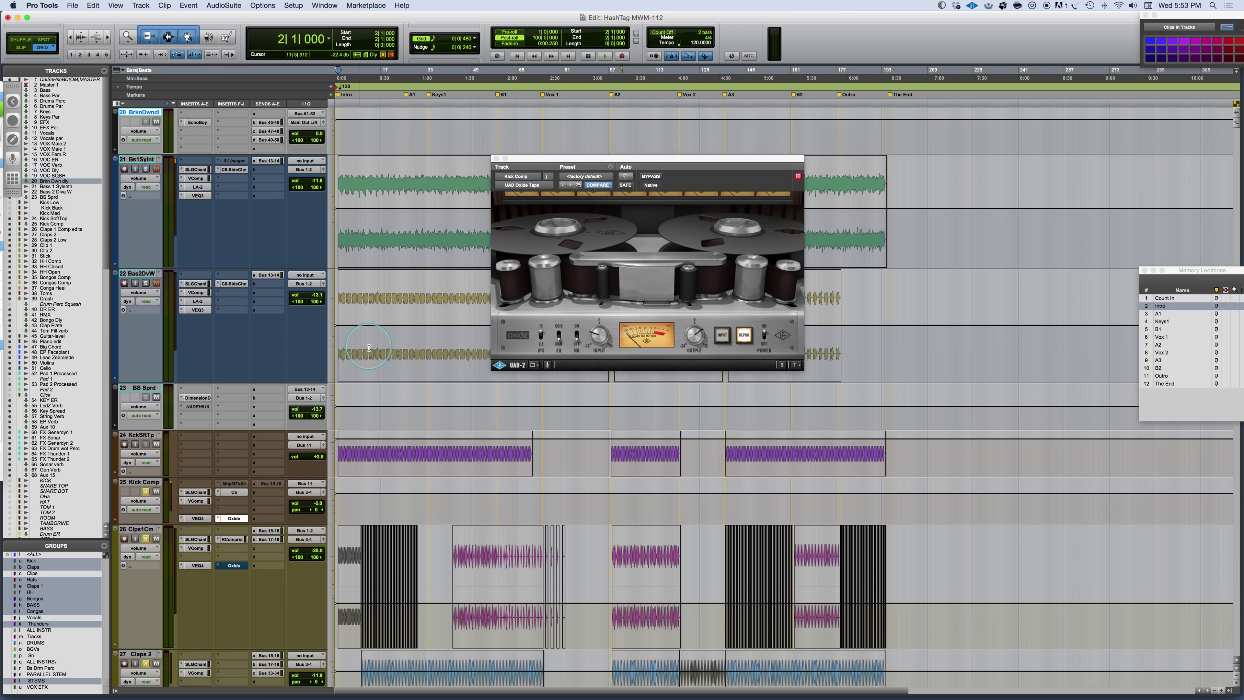
scroll(412, 446, "down", 2)
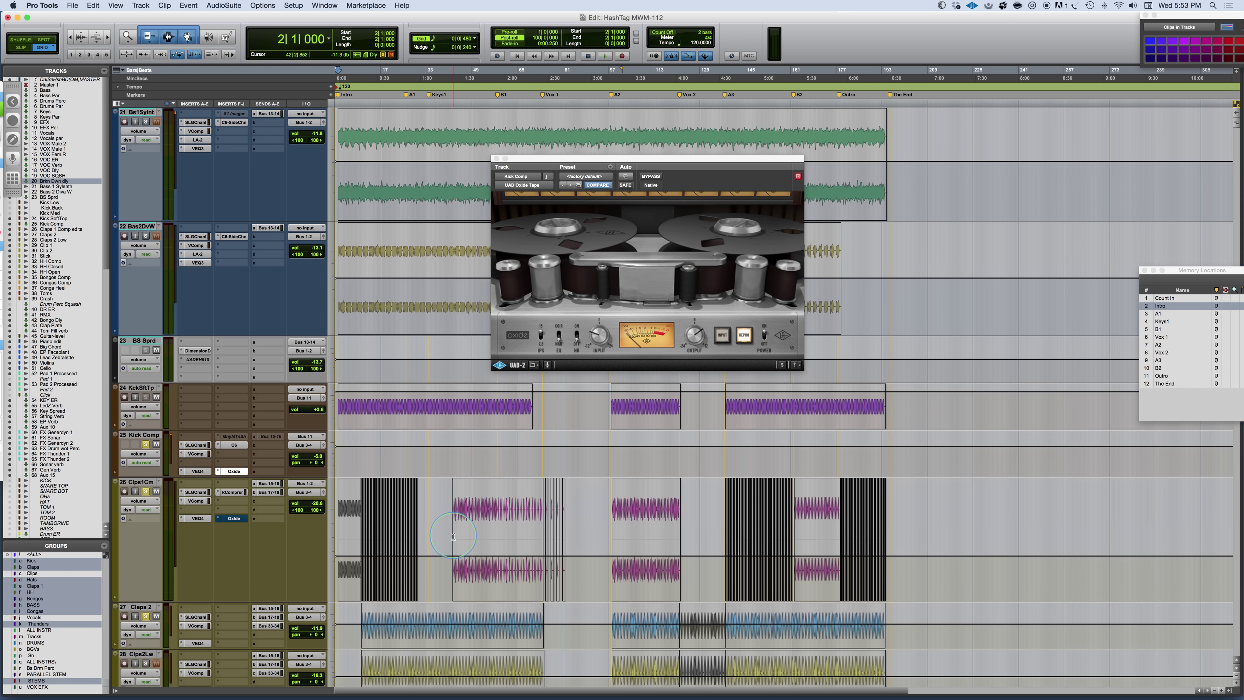
key("space")
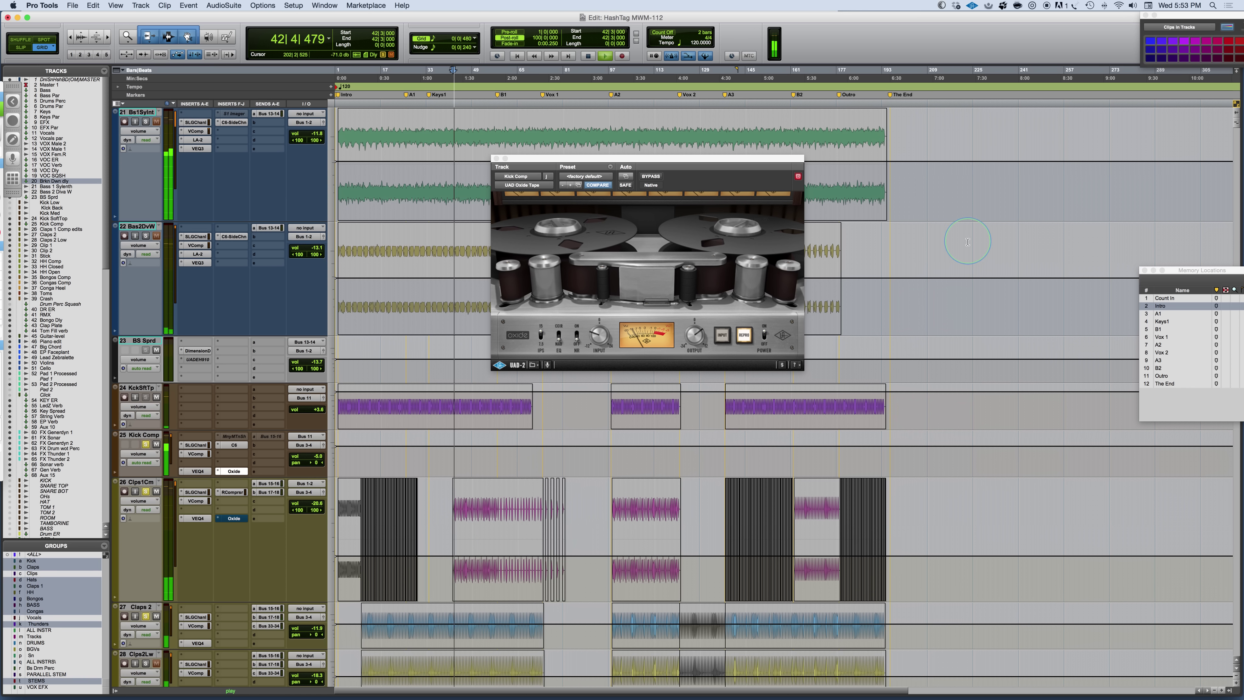
key("super+equal")
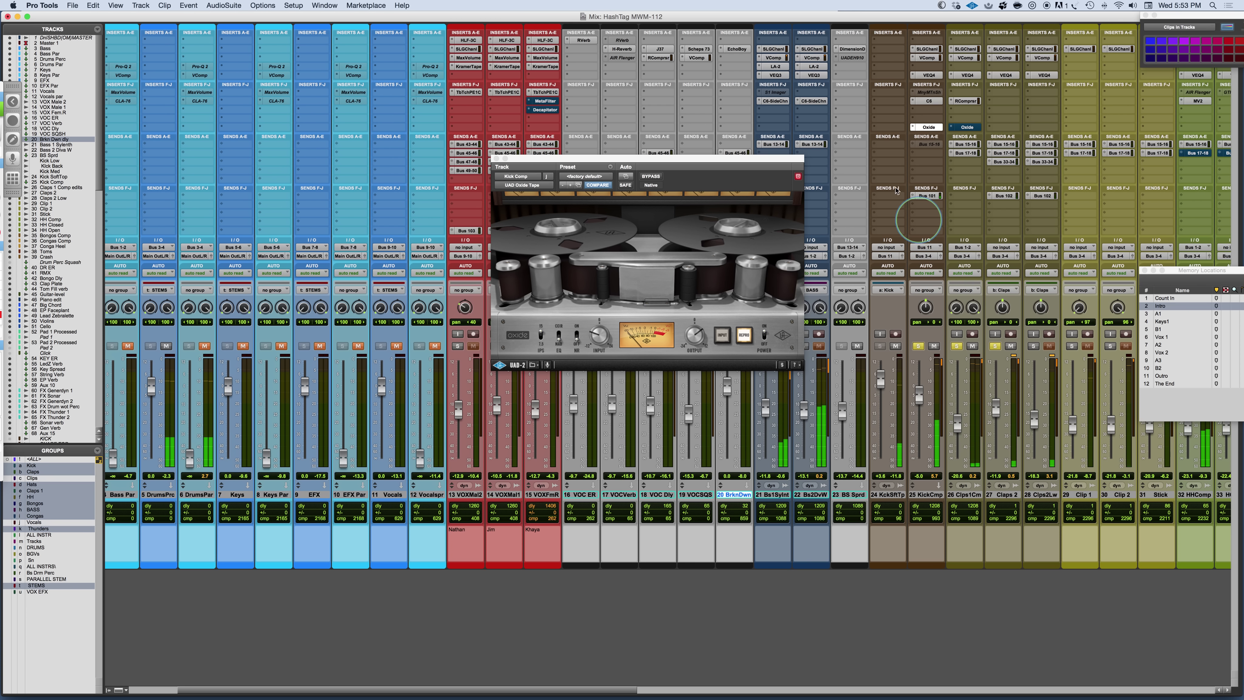
Step: Open Clps1Cm's Oxide Tape and toggle the claps solos, leaving Claps 2 soloed and Clps1Cm unsoloed
left_click(972, 128)
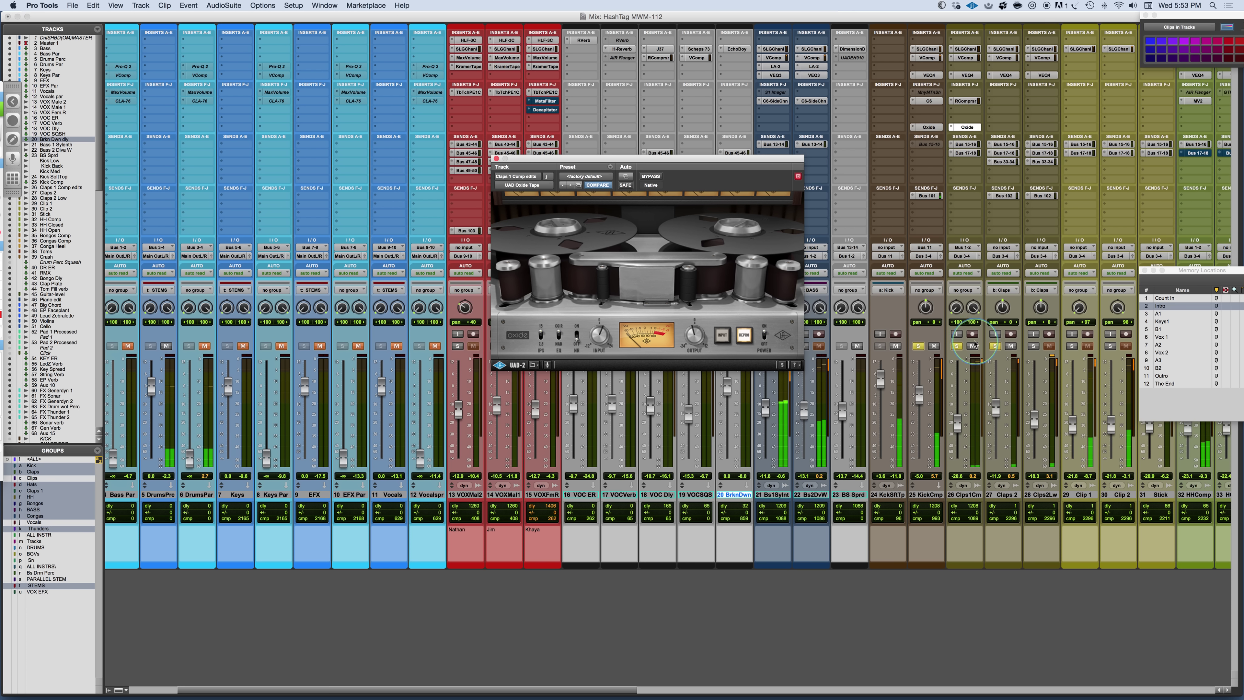
left_click(997, 347)
left_click(998, 347)
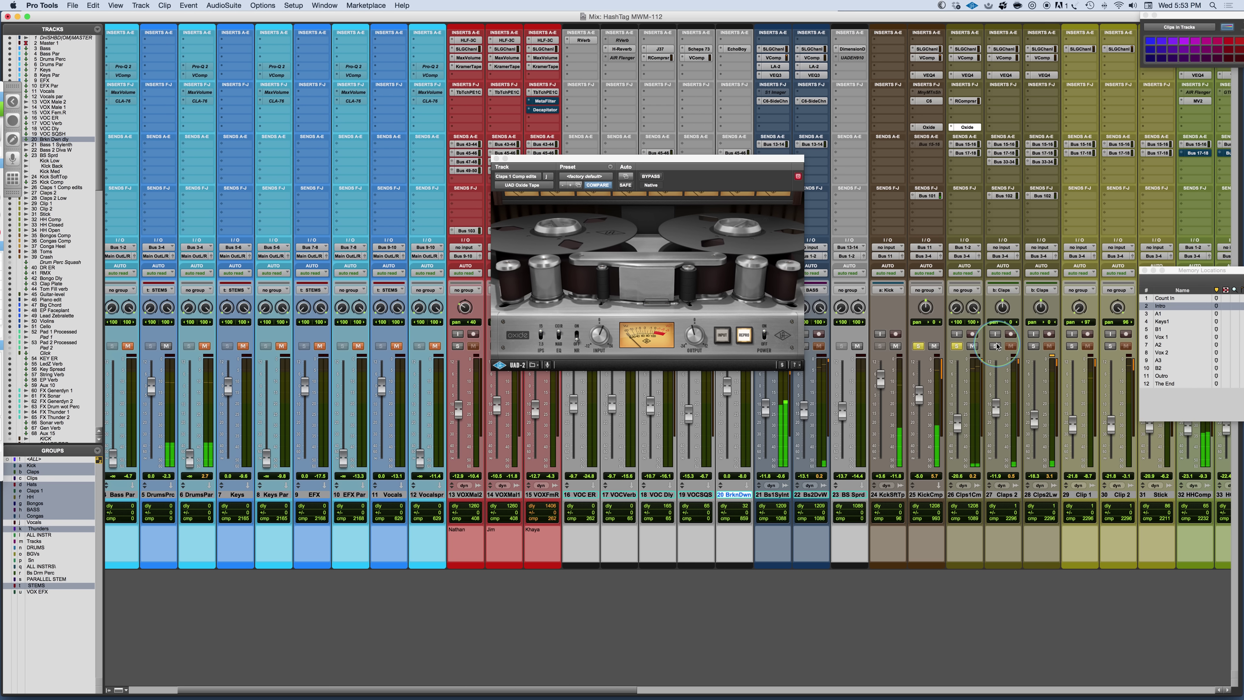
left_click(998, 347)
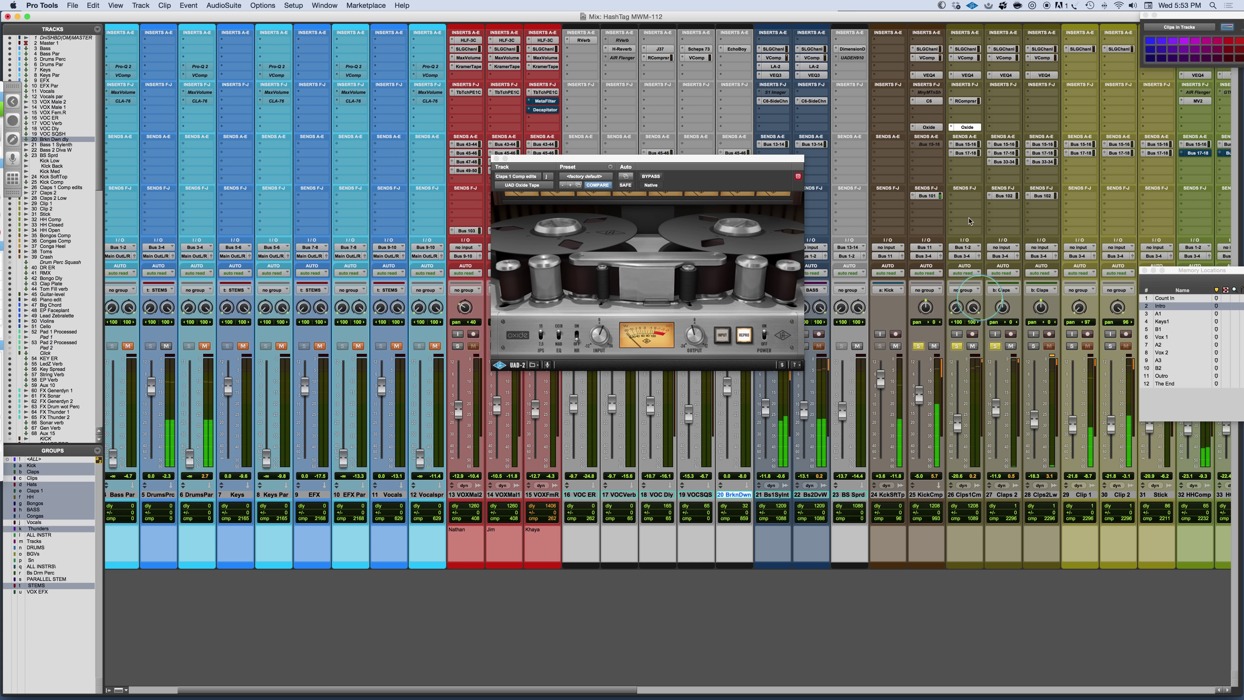
left_click(957, 346)
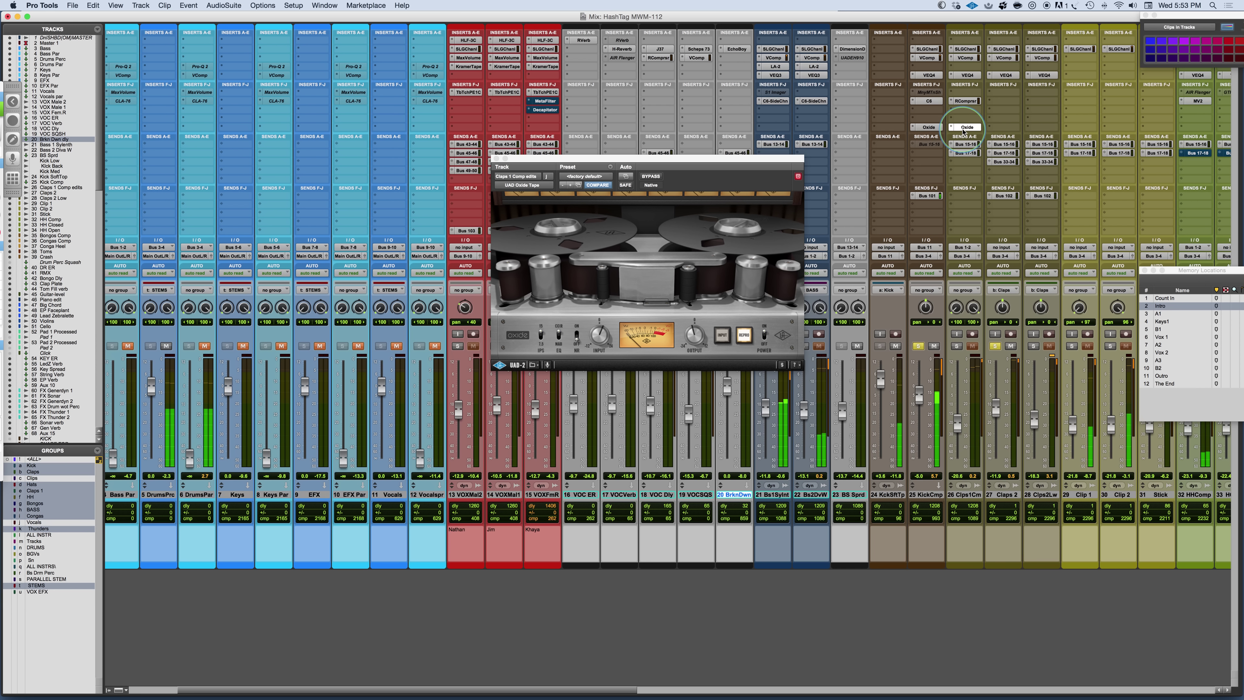
Step: Paste the copied Kick Comp settings into the Oxide Tape on Clps1Cm
left_click(964, 128)
left_click(963, 129)
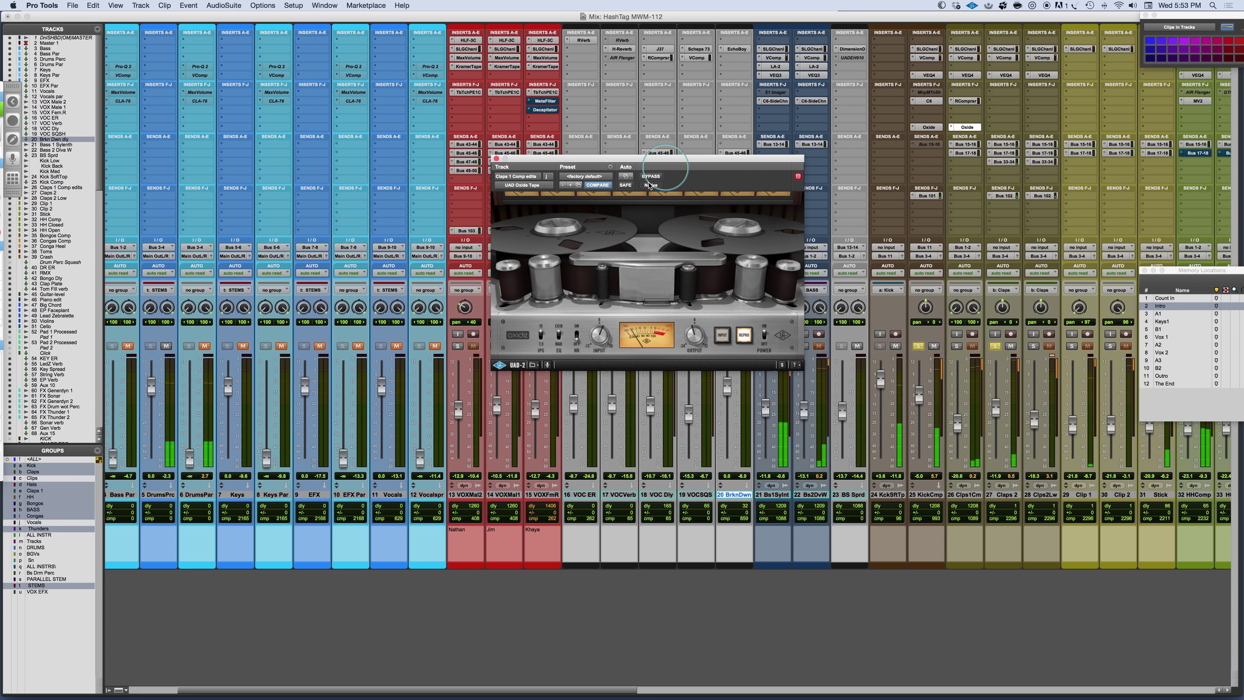
left_click(610, 166)
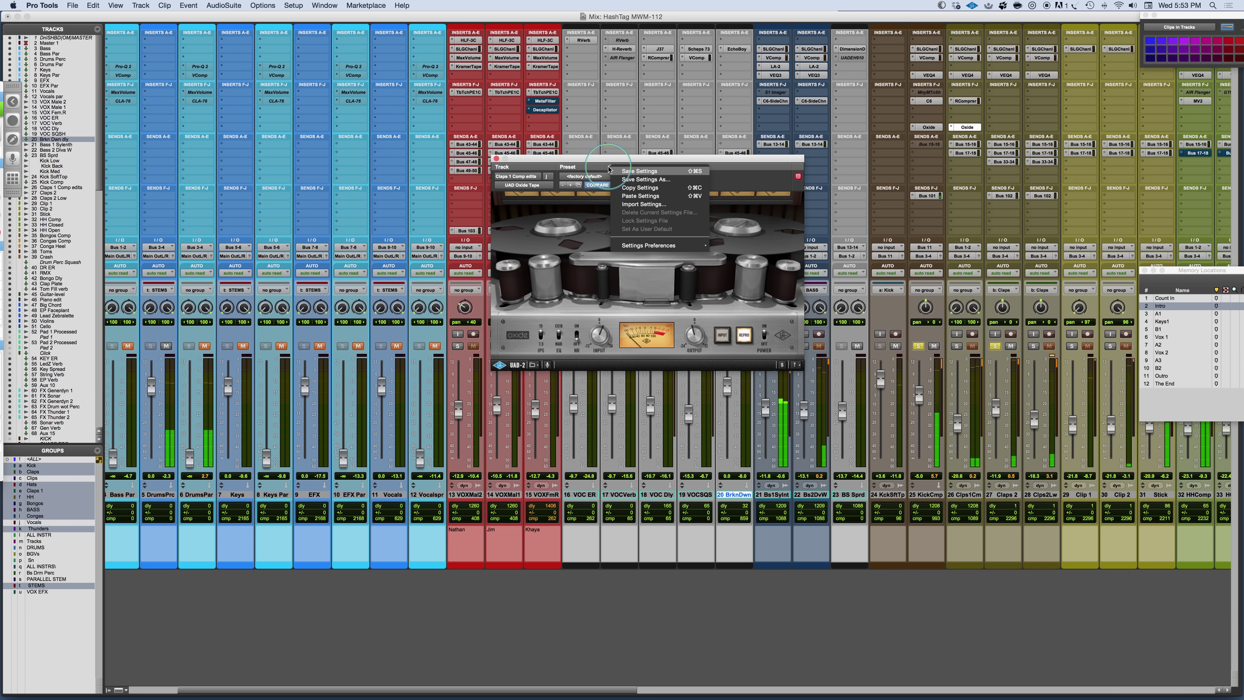
left_click(638, 192)
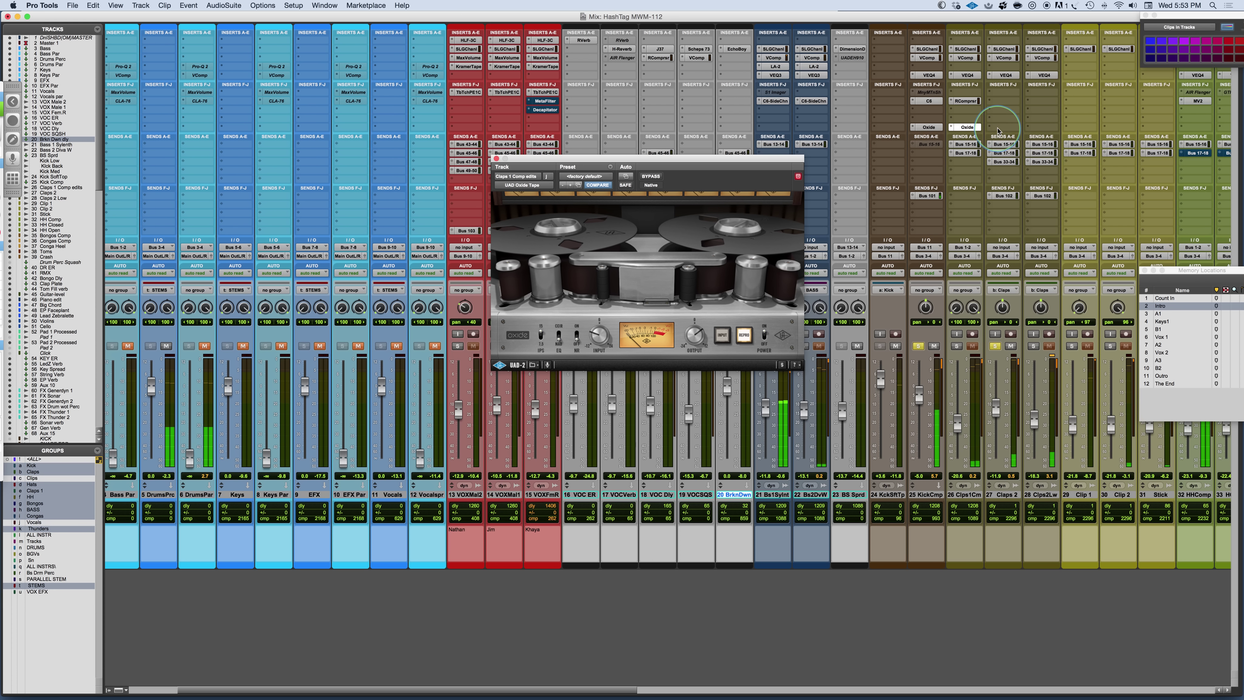
Step: Copy the Oxide Tape insert from Clps1Cm to the same slot on Claps 2 and solo track 28, Clps2Lw
left_click_drag(1001, 131, 1002, 130)
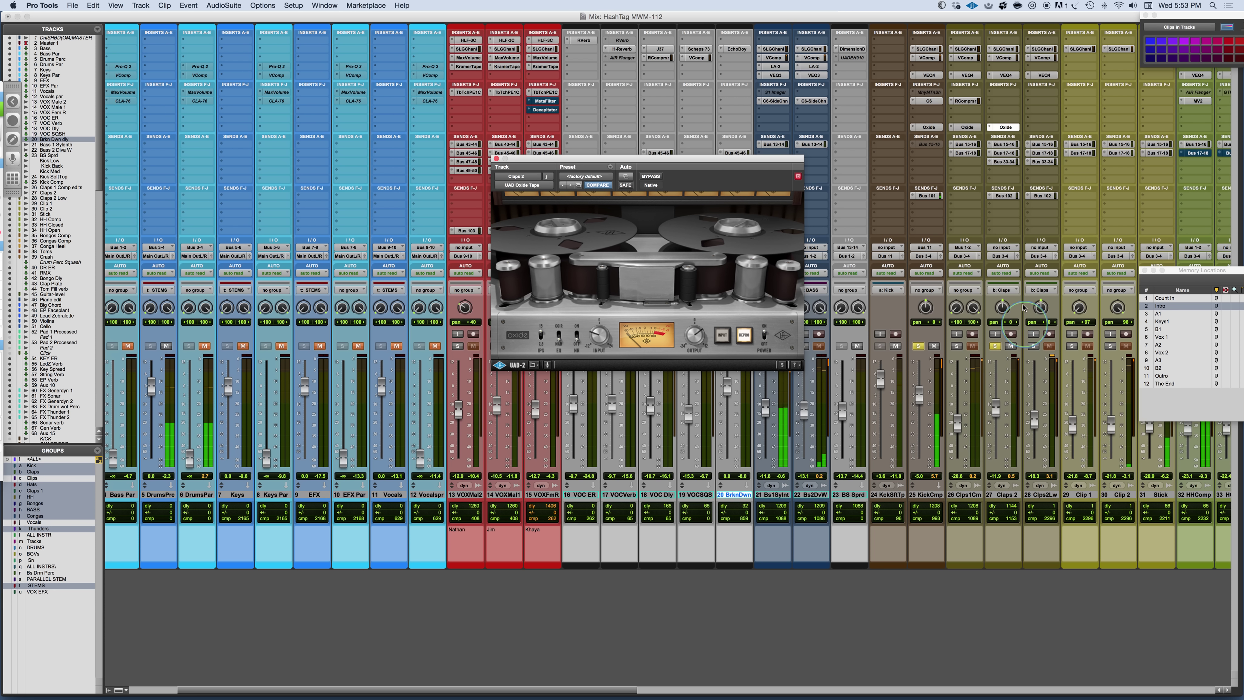
left_click(1034, 346)
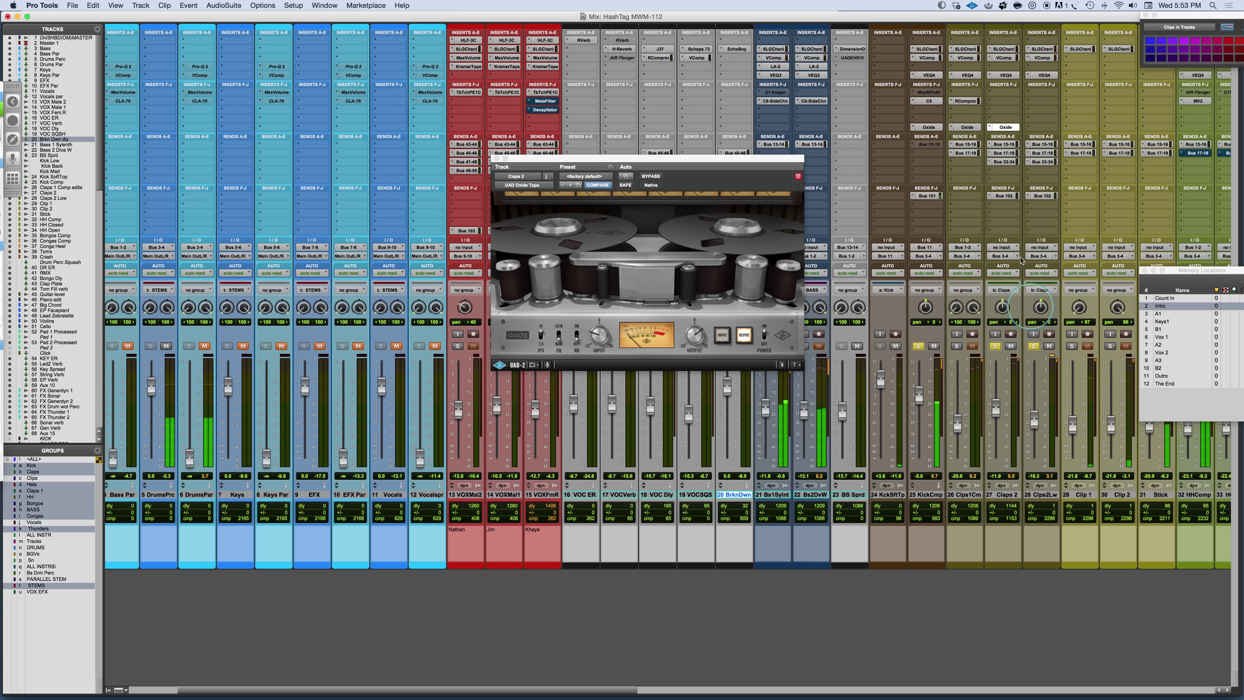
Step: Copy the Oxide Tape insert from Claps 2 to the same slot on Clps2Lw and unsolo KickCmp
left_click(1006, 128)
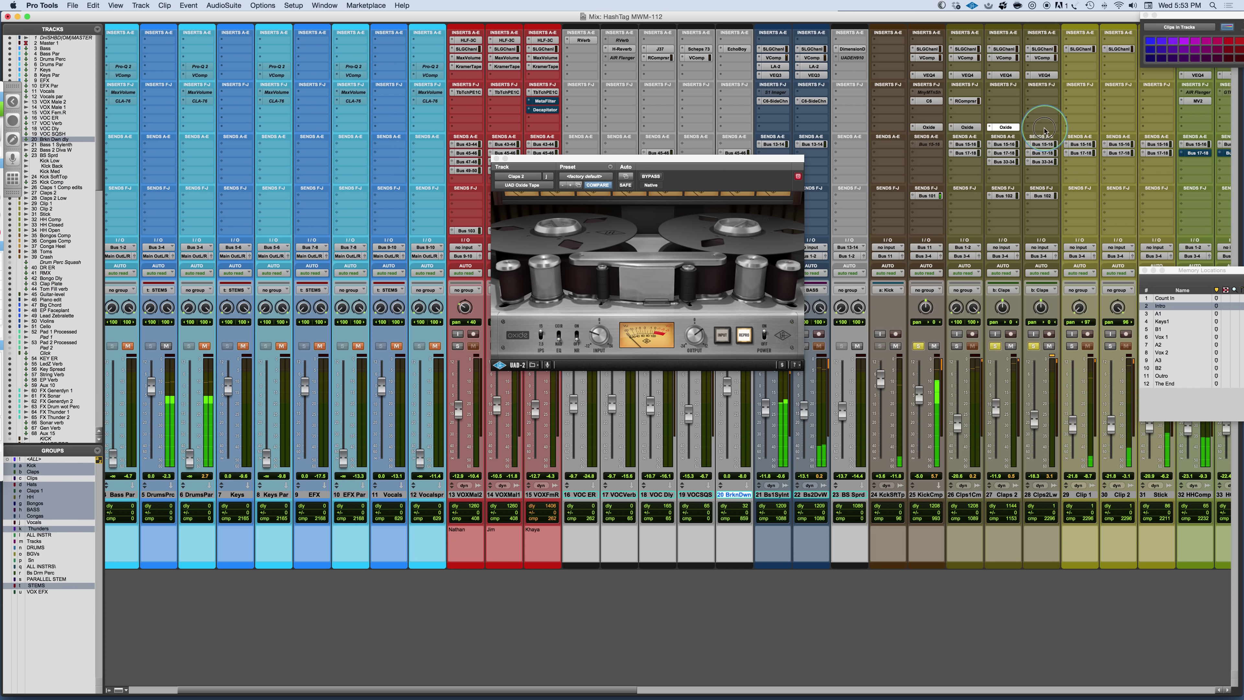
left_click(1044, 129)
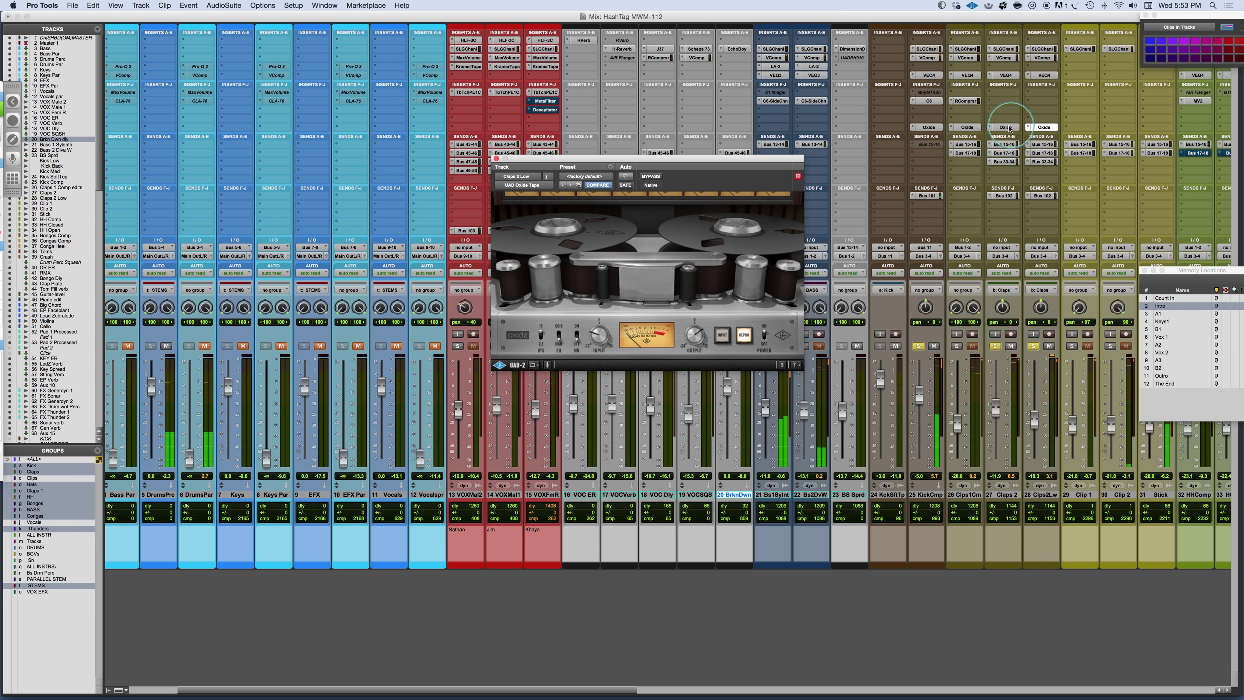
left_click(920, 346)
Step: Raise Oxide Tape's input and lower its output on Claps 2, comparing the sound against bypass
left_click(1005, 128)
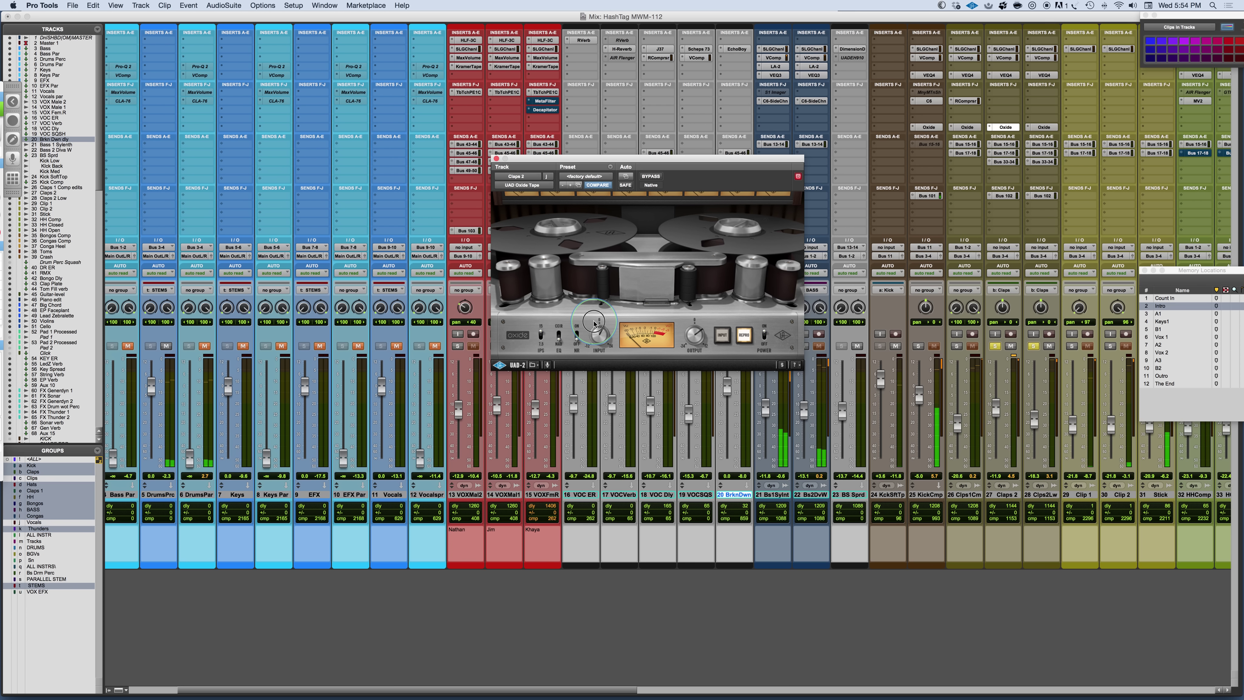
left_click_drag(694, 346, 693, 329)
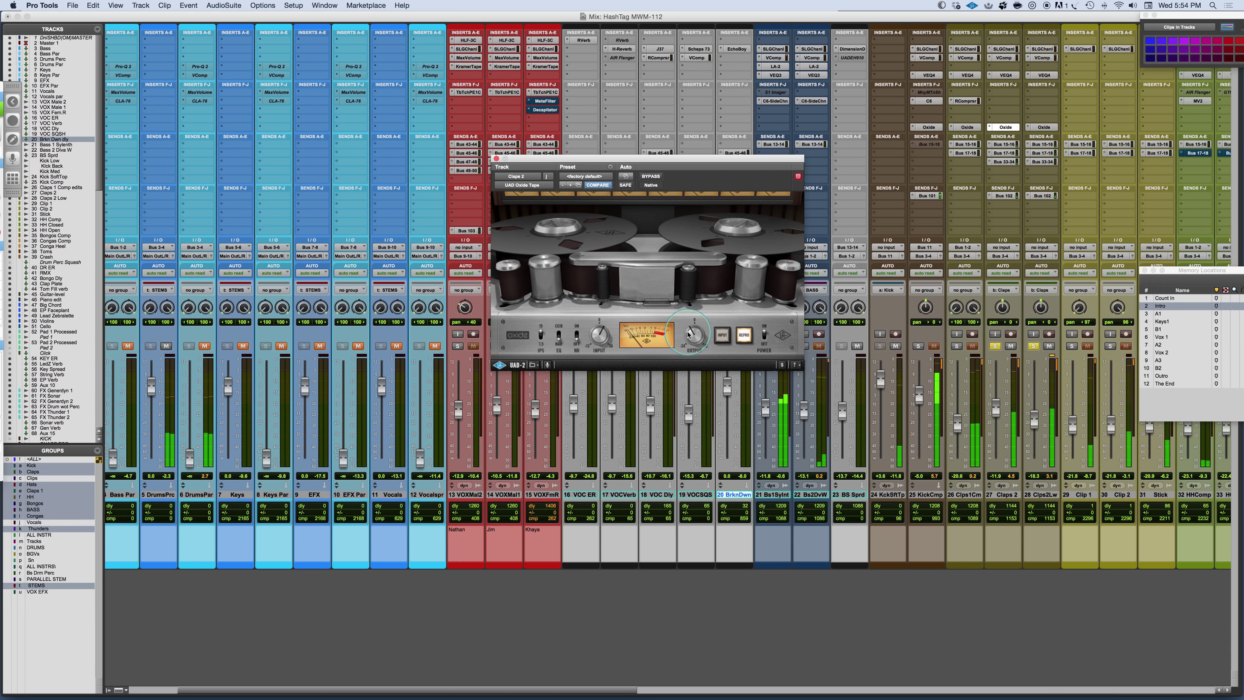
left_click(651, 177)
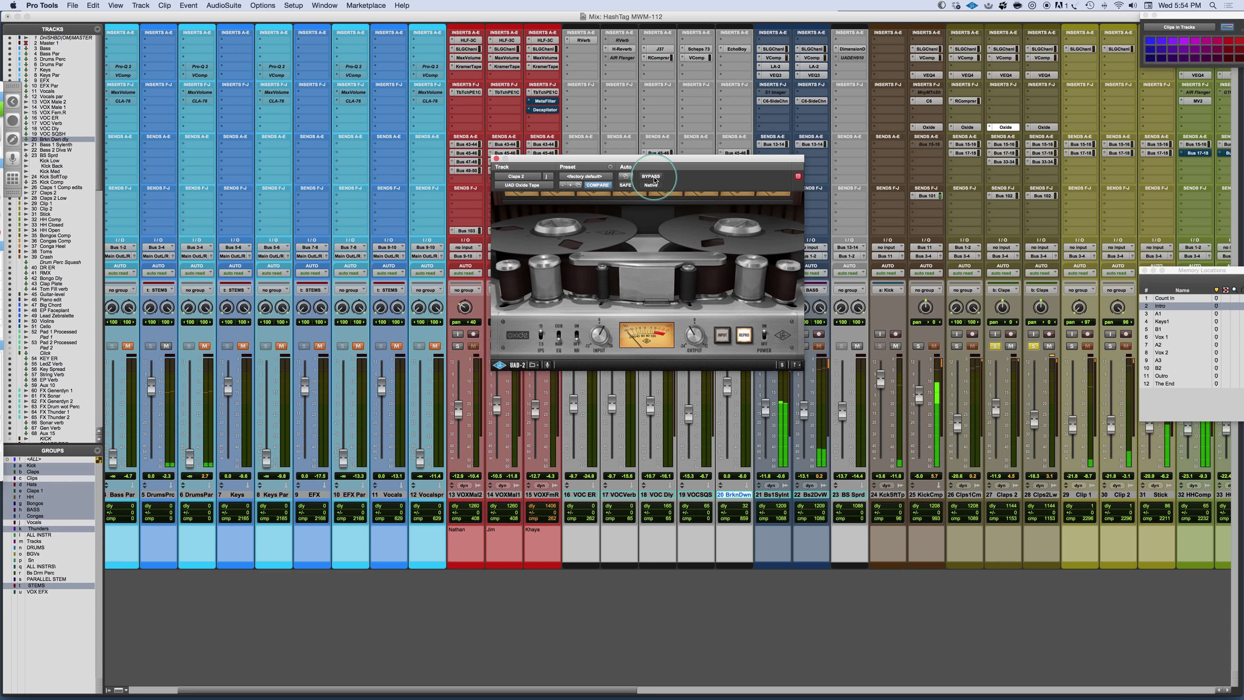
Step: Review the IPS, EQ and NR switches and the input control of Oxide Tape on Claps 2
left_click(533, 345)
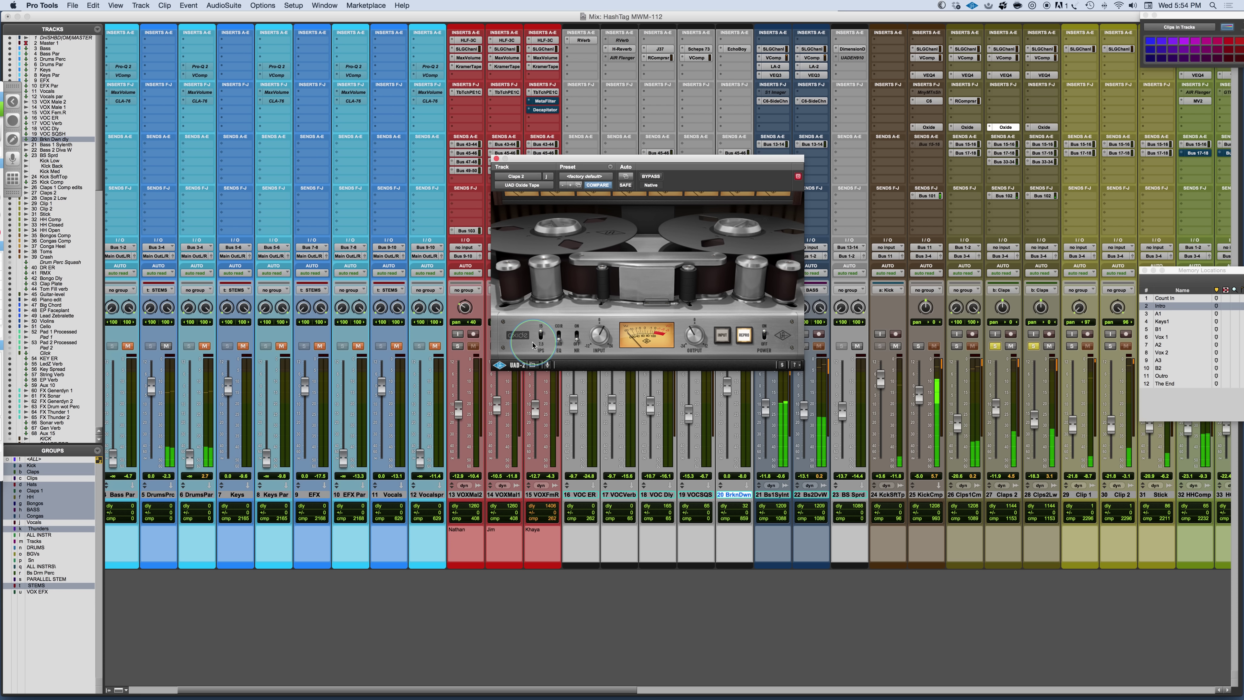
left_click(570, 353)
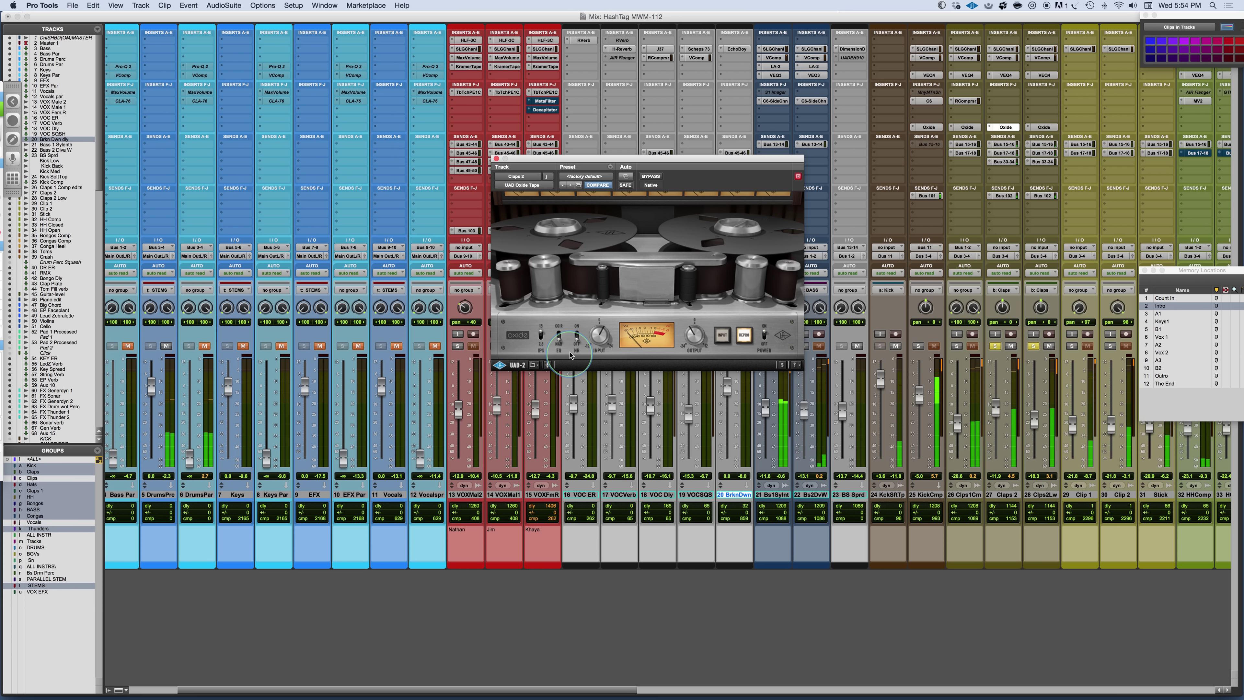
left_click(564, 328)
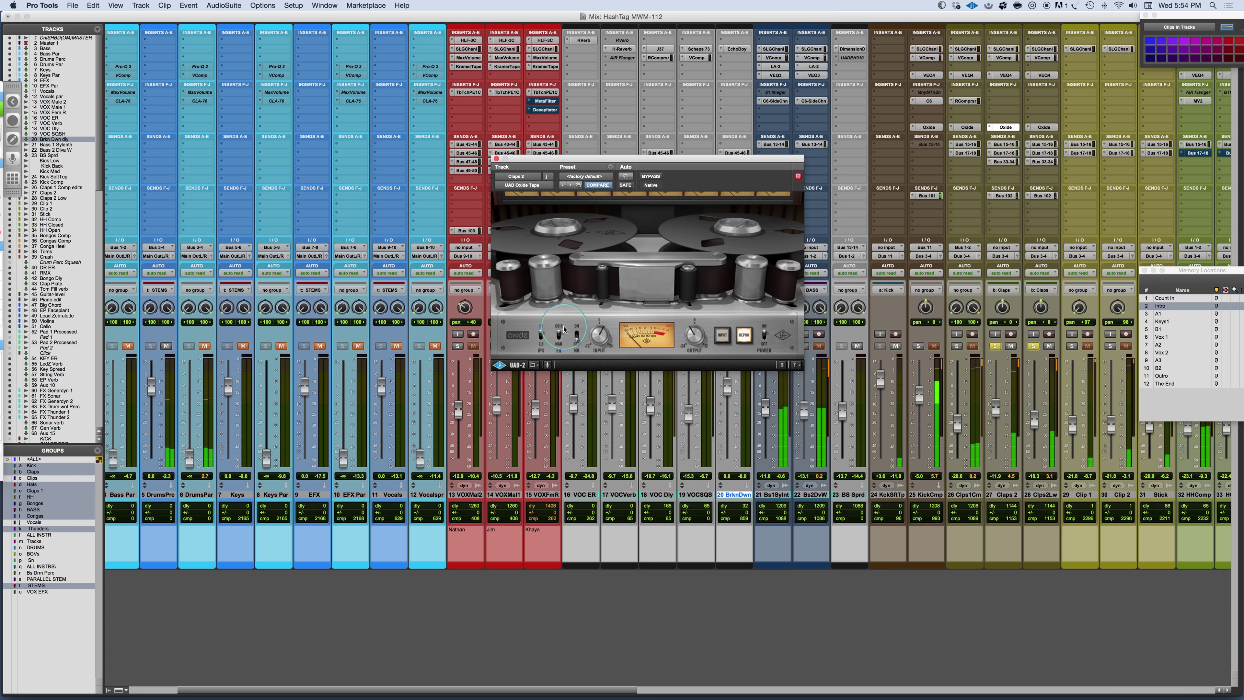
left_click(562, 322)
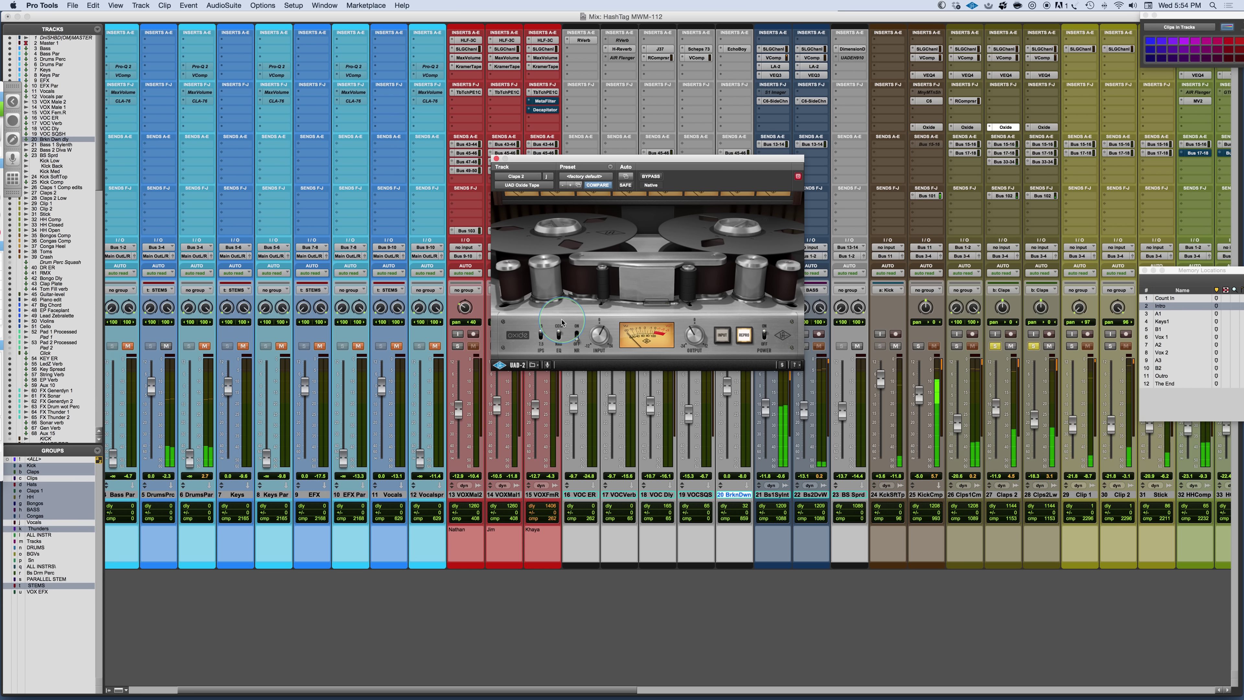
left_click(539, 349)
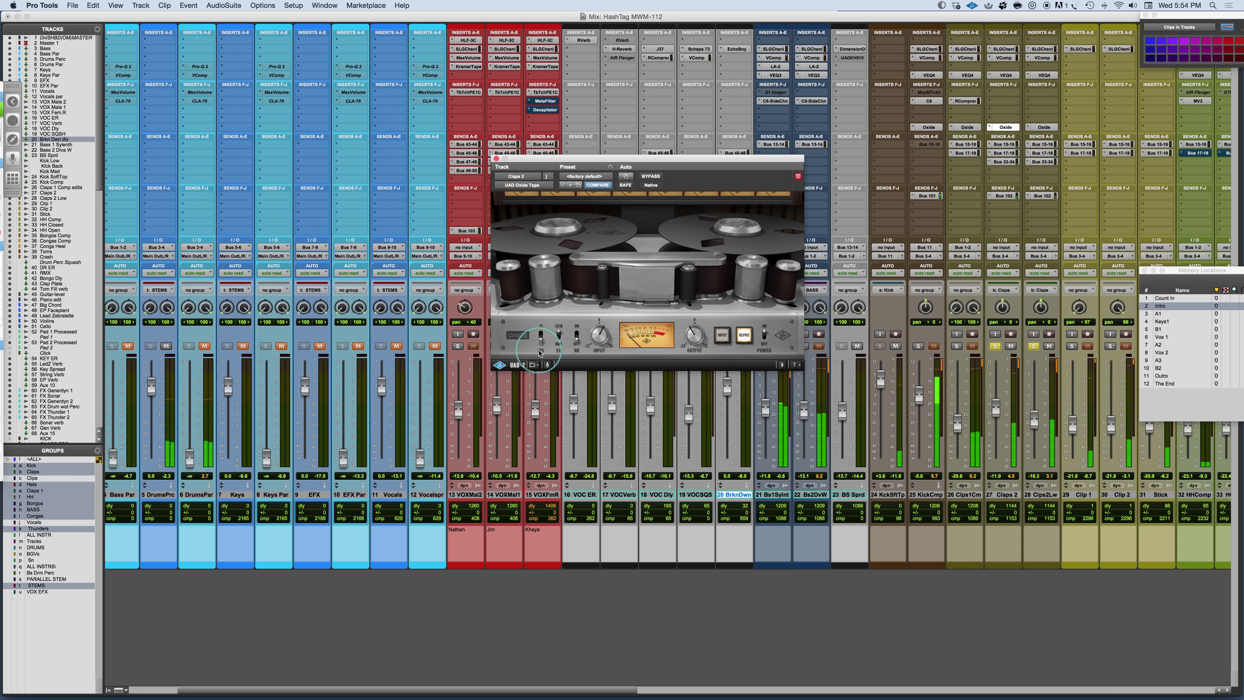
left_click(543, 317)
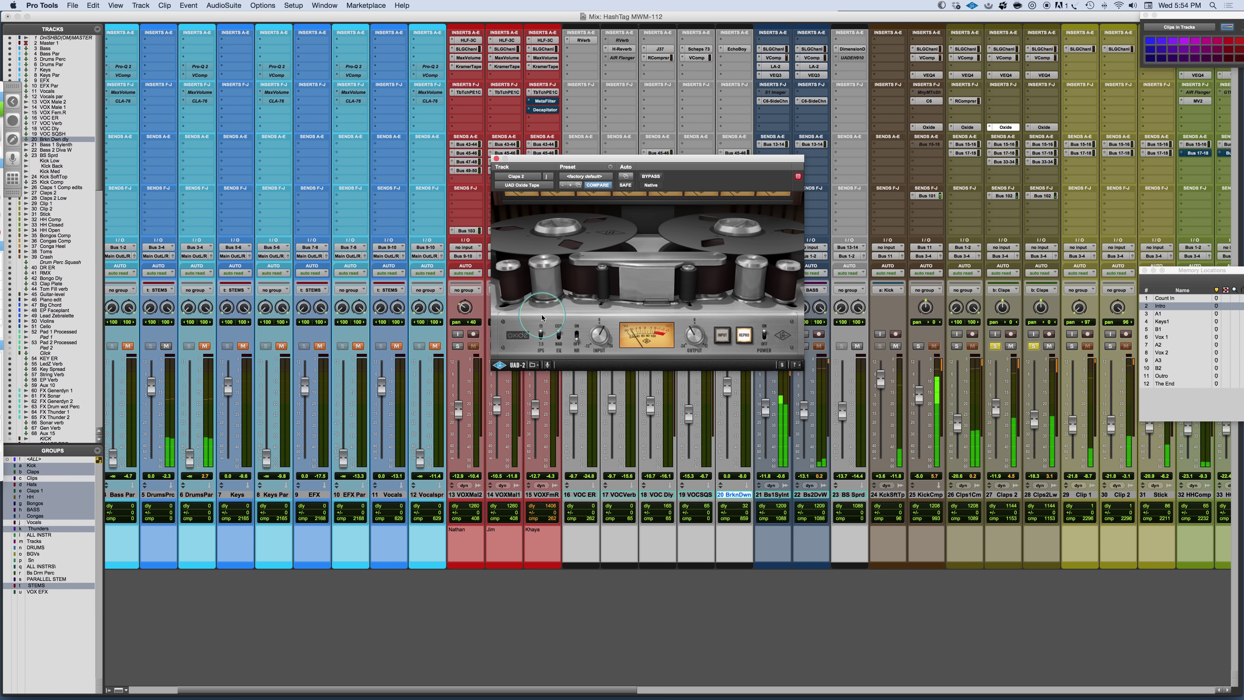
left_click(598, 346)
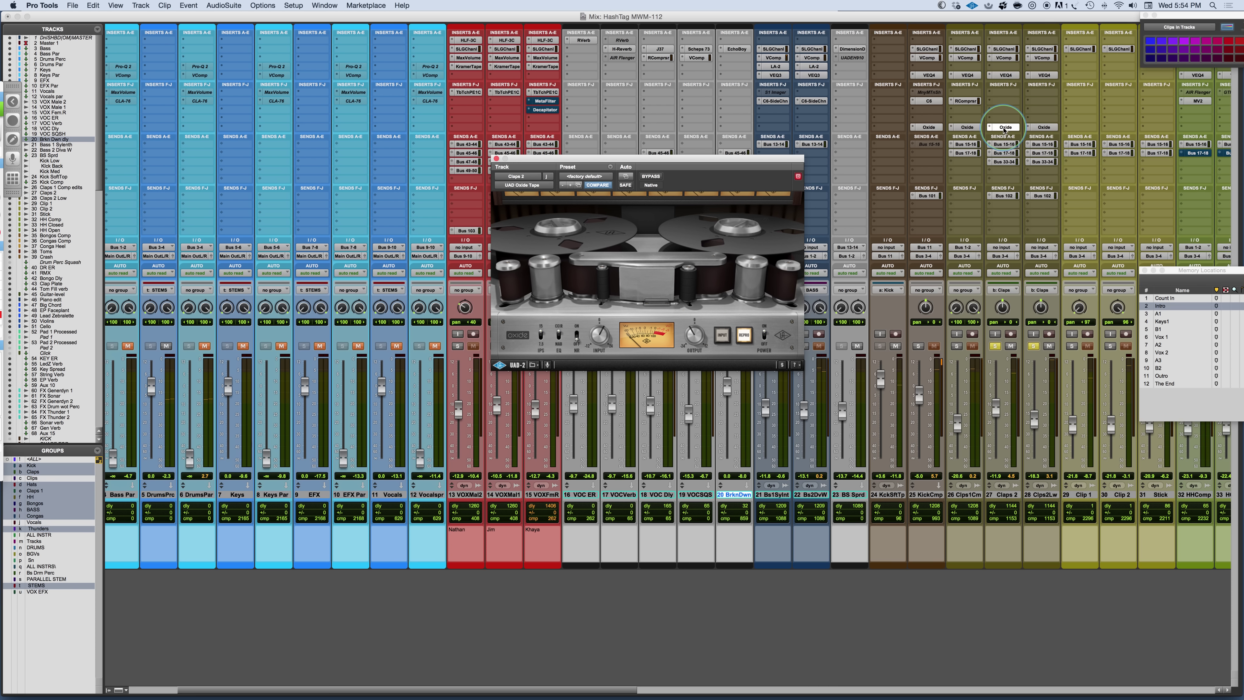
Step: Copy the adjusted Oxide Tape from Claps 2 onto Clps2Lw and add Clps1Cm and KickCmp to the soloed tracks
left_click(1039, 128)
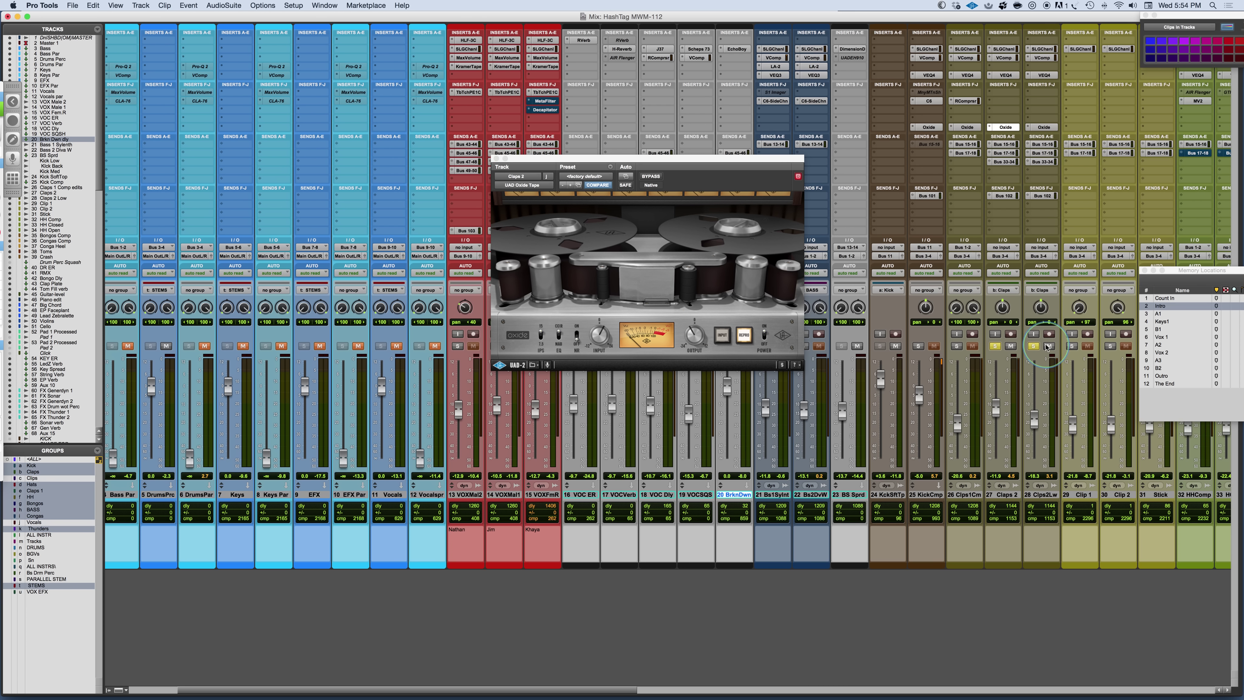
left_click(956, 346)
left_click(918, 346)
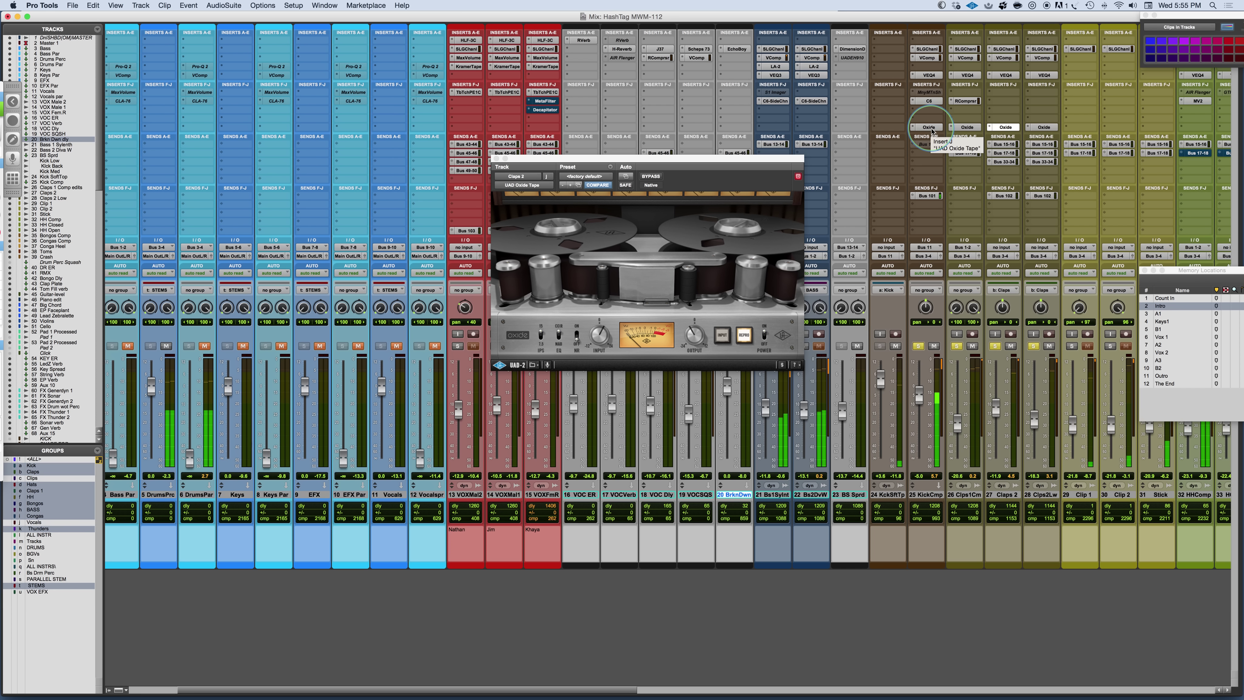
Step: Raise the input and lower the output of Oxide Tape on Clps1Cm while watching its VU meter
left_click(967, 127)
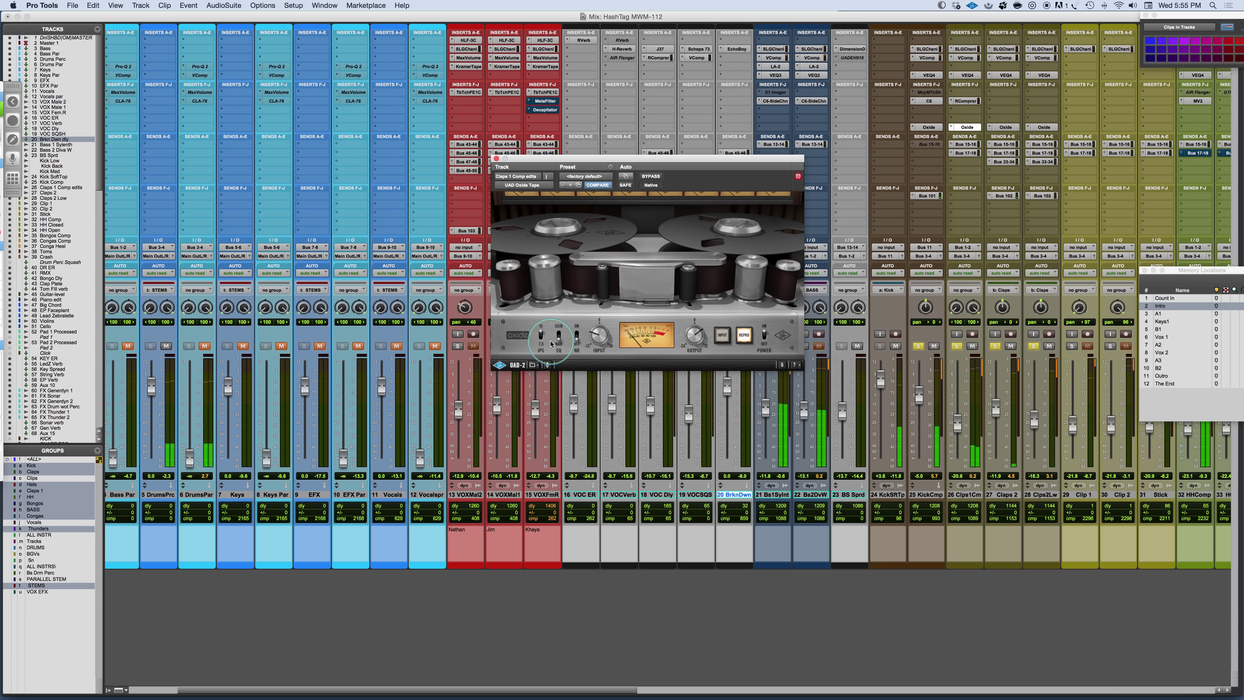
left_click_drag(595, 323, 605, 321)
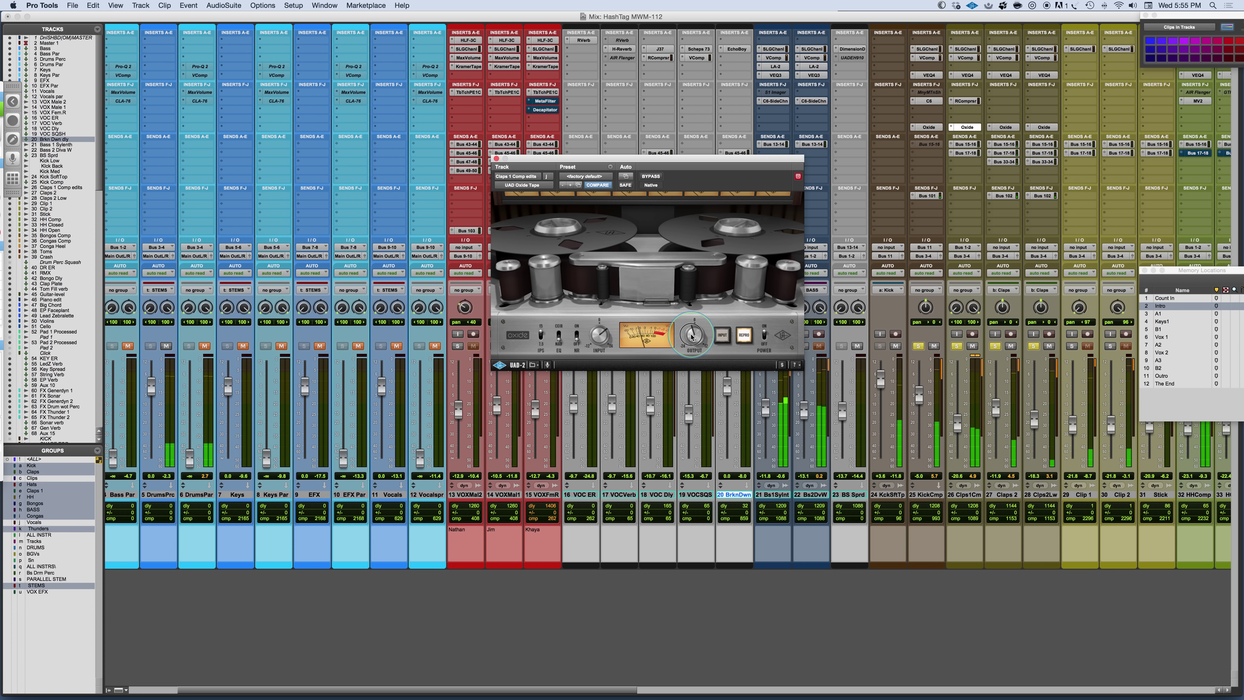
left_click_drag(691, 341, 692, 337)
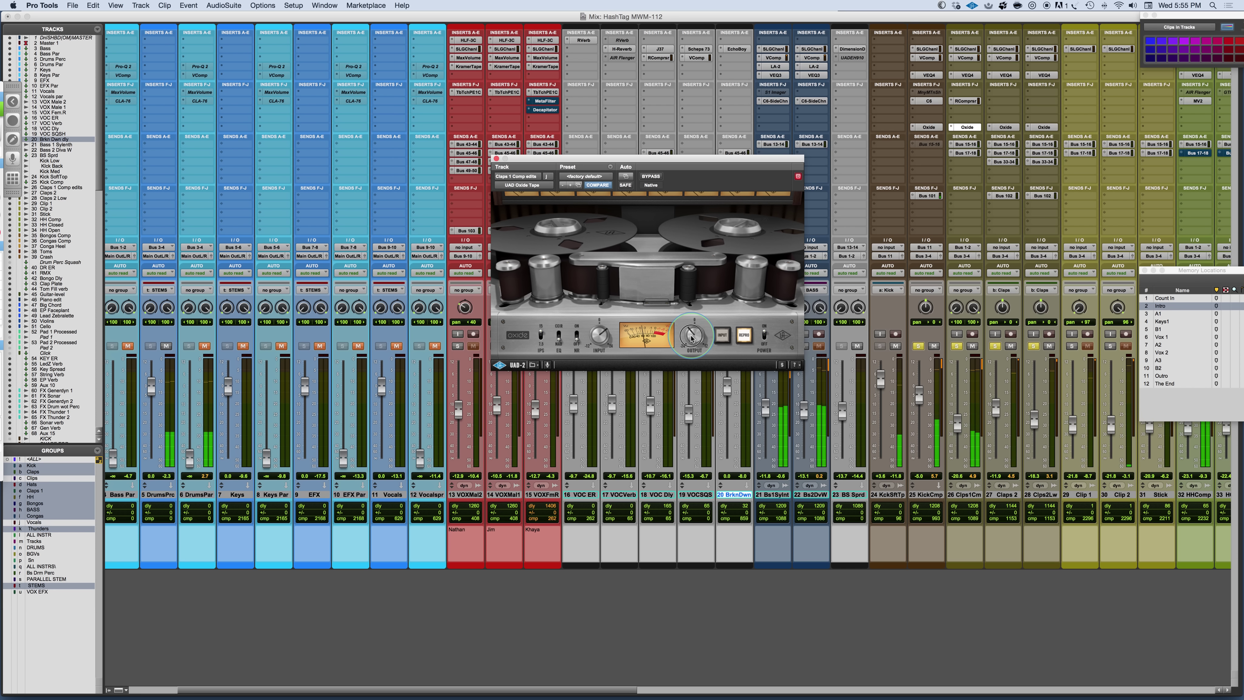
left_click(925, 127)
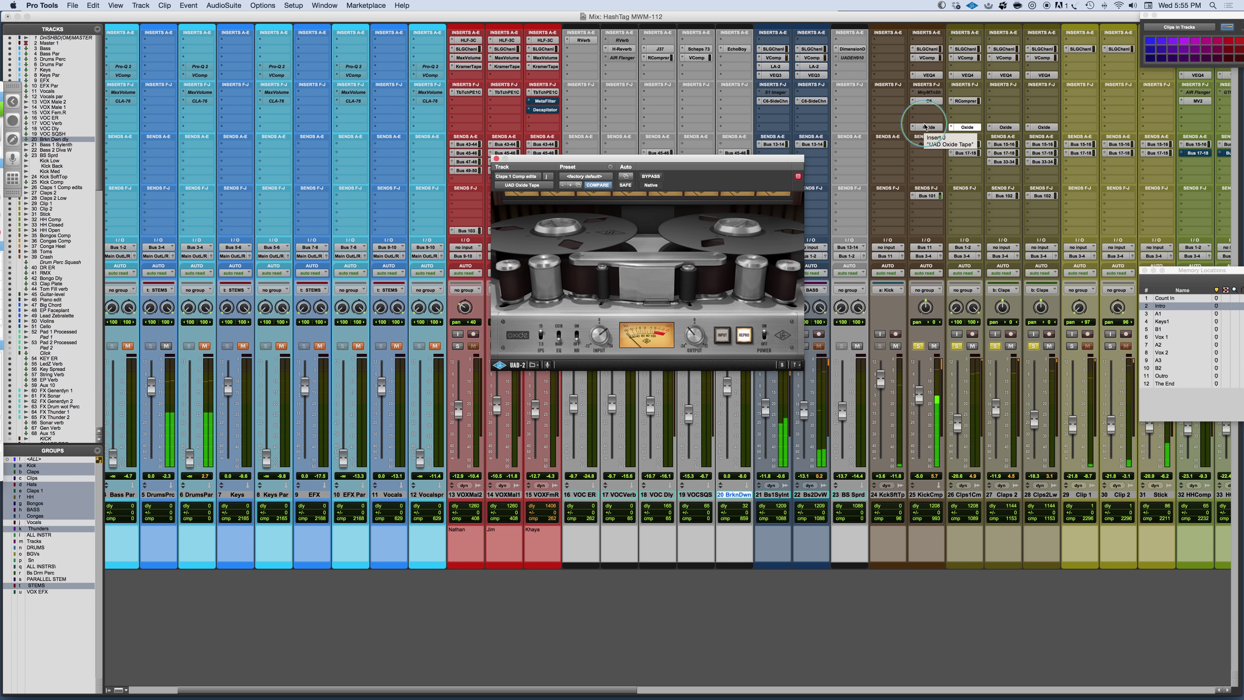
left_click(638, 331)
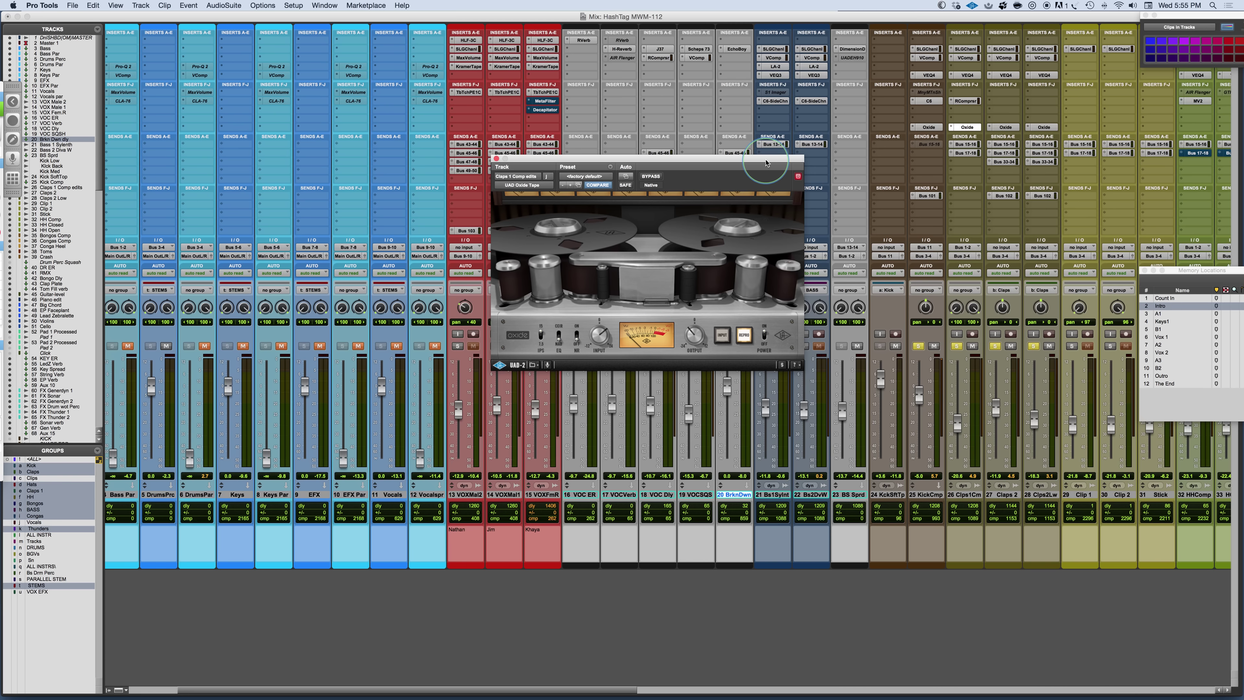
Step: Shift the Oxide Tape window aside and unmute track 3, Bass
left_click_drag(754, 158, 708, 158)
scroll(183, 352, "left", 3)
scroll(183, 351, "left", 2)
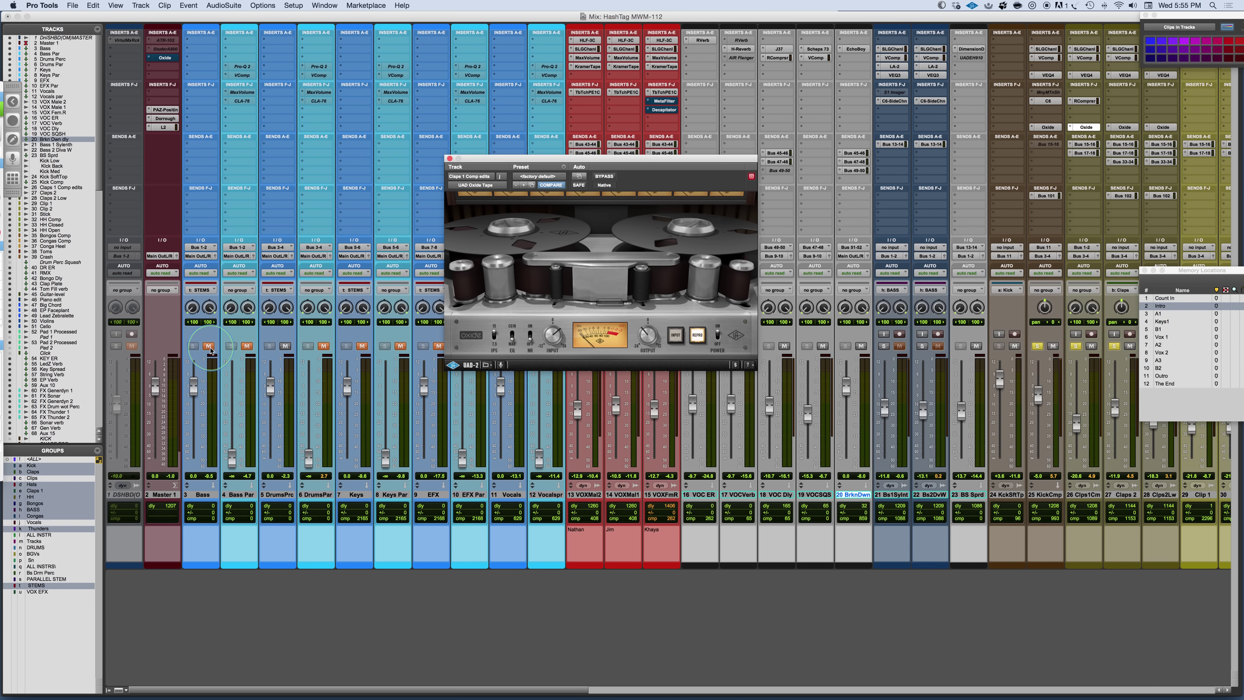
left_click(209, 346)
Step: Copy the Oxide Tape insert from Clps1Cm to the same slot on track 21, Bs1Sylnt, and solo that track during playback
scroll(1023, 196, "right", 1)
left_click(1048, 113)
left_click(1077, 129)
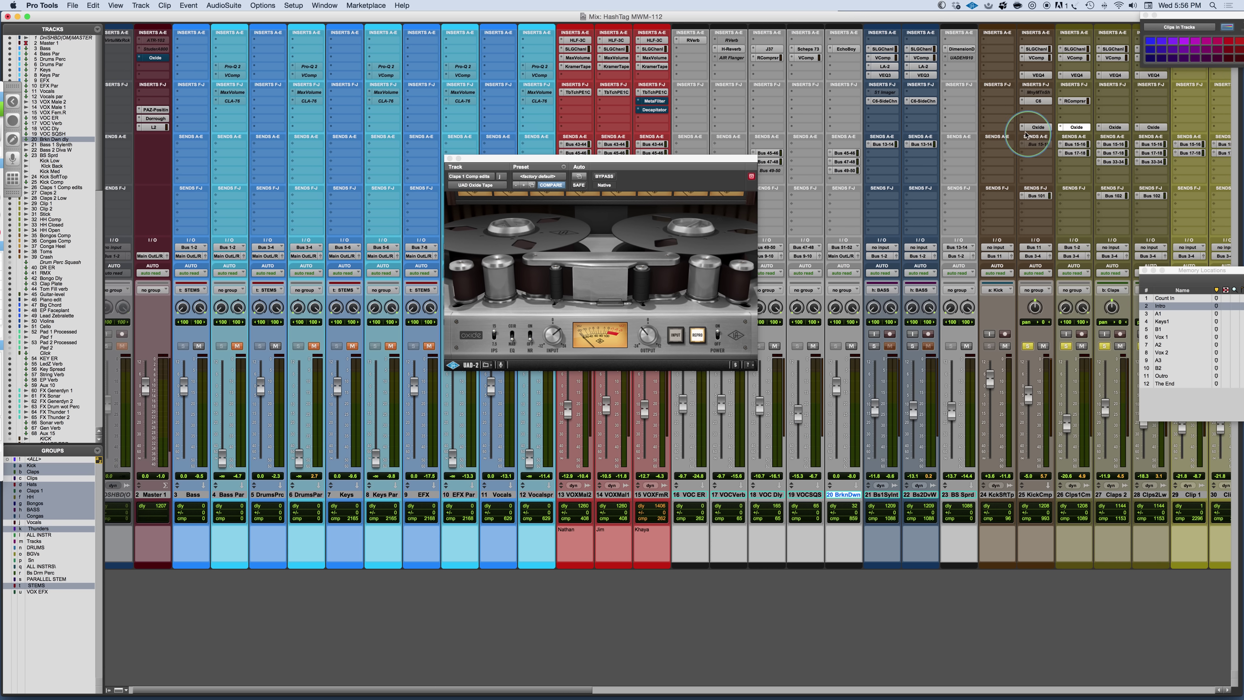
left_click_drag(1072, 128, 883, 129)
key("space")
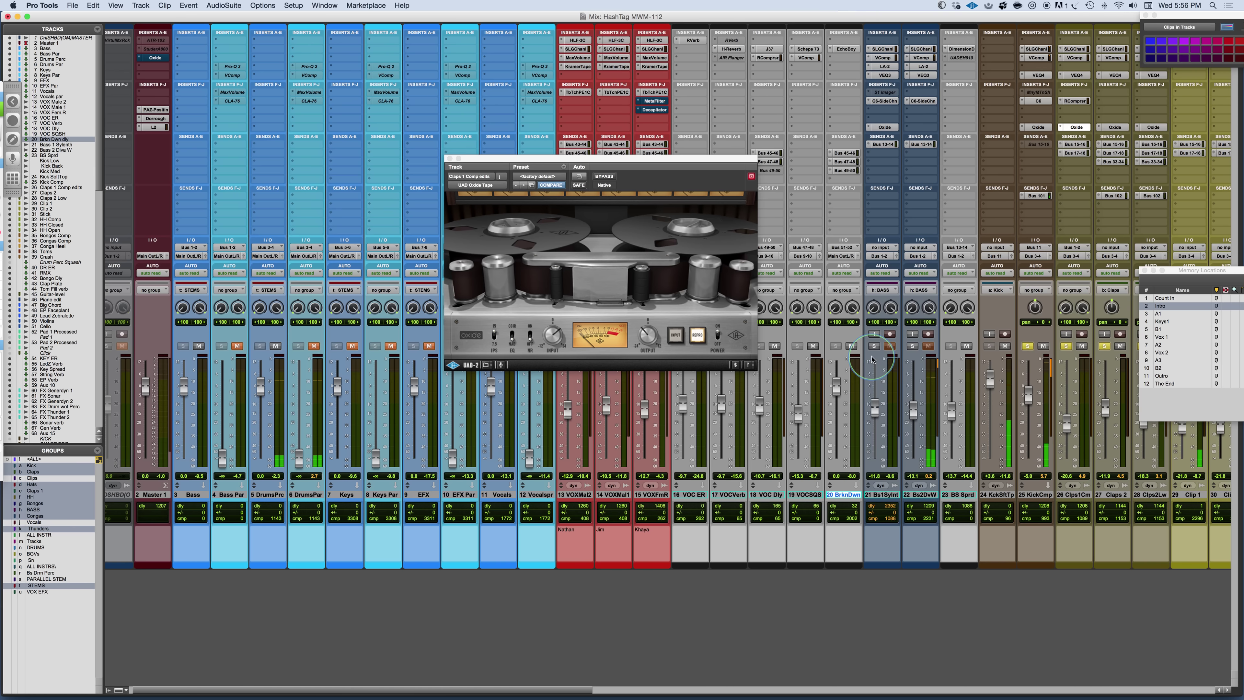
left_click(875, 346)
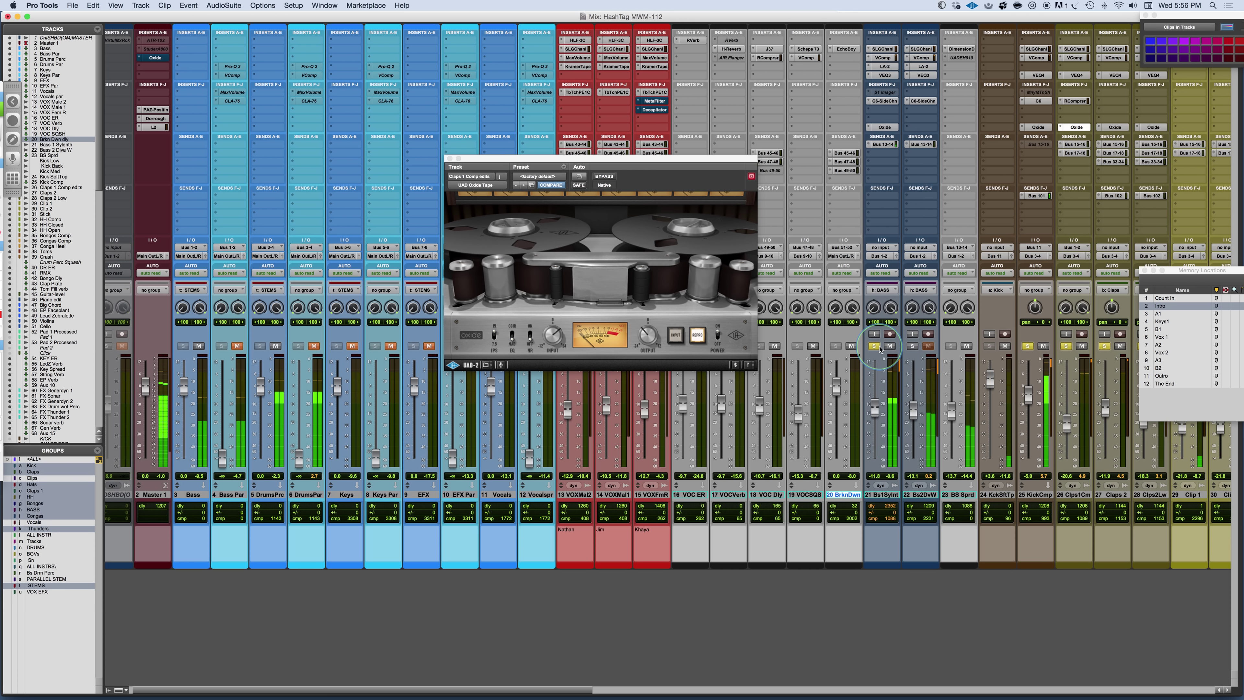
Step: Examine the input level and VU meter of Oxide Tape on Bs1Sylnt and mute track 5, DrumsPrc
left_click(884, 128)
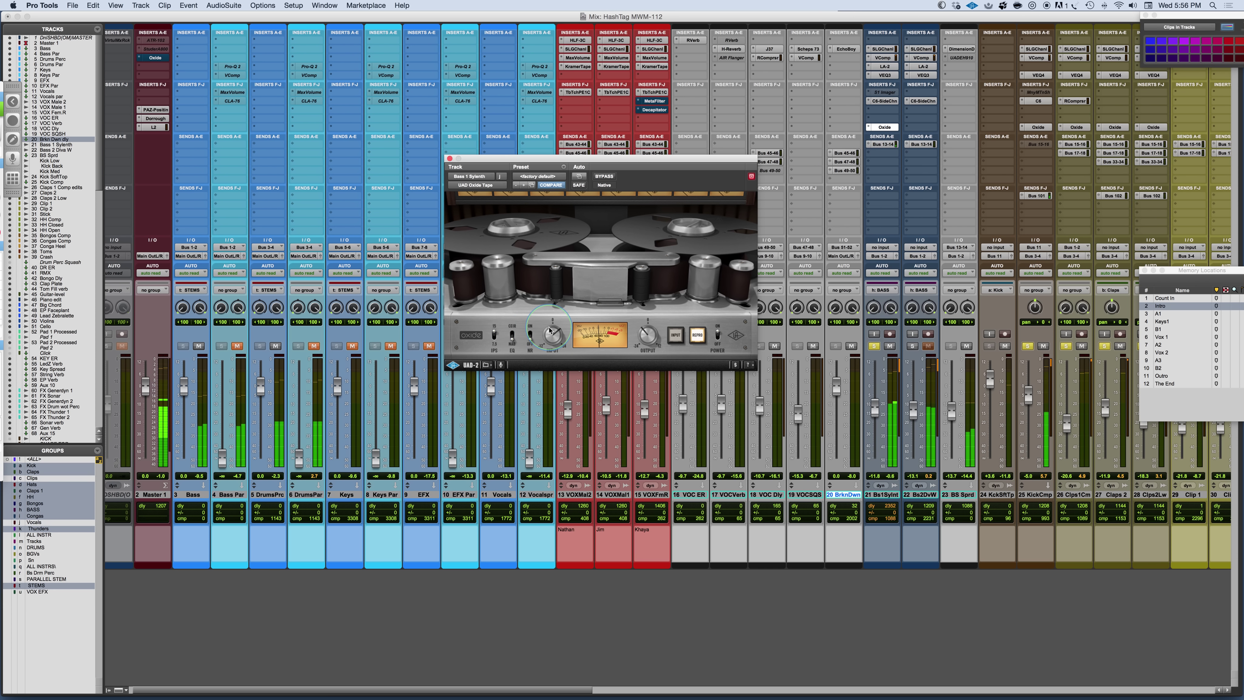
left_click(548, 340)
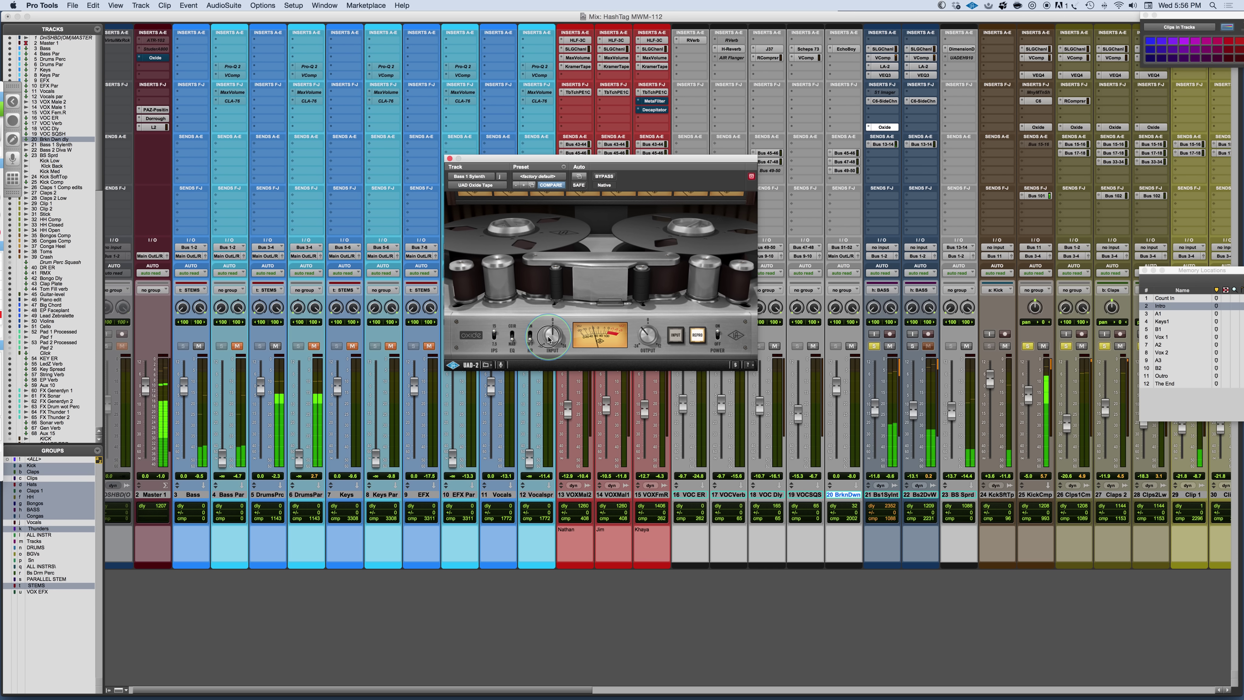
left_click(613, 337)
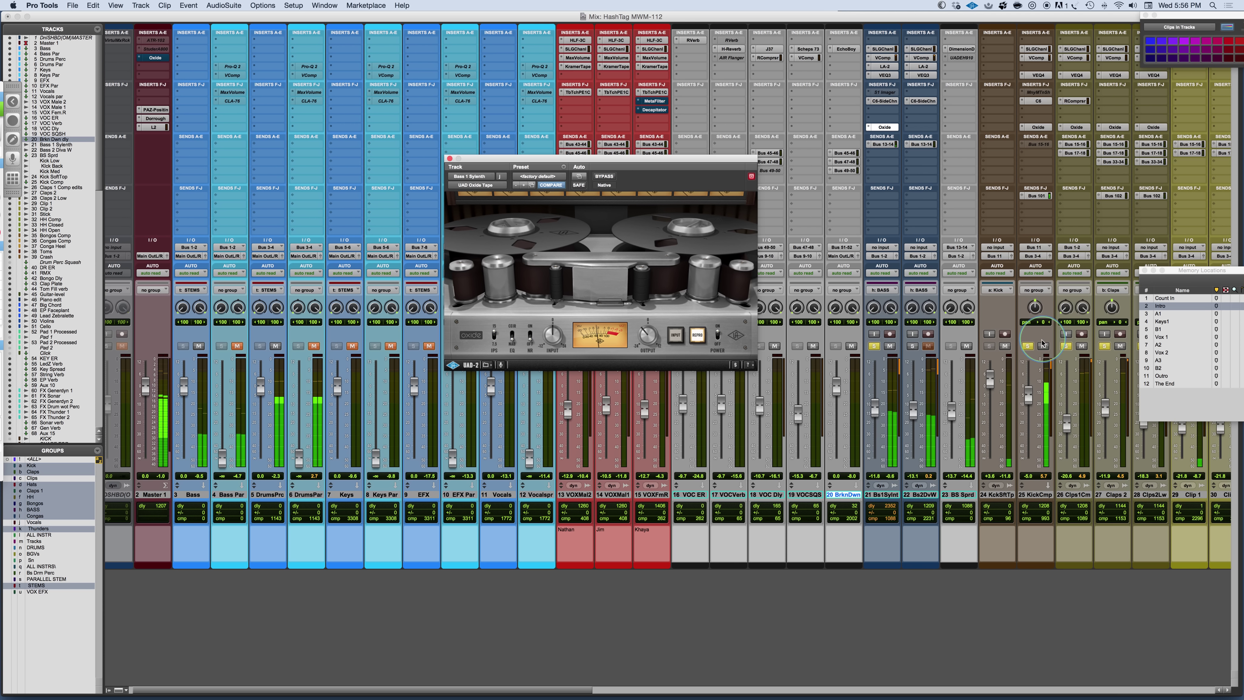
left_click(277, 347)
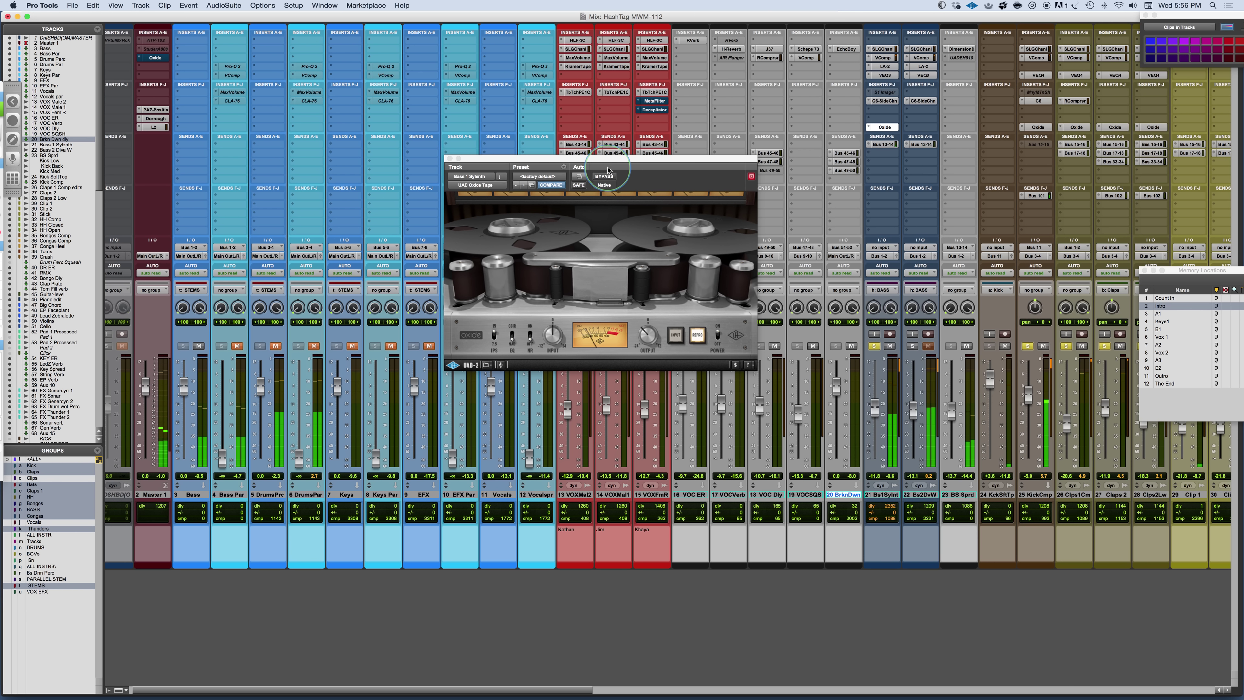
Step: Compare Oxide Tape on Bs1Sylnt against bypass and match its output level
left_click(606, 178)
left_click(640, 337)
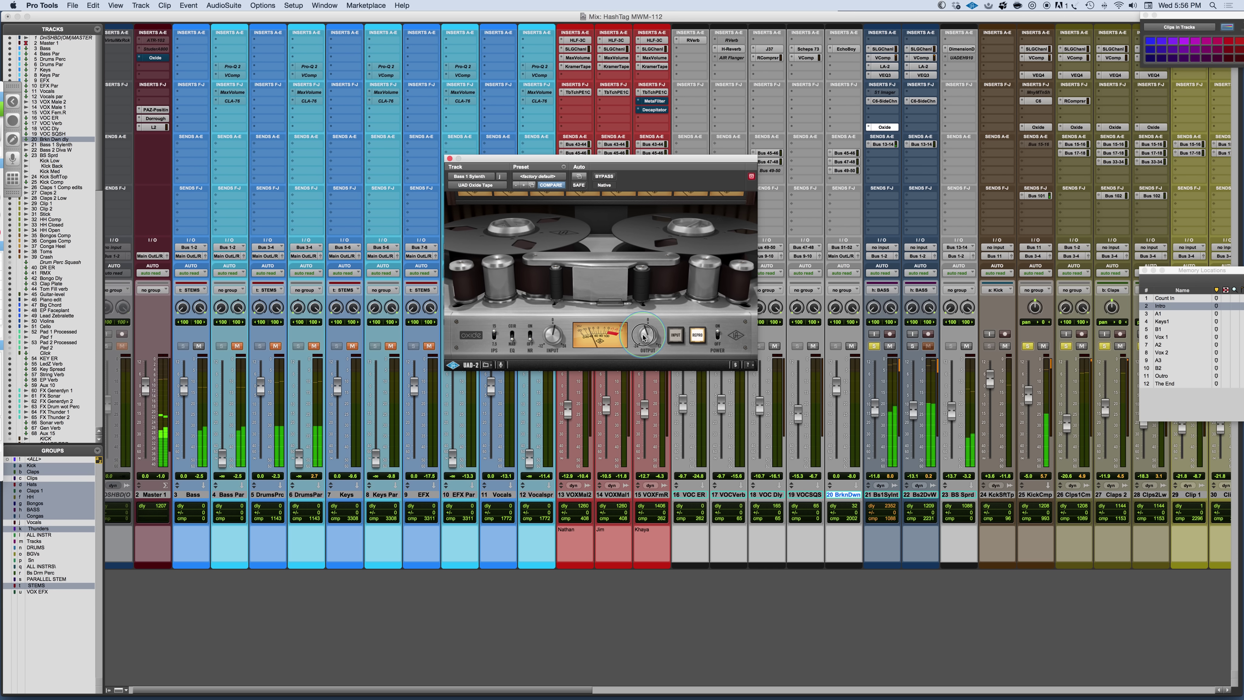
left_click(604, 177)
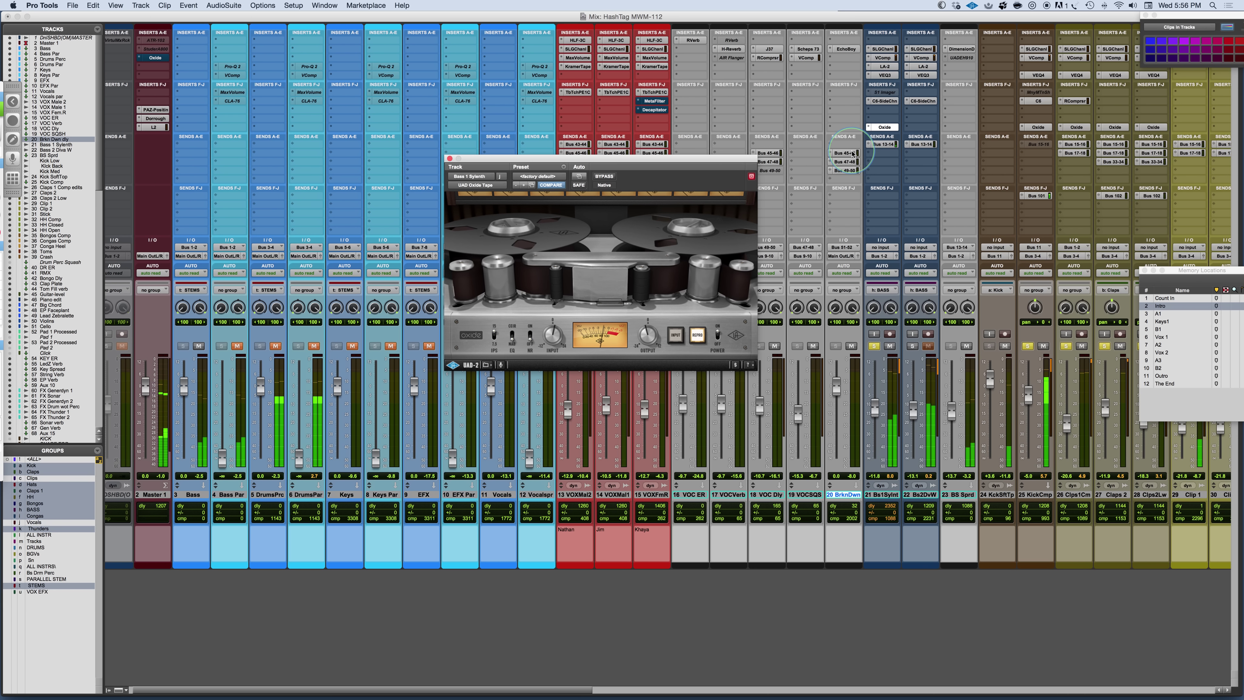
Step: Solo track 22, Bs2DvW, with Oxide Tape copied to it from Bs1Sylnt, and unmute DrumsPrc
left_click(913, 346)
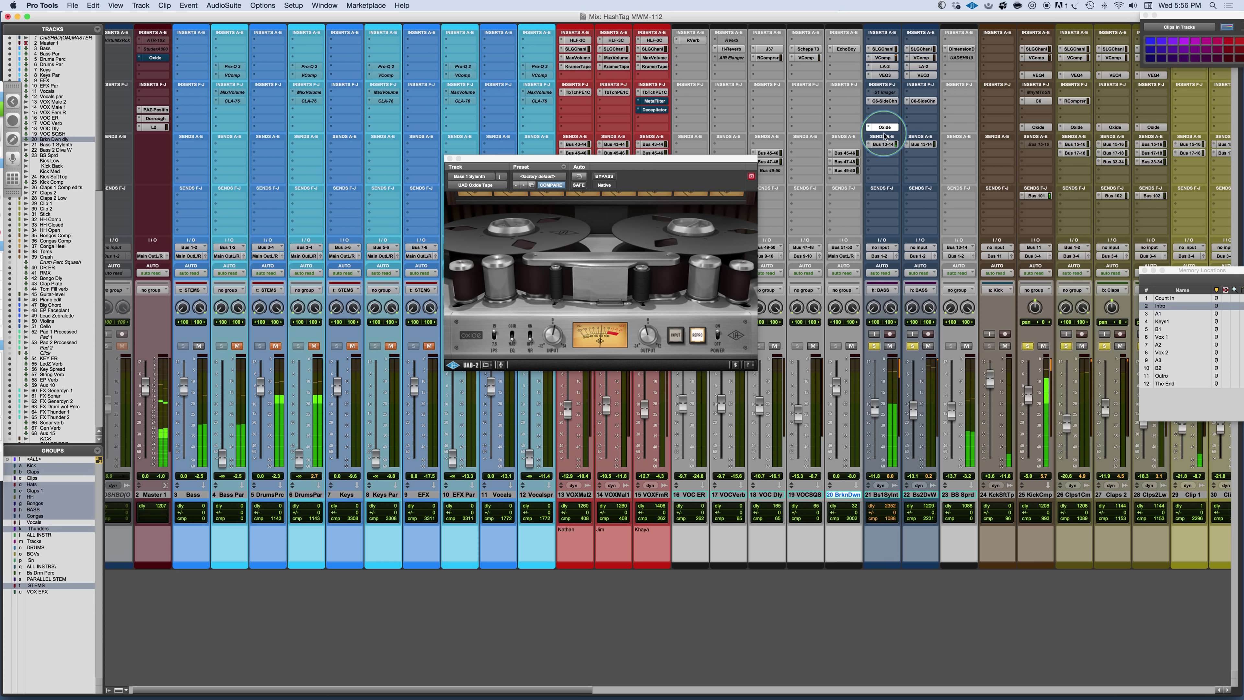
left_click(923, 128)
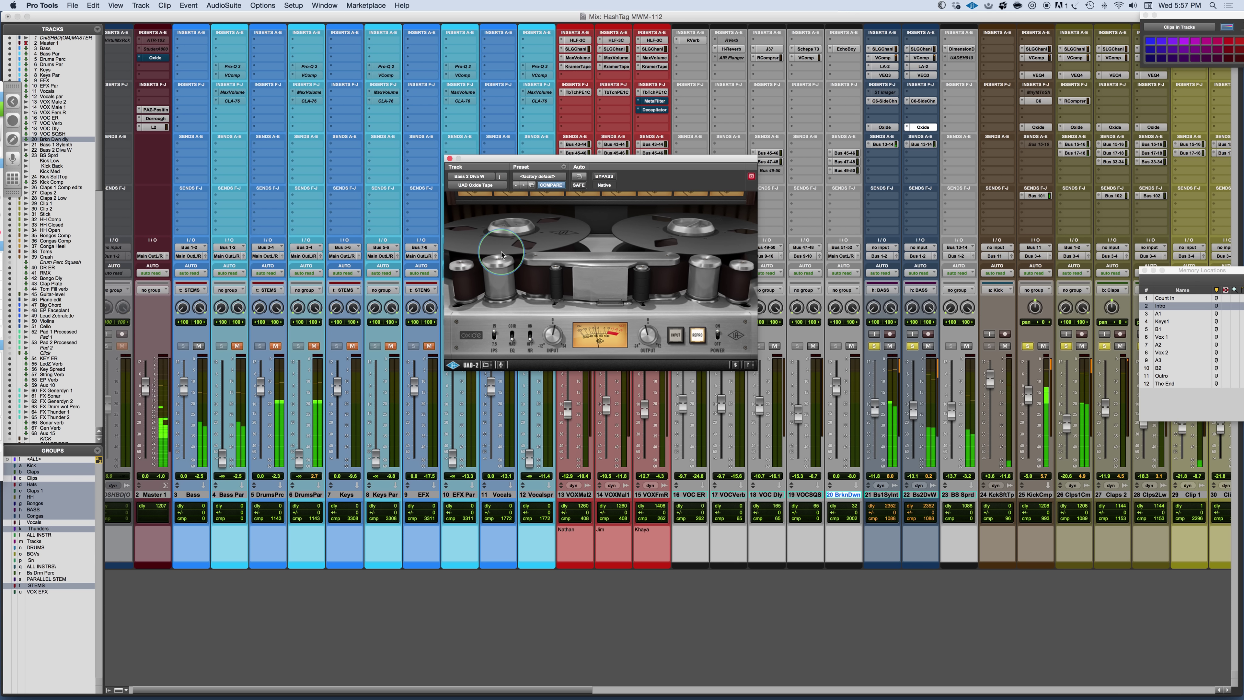
left_click(276, 346)
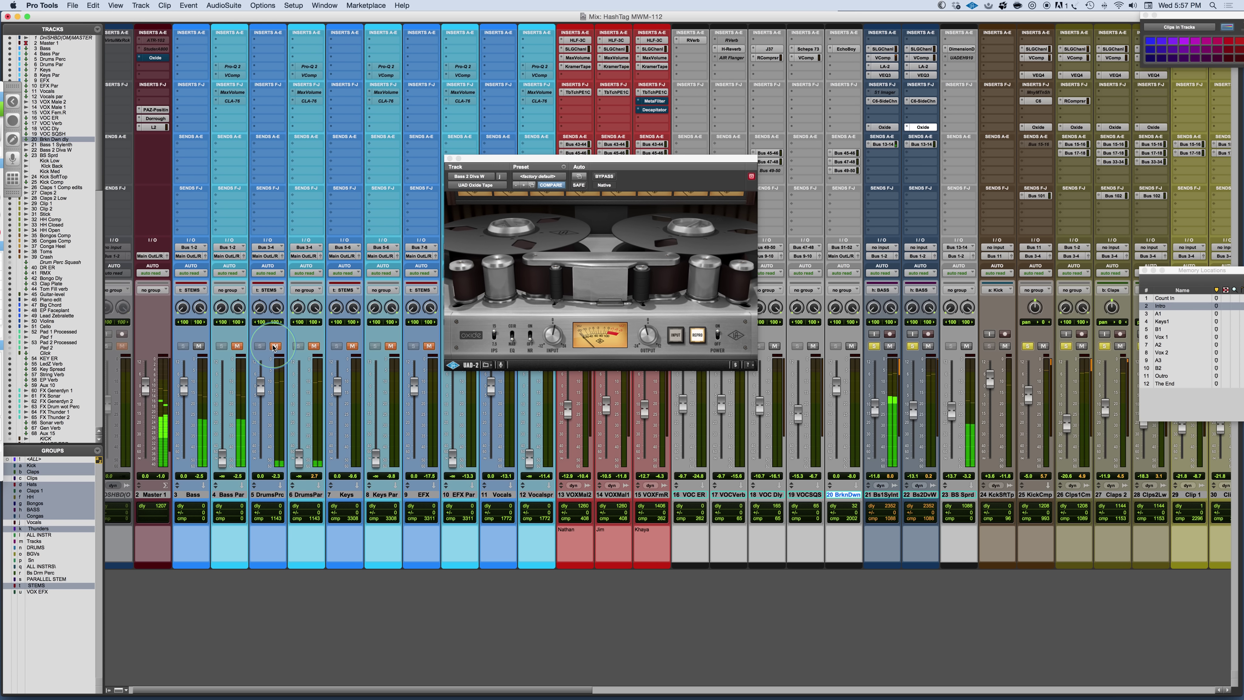
Step: Select tracks 21 through 28 and compare the mix with all their Oxide Tape inserts bypassed and re-enabled together
scroll(539, 431, "right", 1)
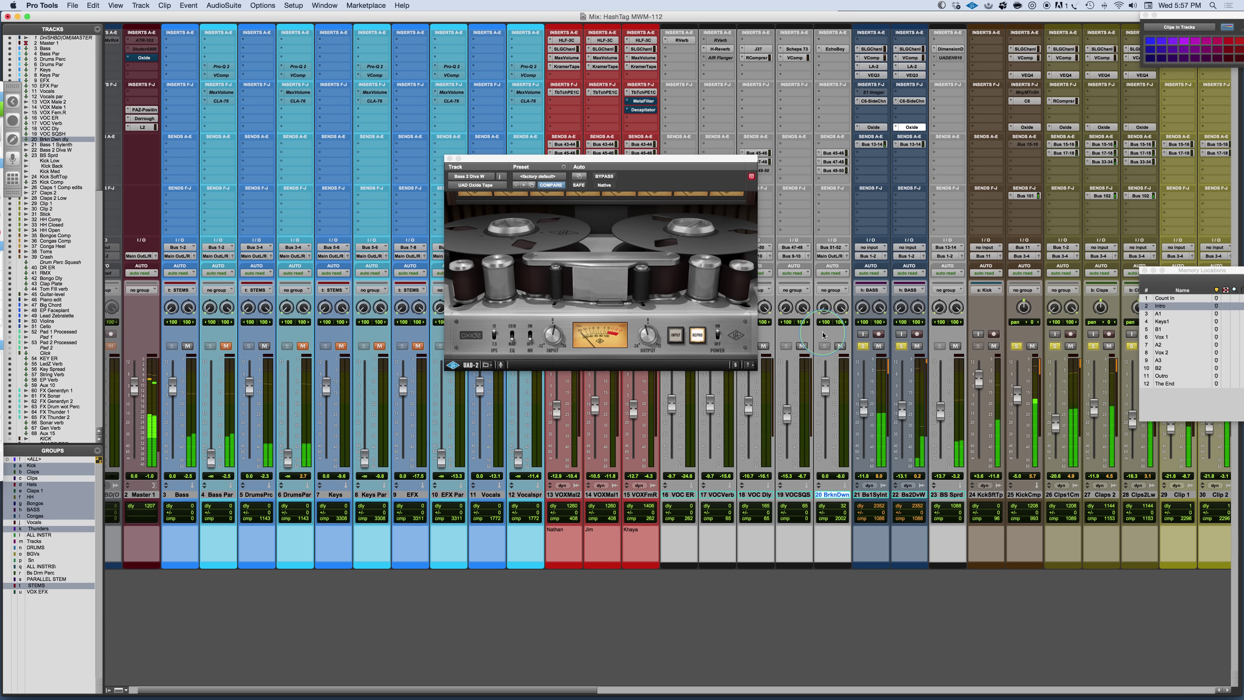
left_click(871, 494)
left_click(1139, 495, "shift")
left_click(868, 128, "alt+shift+super")
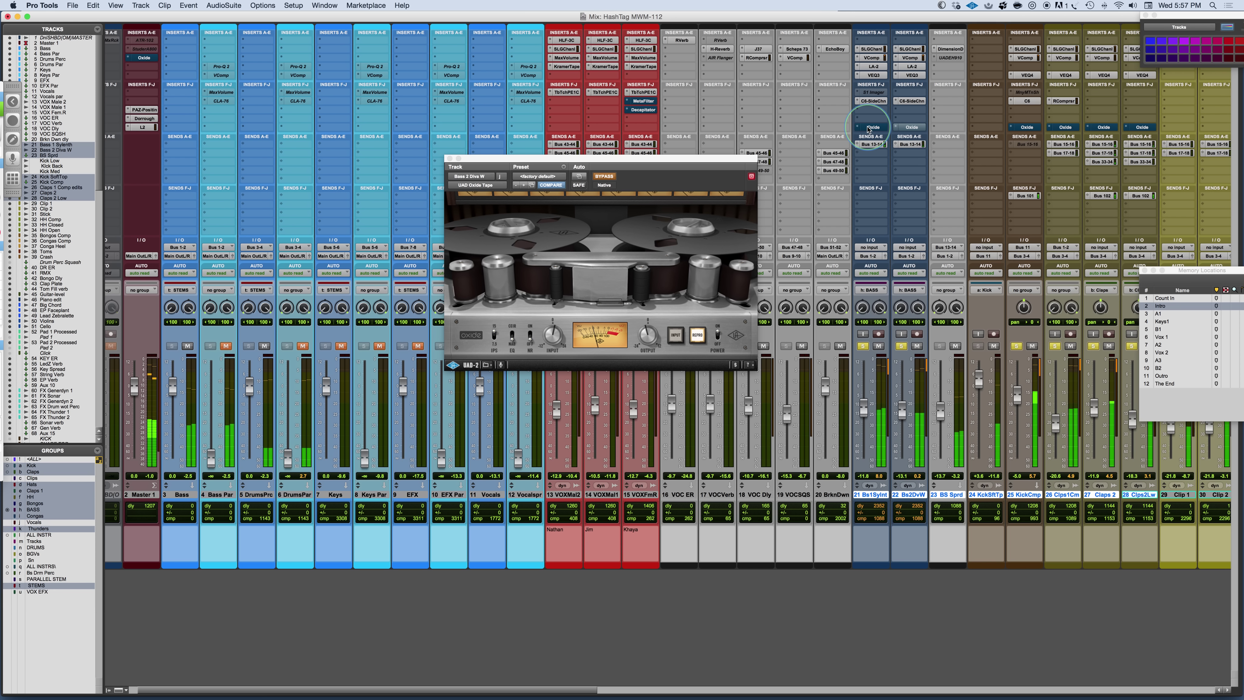
left_click(868, 128, "alt+shift+super")
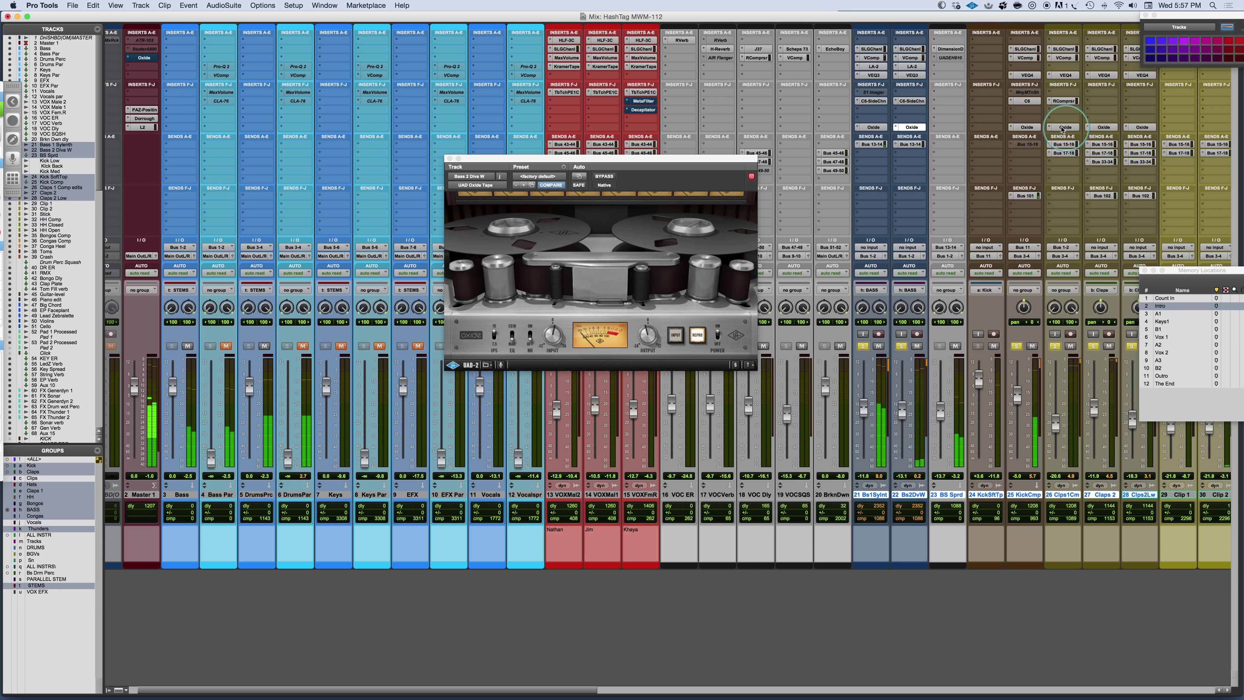
Step: Open Oxide Tape on track 25, KickCmp, and adjust its output level
left_click(1027, 127)
left_click_drag(641, 337, 657, 335)
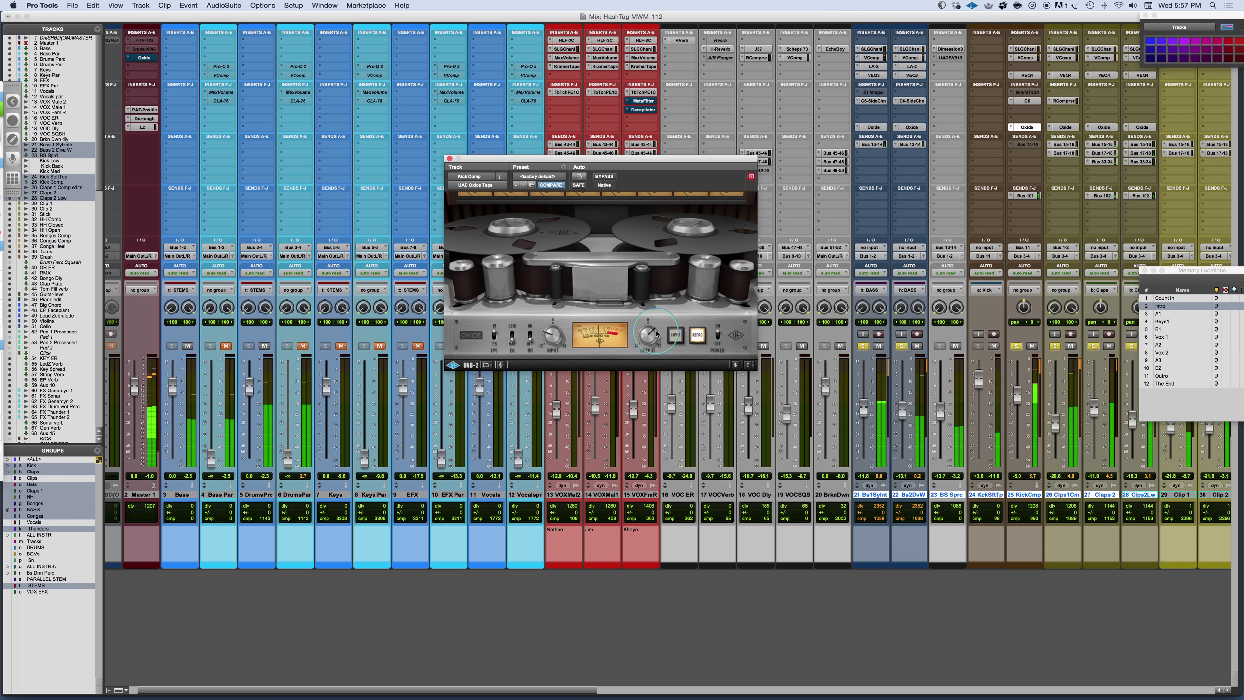
left_click(914, 127)
left_click(914, 127, "super")
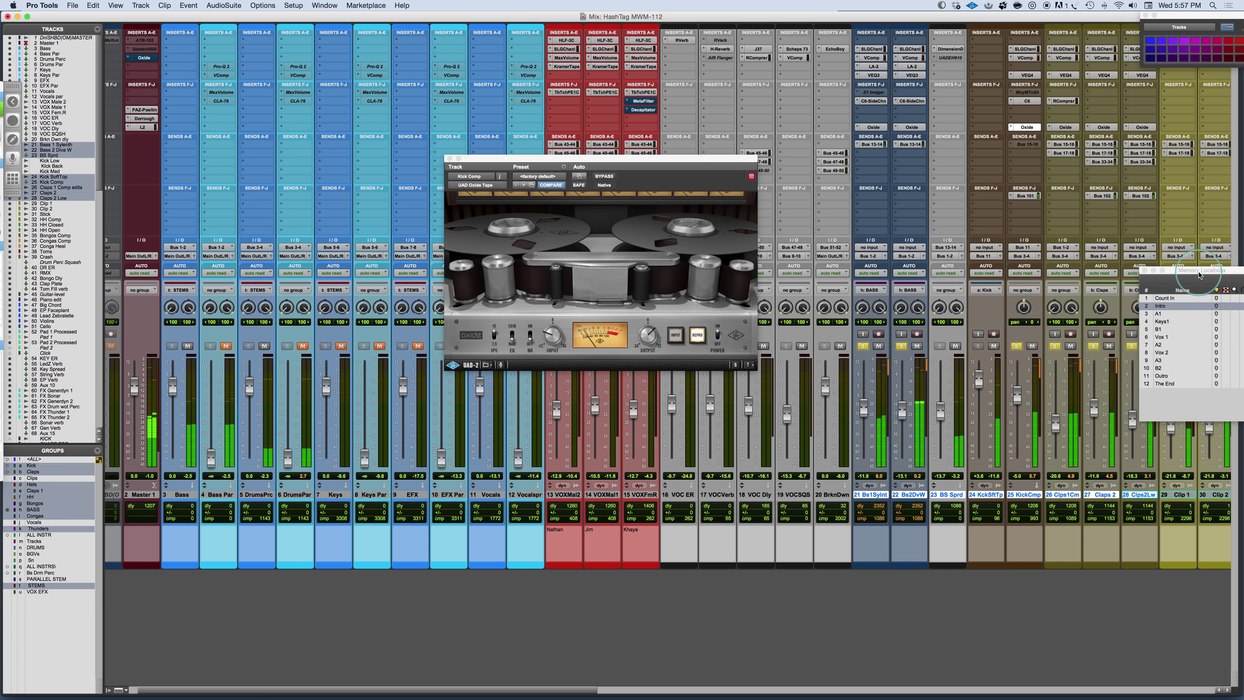
Step: Move the Memory Locations window off the mixer tracks and compare the bass, kick and clap Oxide Tape inserts bypassed and re-enabled
left_click_drag(1201, 272, 736, 464)
scroll(815, 167, "right", 5)
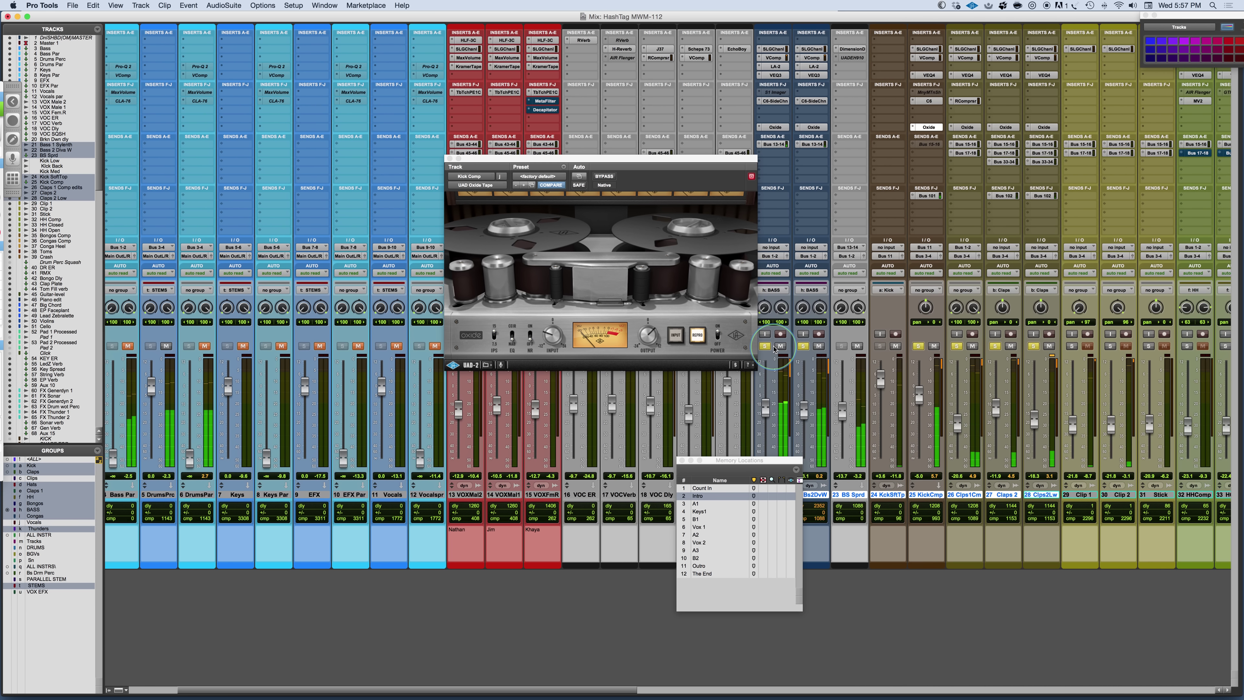
left_click(815, 127, "alt+super")
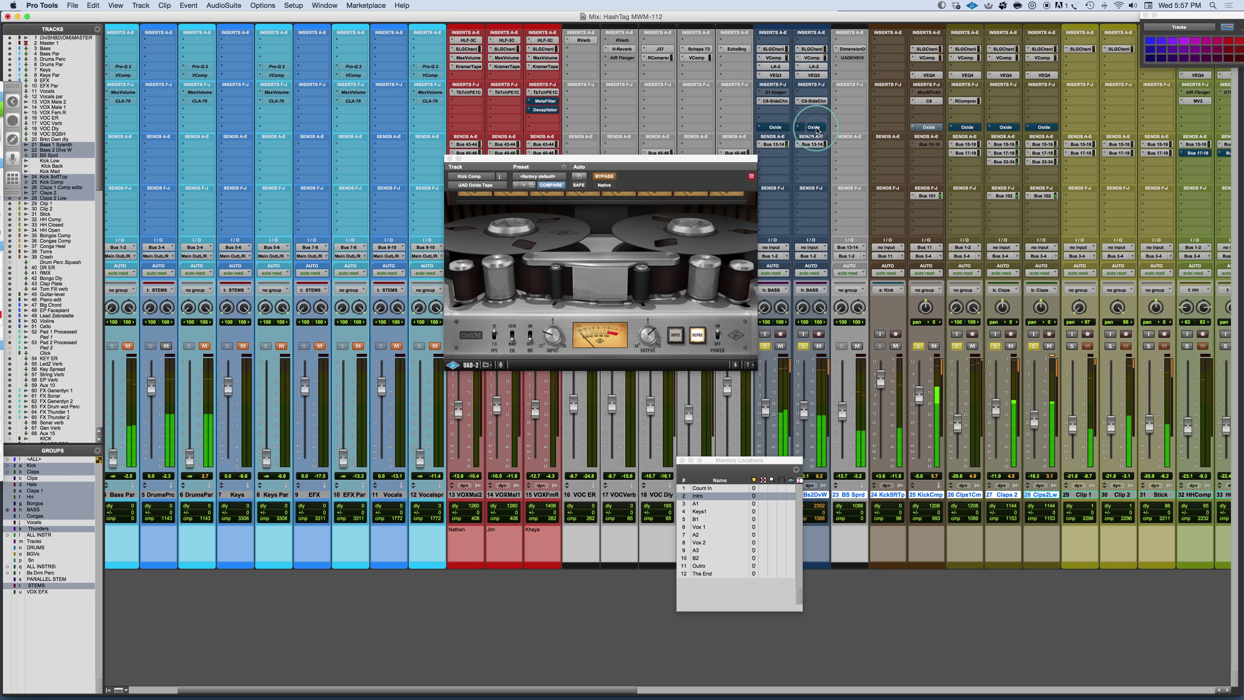
left_click(964, 129, "alt+super")
Step: Copy Oxide Tape from Claps 2 to tracks 32 HHComp, 33 HHClosed and 34 HH Open, and solo the hi-hats for playback
scroll(1014, 406, "right", 2)
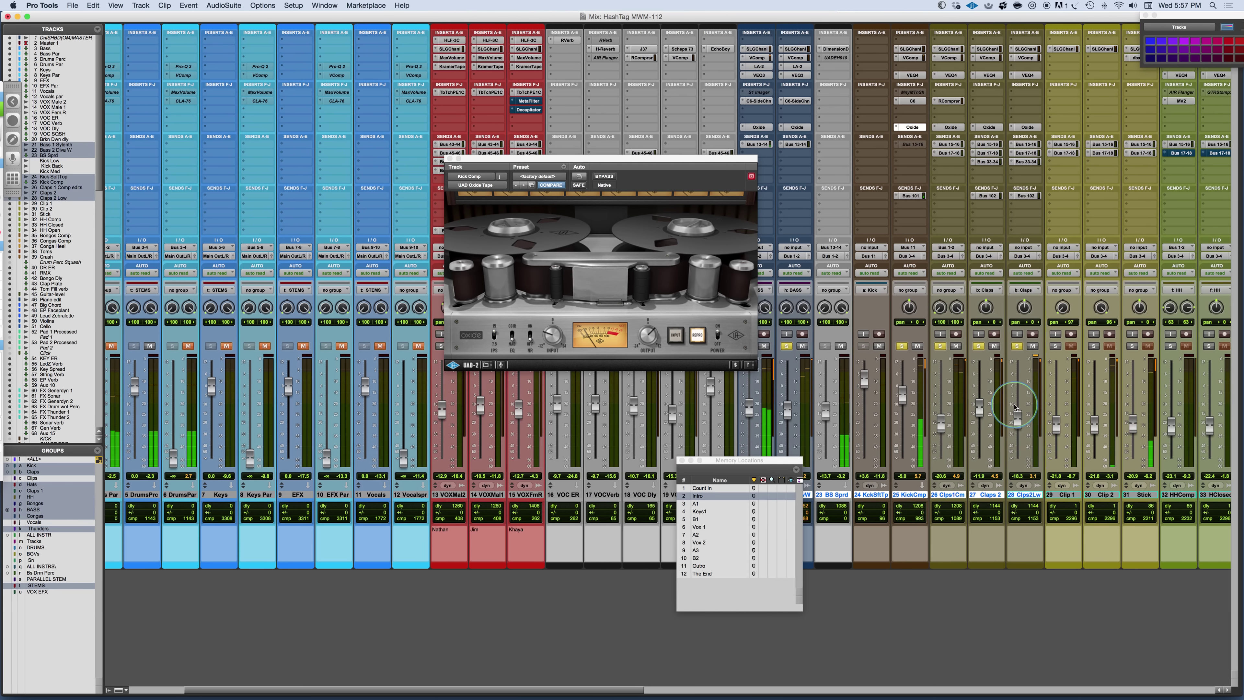
scroll(1014, 407, "right", 3)
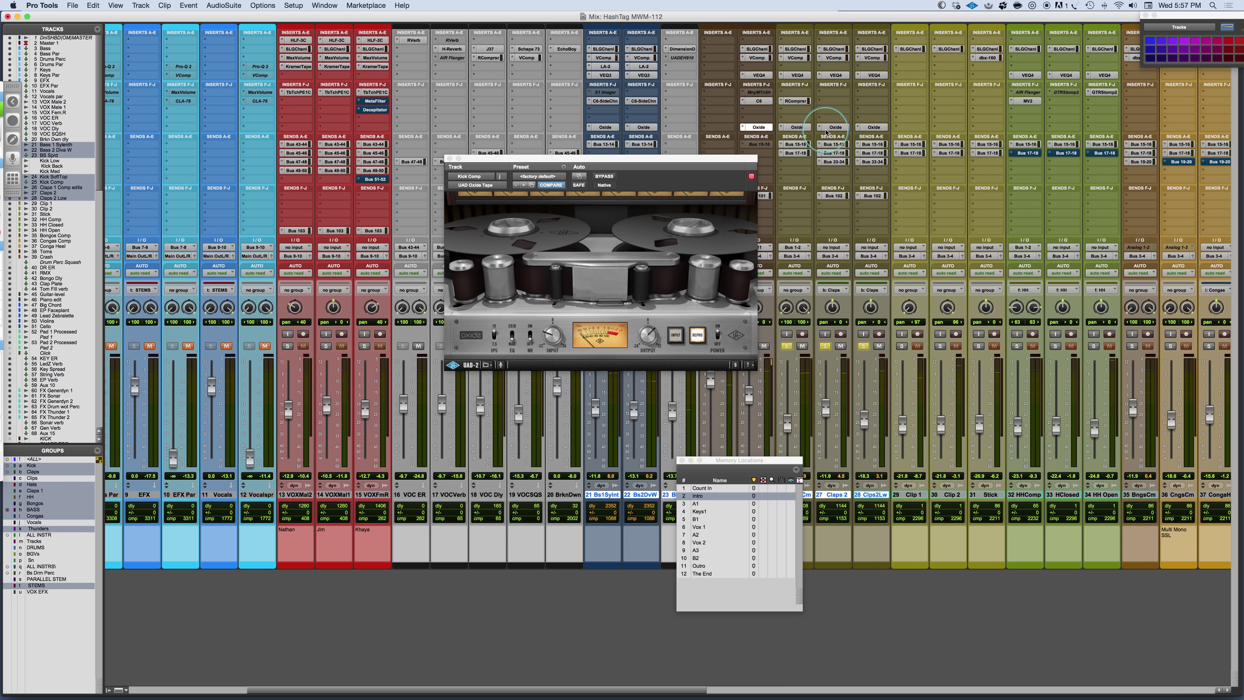
left_click_drag(827, 132, 1020, 132)
left_click(1017, 348)
left_click(836, 127)
key("space")
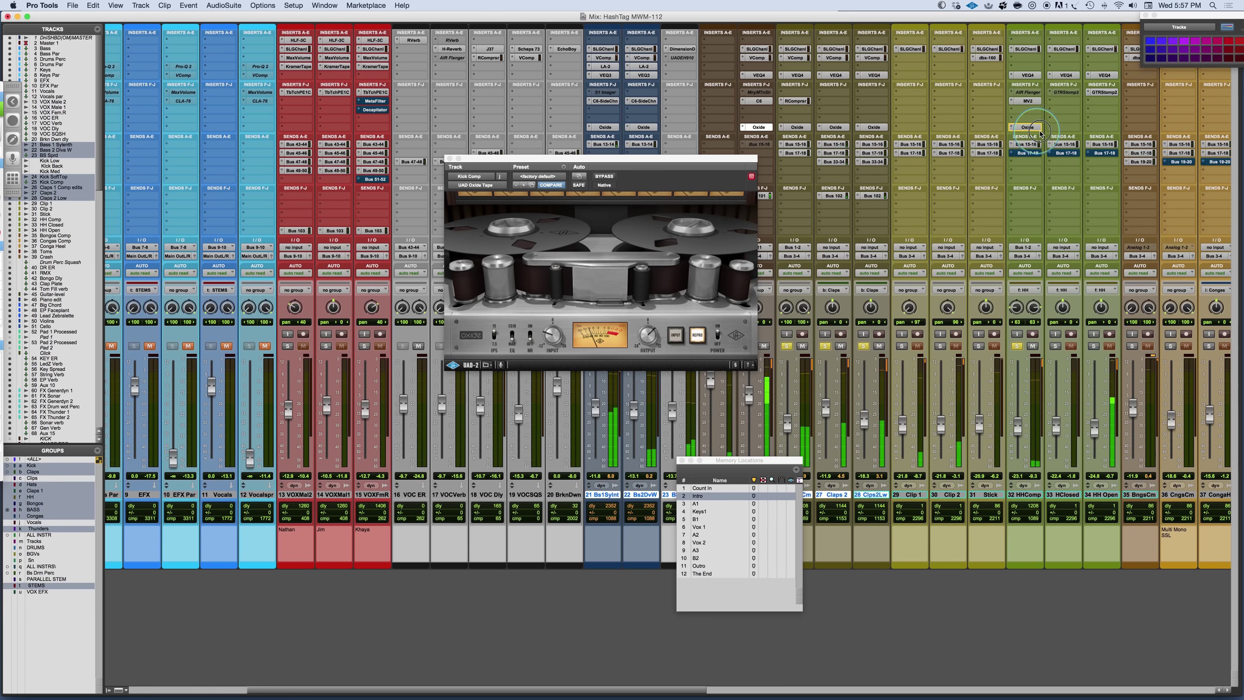
left_click_drag(1063, 132, 1094, 133)
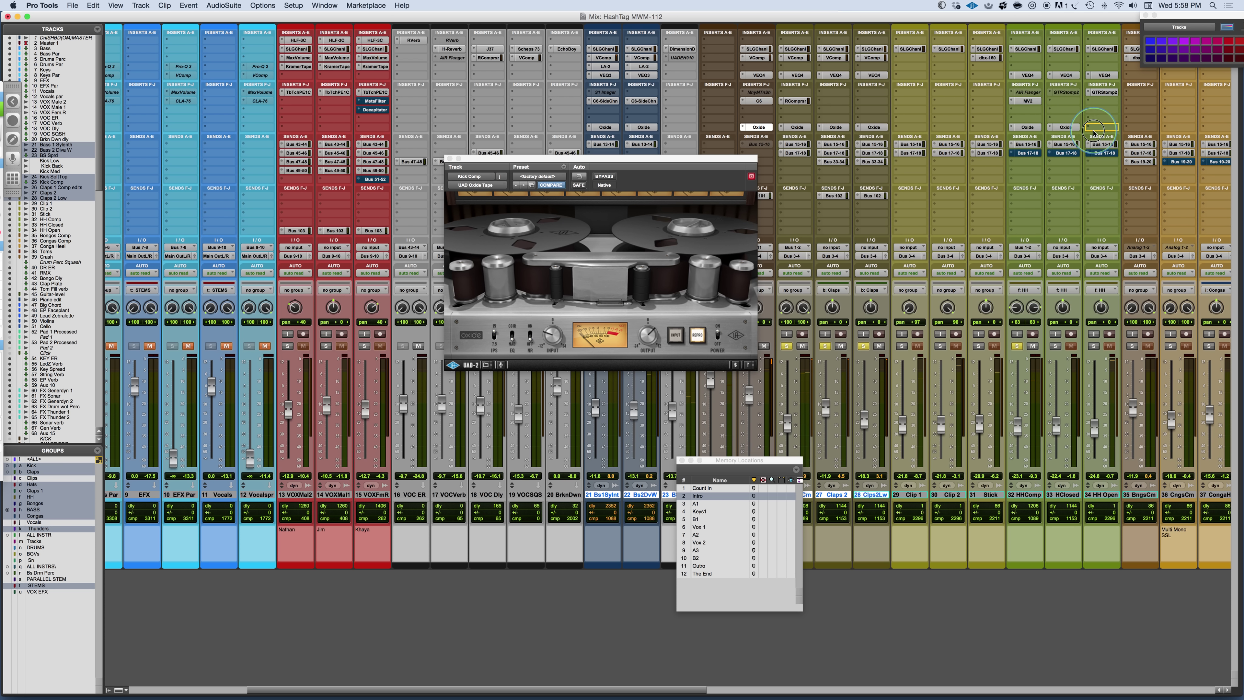
left_click(1094, 346)
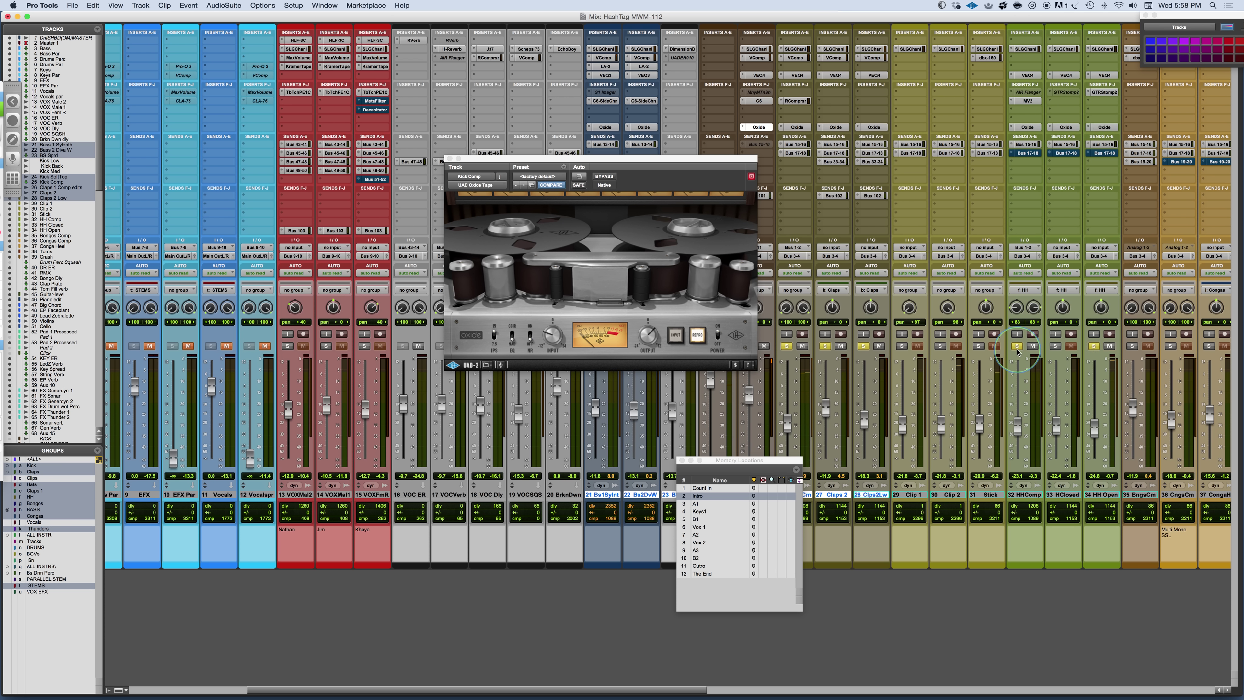
key("space")
Step: Open Oxide Tape on track 34, HH Open, and examine its input level and VU meter against bypass
left_click(1105, 127)
left_click(715, 269)
left_click(551, 335)
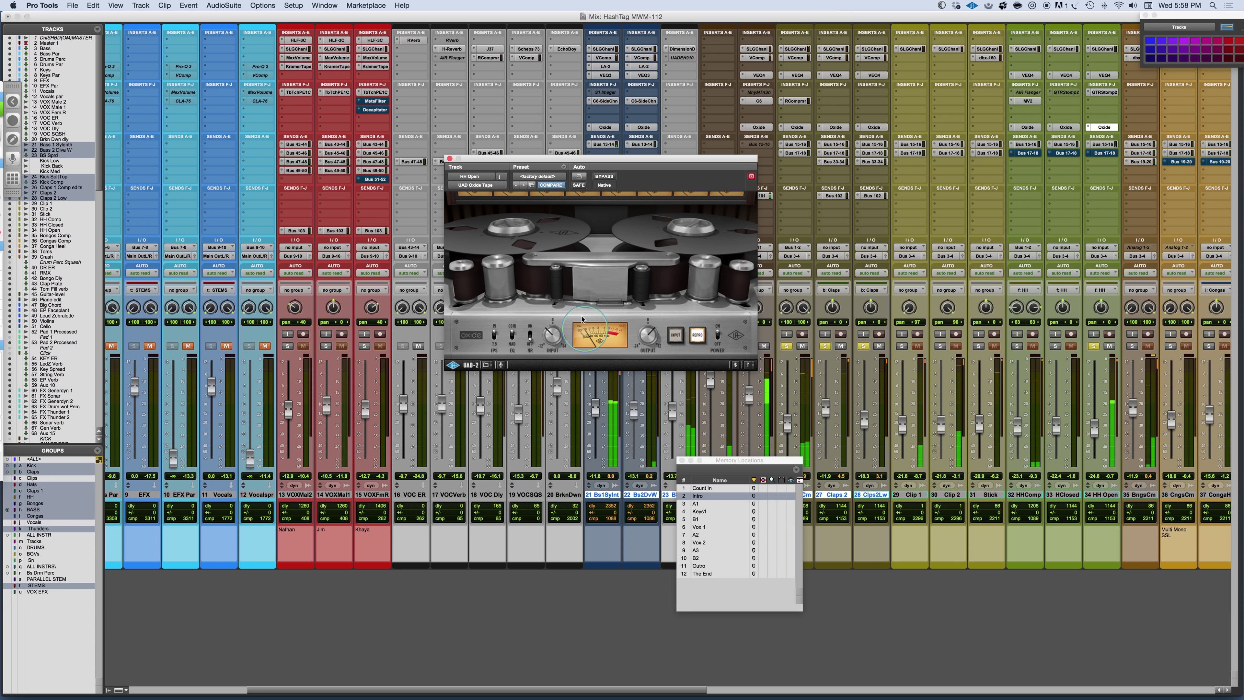
left_click(602, 177)
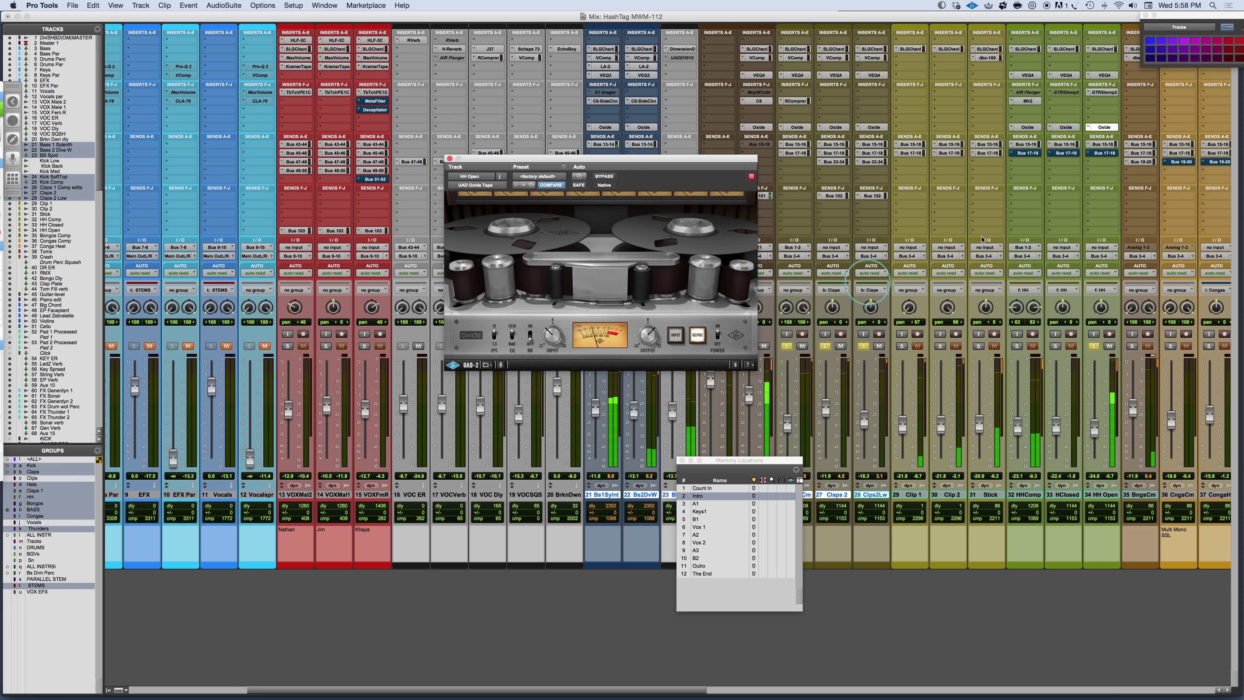
Step: Audition the HHClosed and HHComp tracks and open Oxide Tape on track 32, HHComp
left_click(1062, 118)
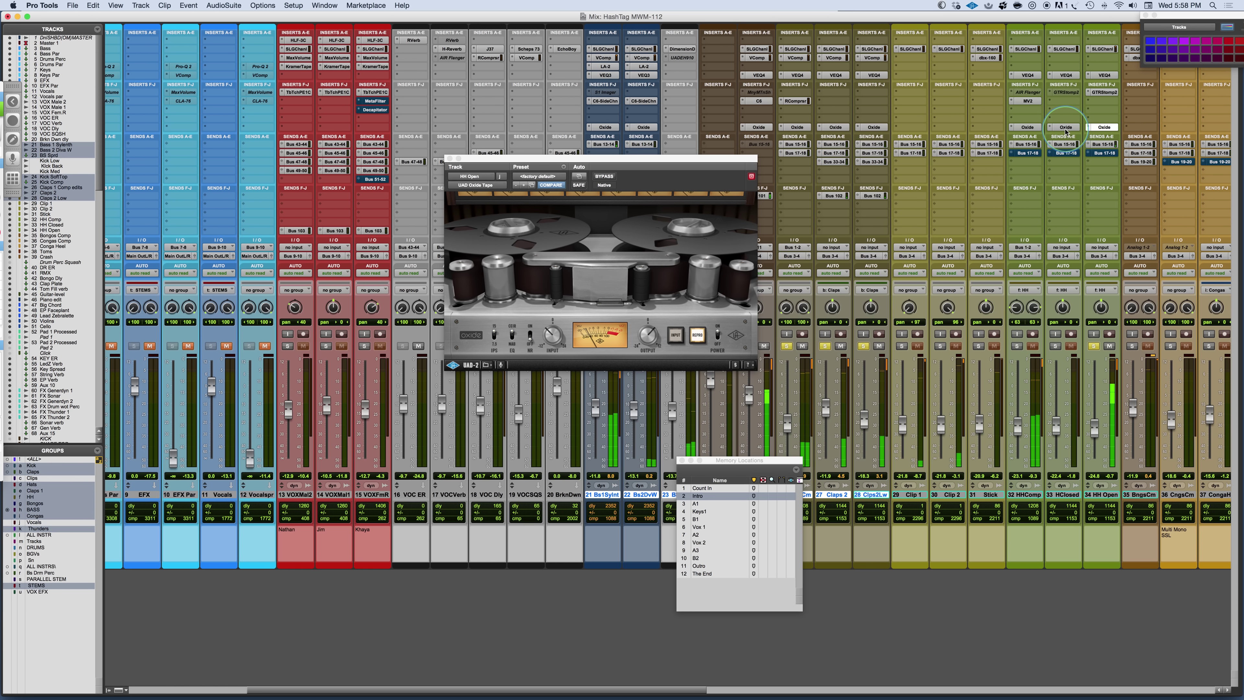
left_click(1056, 346)
left_click(1017, 346)
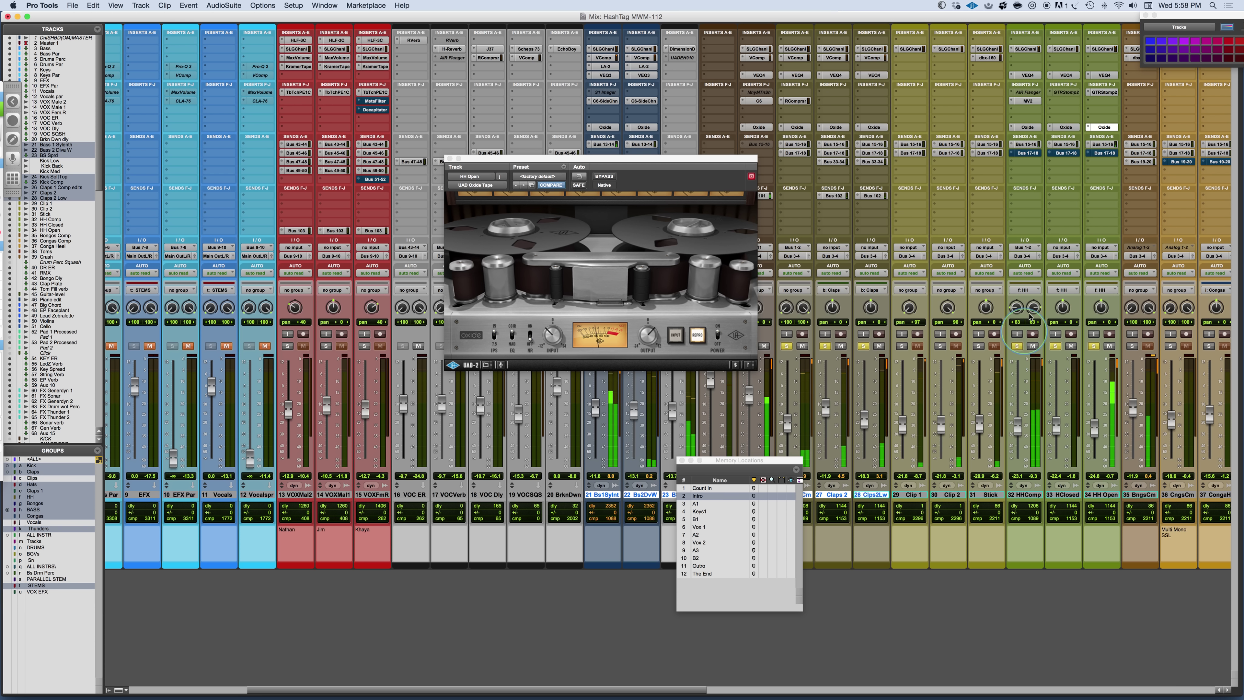
left_click(1027, 128)
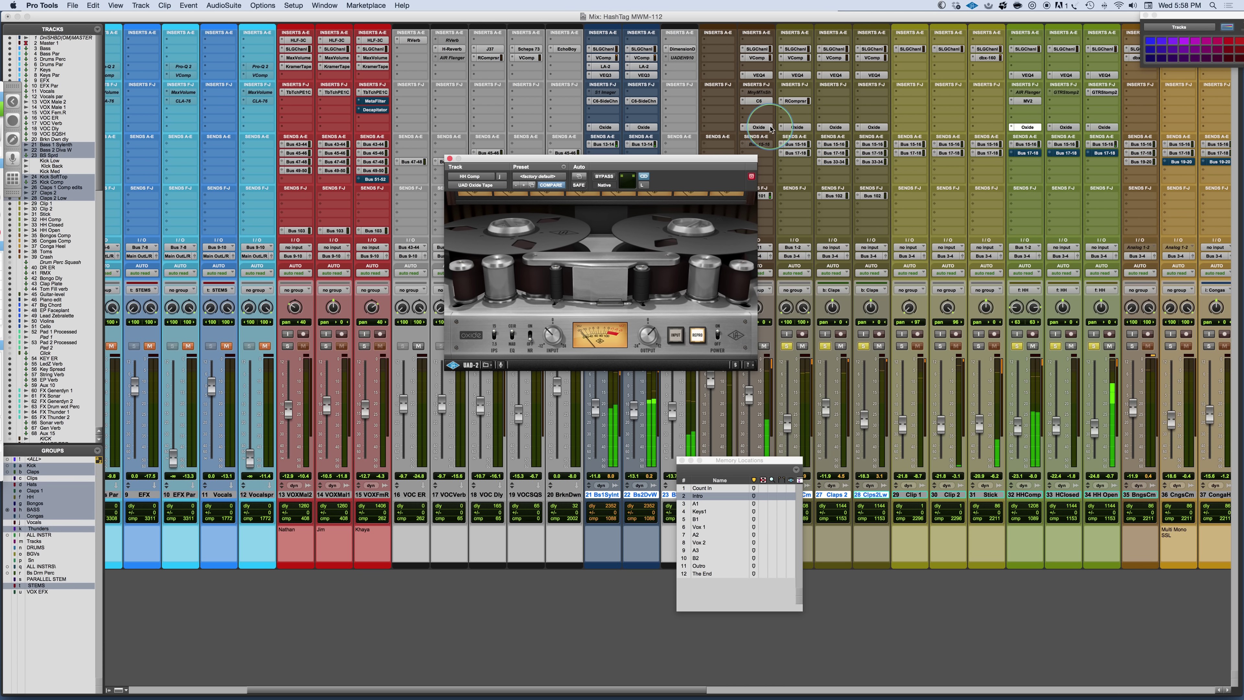
Step: Add tracks 32 through 34 to the selection and compare all selected tracks' Oxide Tape inserts bypassed and re-enabled
left_click(1103, 494, "super")
left_click(1064, 495, "super")
left_click(1027, 495, "super")
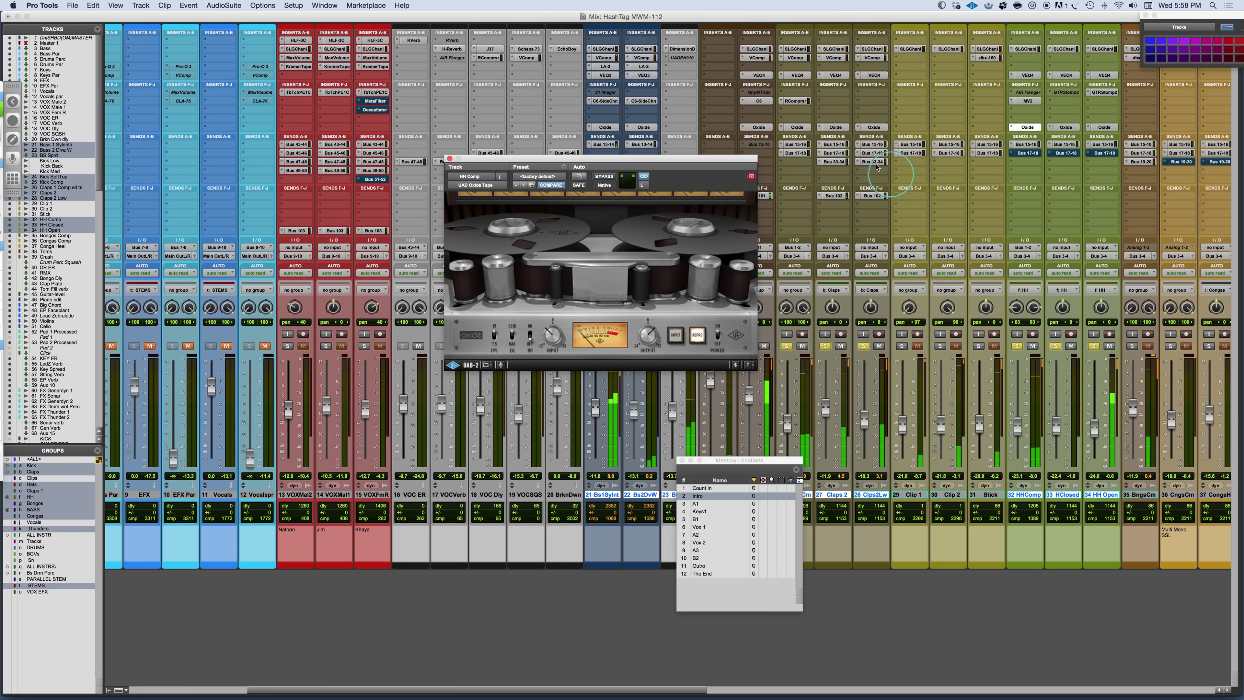
left_click(835, 127, "alt+shift+super")
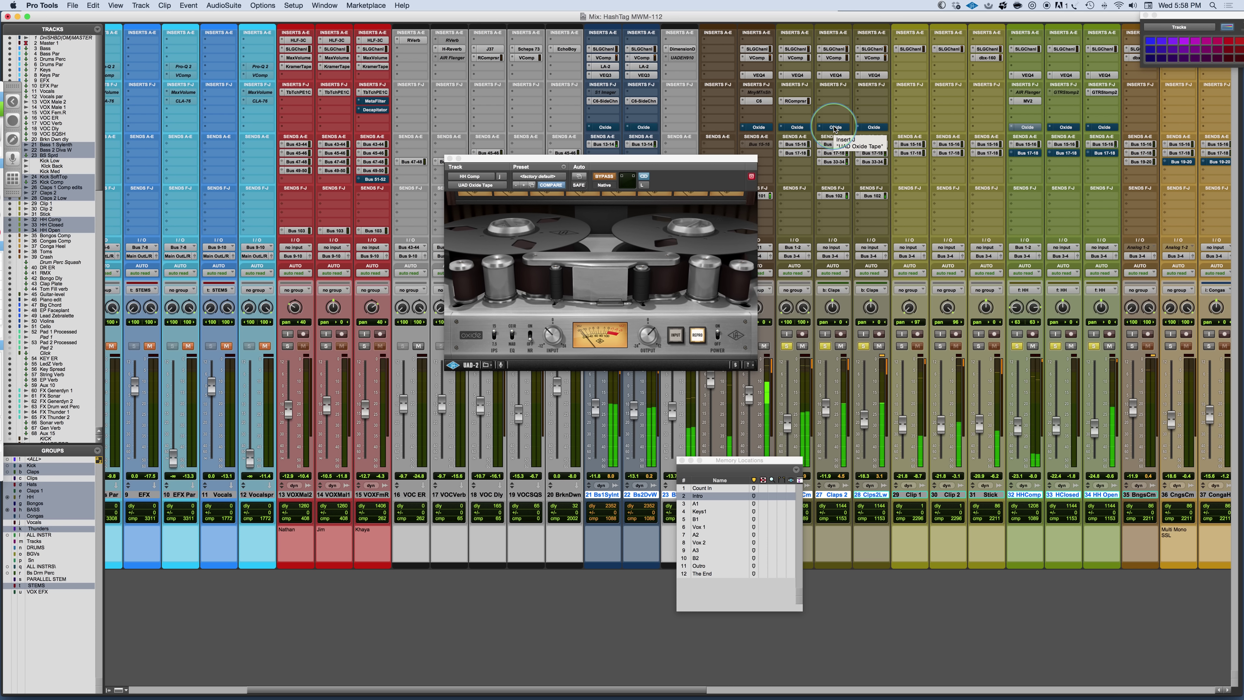
left_click(834, 128, "alt+shift+super")
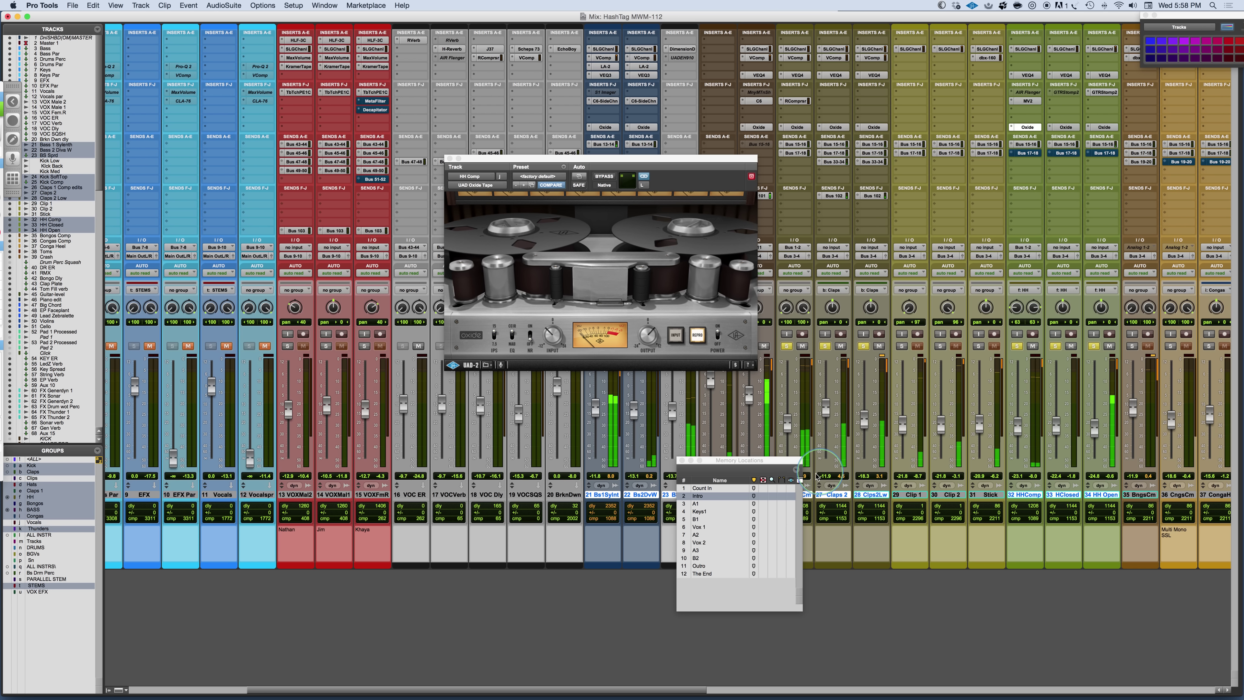
left_click_drag(785, 466, 1243, 457)
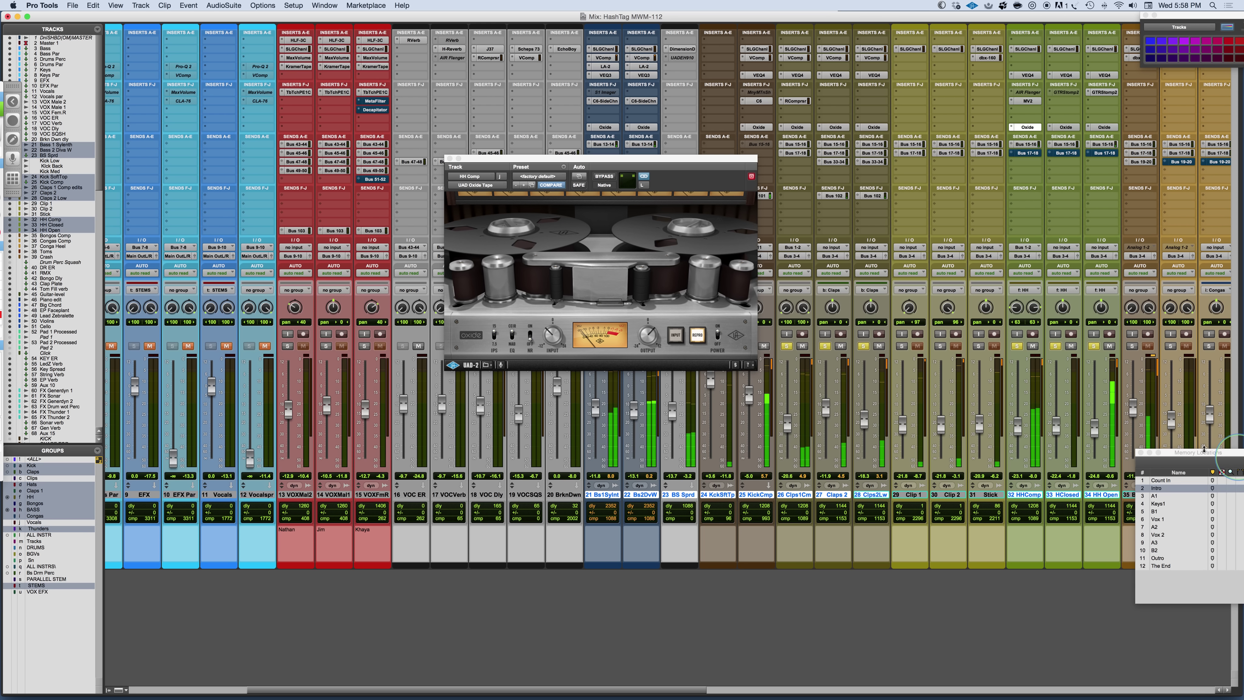
left_click(763, 127, "alt+shift+super")
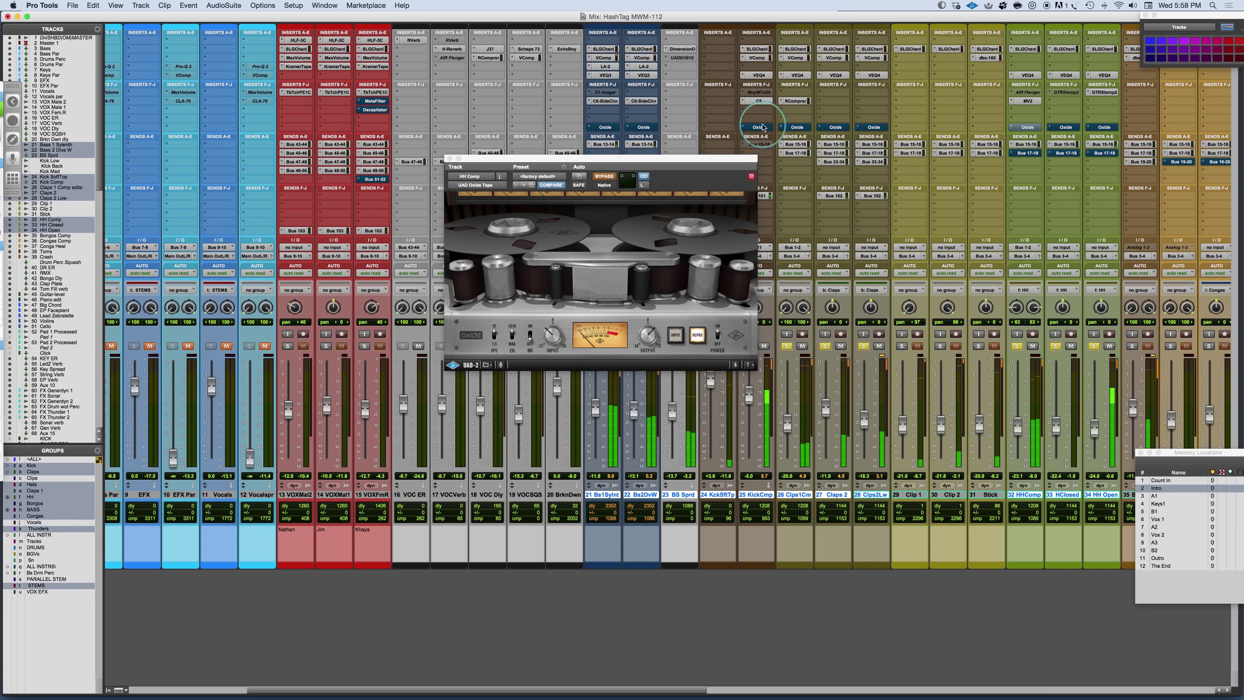
left_click(762, 128, "alt+shift+super")
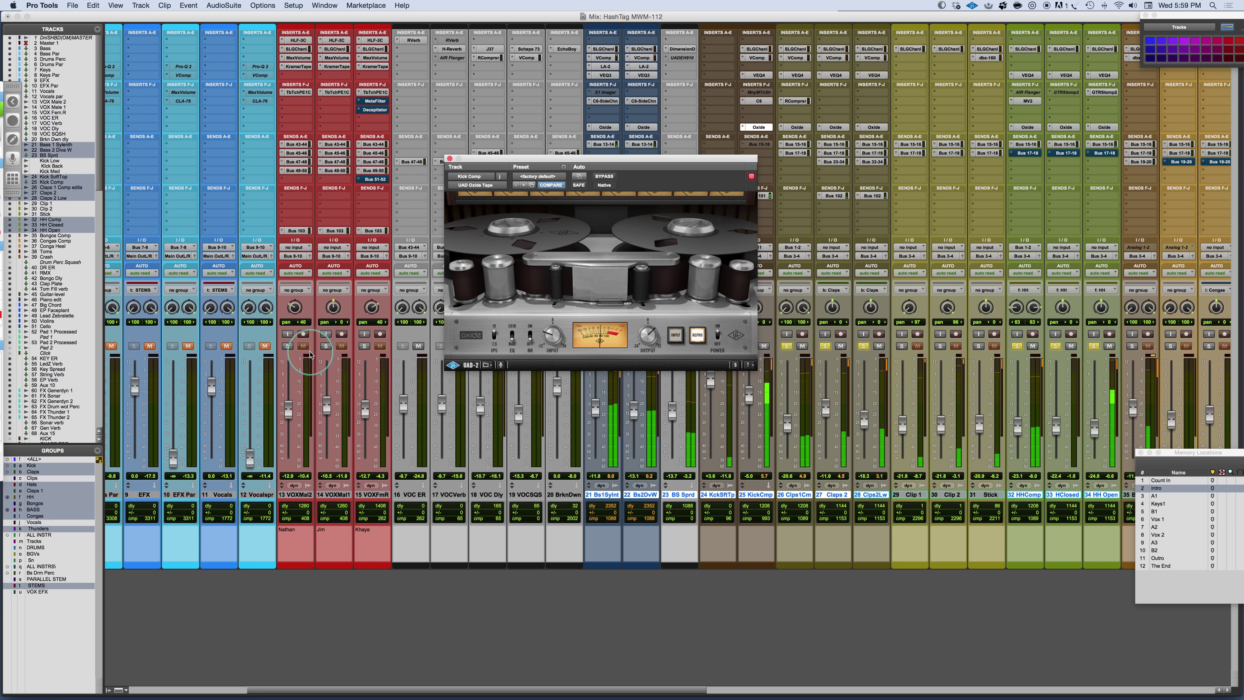
Step: Clear all solos and briefly solo track 25, KickCmp, to examine its Oxide Tape input level and VU meter
scroll(934, 376, "left", 3)
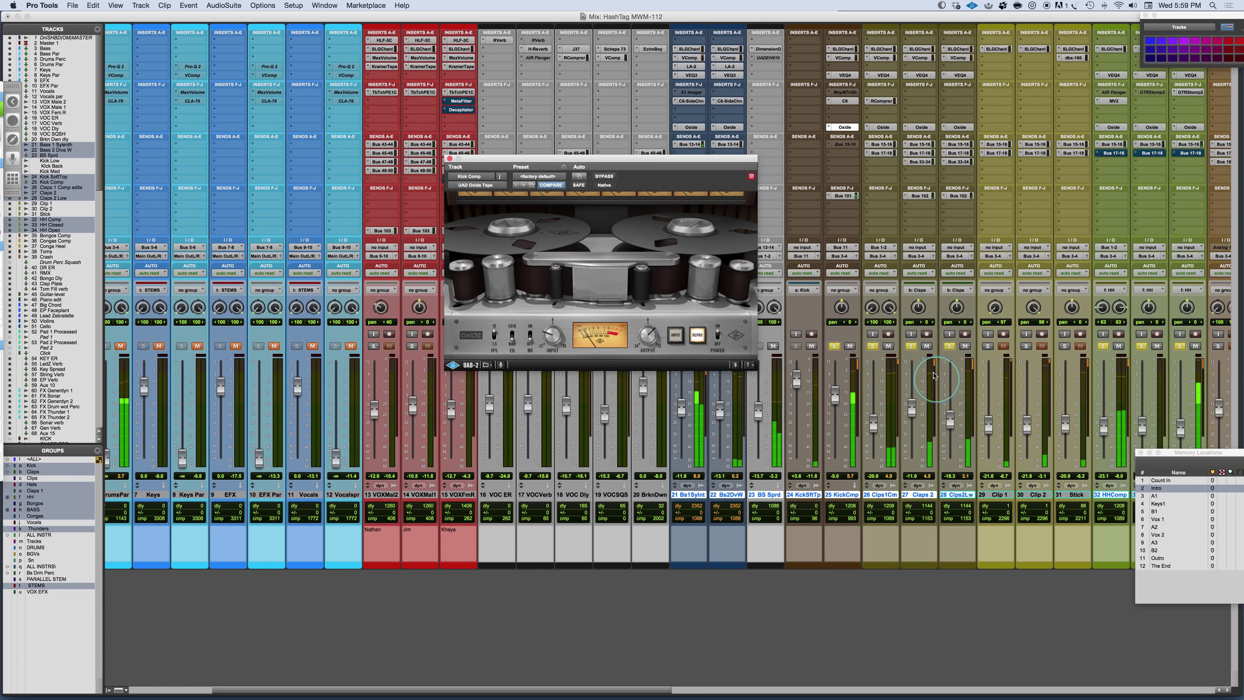
left_click(872, 346, "alt")
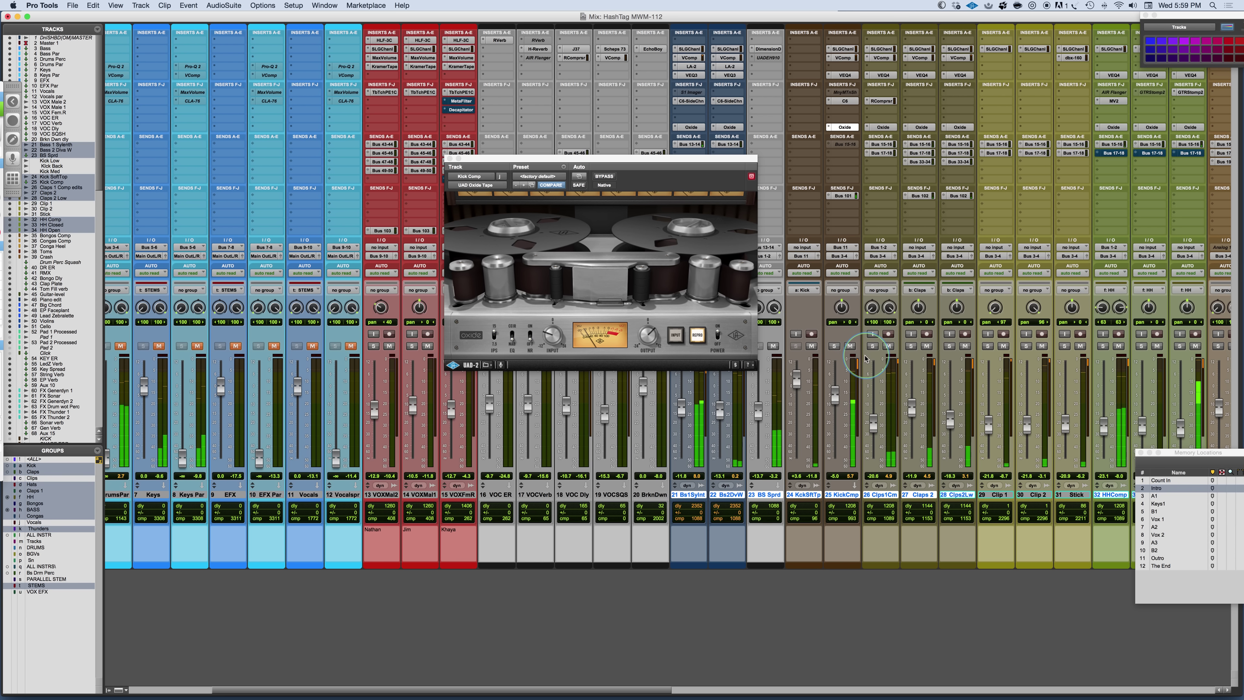
left_click(836, 347)
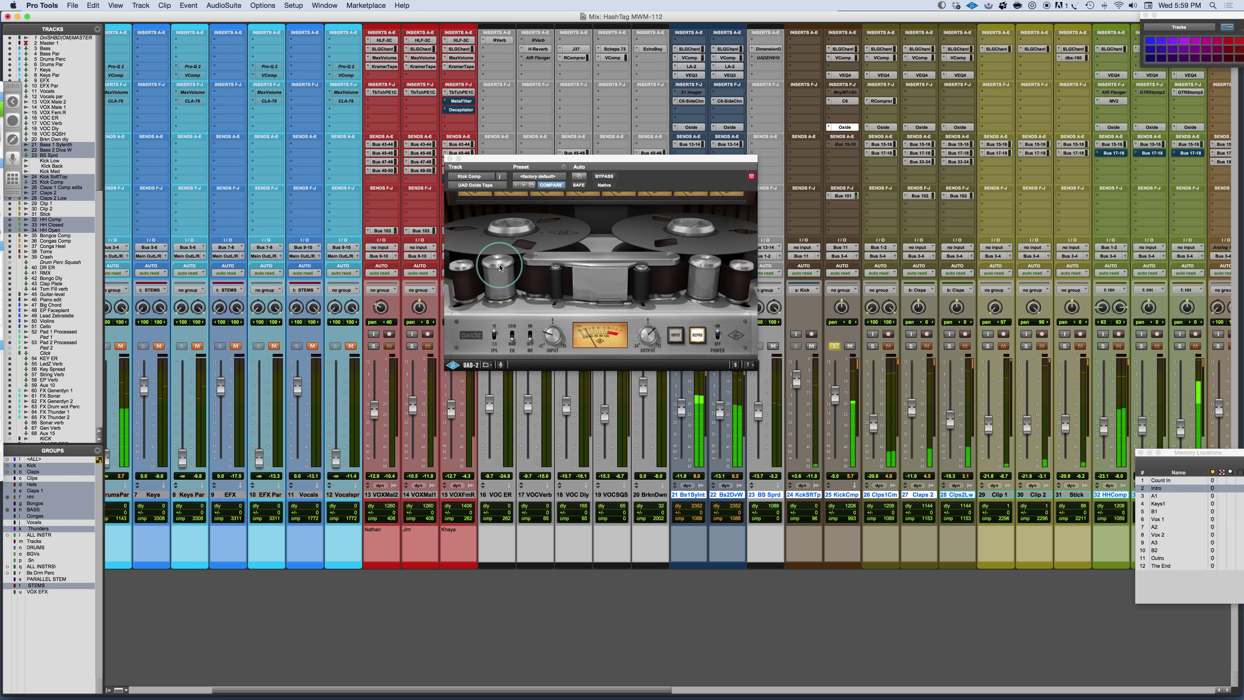
left_click(545, 339)
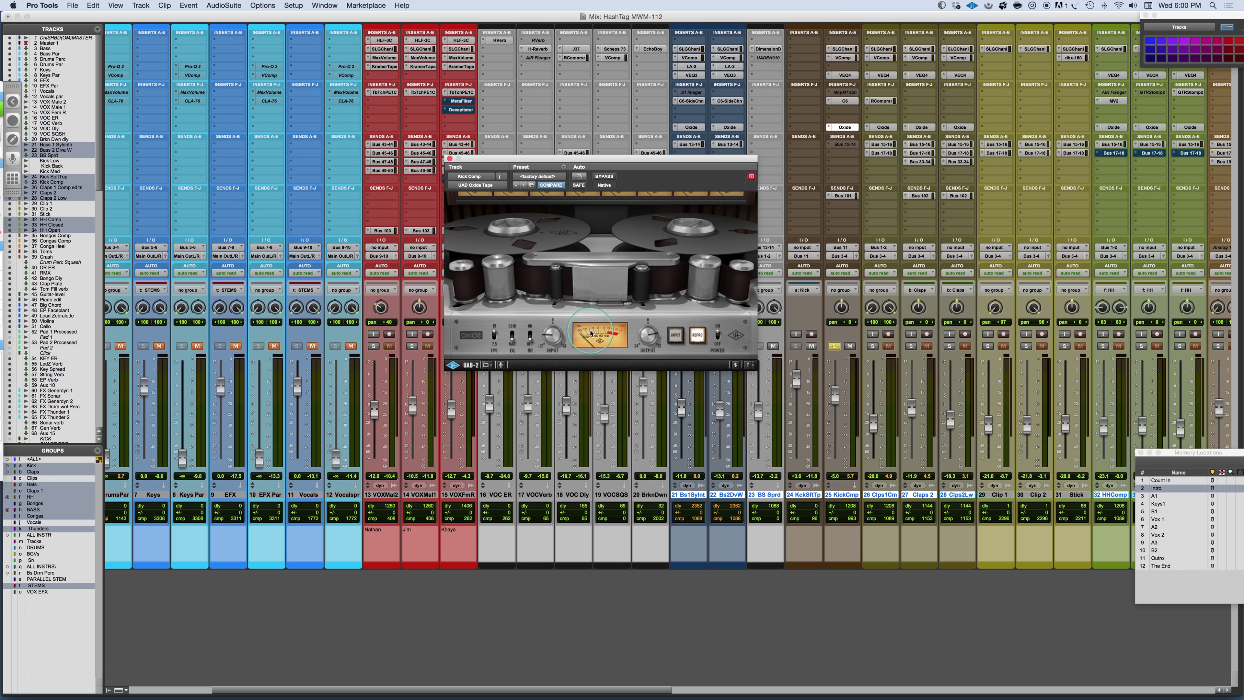
key("space")
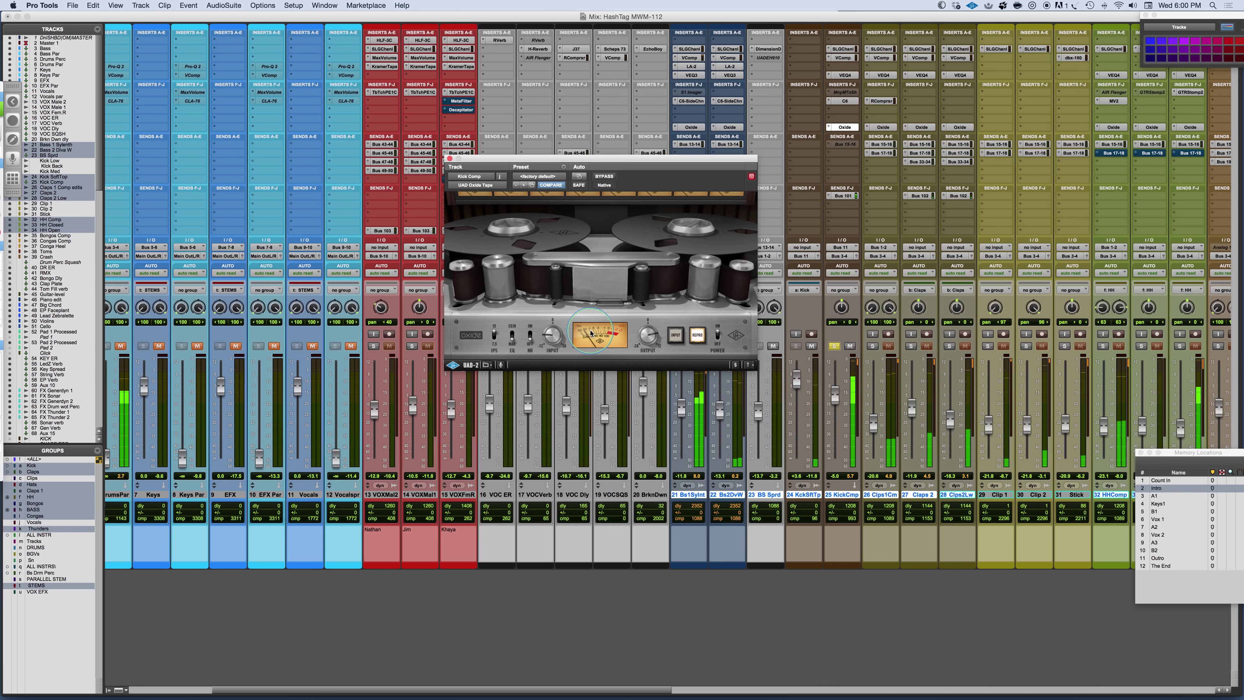
left_click(835, 347)
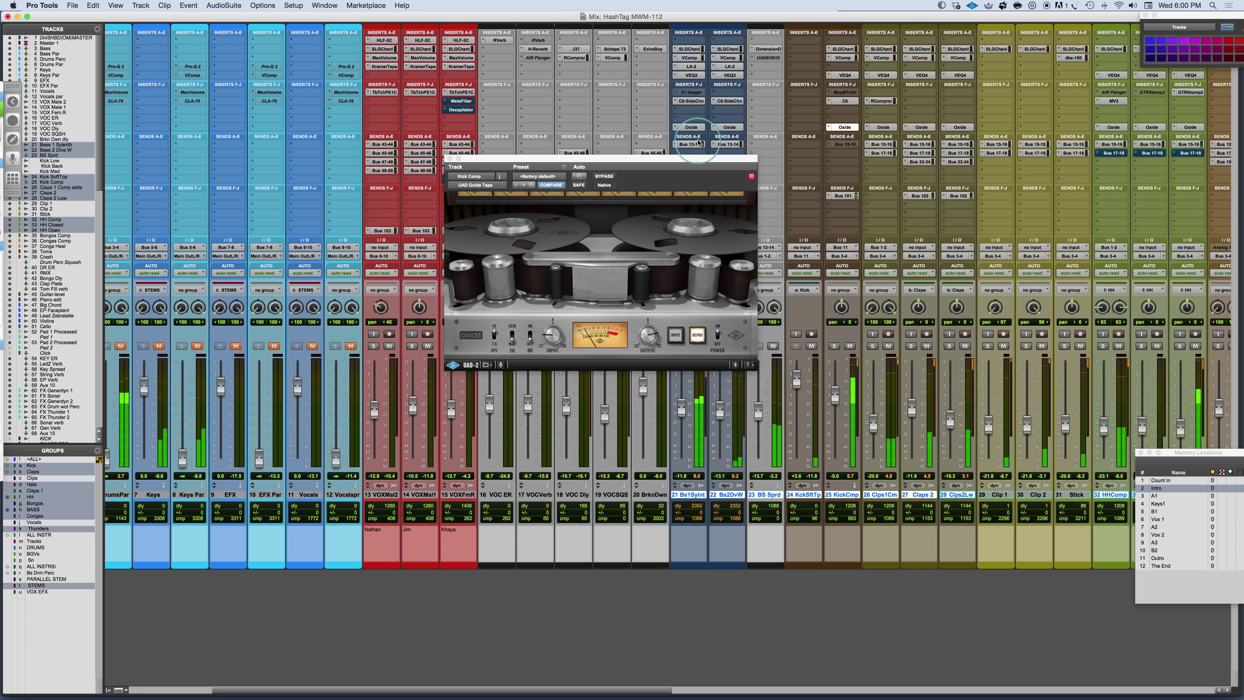
Step: Compare the full mix with the Oxide Tape inserts on bass, kick, claps and hi-hats bypassed and re-enabled twice
left_click_drag(707, 157, 552, 132)
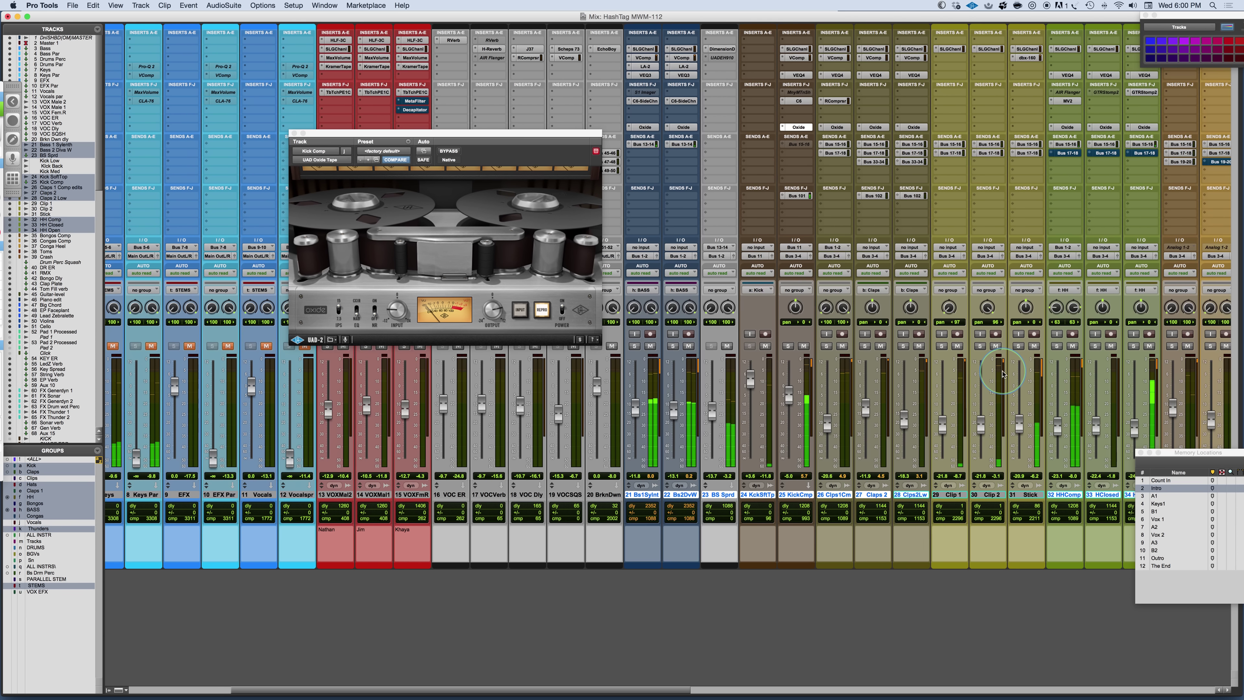
scroll(1005, 374, "right", 10)
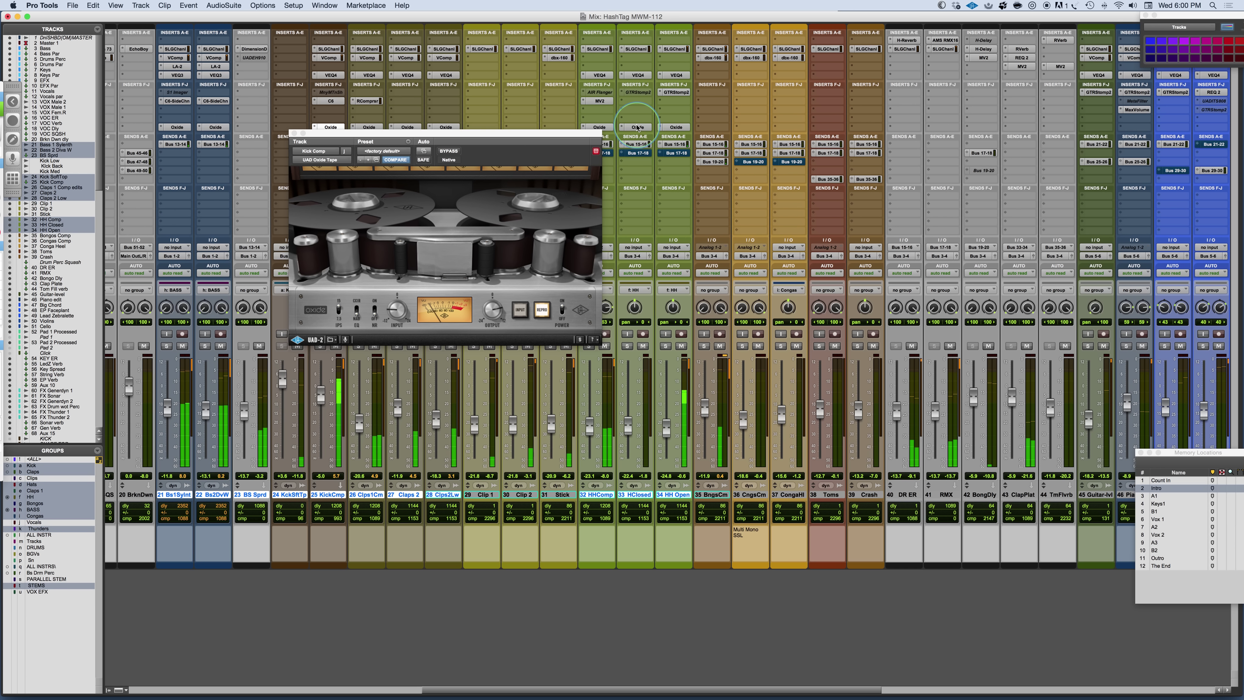
scroll(637, 127, "left", 1)
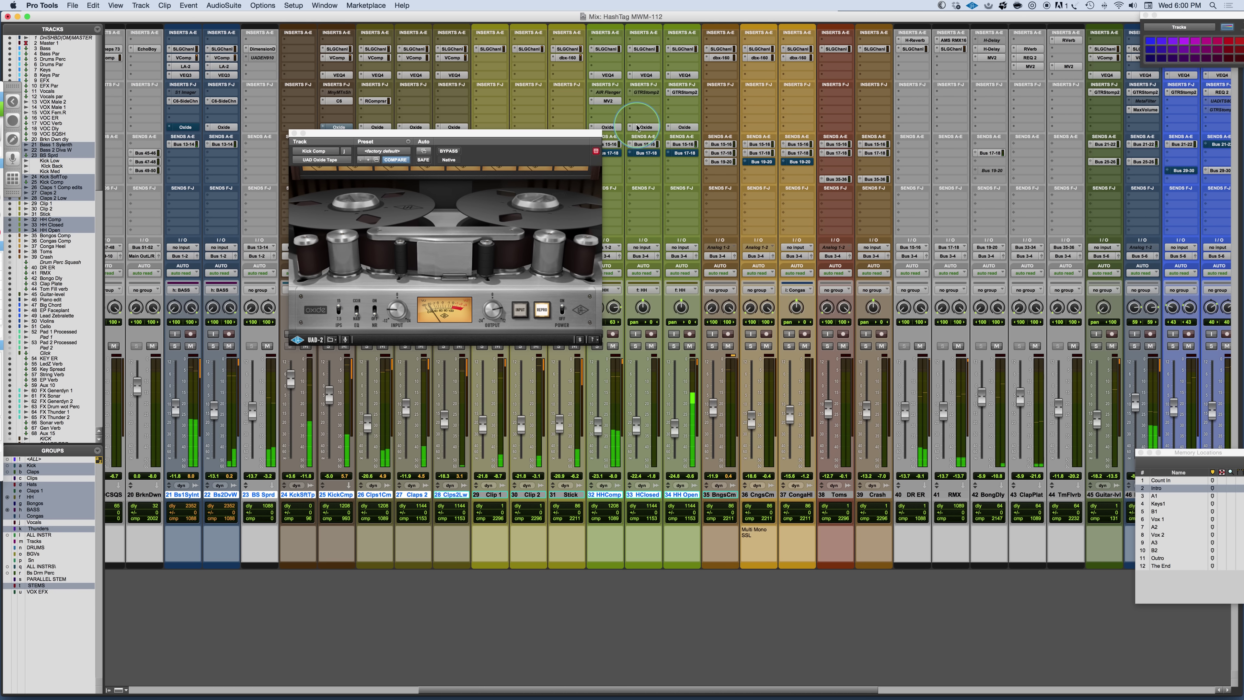
left_click(646, 128, "alt+super")
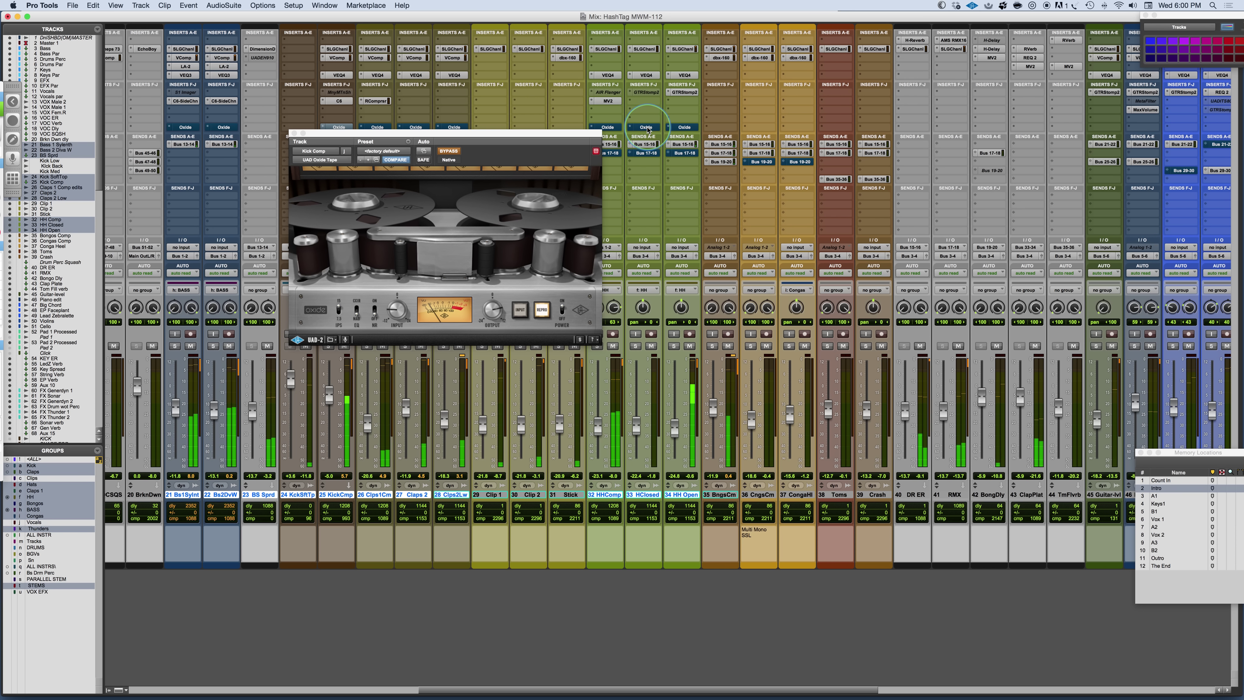
left_click(647, 127, "alt+super")
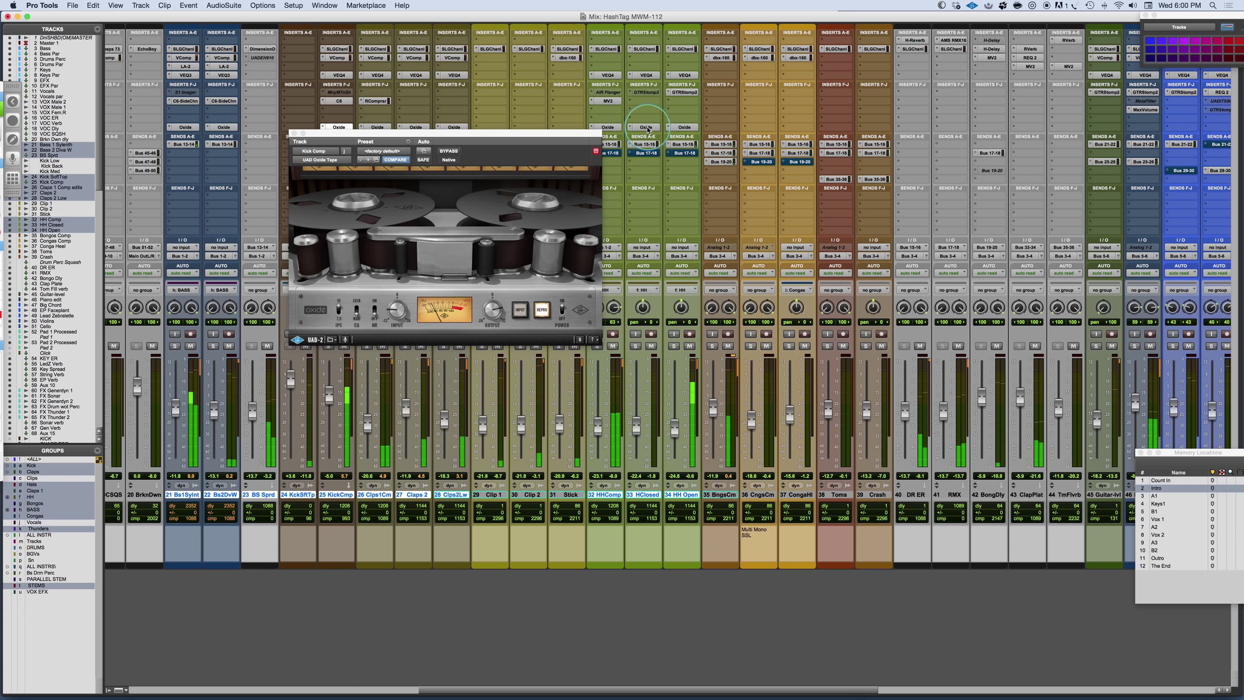
left_click(646, 128, "alt+super")
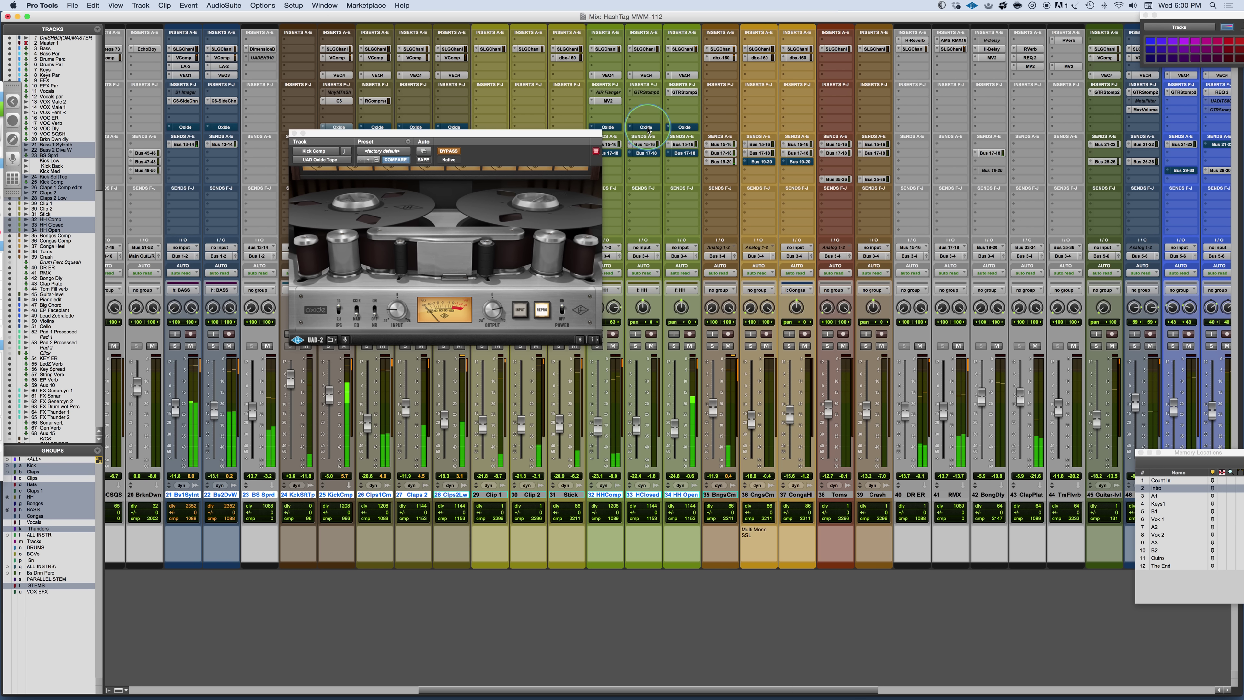
left_click(646, 127, "alt+super")
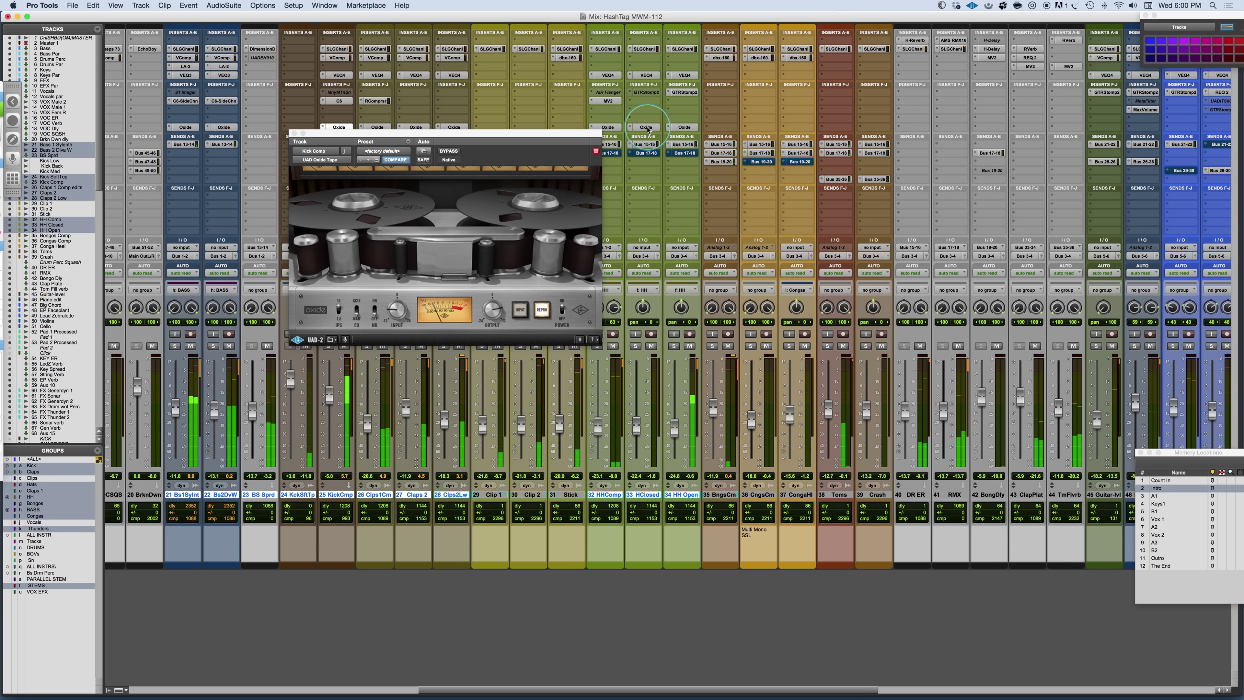
Step: Move the Oxide Tape window clear of the insert slots and copy Oxide Tape to track 39, Crash
scroll(784, 216, "right", 2)
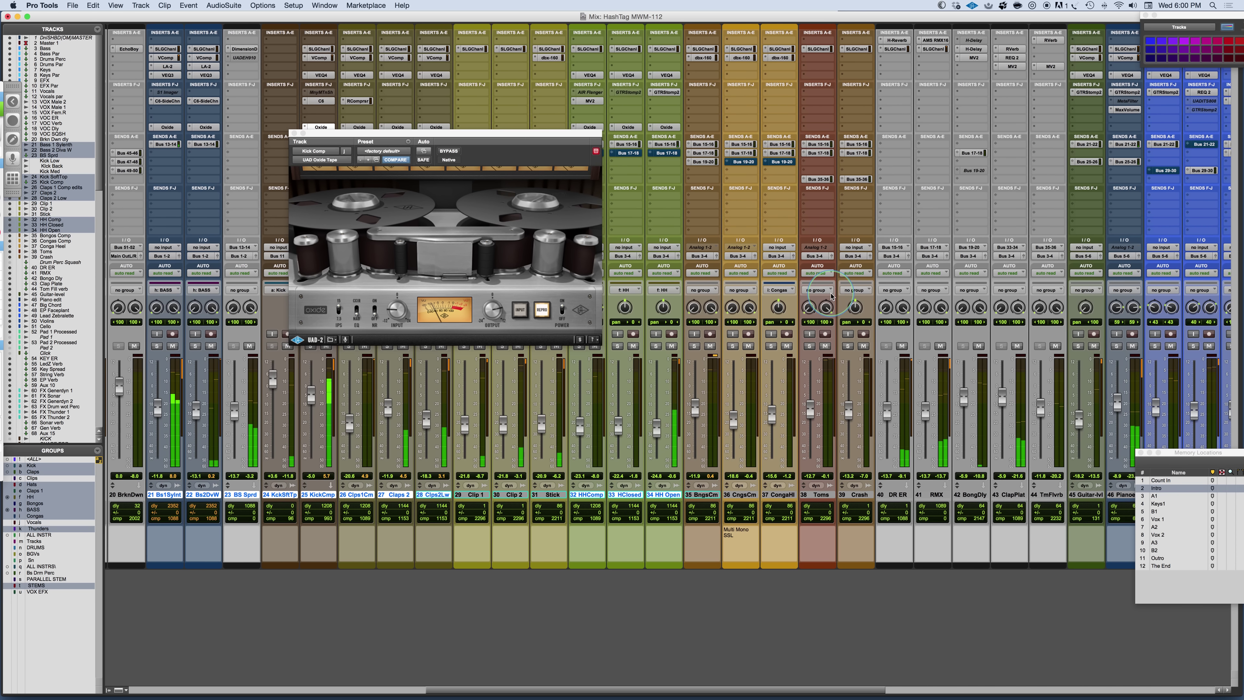
scroll(832, 297, "right", 2)
left_click_drag(569, 135, 537, 227)
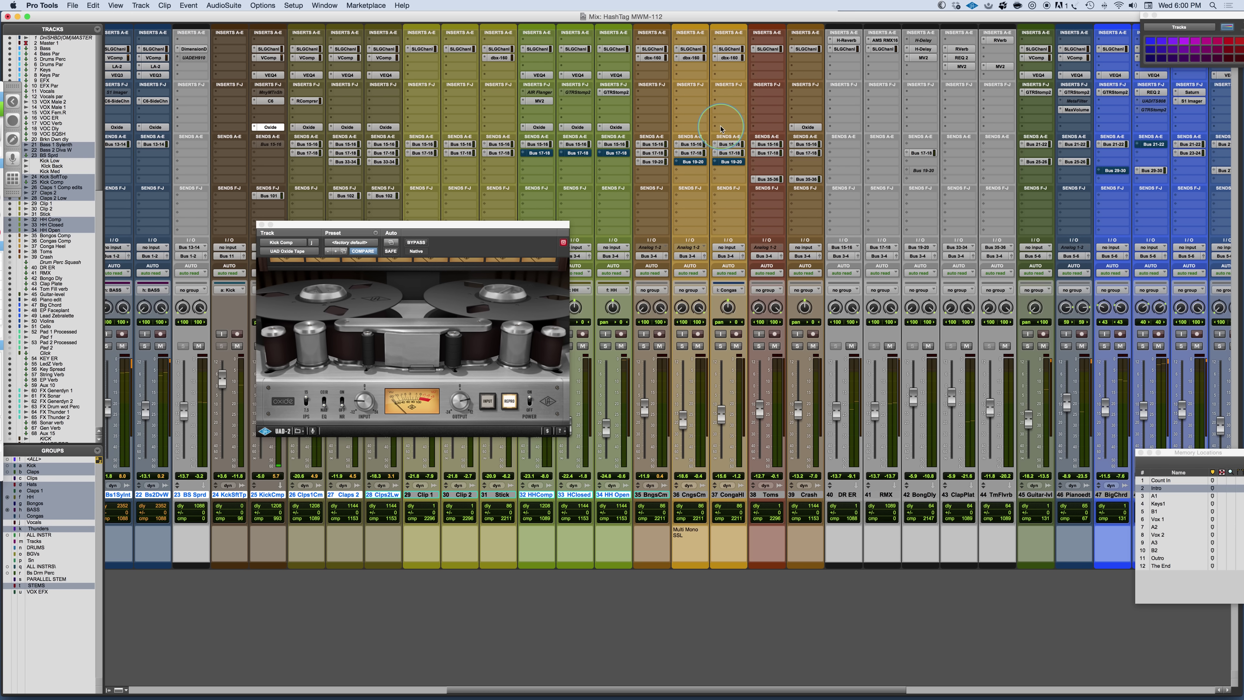
Step: Copy Oxide Tape from the HH Comp track to the same insert slot on track 38, Toms
left_click(544, 127)
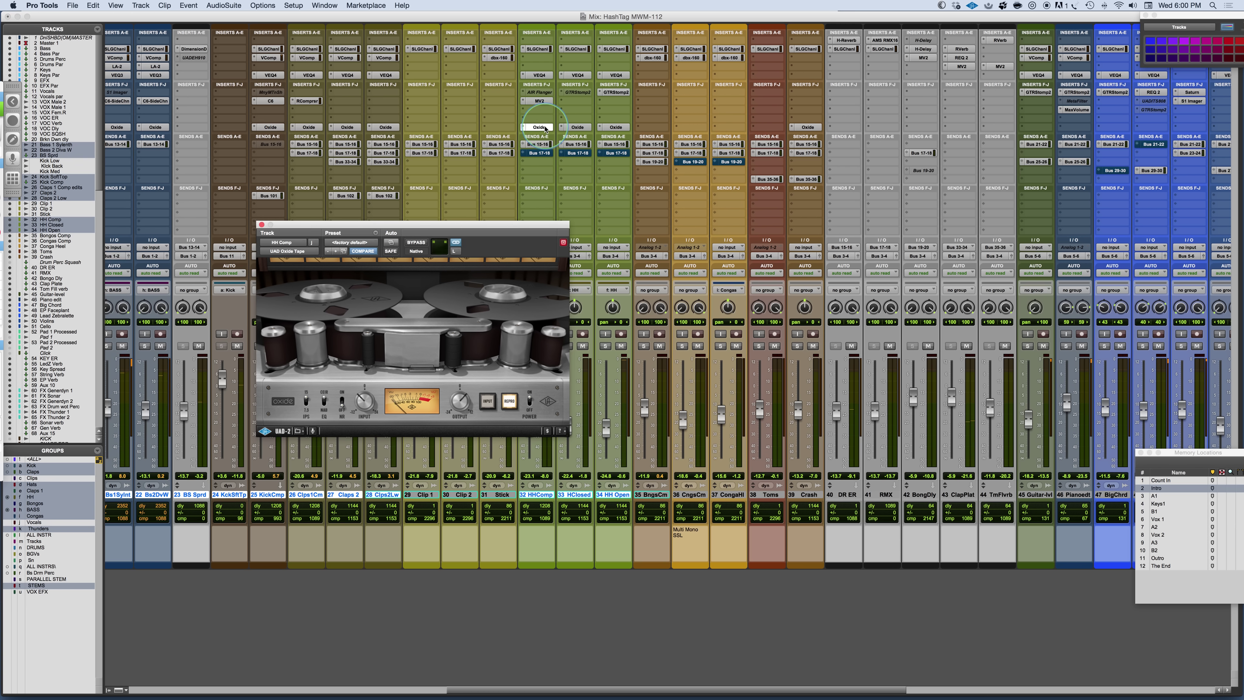
left_click(768, 127)
Step: Move the Oxide Tape window clear of the keyboard tracks' inserts and unmute track 52, Pd1Prcs
scroll(726, 282, "right", 2)
scroll(726, 282, "left", 13)
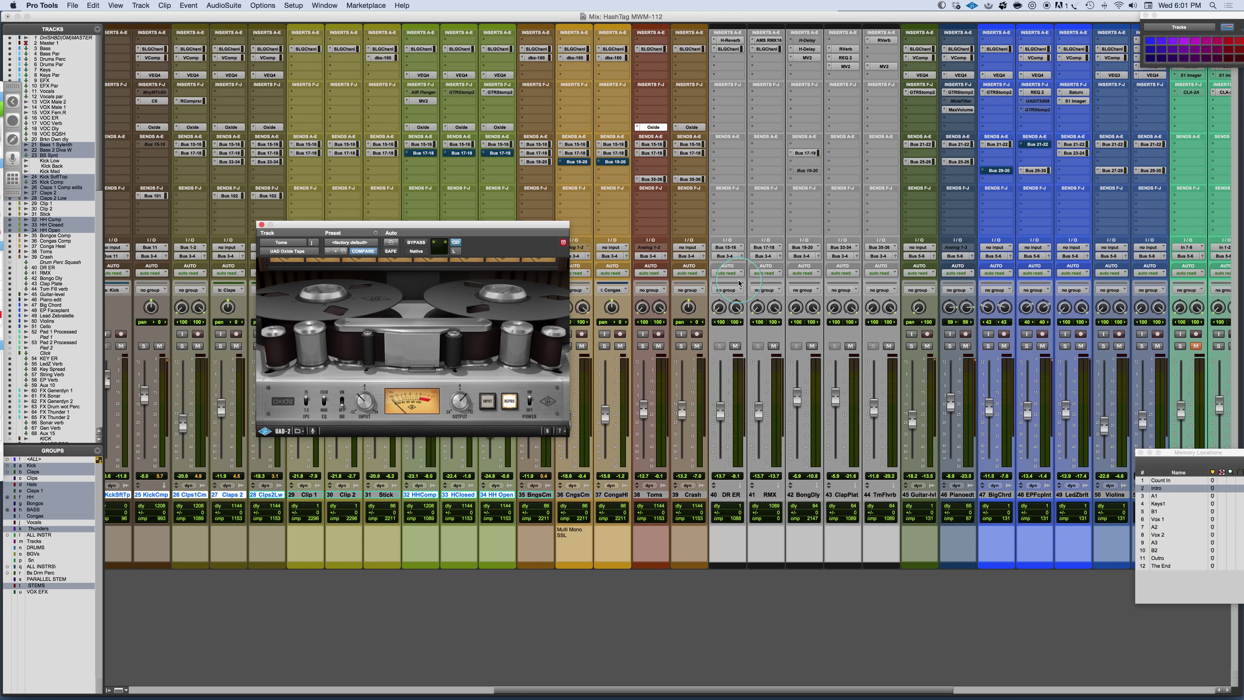
scroll(281, 245, "left", 2)
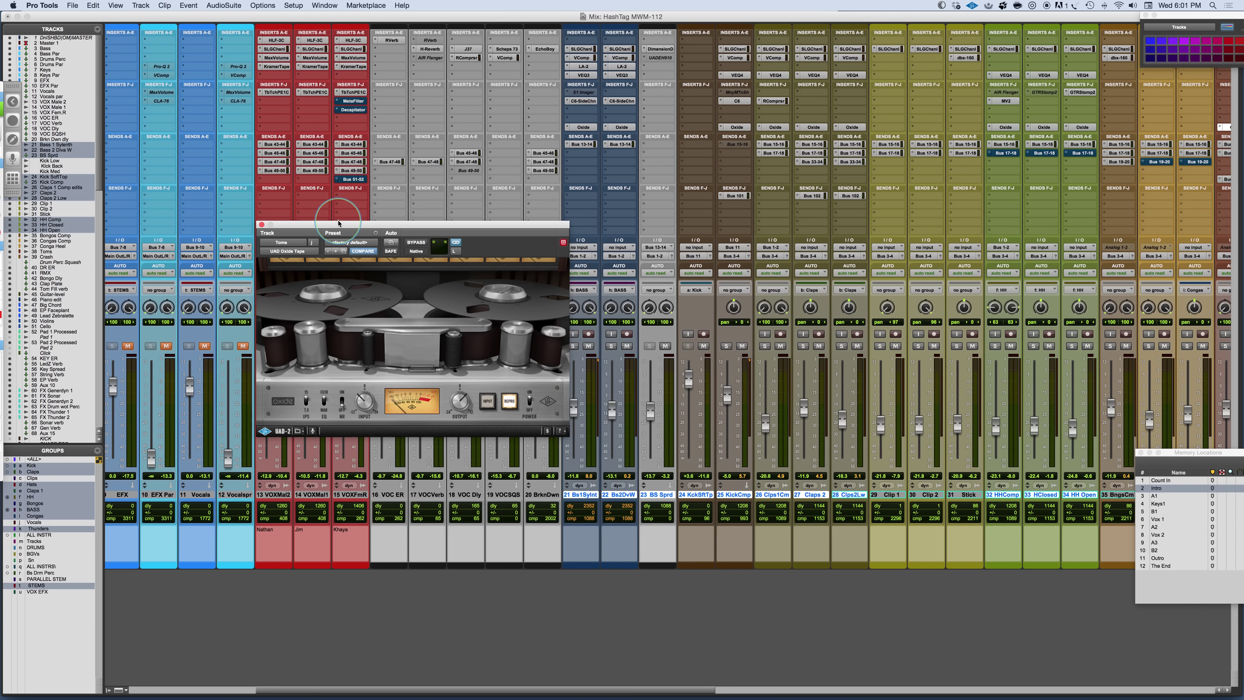
left_click_drag(342, 225, 520, 156)
scroll(204, 370, "left", 1)
scroll(187, 351, "left", 2)
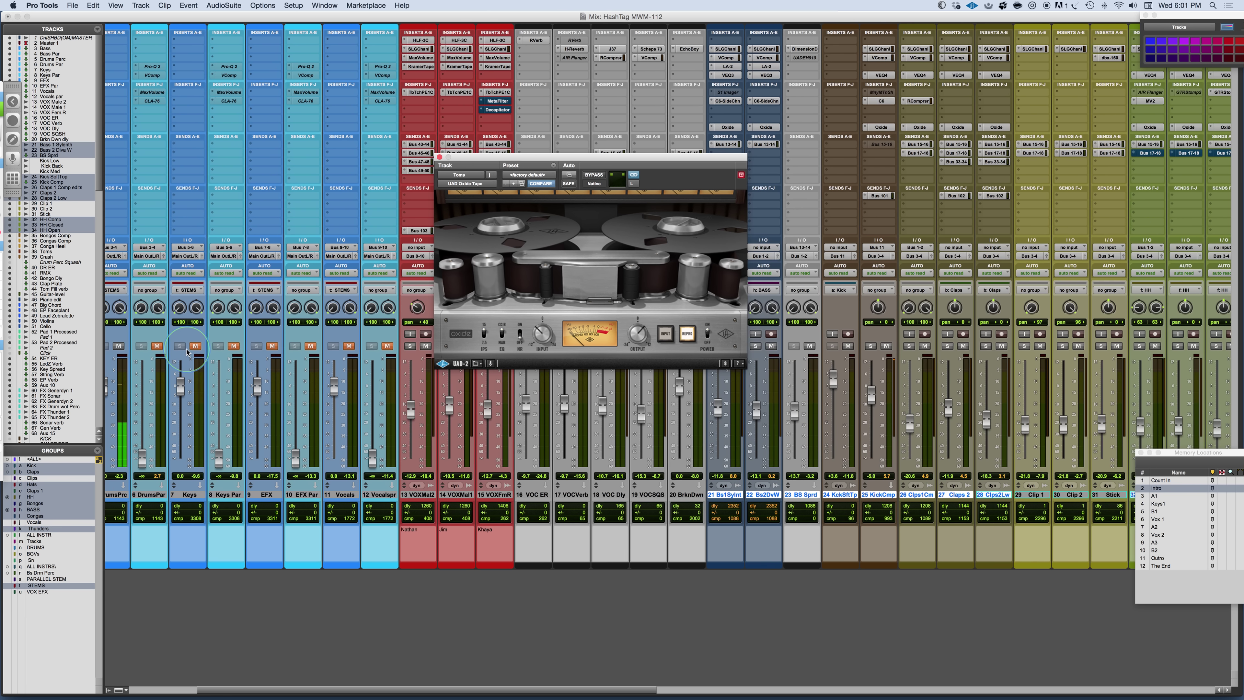
scroll(187, 351, "right", 20)
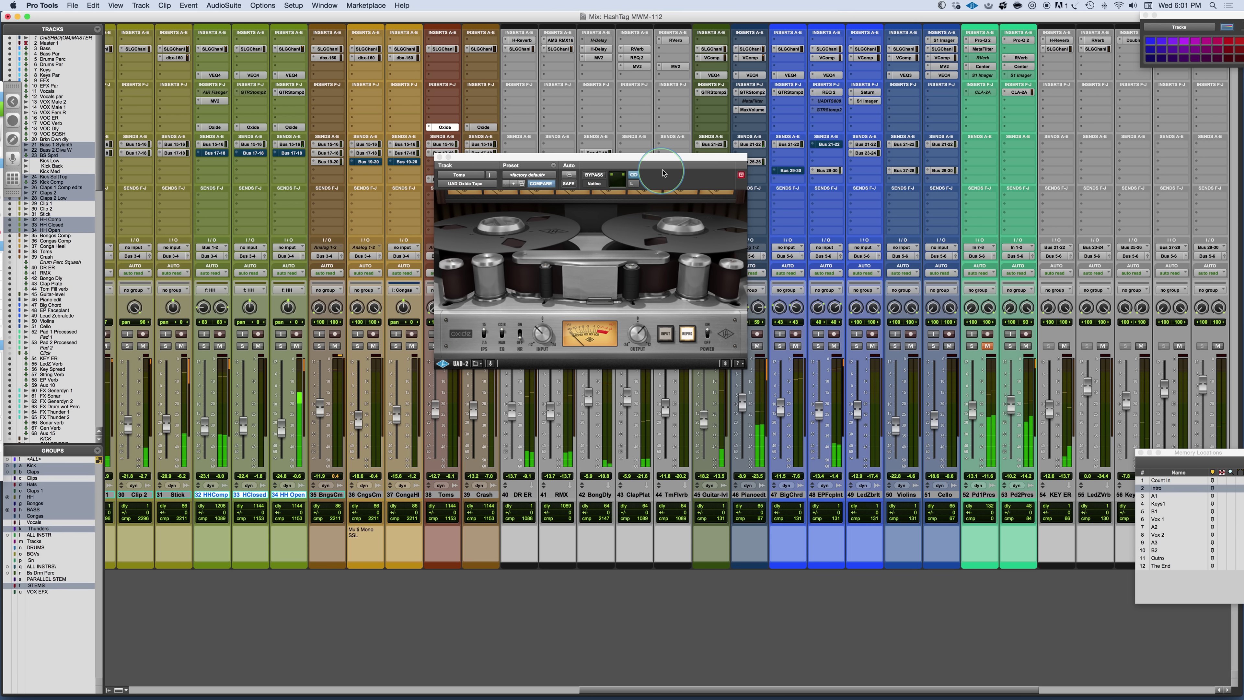
left_click_drag(677, 164, 593, 152)
left_click(988, 347)
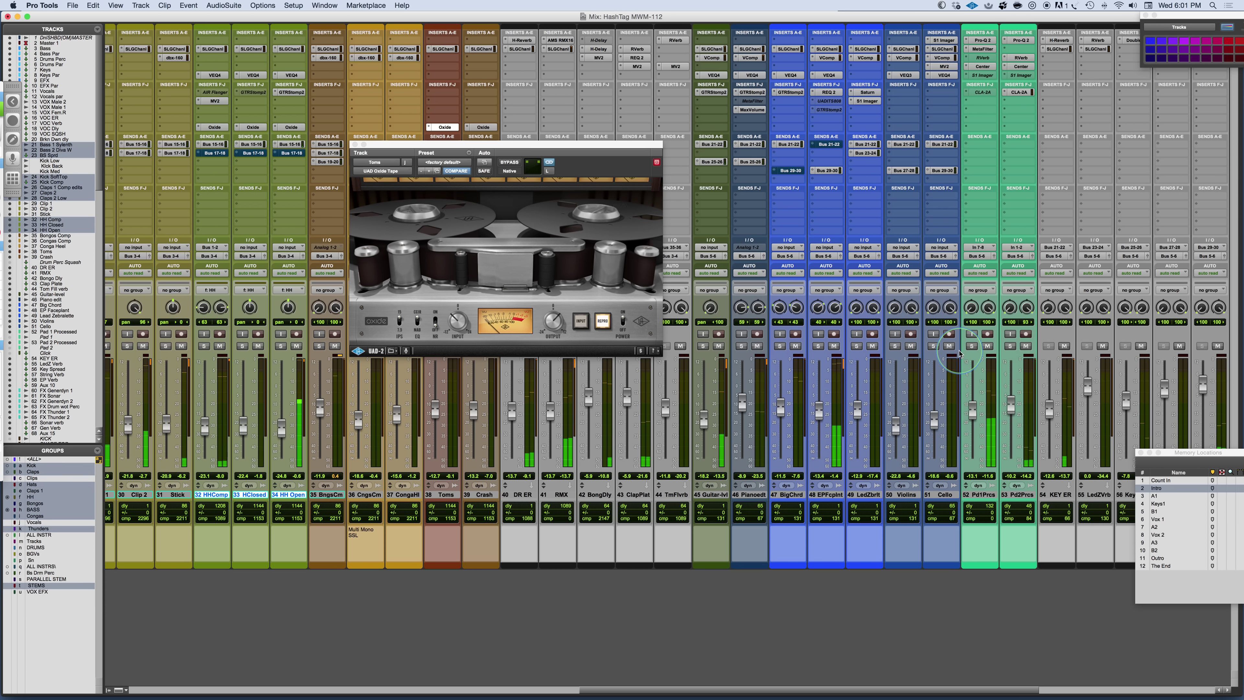
Step: Solo tracks 47, Big Chord, and 48, EP Faceplant, and copy Oxide Tape from Toms onto both
left_click_drag(779, 350, 818, 346)
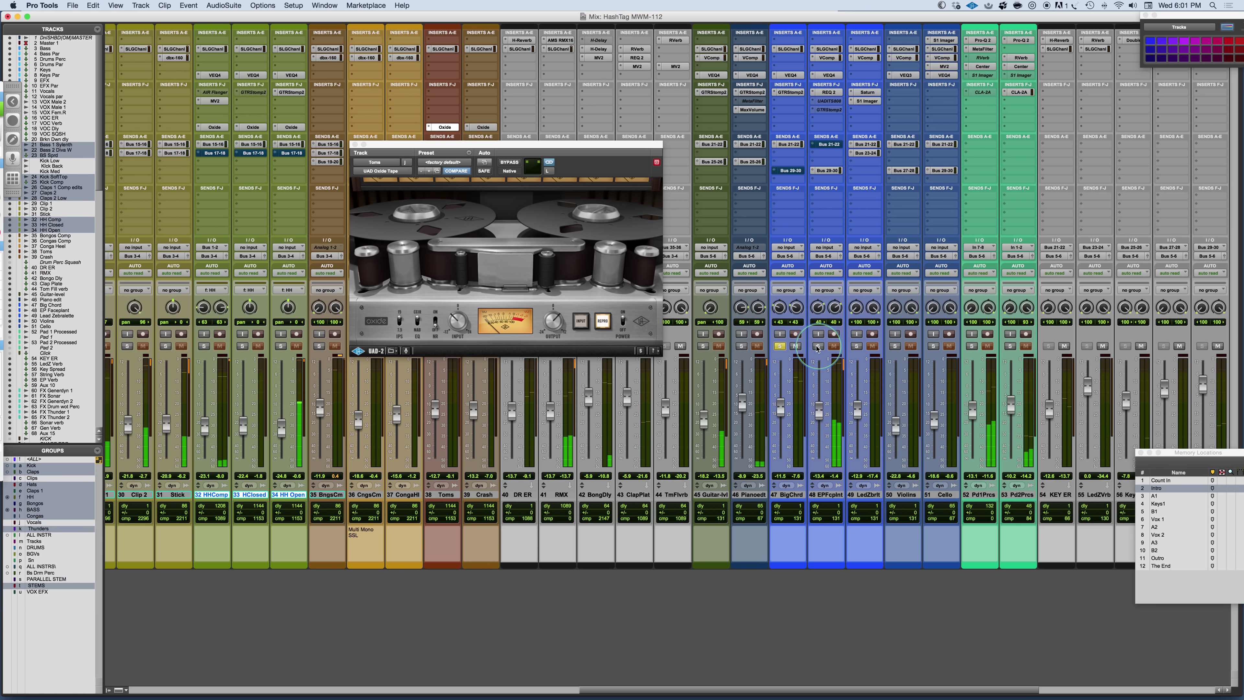
left_click(445, 127)
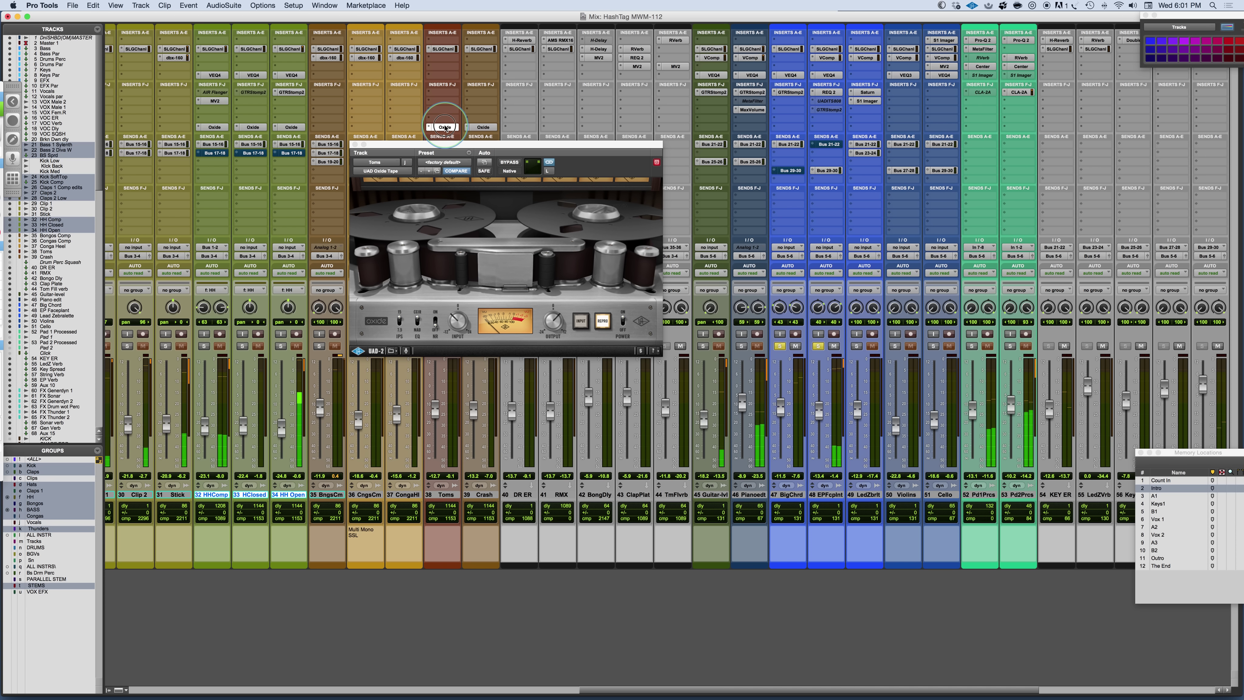
left_click(797, 145)
left_click(793, 128)
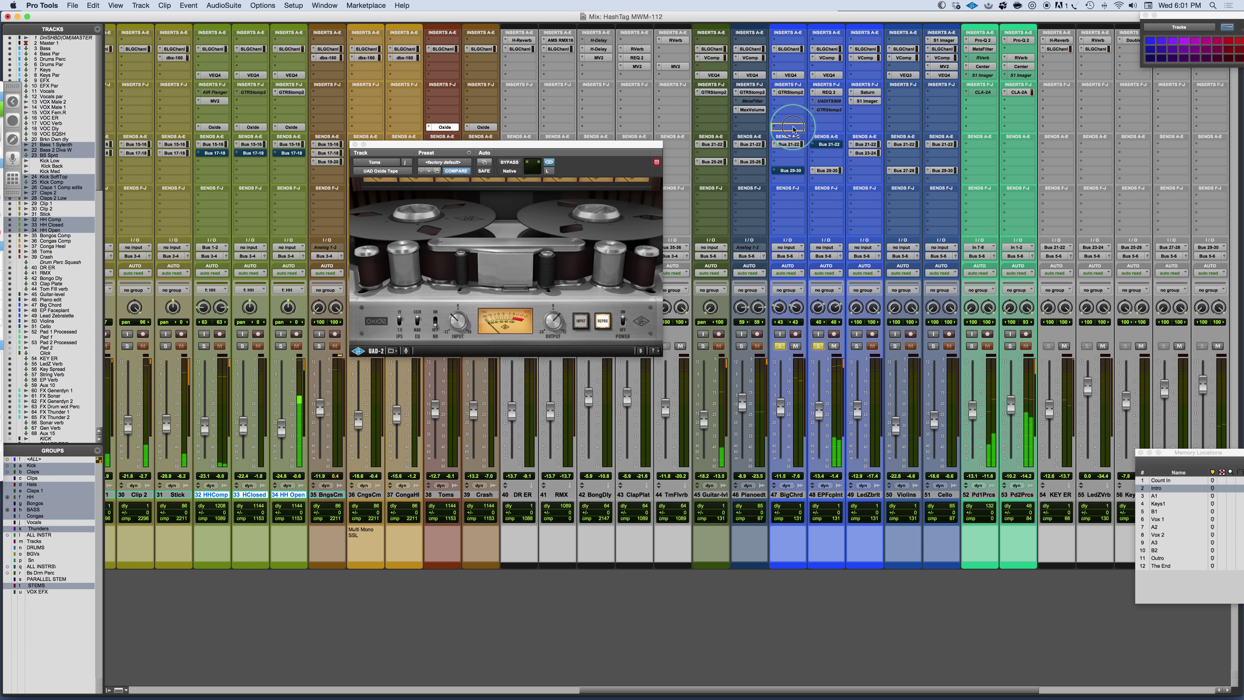
left_click_drag(790, 130, 788, 129)
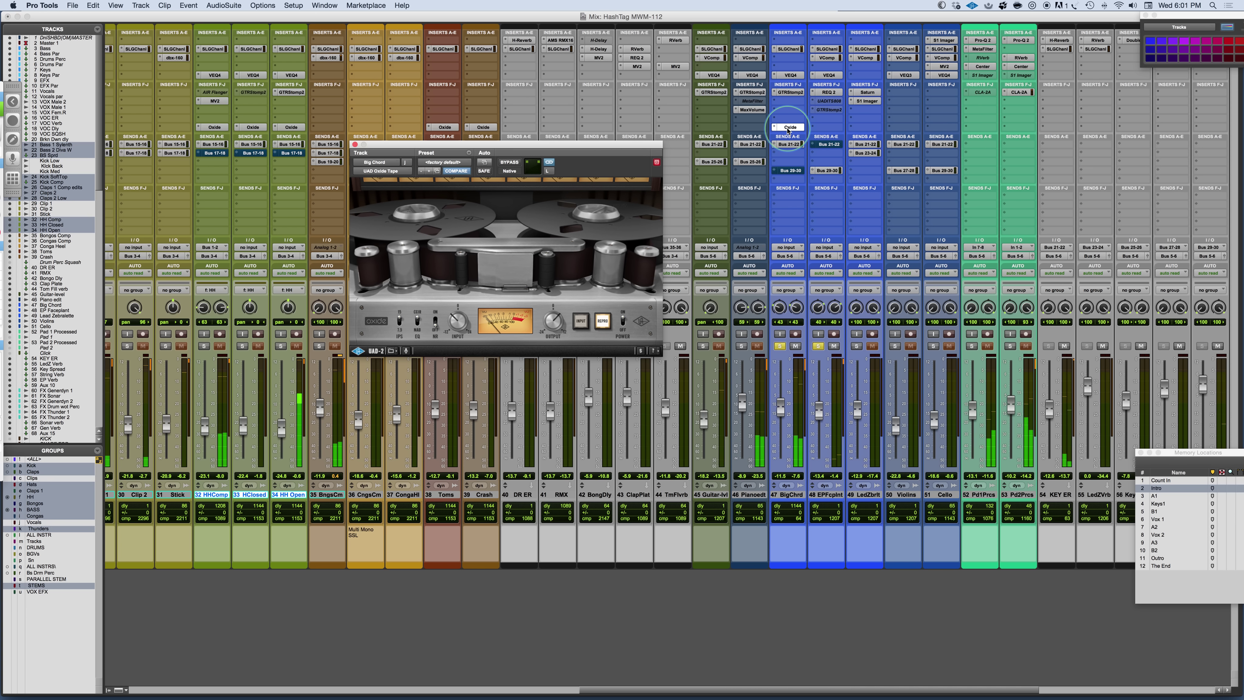
left_click(823, 131)
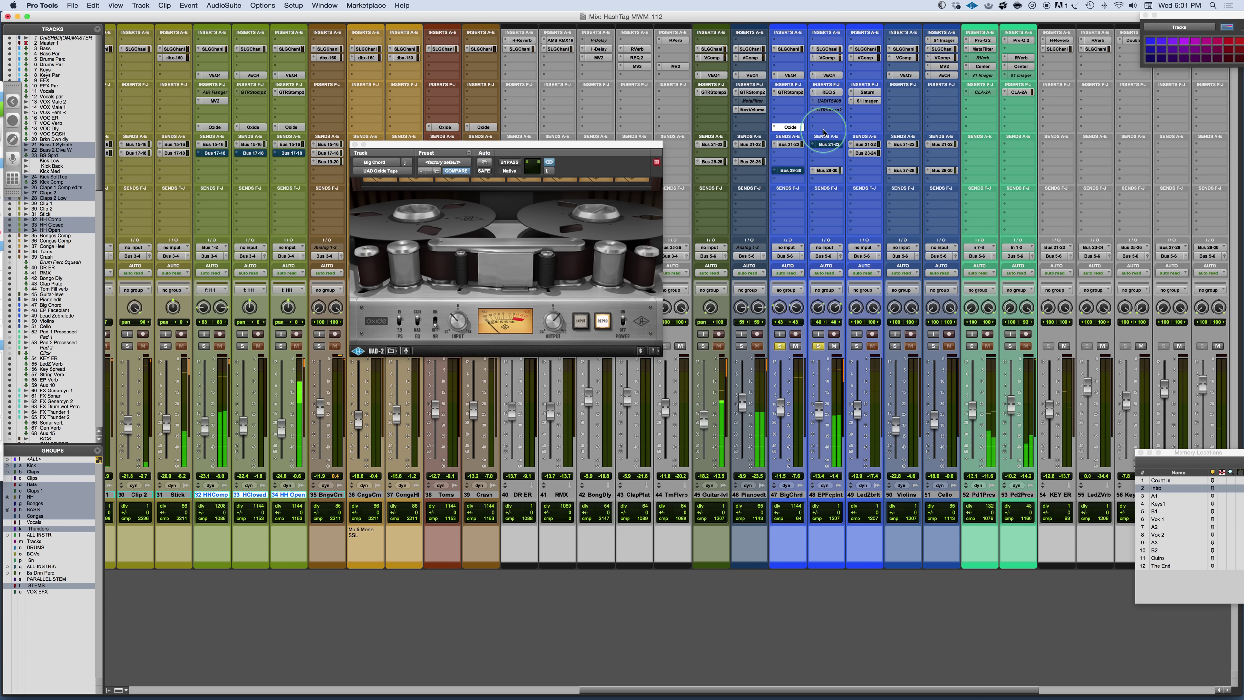
left_click(786, 129)
Step: Examine the input, output, tape speed and EQ controls of Oxide Tape on Big Chord
left_click(423, 308)
left_click(441, 323)
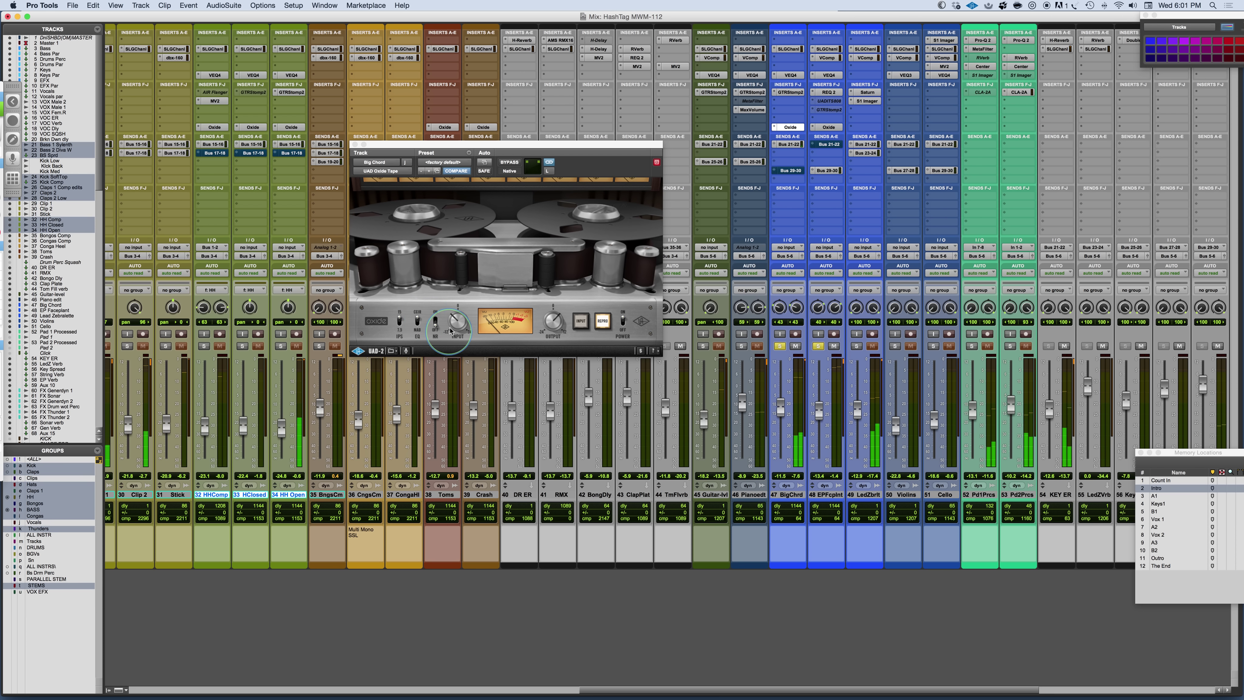
left_click(452, 317)
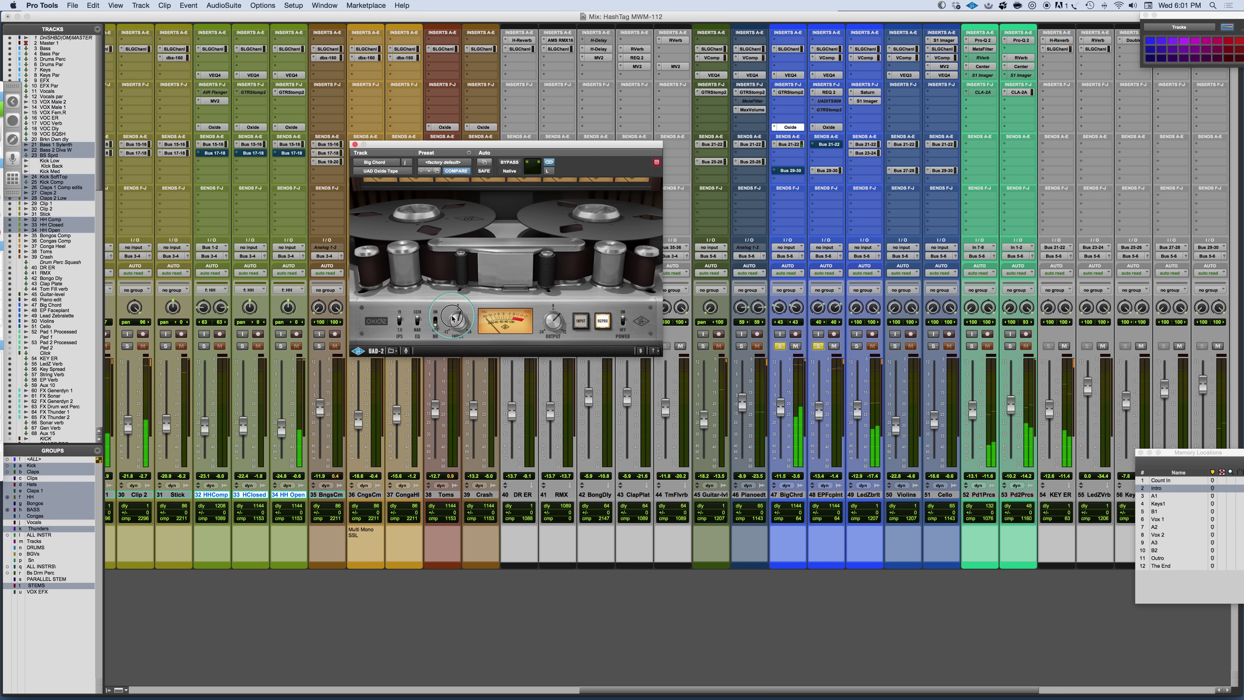
left_click(539, 320)
left_click(548, 327)
left_click(399, 321)
left_click(418, 325)
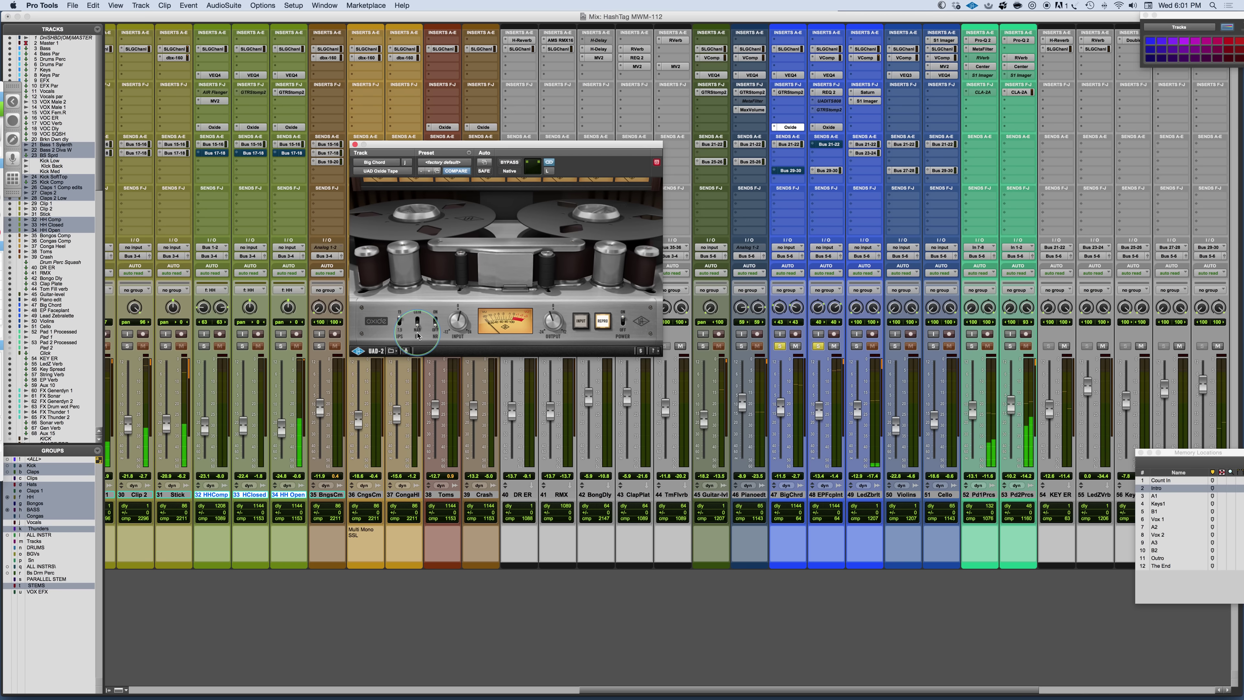
Step: Switch between the Oxide Tape inserts on Big Chord and EP Faceplant, ending on EP Faceplant's
left_click(826, 128)
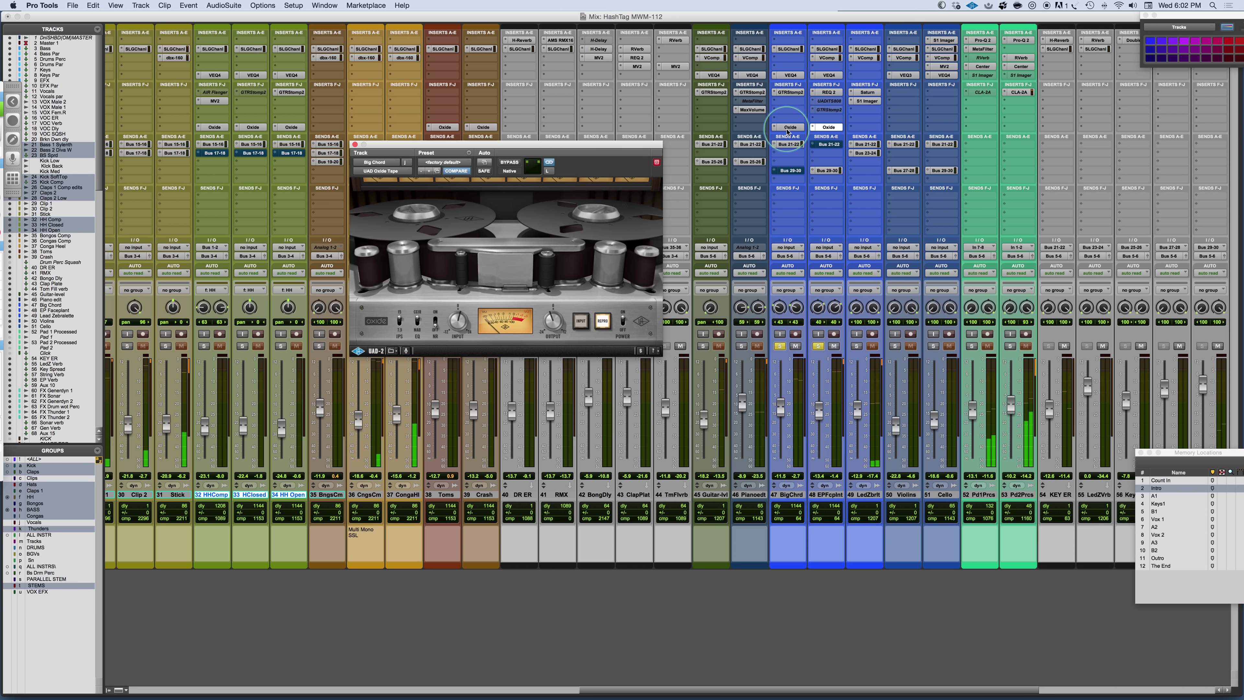
left_click(787, 128)
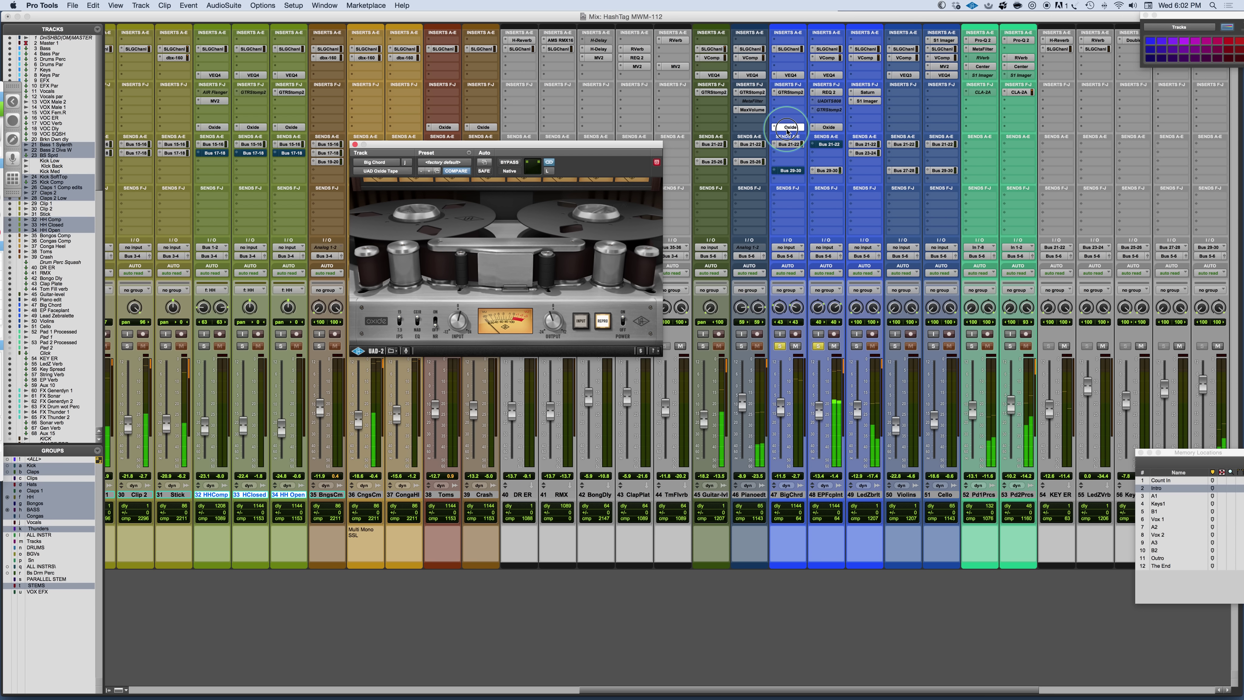
left_click(829, 128)
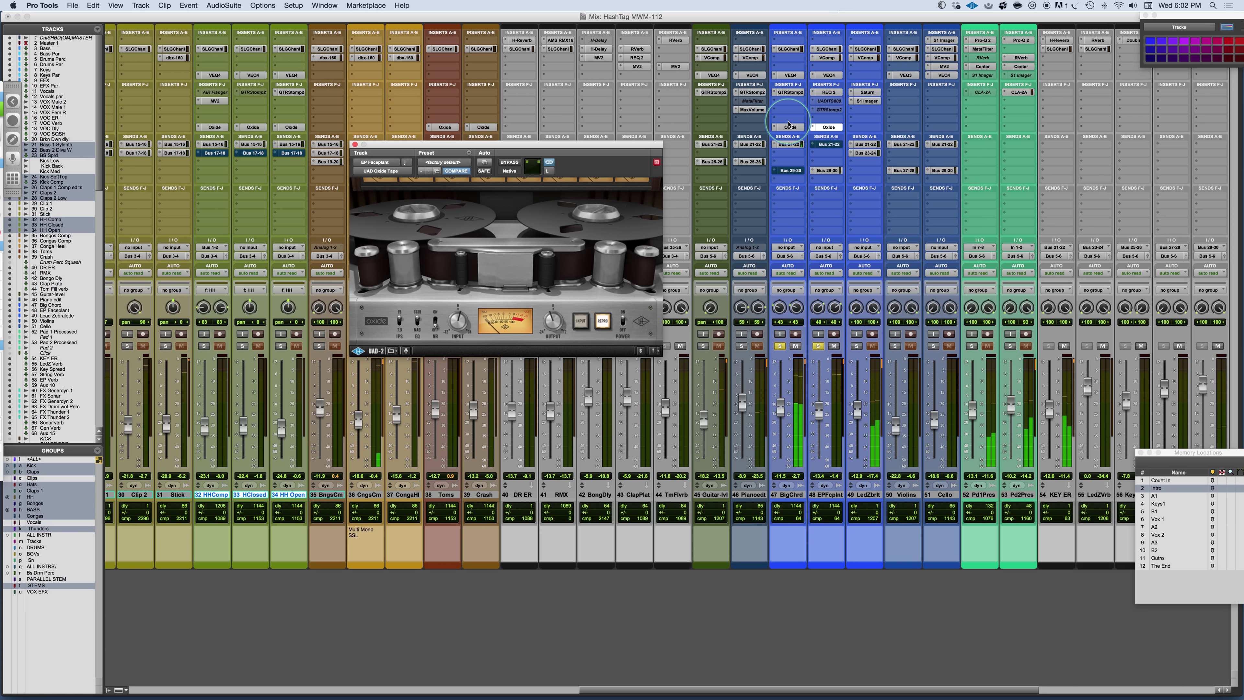
Step: Add tracks 47 and 48 to the selection, compare their Oxide Tape inserts bypassed and re-enabled twice, and clear their solos
left_click(789, 495)
left_click(826, 494, "shift")
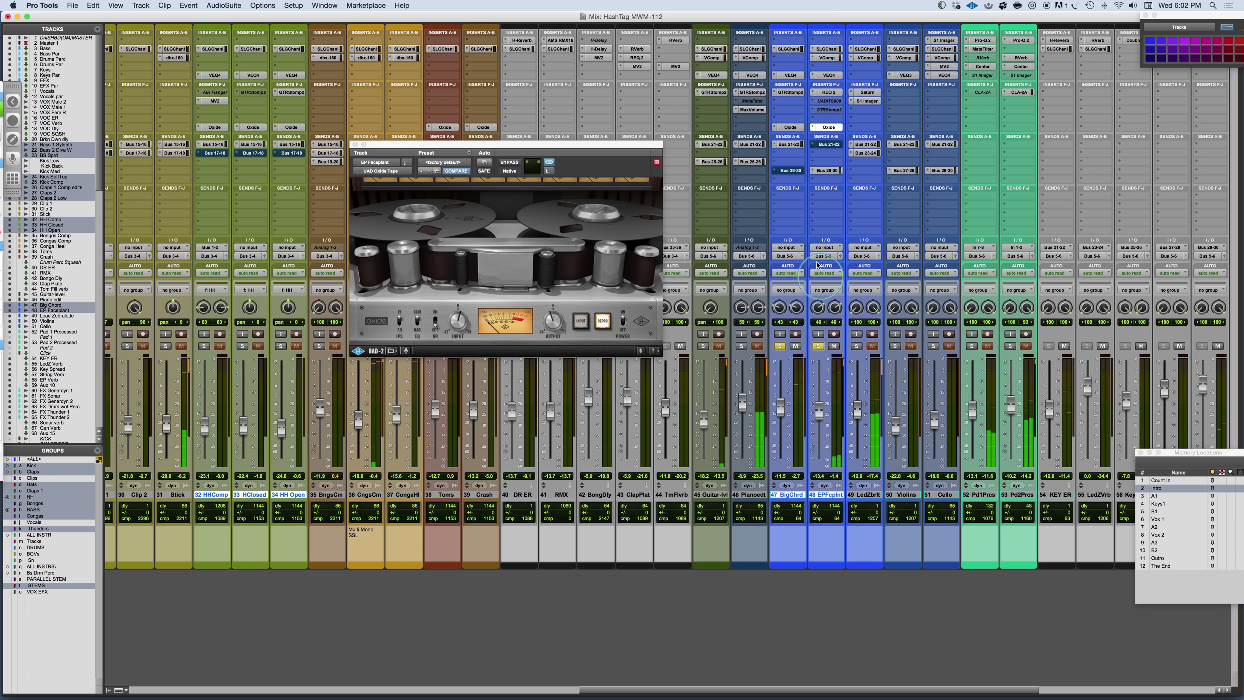
left_click(789, 127, "alt+shift+super")
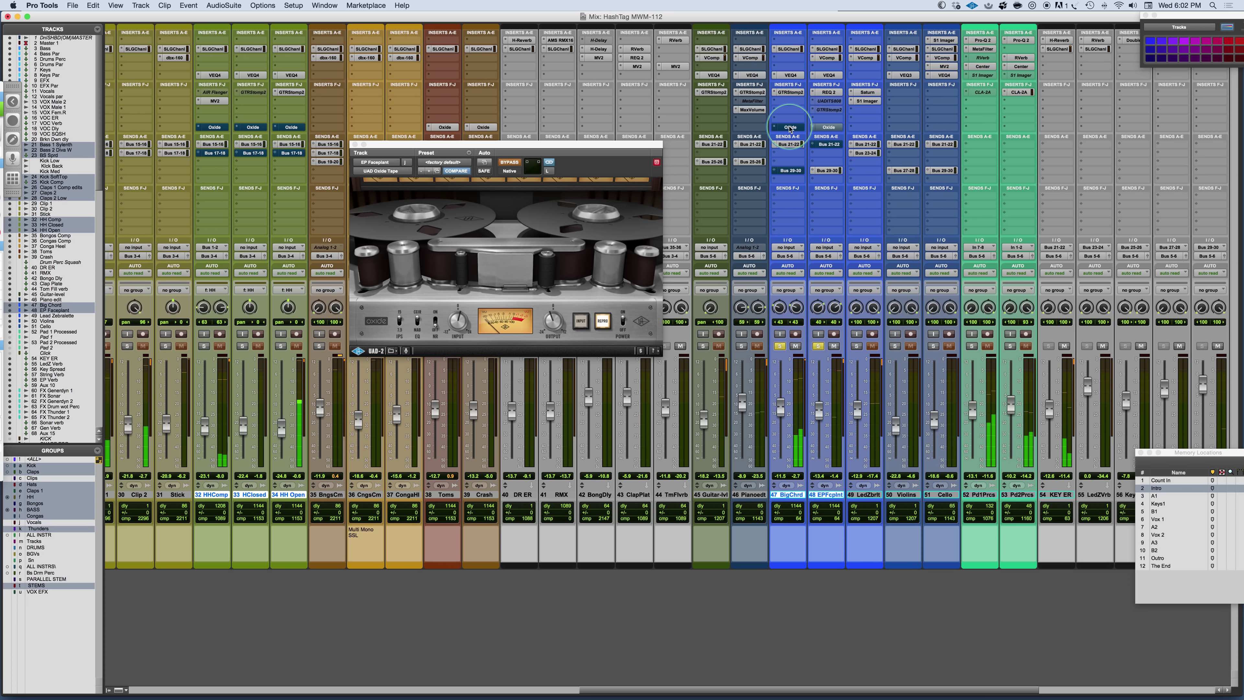
left_click(791, 127, "alt+shift+super")
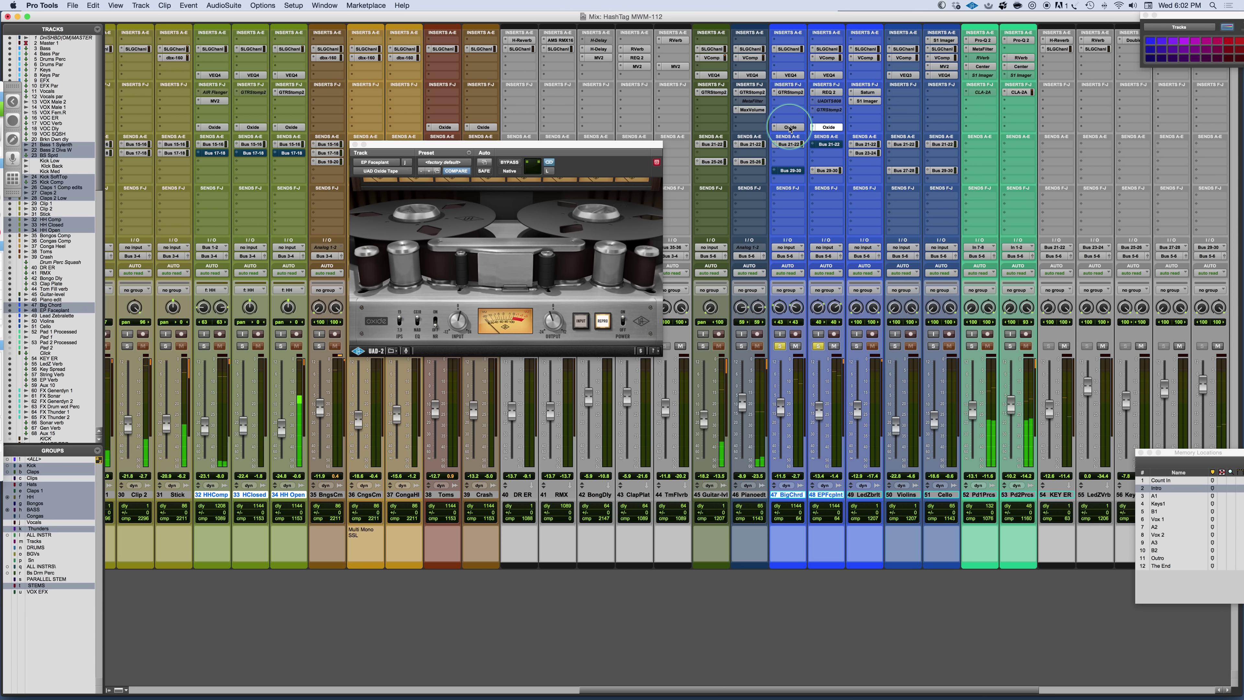
left_click(791, 127, "alt+shift+super")
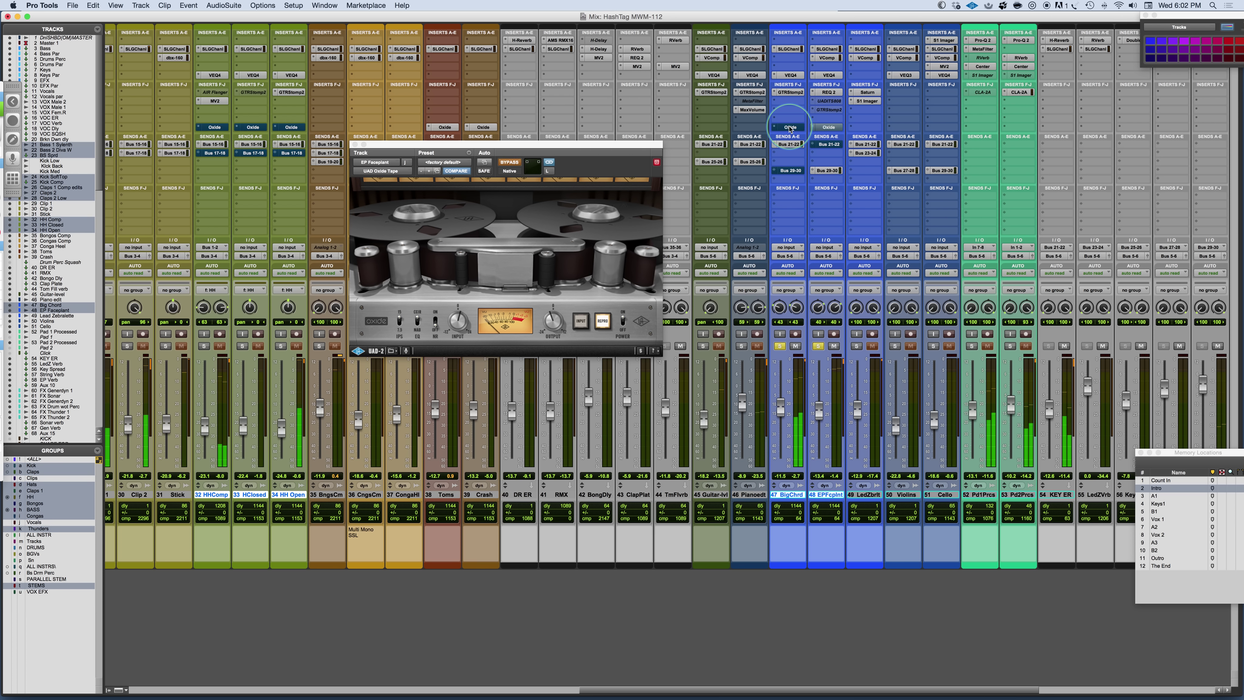
left_click(790, 127, "alt+shift+super")
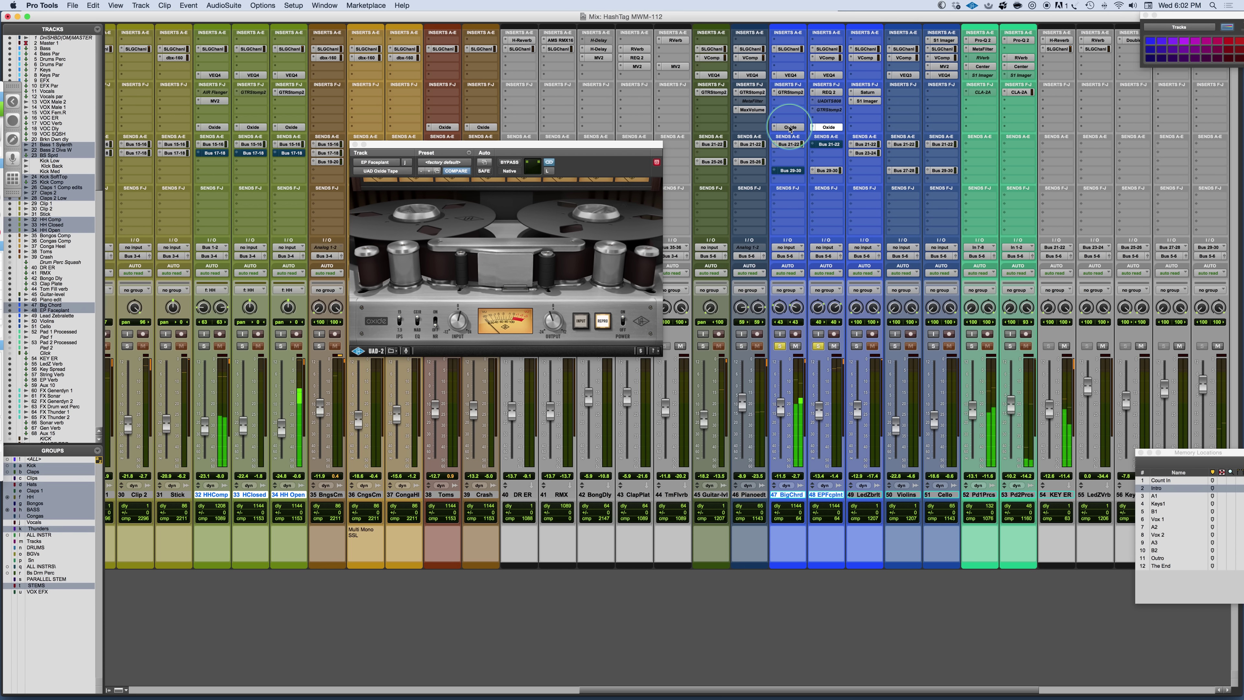
left_click(779, 346)
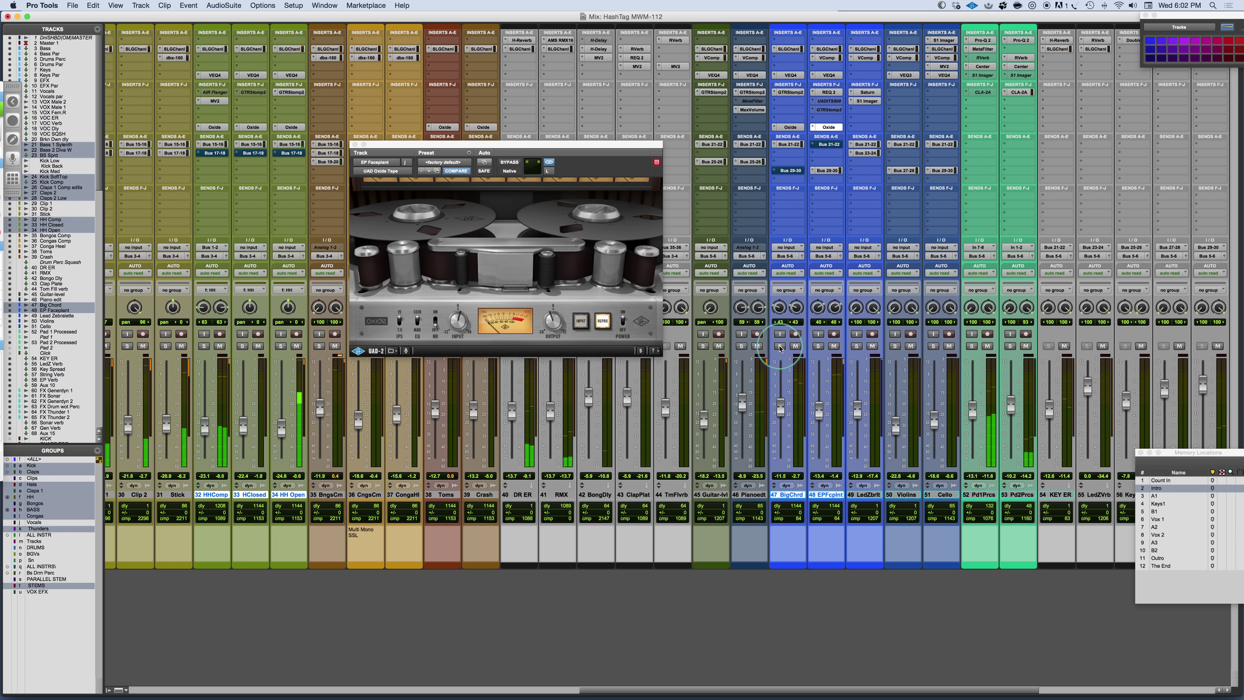
left_click(790, 127)
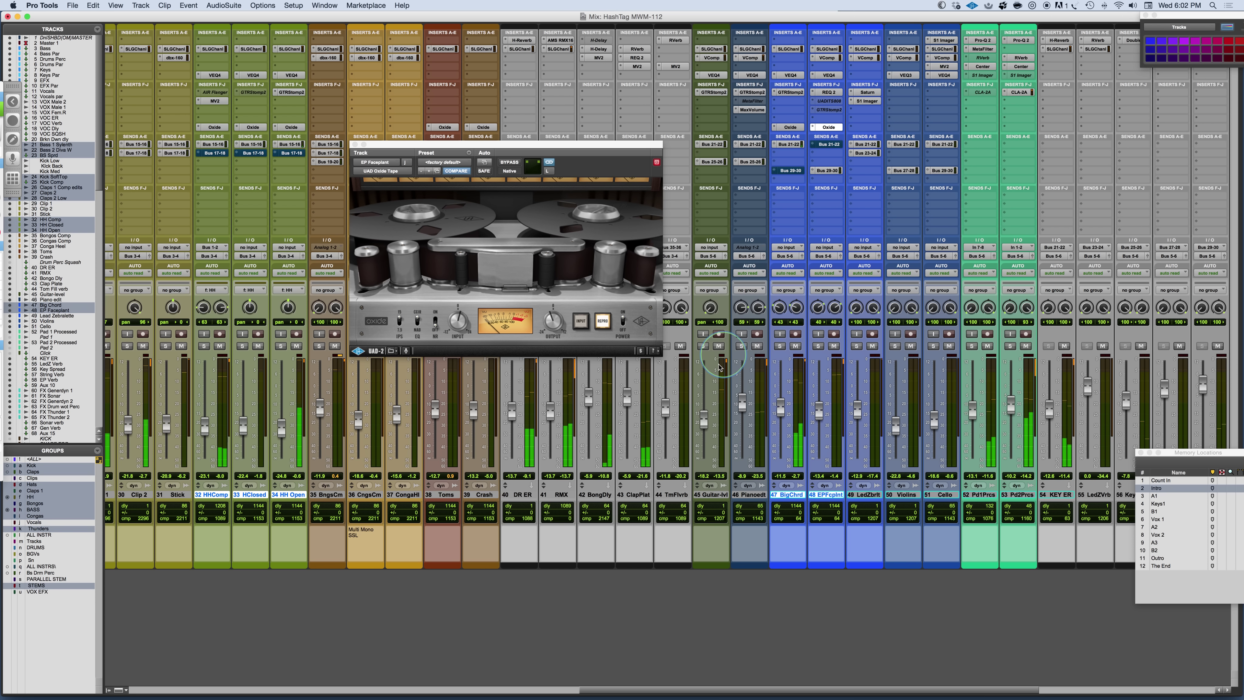
Step: Solo track 46, Piano edit, and copy Oxide Tape onto it from Big Chord, checking its input and output controls
left_click(742, 347)
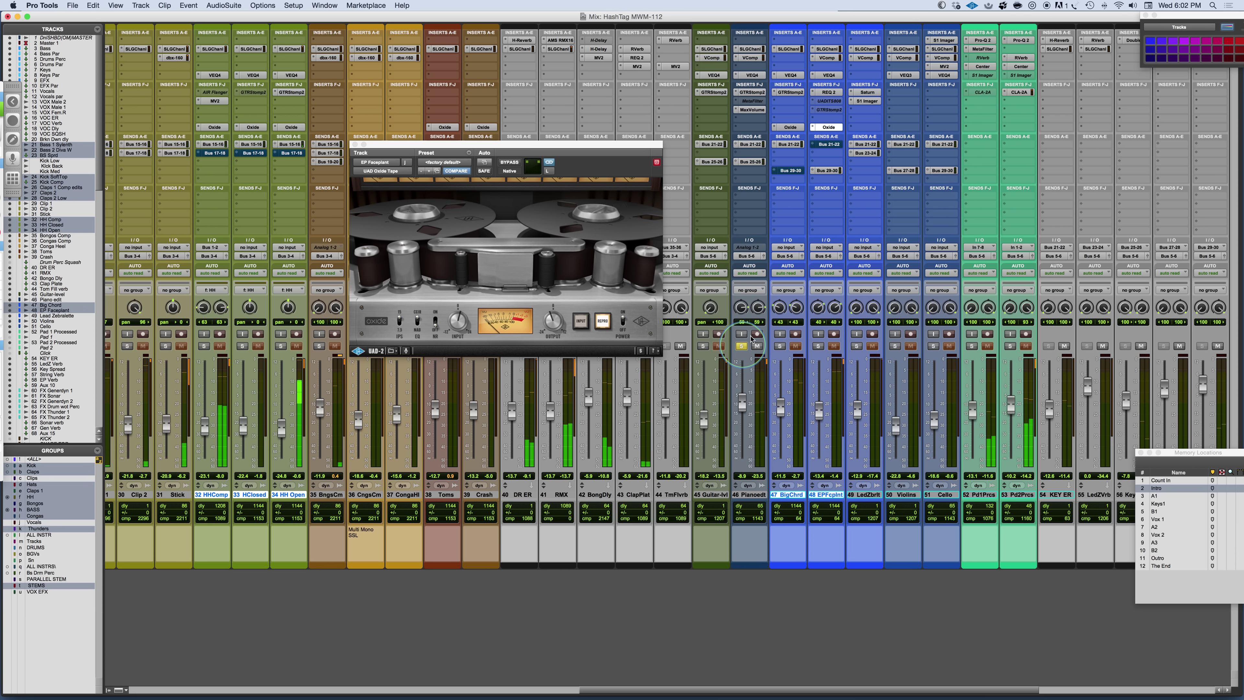
left_click(791, 127)
left_click_drag(791, 128, 753, 129)
left_click(754, 128)
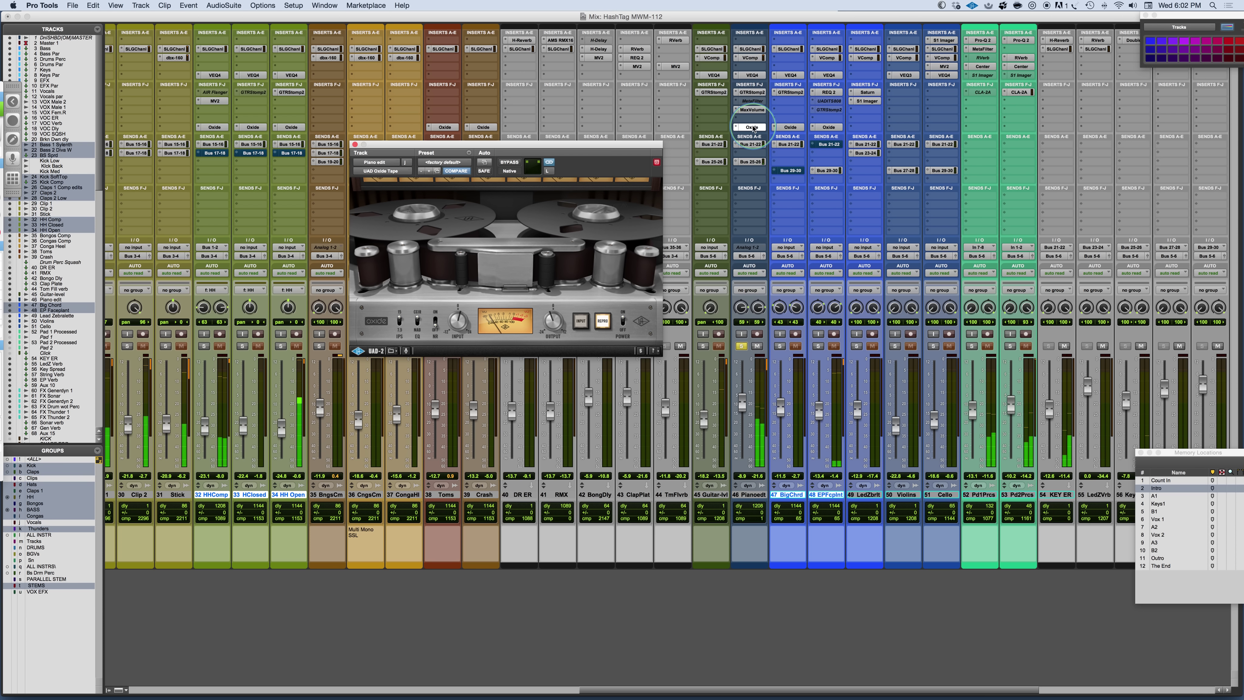
left_click(463, 315)
left_click_drag(463, 315, 548, 323)
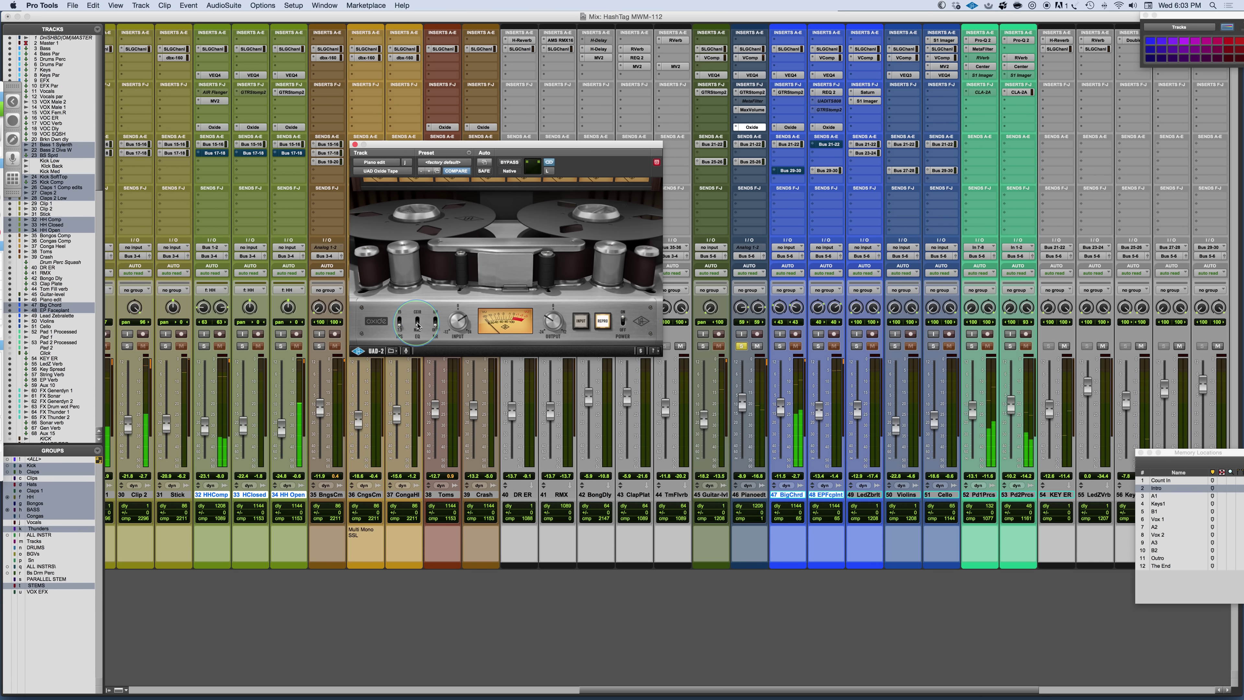
Step: Copy Oxide Tape to track 45, the guitar track, and add that track to the solo
left_click(703, 346)
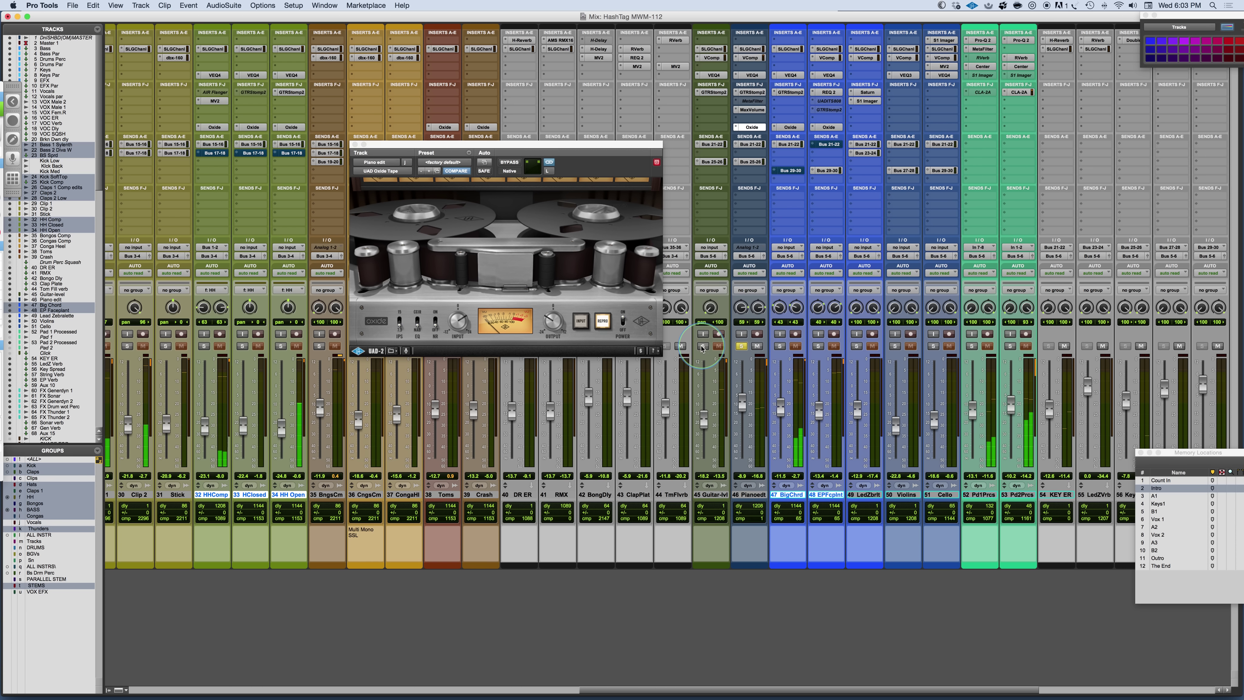
left_click_drag(495, 146, 489, 154)
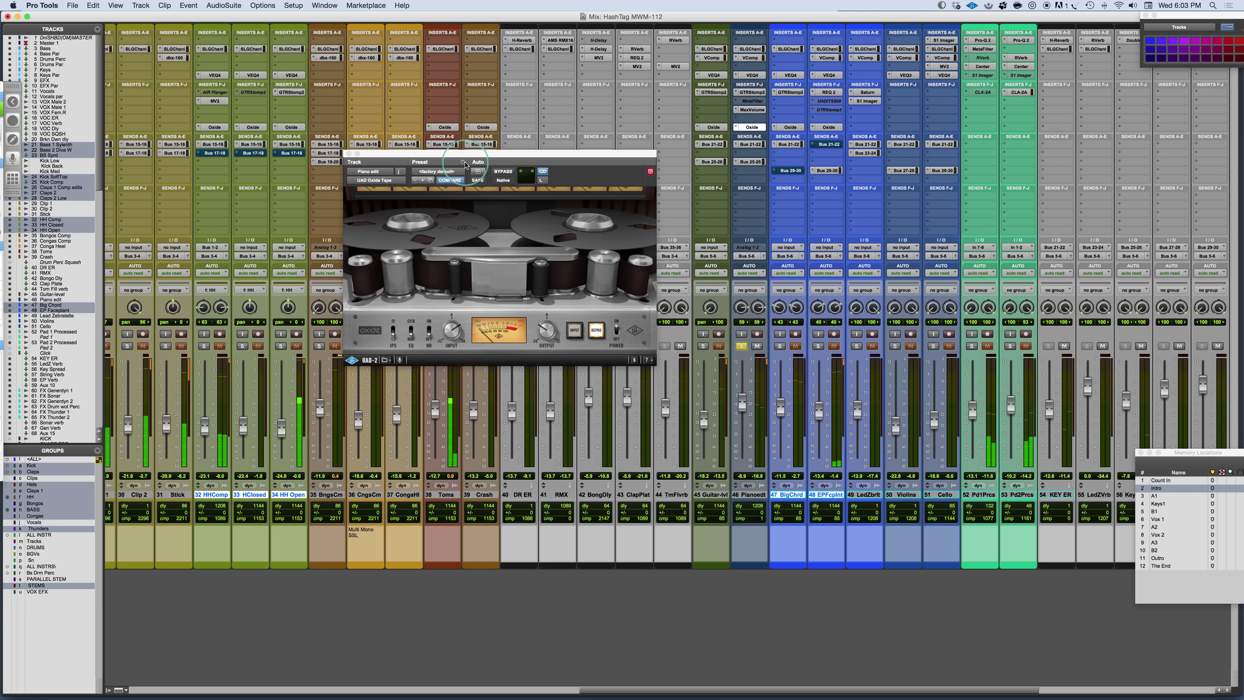
left_click(714, 128)
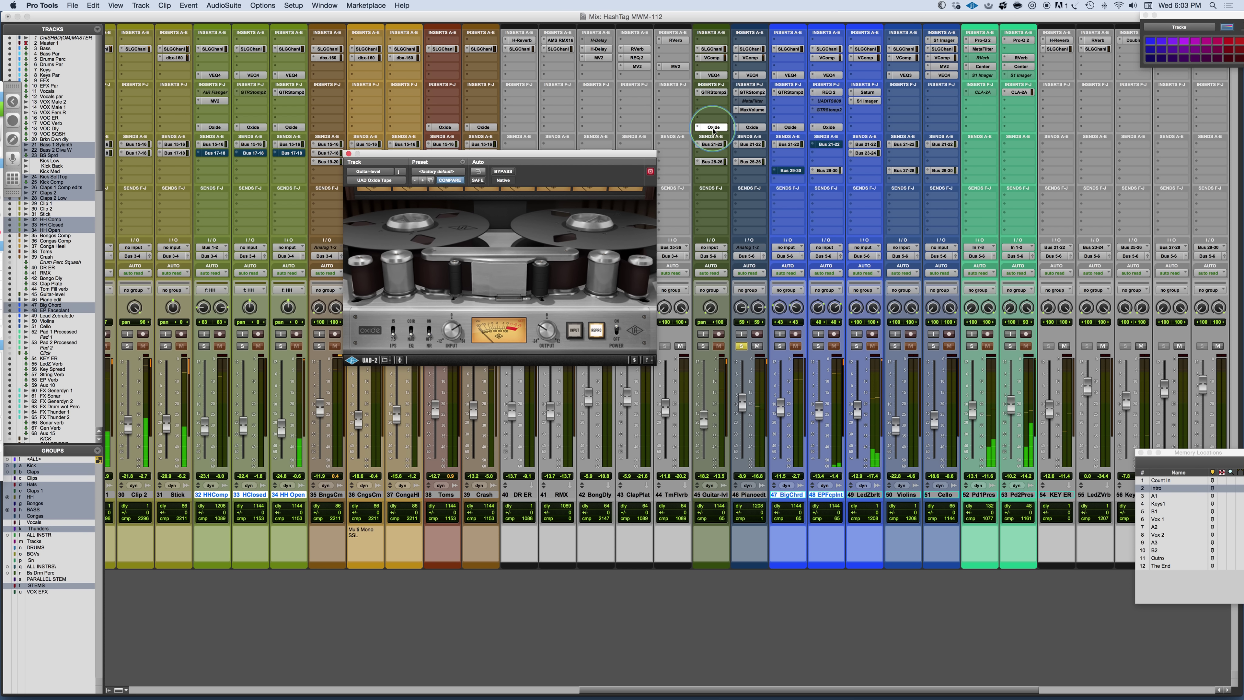
left_click(703, 346)
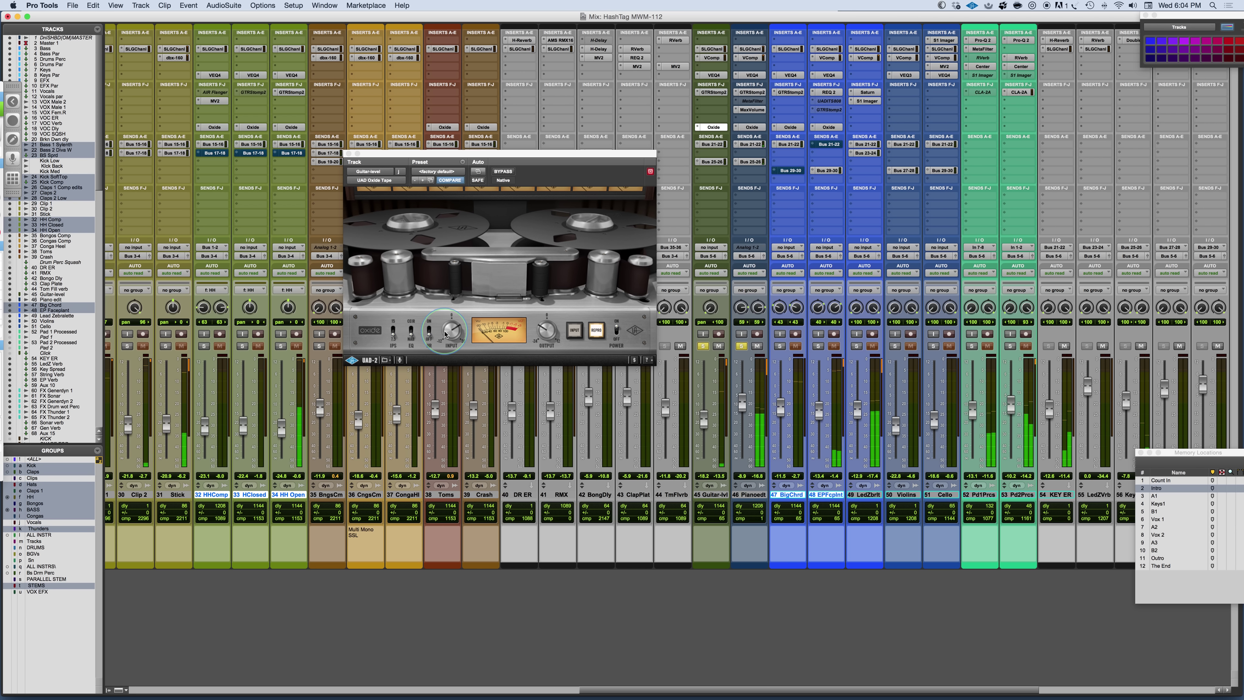
Step: Add keyboard tracks 47 through 49 to the solo and copy Oxide Tape to track 49, Lead Zebralette, opening its window
left_click(780, 346)
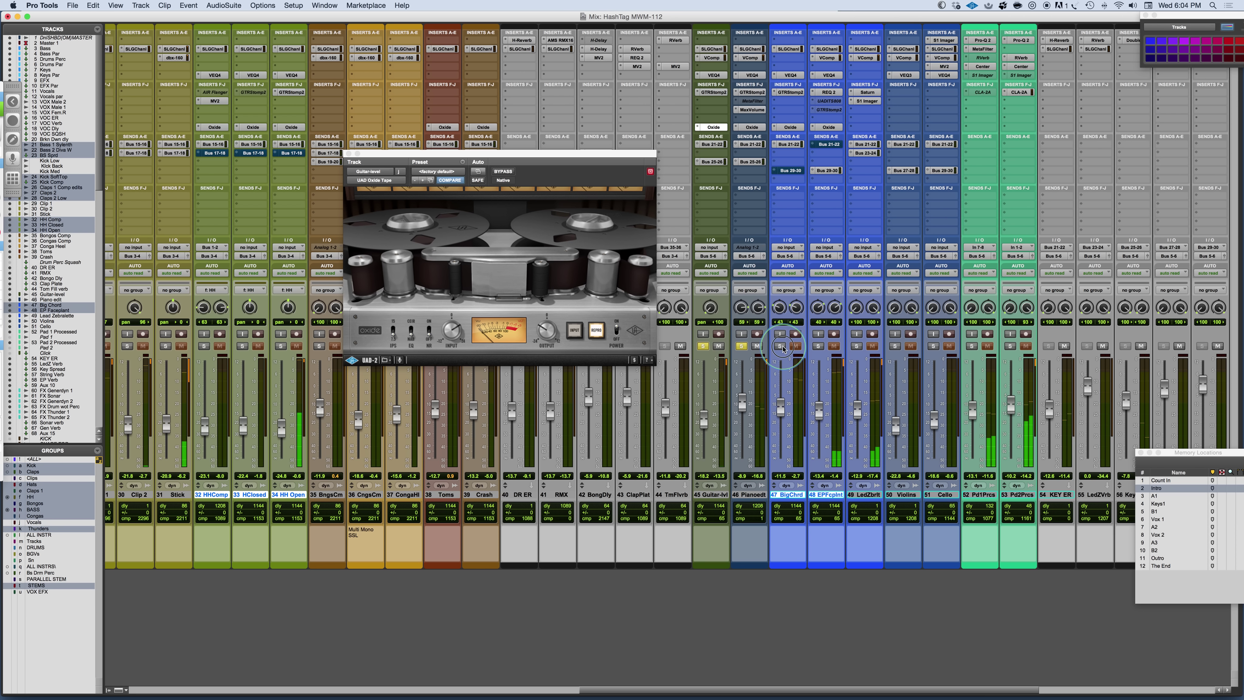
left_click(856, 347)
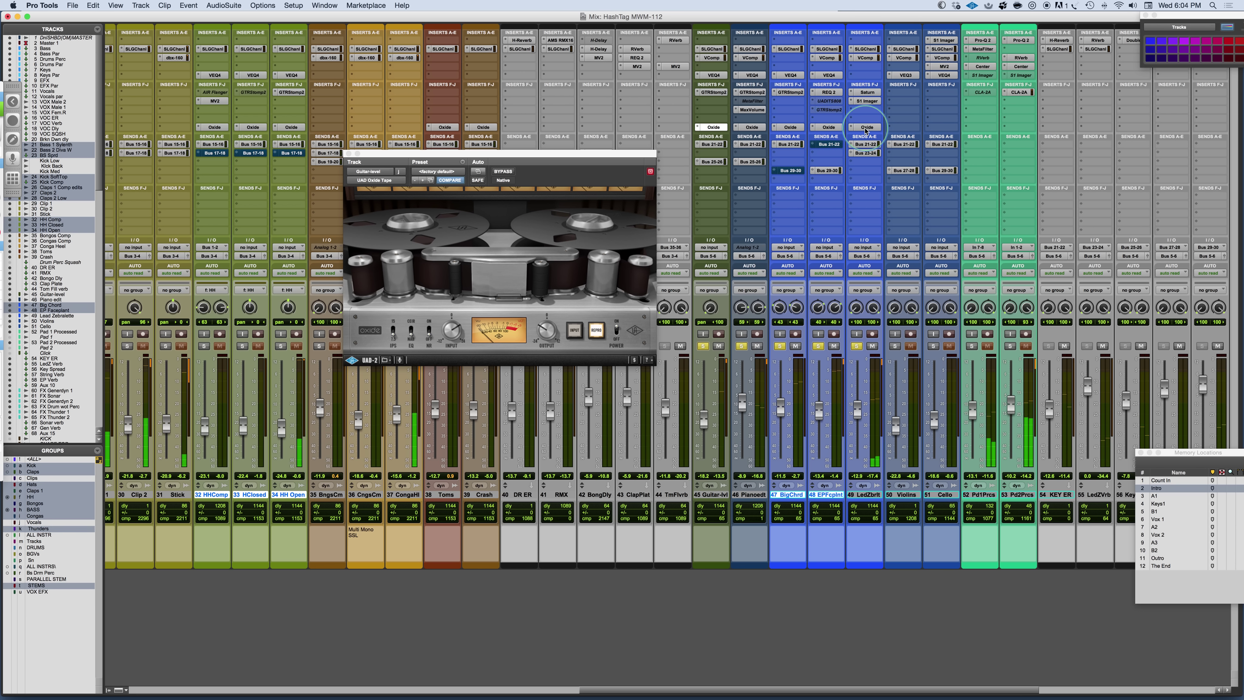
left_click(866, 128)
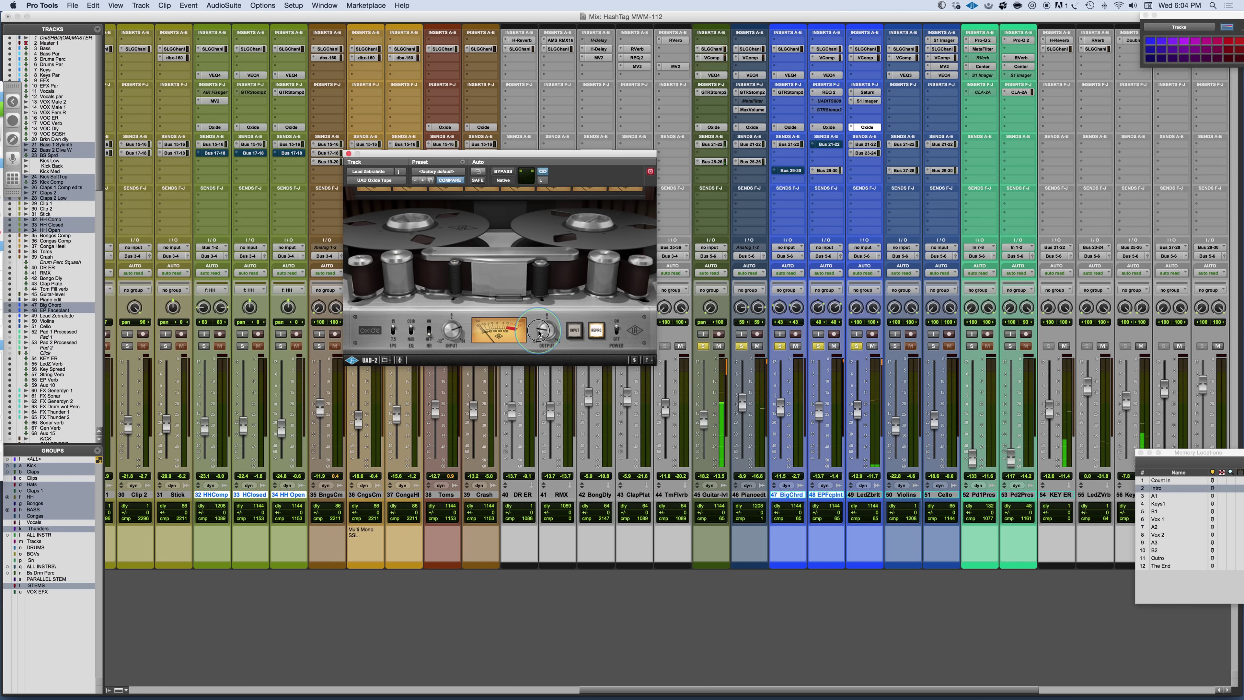
Step: Clear the keyboard and guitar solos and add tracks 45, 46 and 49 to the track selection
left_click(780, 352, "alt")
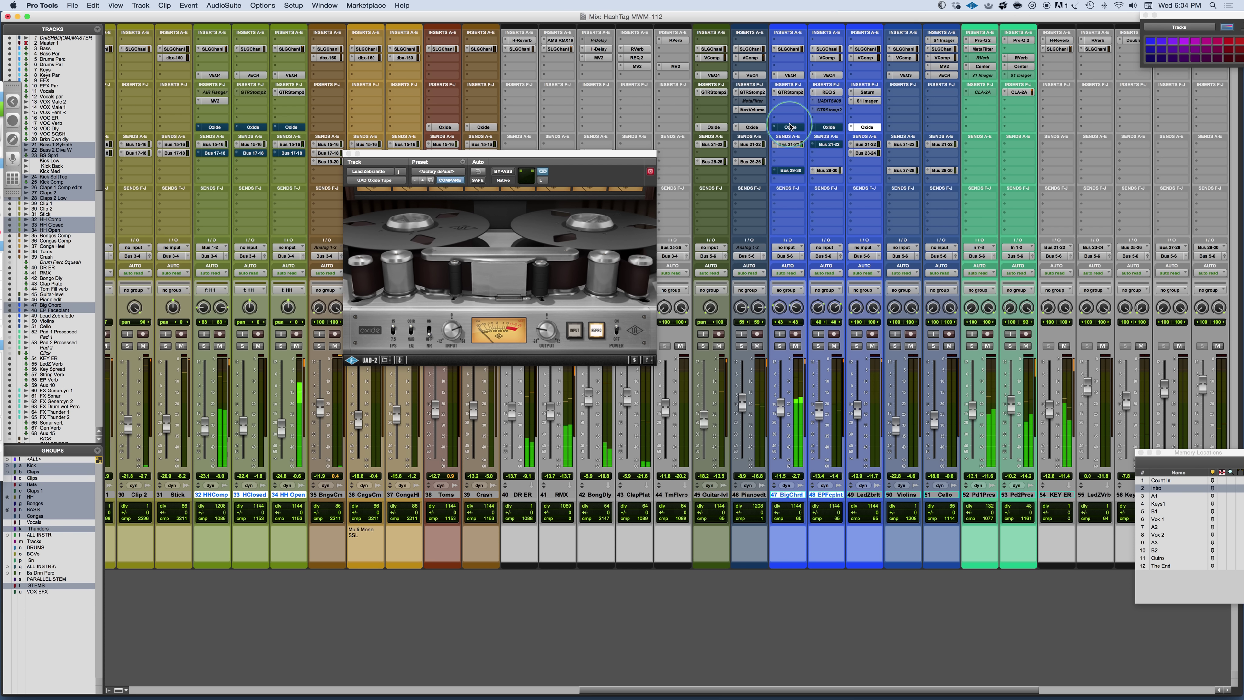
left_click(719, 495)
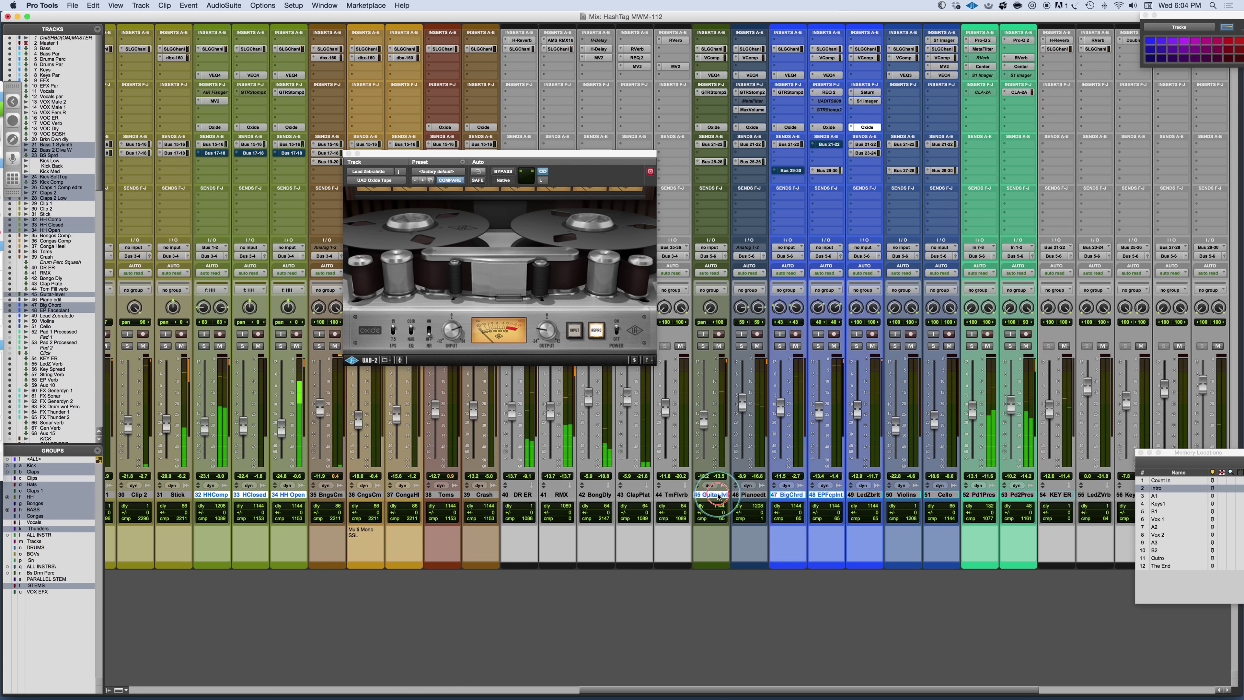
left_click(743, 495, "shift")
left_click(865, 495, "shift")
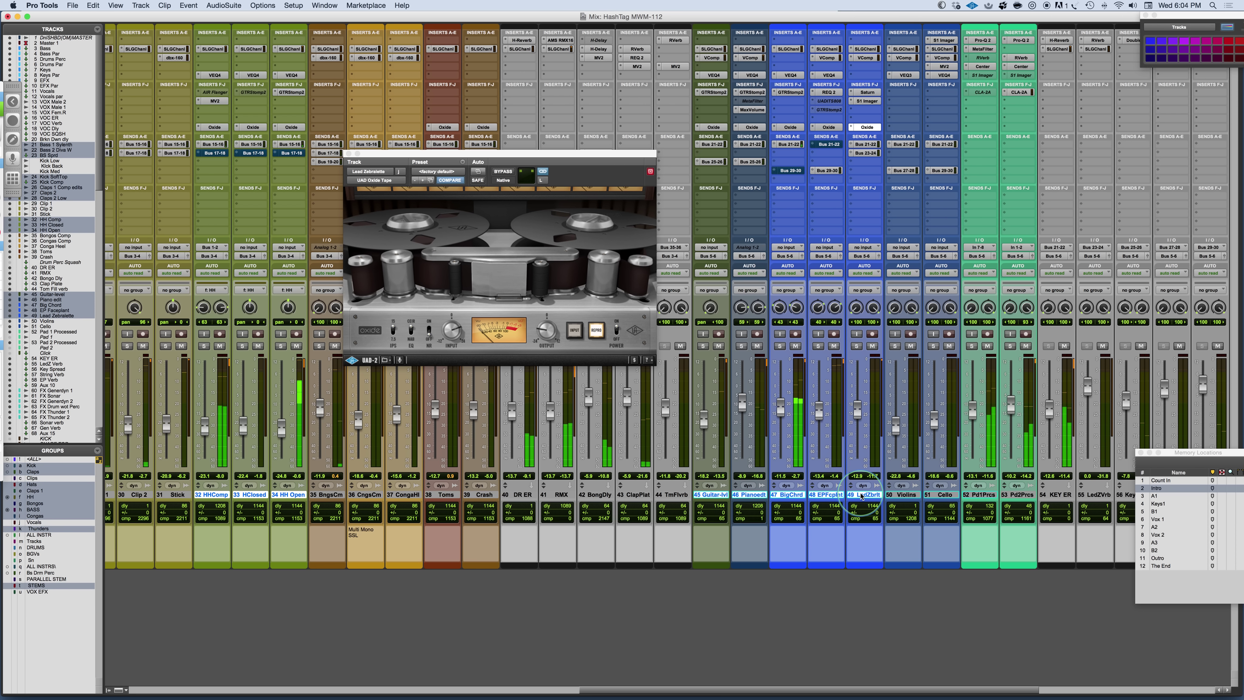
Step: Add tracks 38 and 39, Toms and Crash, to the selection and compare the selected tracks' Oxide Tape inserts bypassed and enabled
left_click(824, 128)
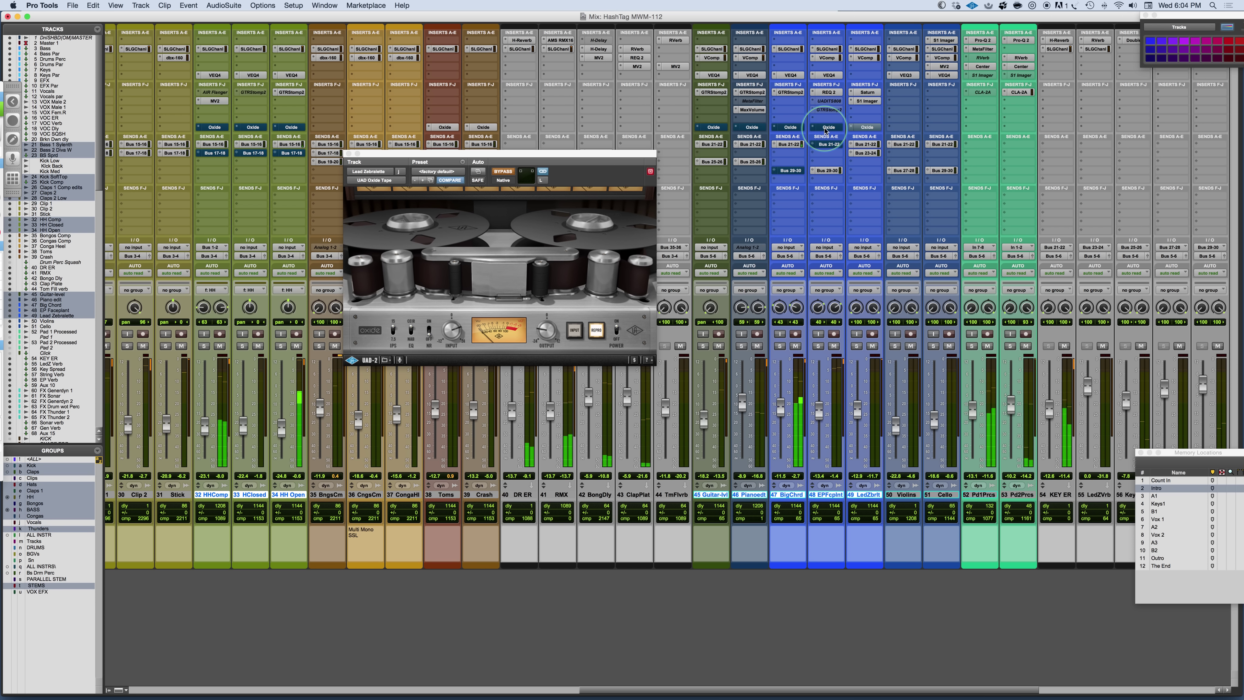
left_click(443, 495)
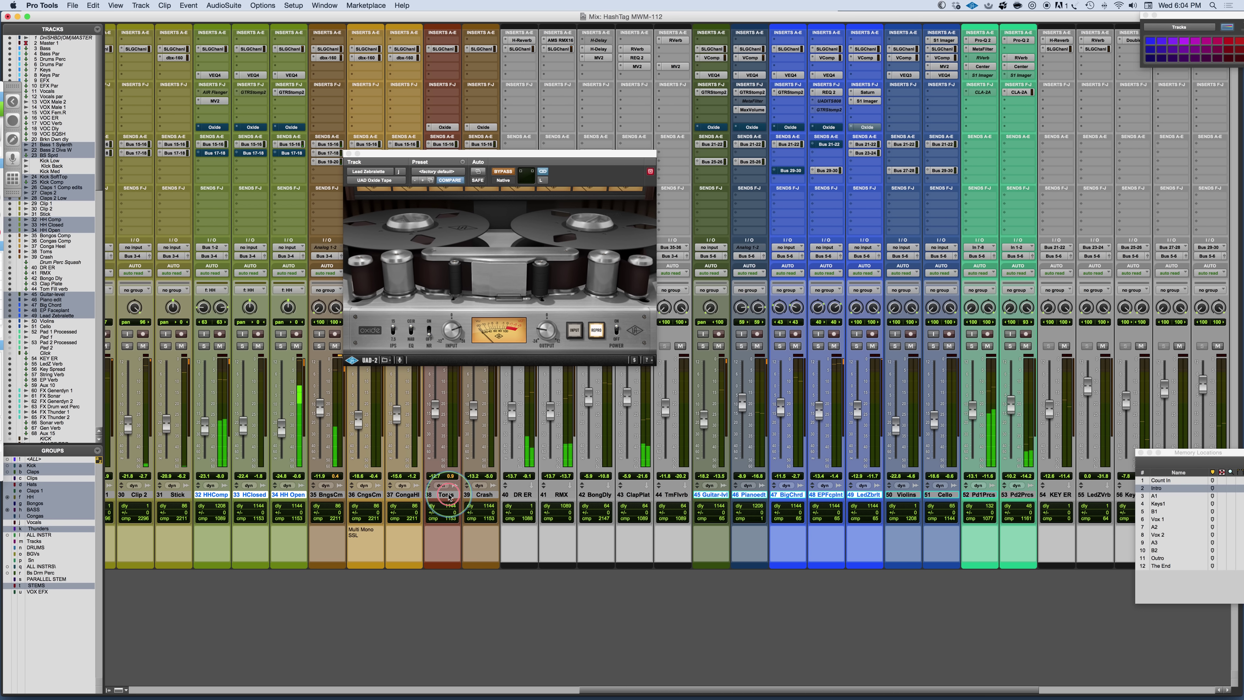
left_click(482, 494, "shift")
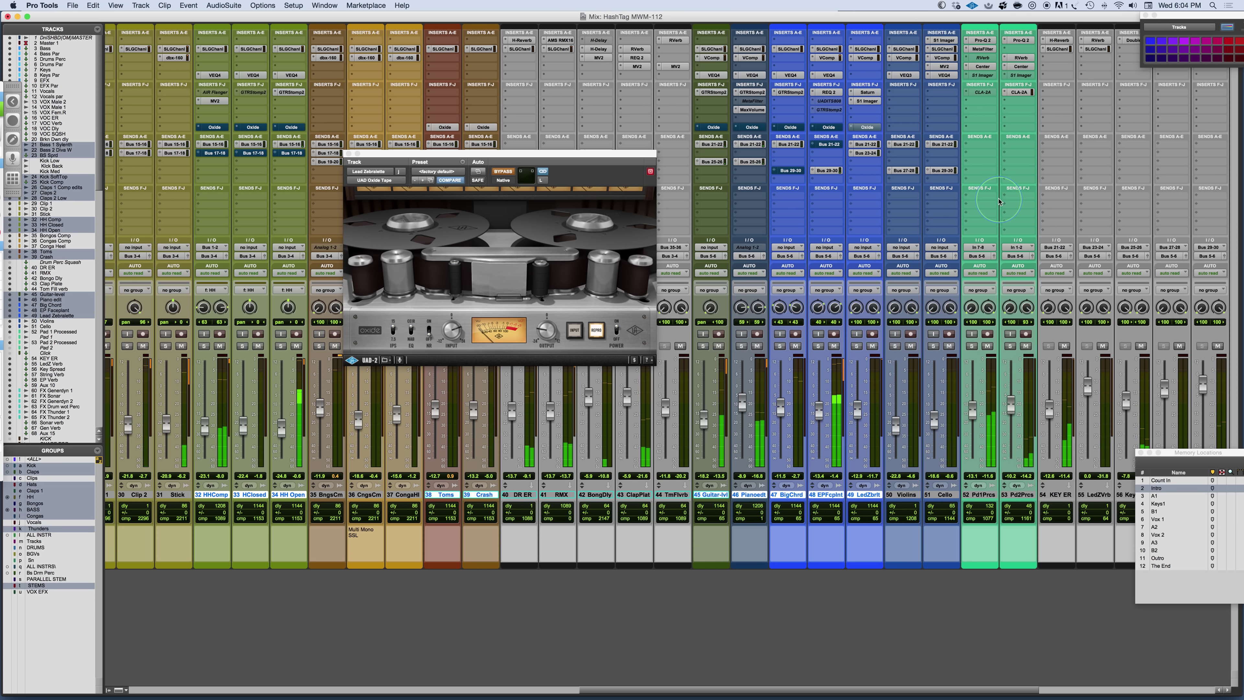
left_click(829, 127, "alt+super")
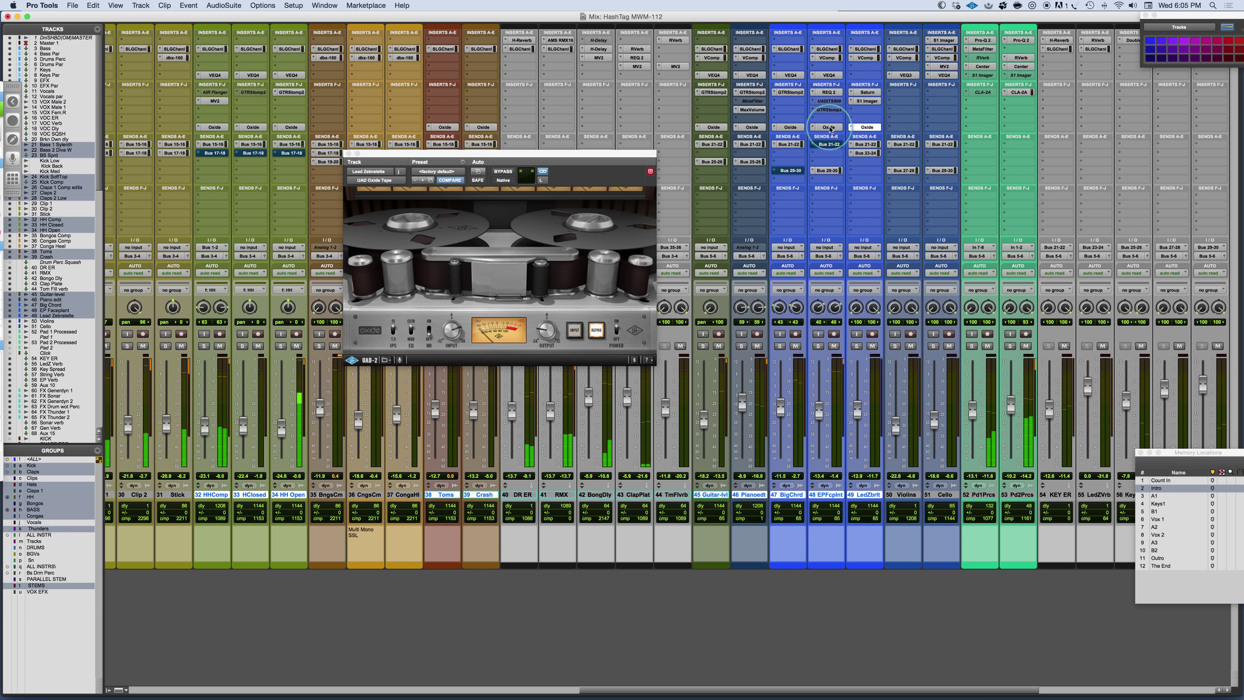
left_click(829, 127, "alt+super")
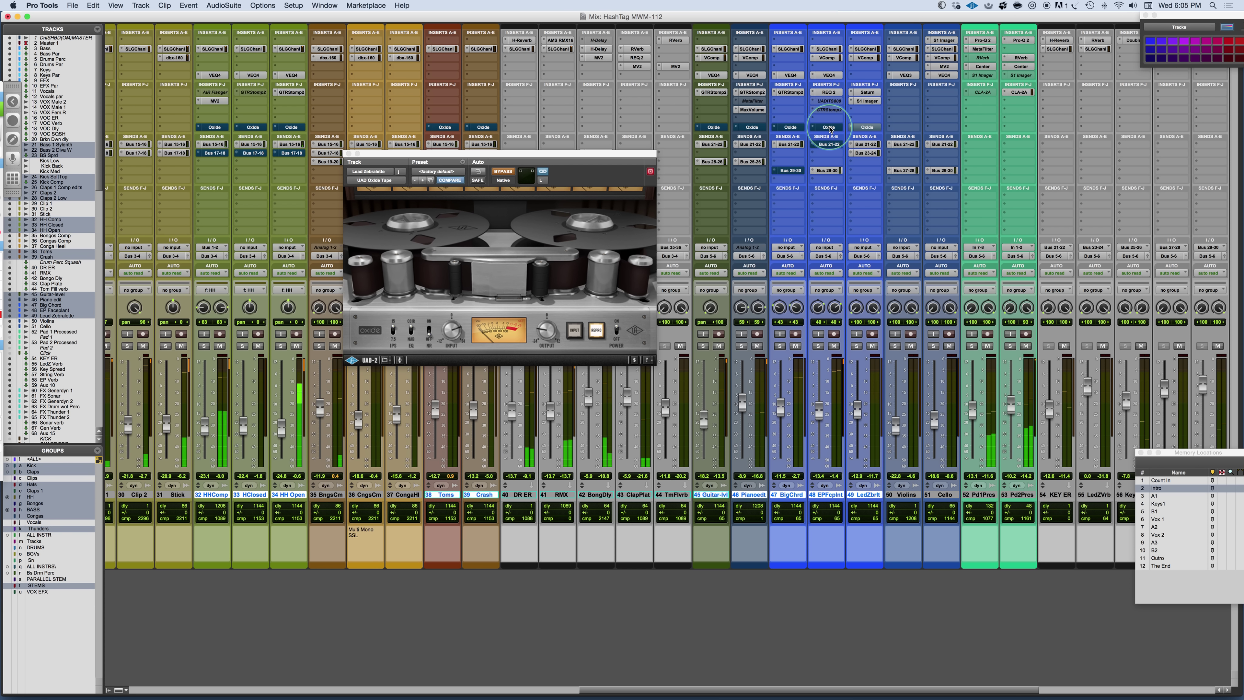
left_click(829, 127, "alt+super")
Step: Compare the full mix once more with all selected Oxide Tape inserts bypassed, then re-enabled, while viewing the percussion tracks
scroll(205, 243, "left", 3)
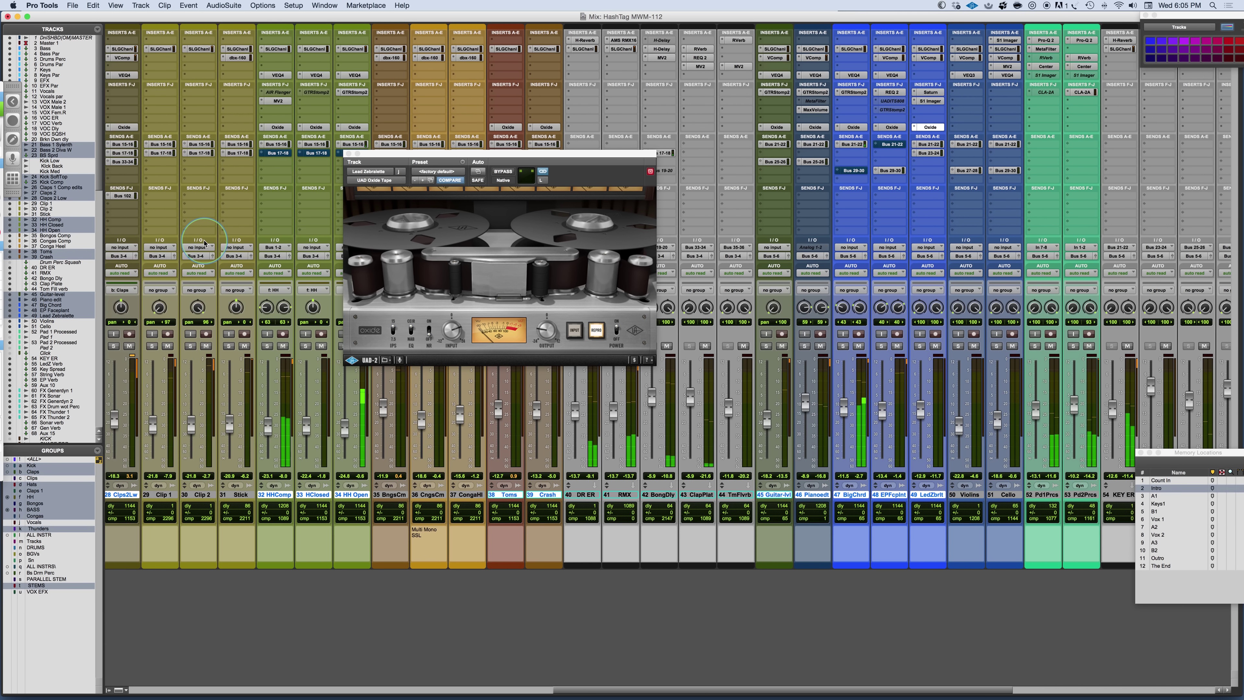
scroll(205, 243, "left", 3)
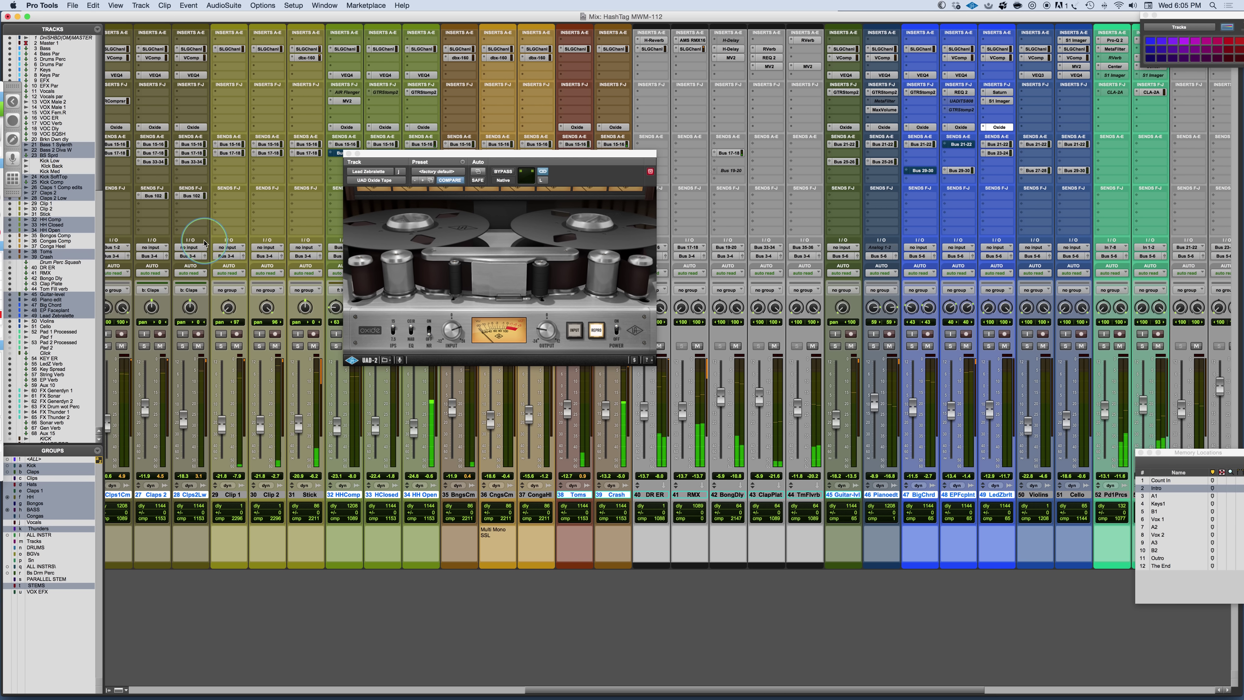
left_click(962, 127)
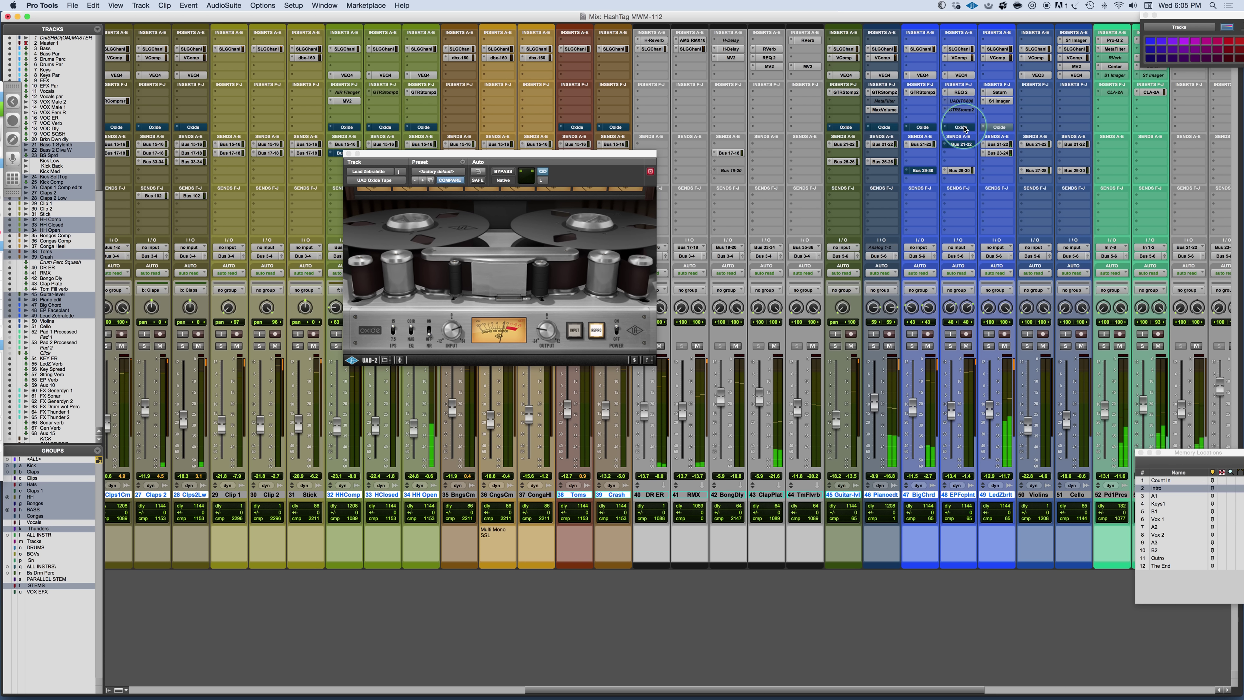
left_click(962, 128, "alt+super")
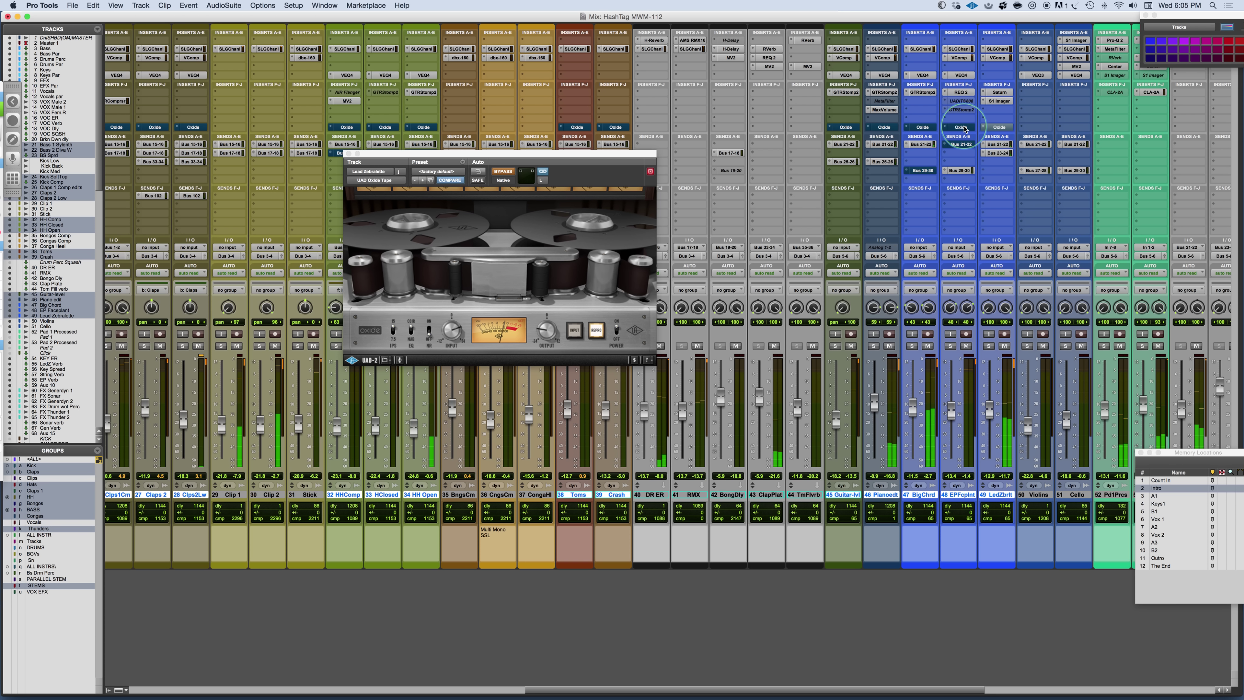
left_click(961, 127, "alt+super")
Step: Solo tracks 52 and 53, insert Oxide Tape on Pad 1 Processed, and copy it to Pad 2 Processed
scroll(885, 343, "right", 5)
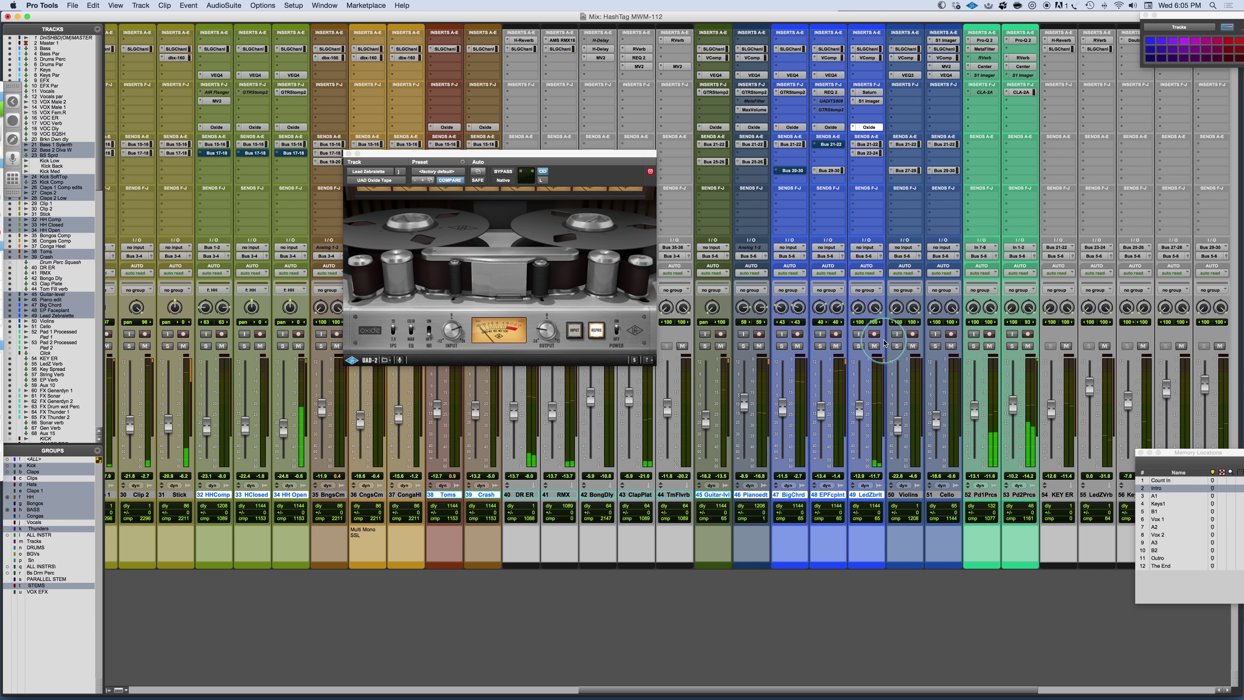
scroll(884, 343, "right", 1)
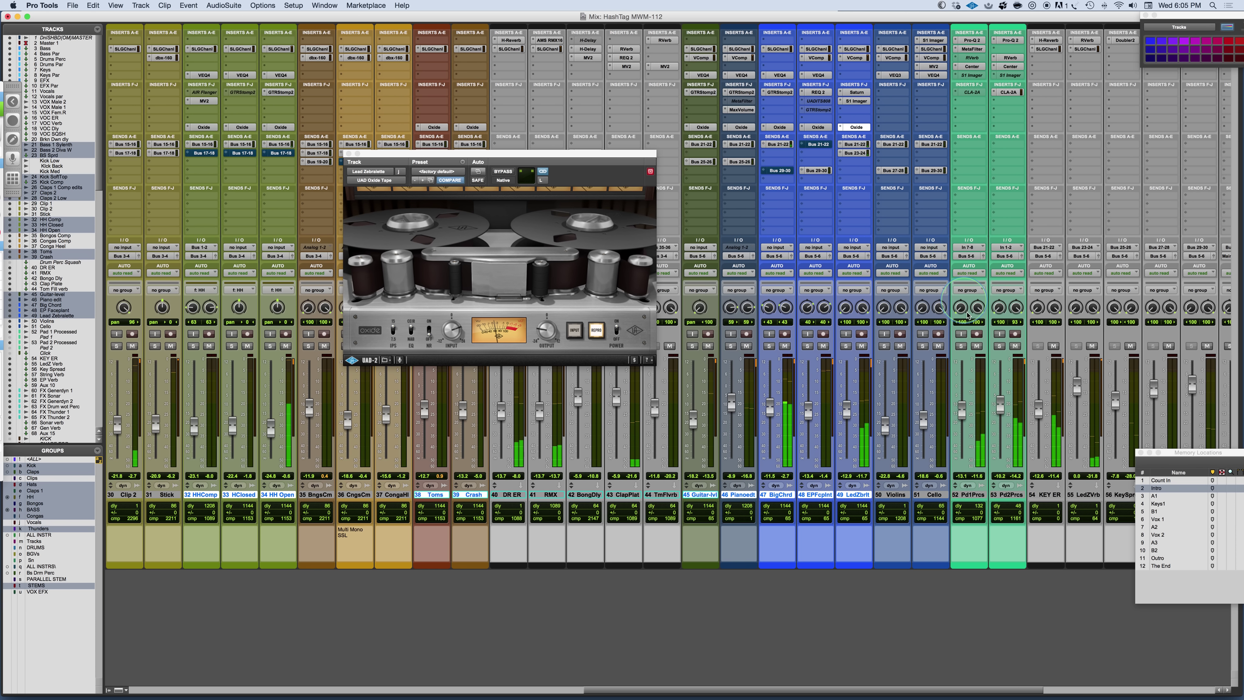
left_click(961, 346)
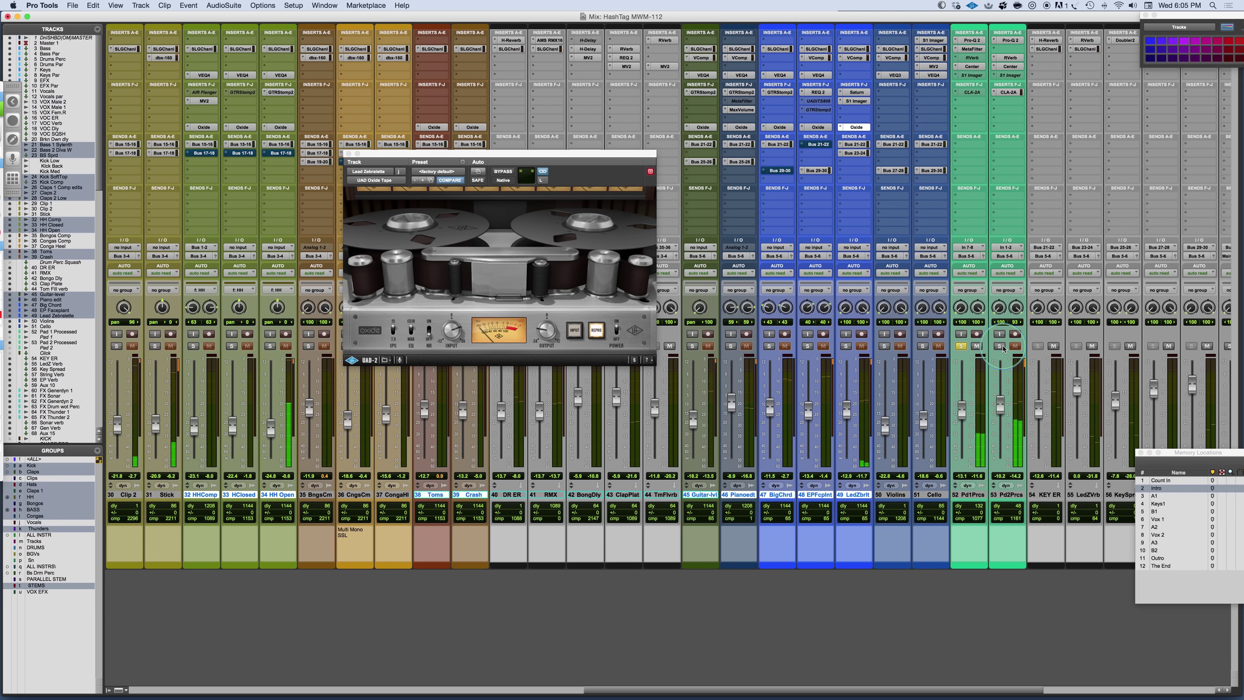
left_click(999, 346)
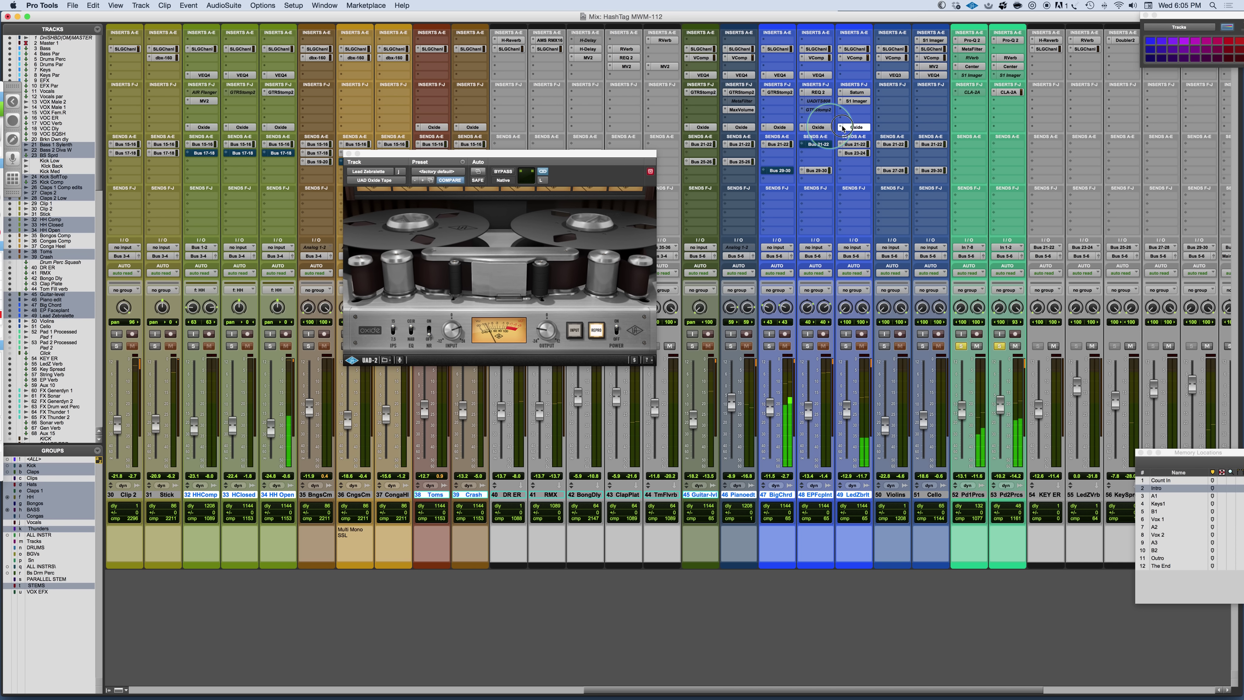
left_click(968, 128)
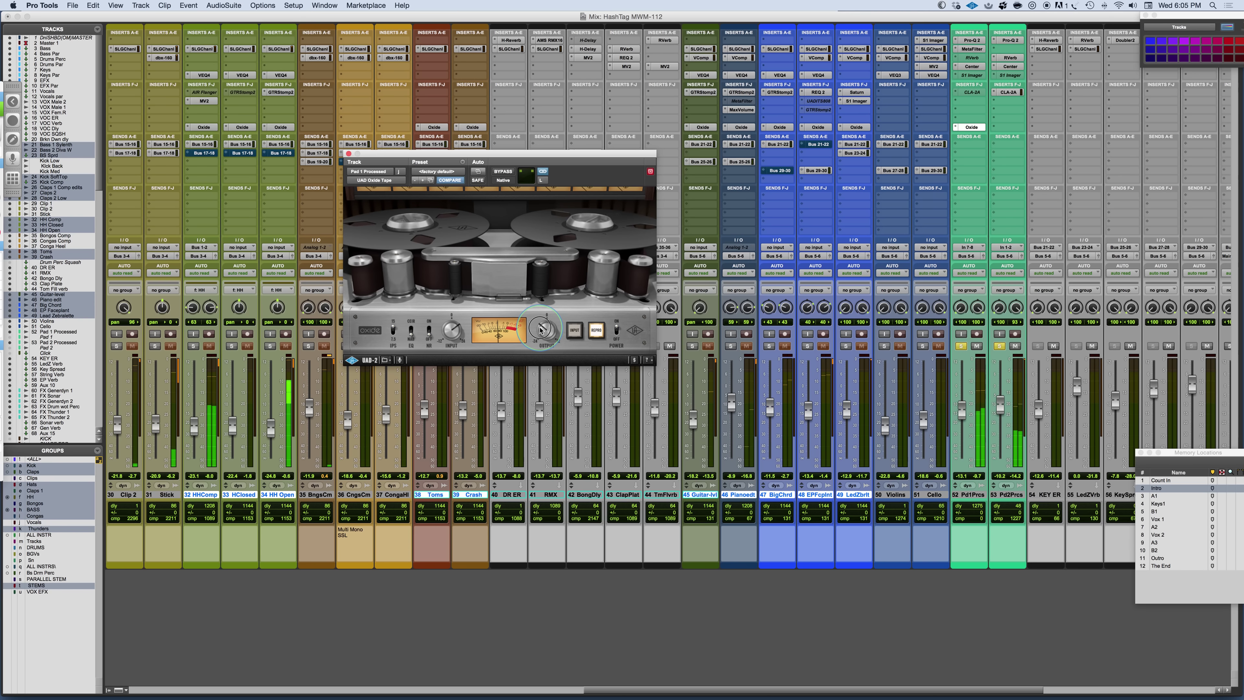
left_click_drag(970, 131, 1008, 128)
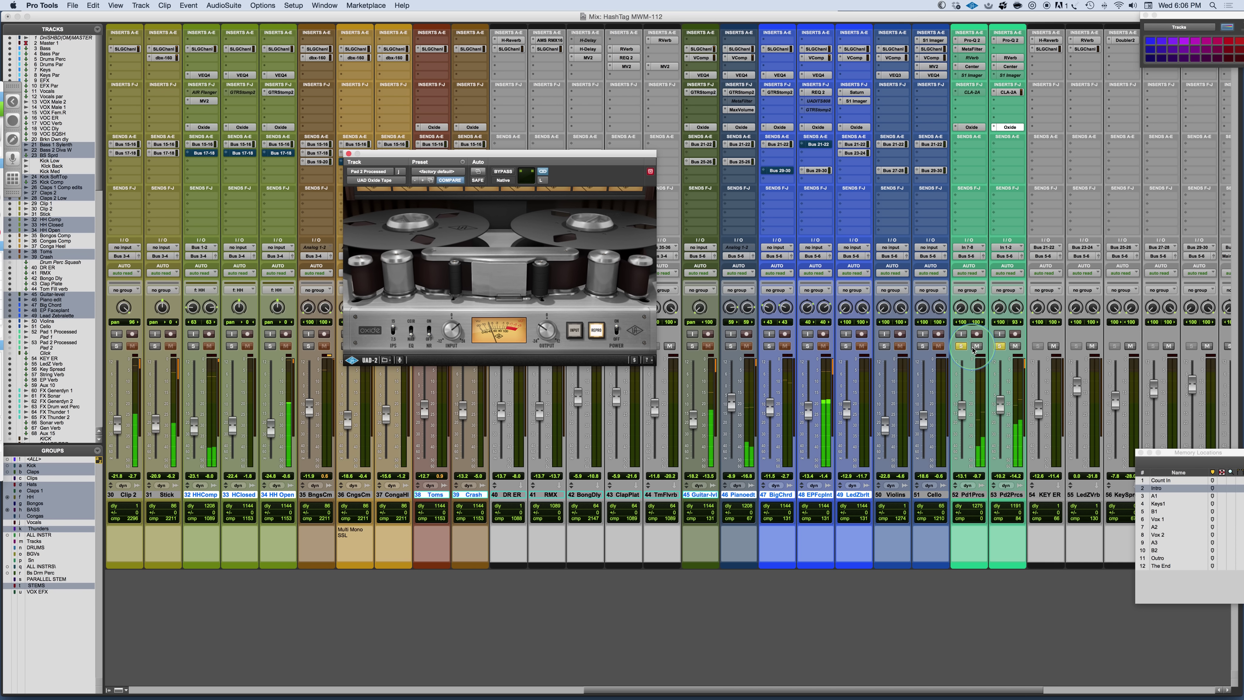
Step: Clear the solos on tracks 52 and 53 and add both pad tracks to the selection
left_click(1004, 344)
left_click(999, 346, "alt")
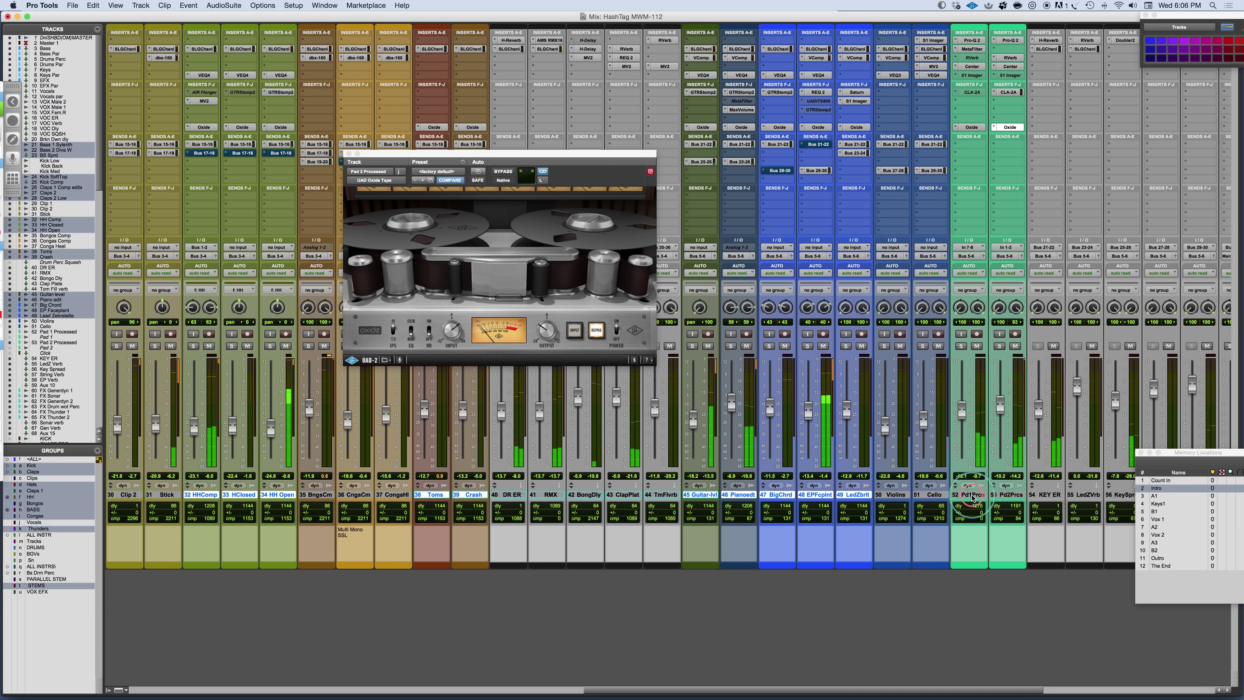
left_click(982, 494)
left_click(1011, 491, "shift")
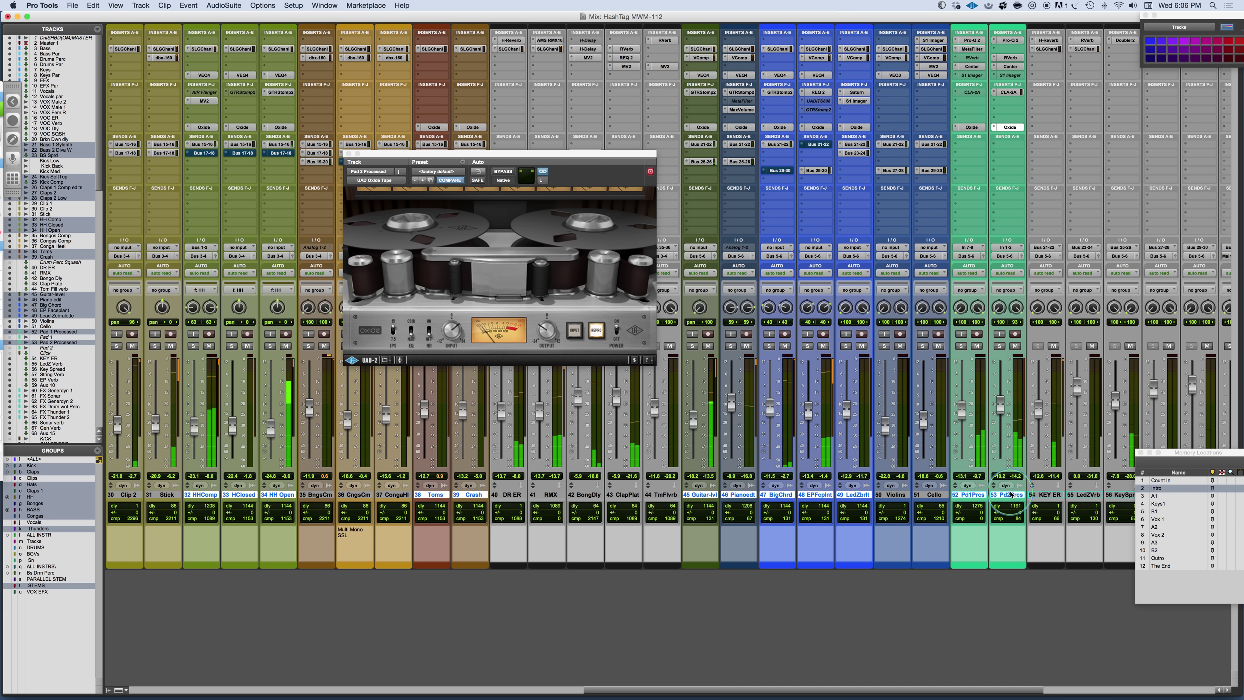
Step: Open Oxide Tape on track 21, Bass 1 Sylenth, solo the track, and fine-tune the plug-in's input and output
scroll(868, 500, "left", 6)
scroll(868, 500, "left", 10)
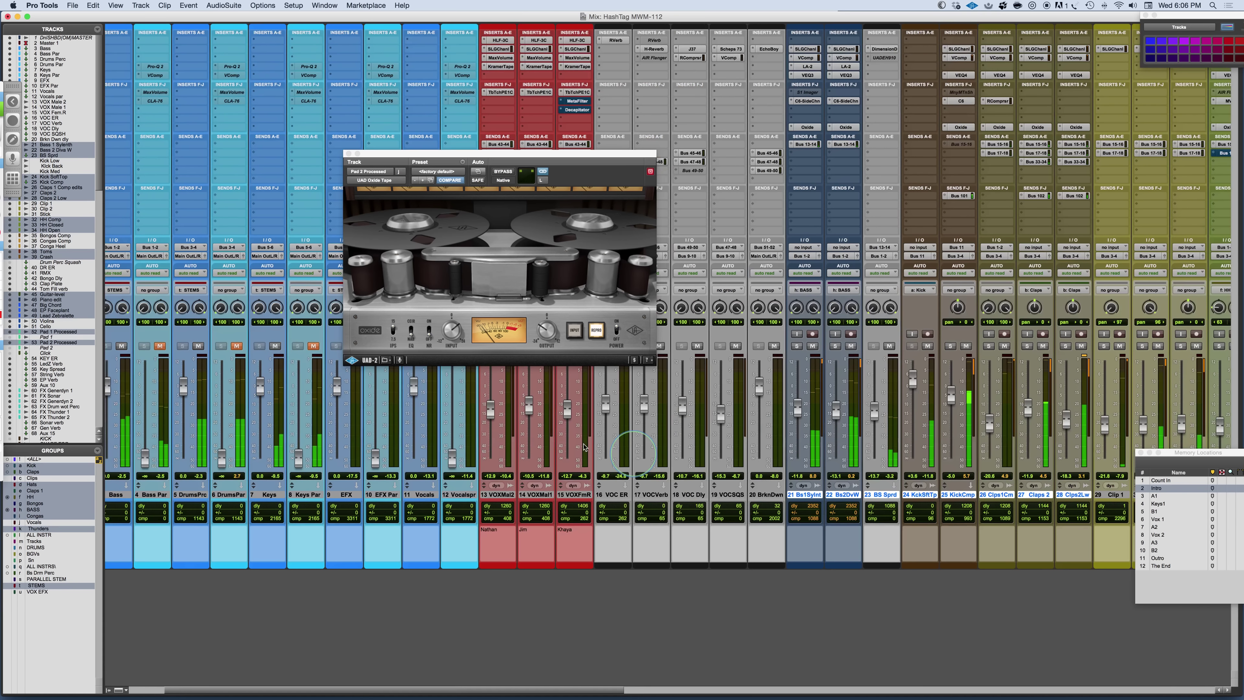
left_click_drag(604, 156, 416, 160)
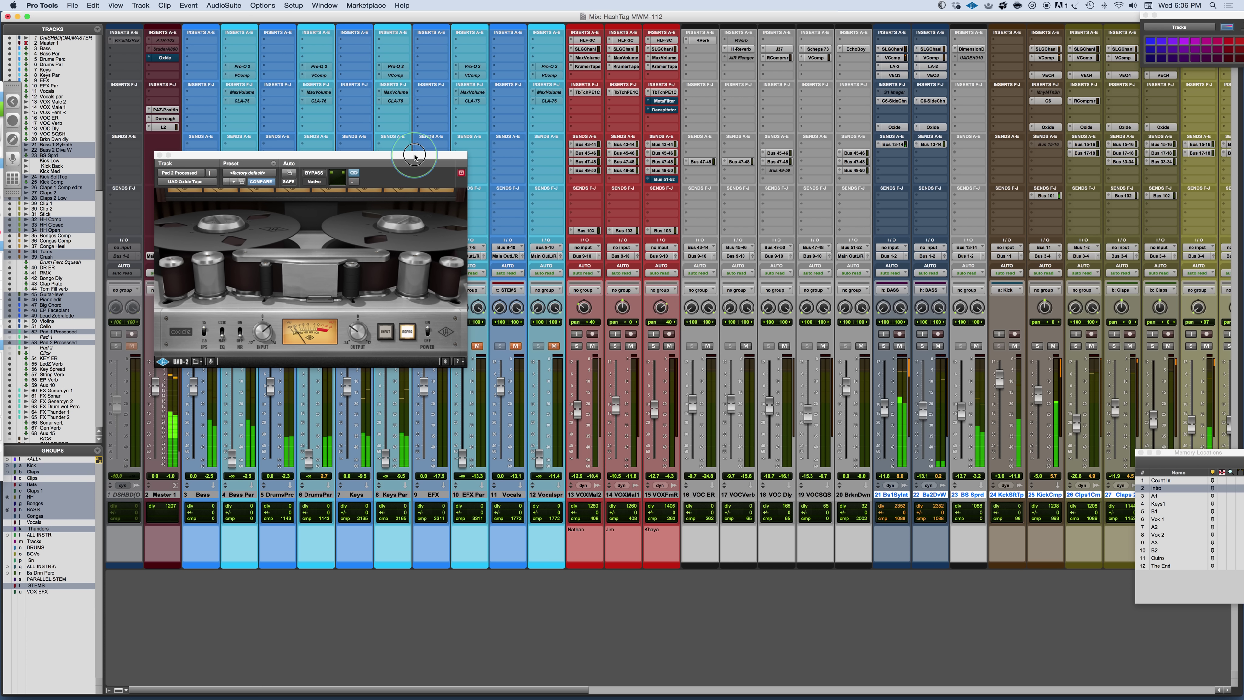
left_click(892, 129)
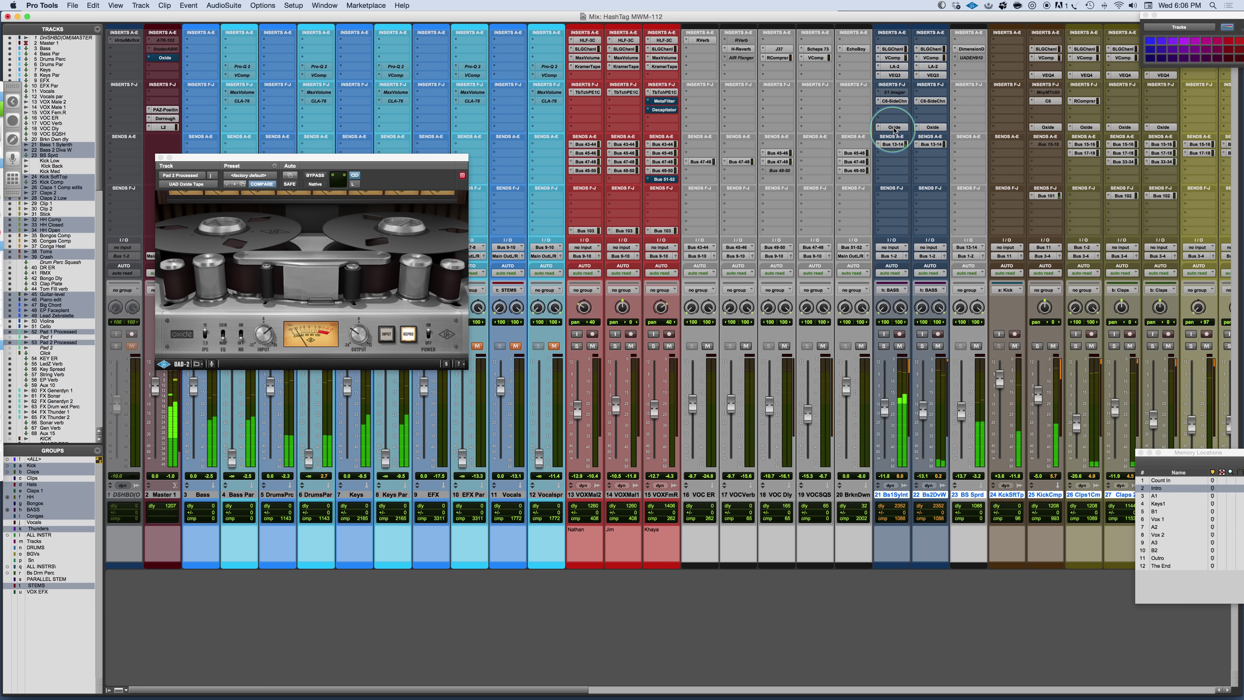
left_click(391, 164)
left_click_drag(390, 163, 733, 142)
left_click(883, 346)
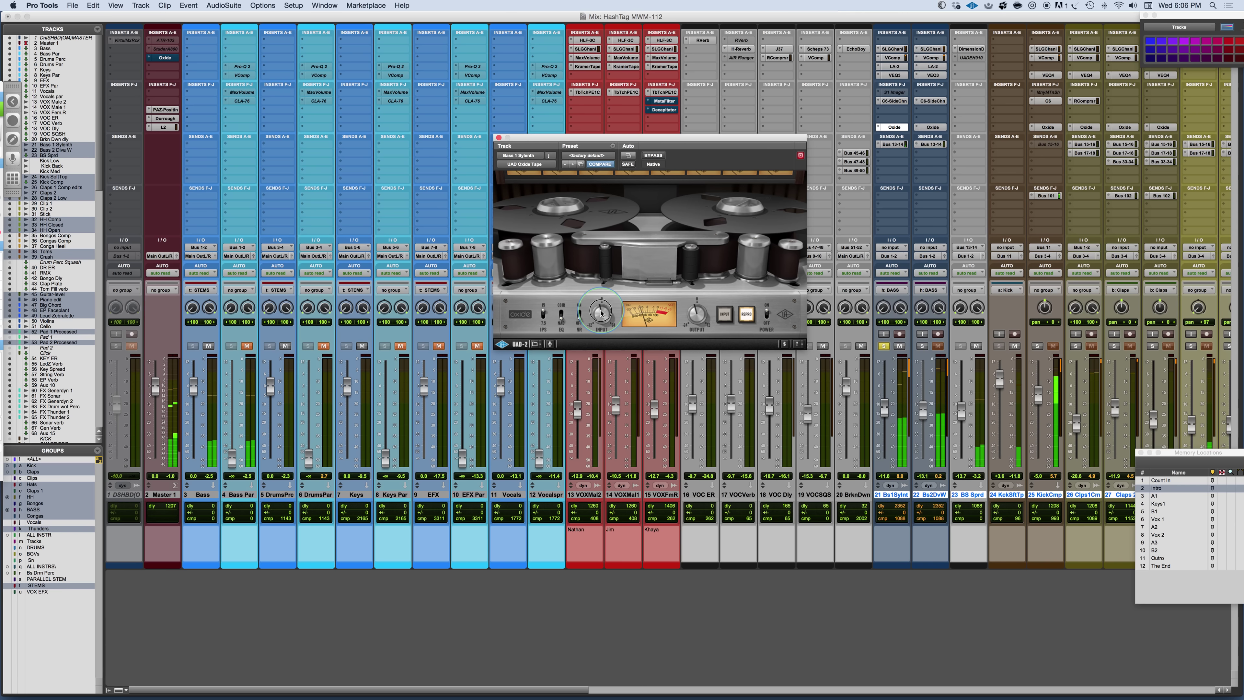
left_click(601, 312)
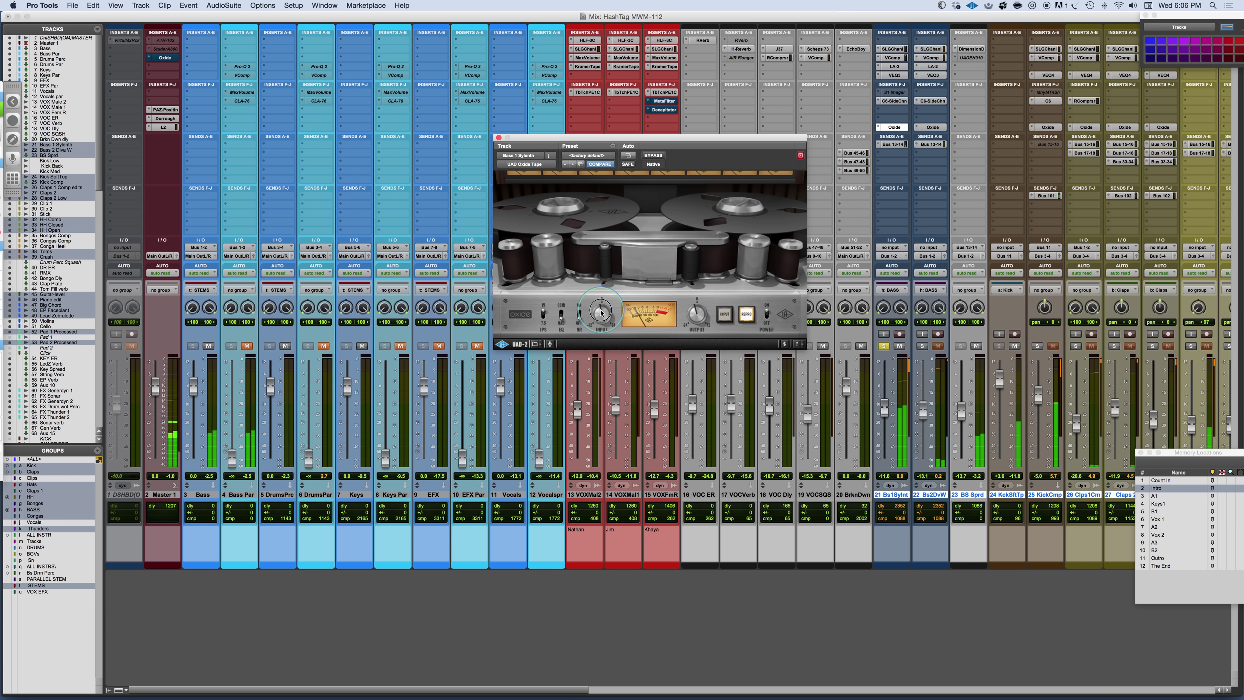
left_click(698, 308)
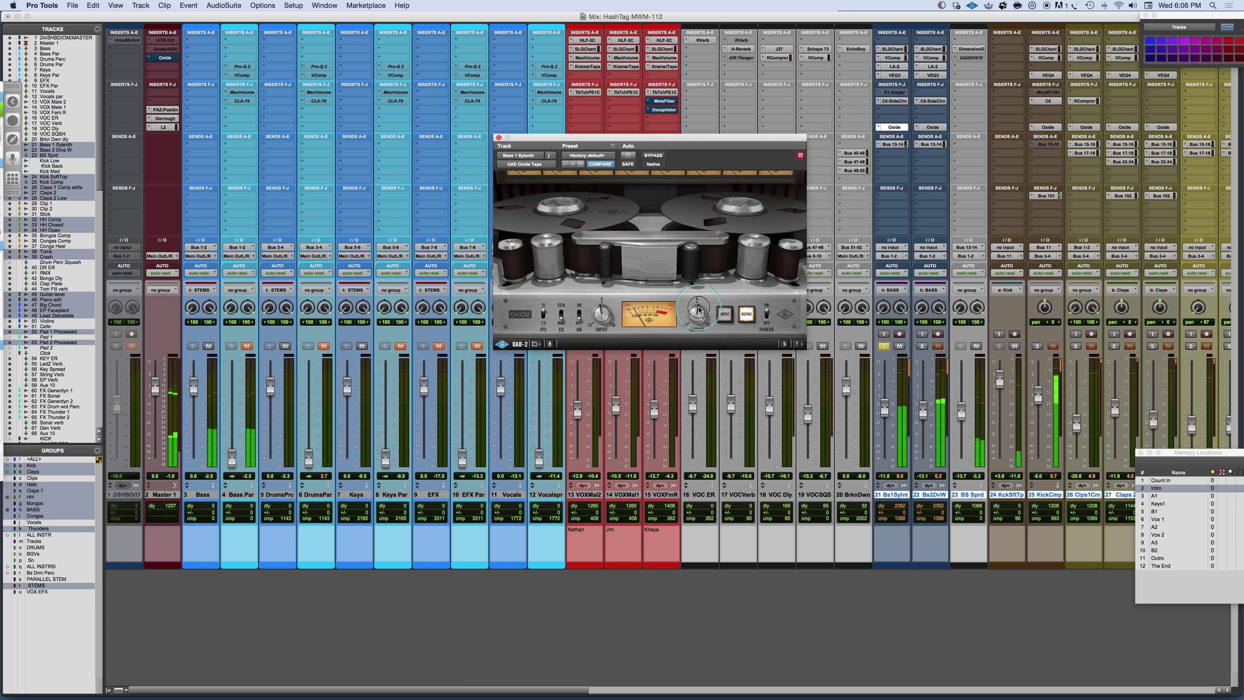
Step: Open Oxide Tape on track 22, Bass 2 Dive W, fine-tune its input level, and add the track to the solo
left_click(934, 128)
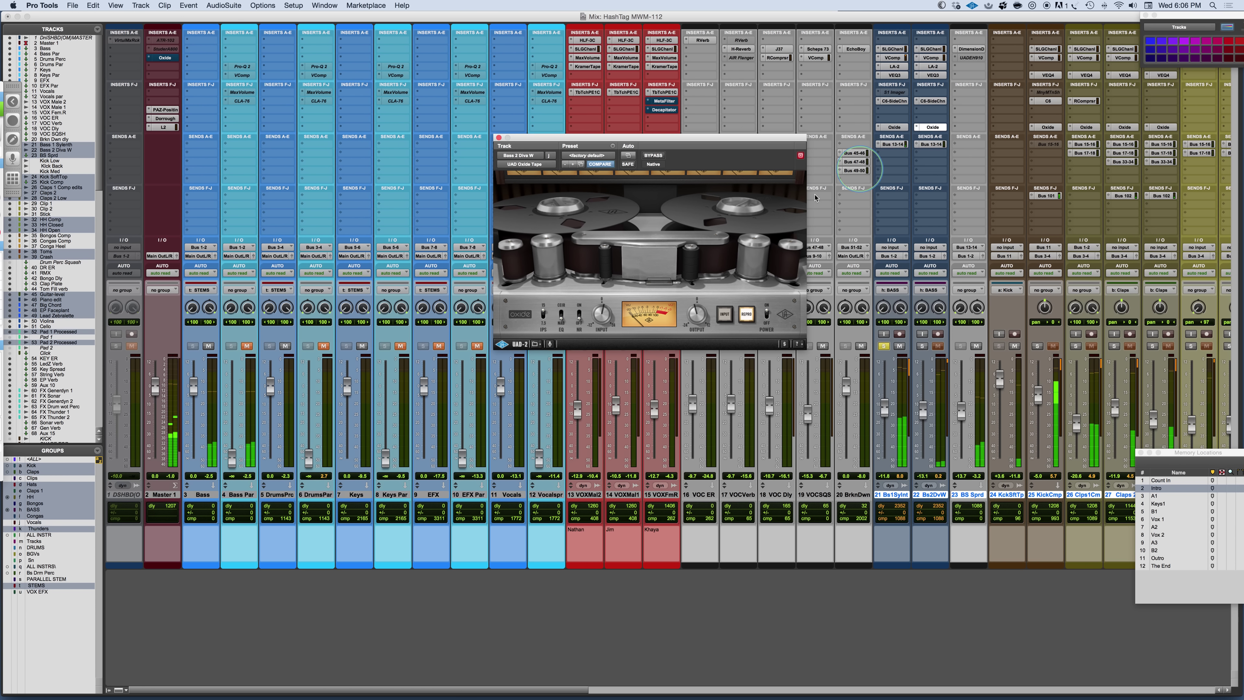
left_click(605, 308)
left_click_drag(605, 309, 601, 316)
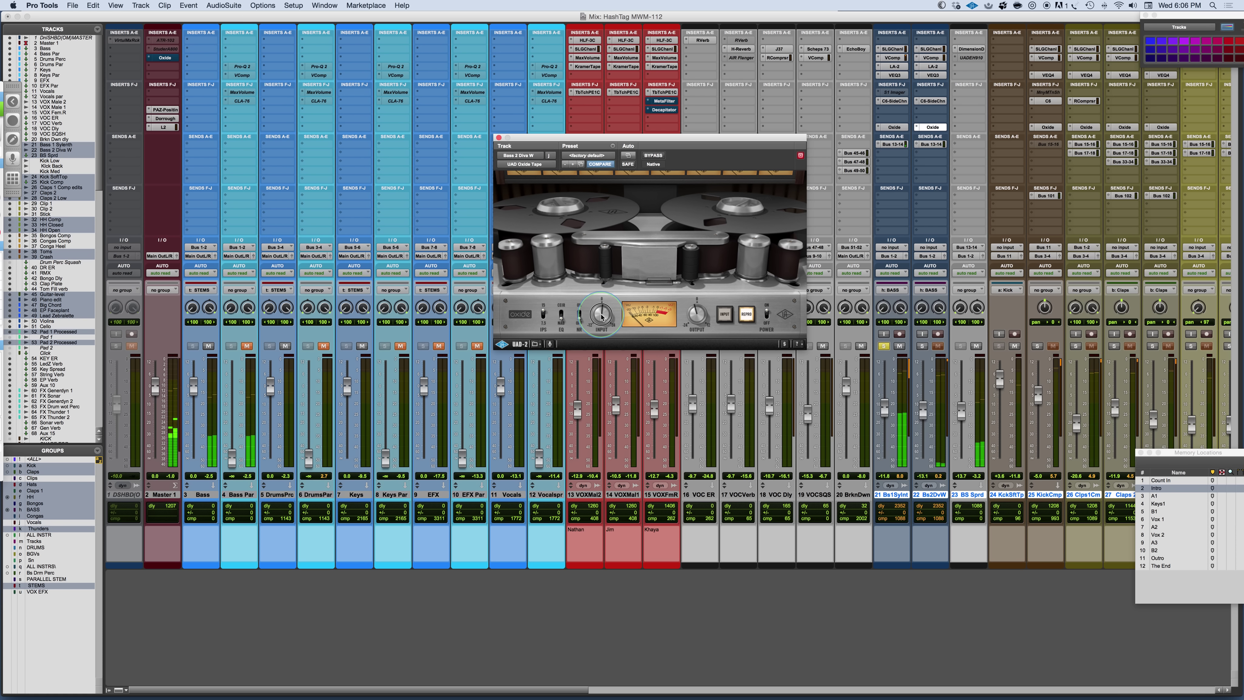
left_click(923, 349)
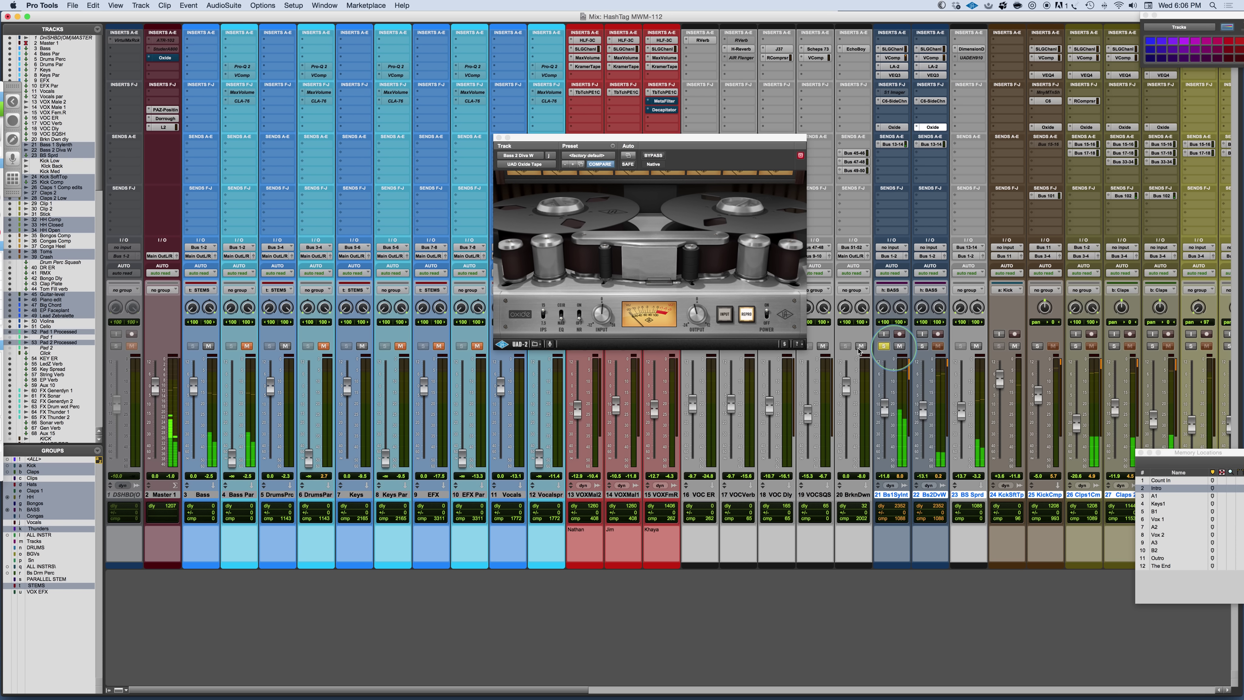
left_click(600, 310)
left_click_drag(600, 310, 600, 313)
Step: Reopen Oxide Tape on track 21, Bass 1 Sylenth, and clear the solos on both bass tracks
left_click(894, 127)
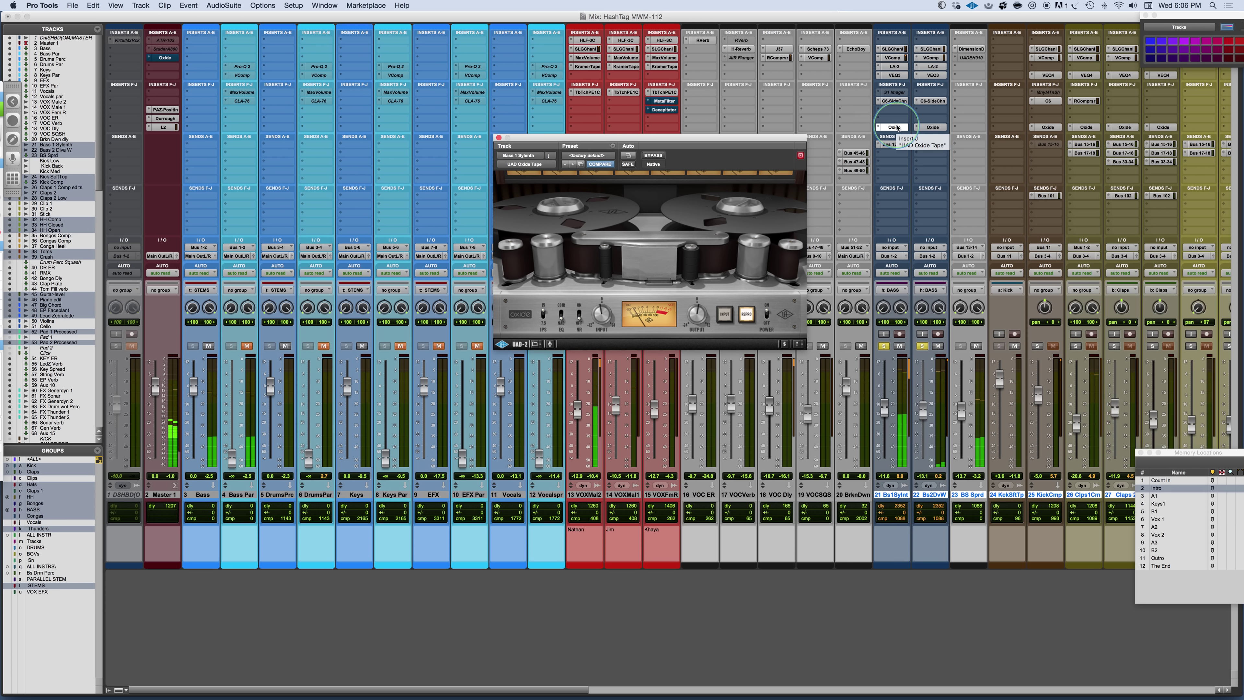
left_click(885, 347)
left_click(884, 346)
left_click(790, 365)
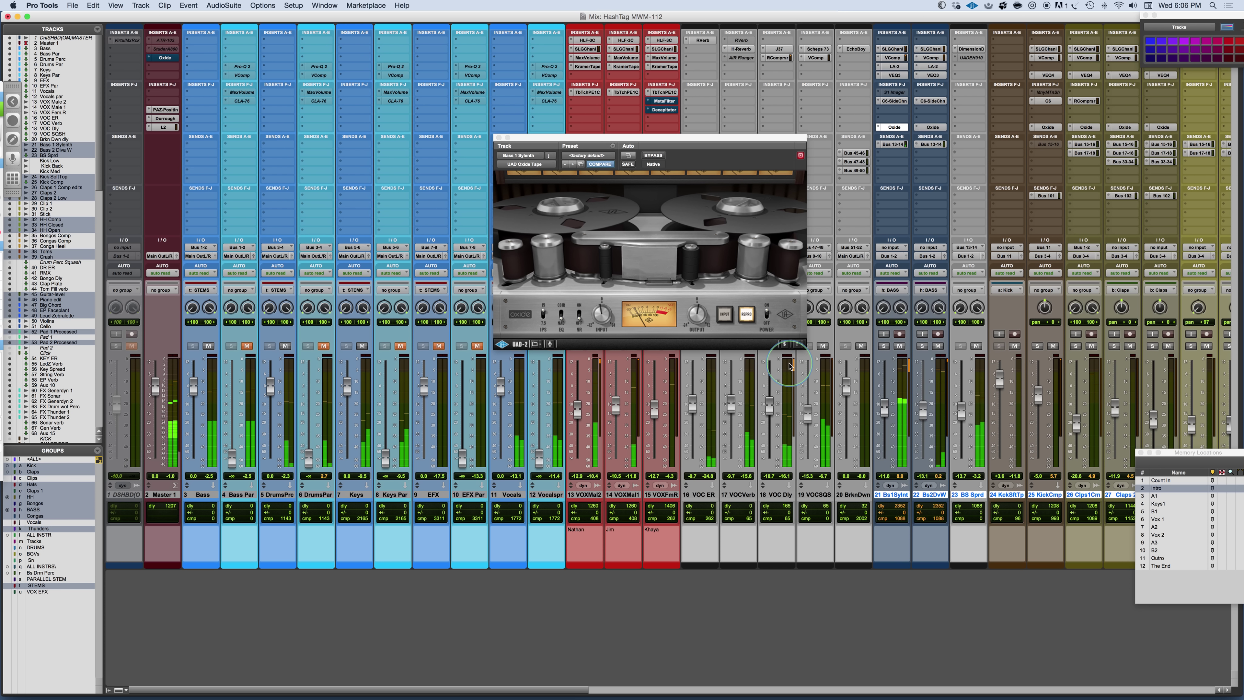
left_click(867, 152)
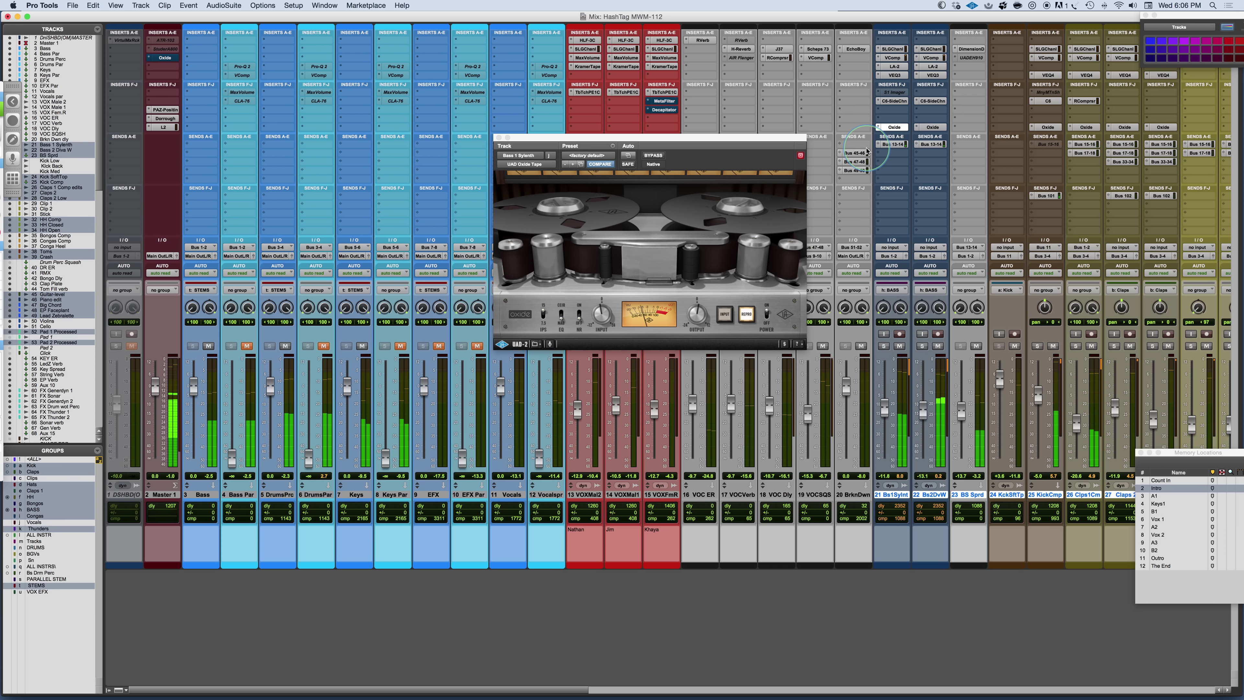
Step: Bypass the Oxide Tape inserts on all selected tracks at once to hear the mix without them
scroll(898, 172, "right", 3)
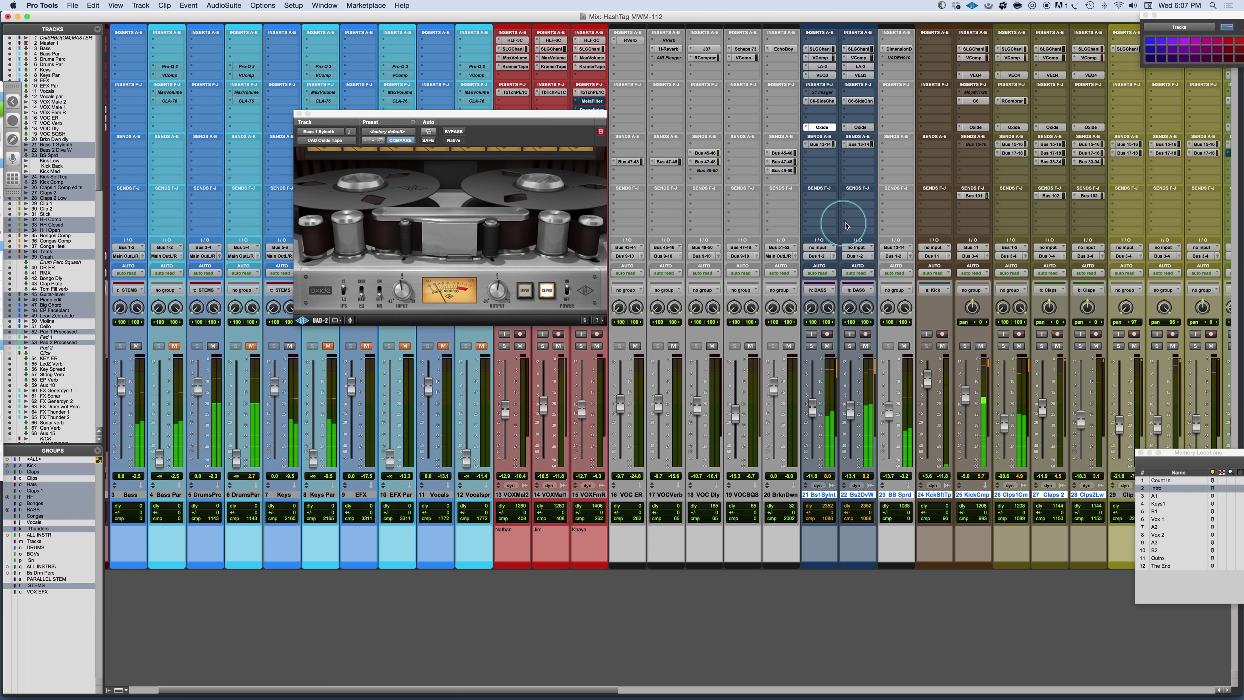
scroll(846, 225, "right", 10)
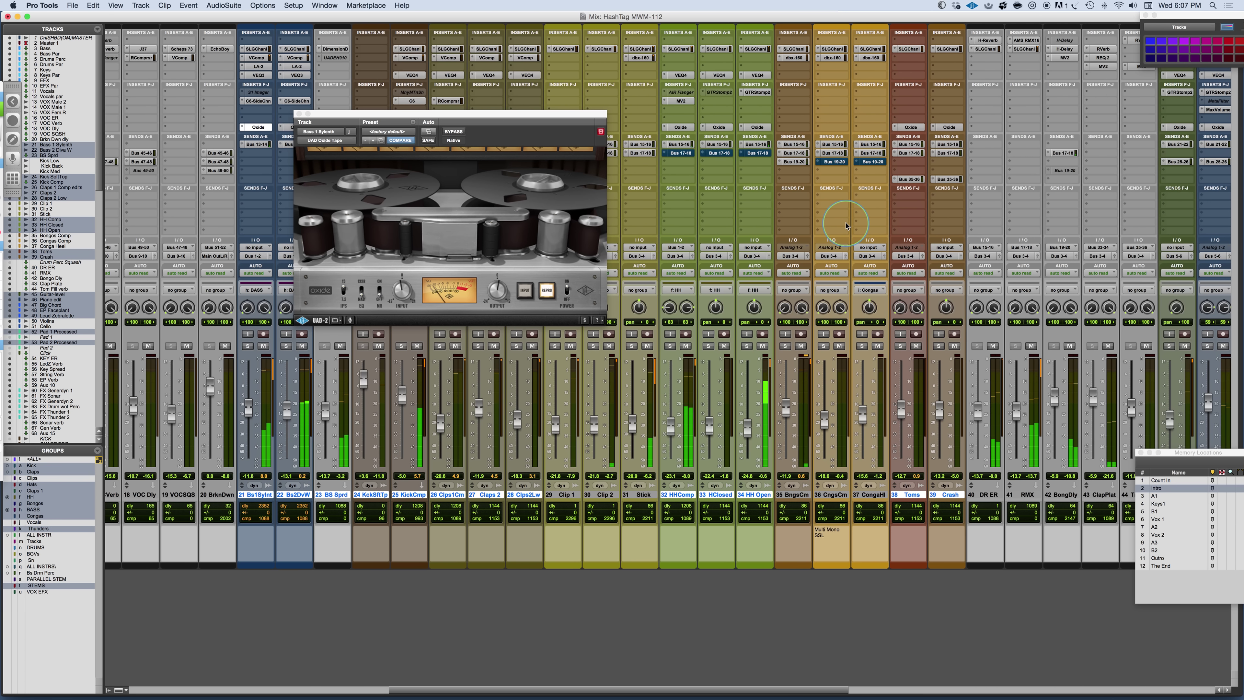
left_click(757, 127, "alt+super")
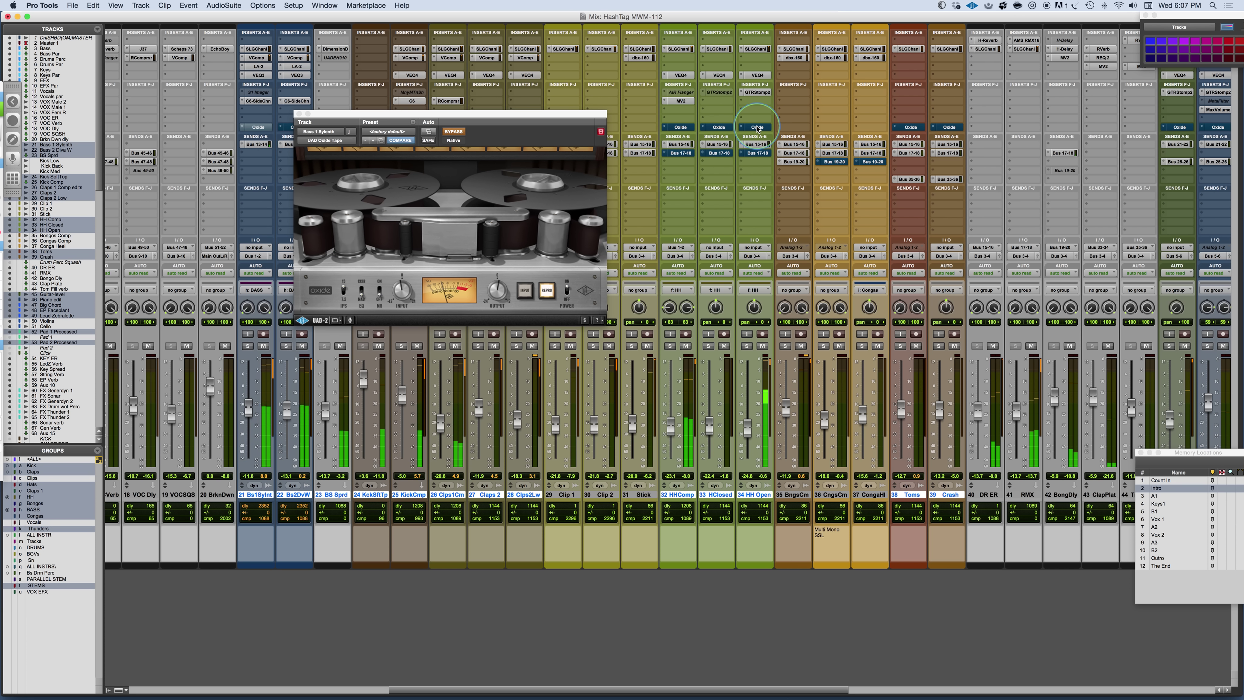
Step: Re-enable Oxide Tape on all selected tracks, compare once more against bypass, and move the plug-in window clear of the inserts
left_click(757, 128, "alt+super")
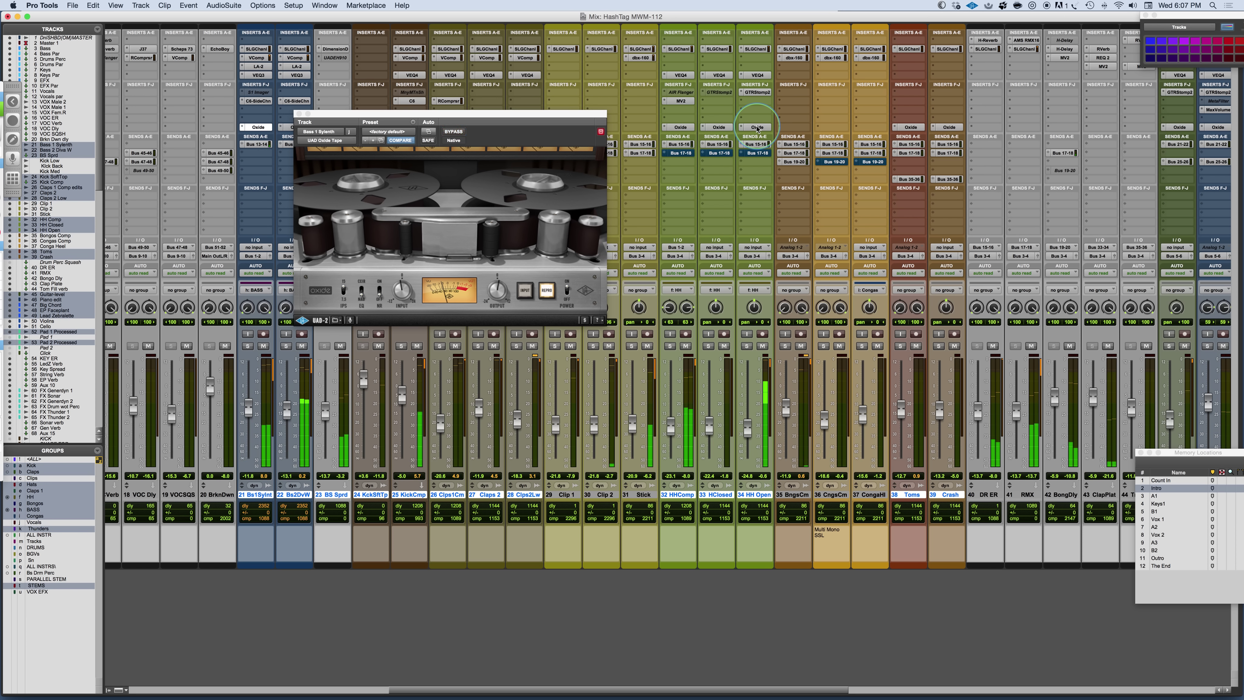
left_click_drag(565, 119, 747, 237)
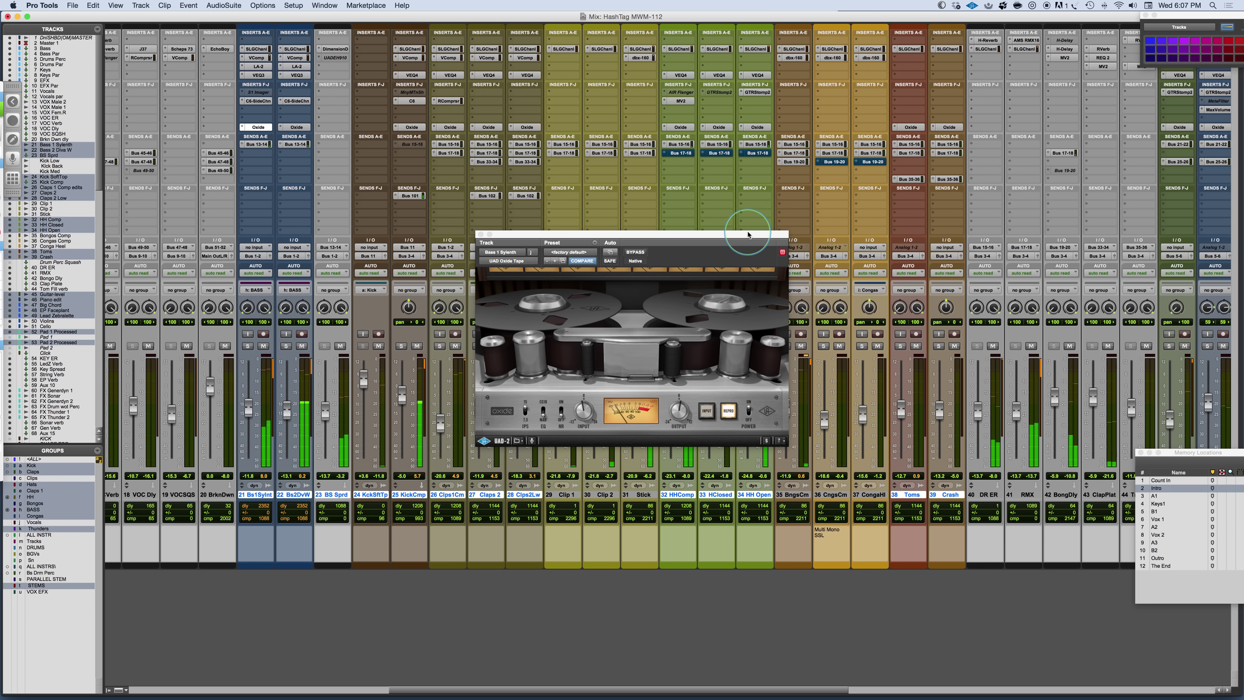
left_click(412, 127, "alt+super")
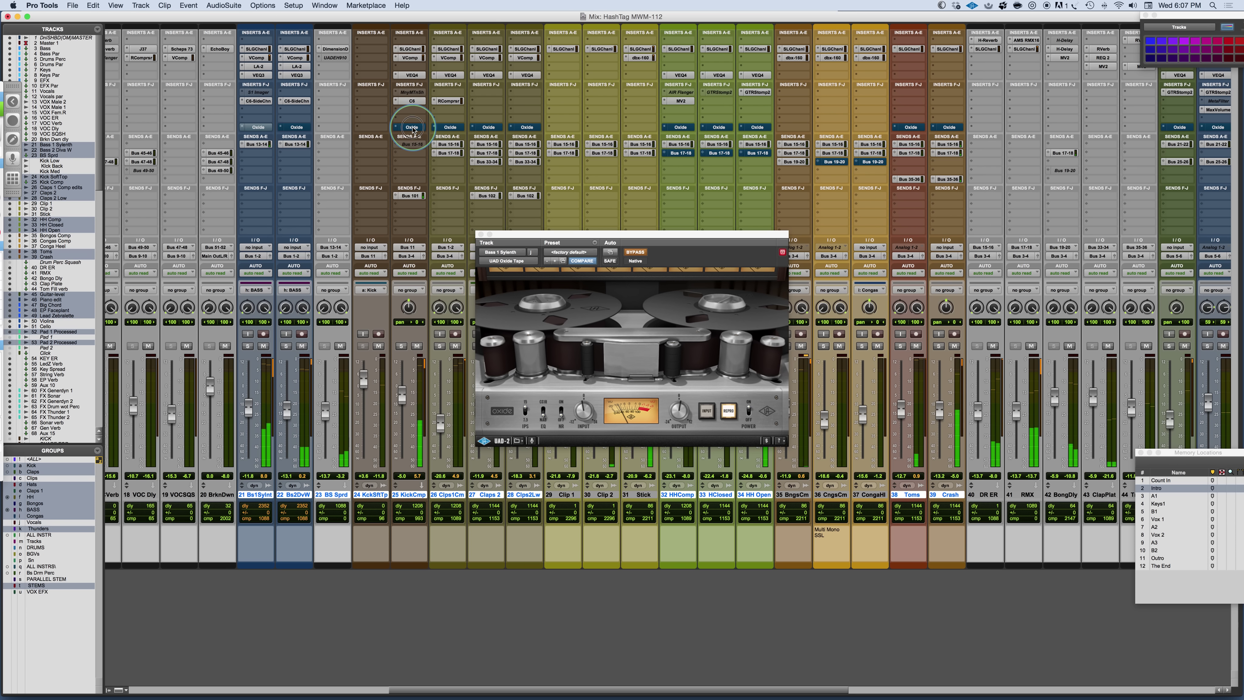
left_click(411, 127, "alt+super")
Step: Open Oxide Tape on Bass 1 Sylenth and Bass 2 Dive W in turn and adjust the Bass 2 tape speed switch
left_click(261, 128)
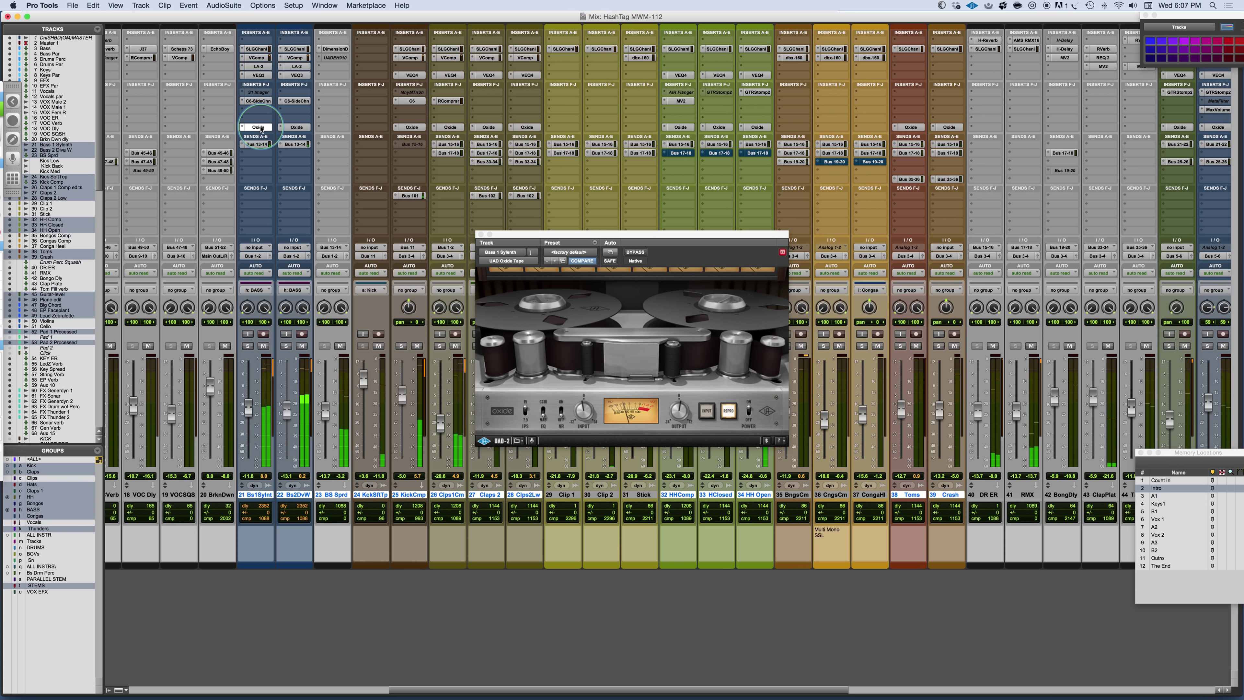
left_click(489, 398)
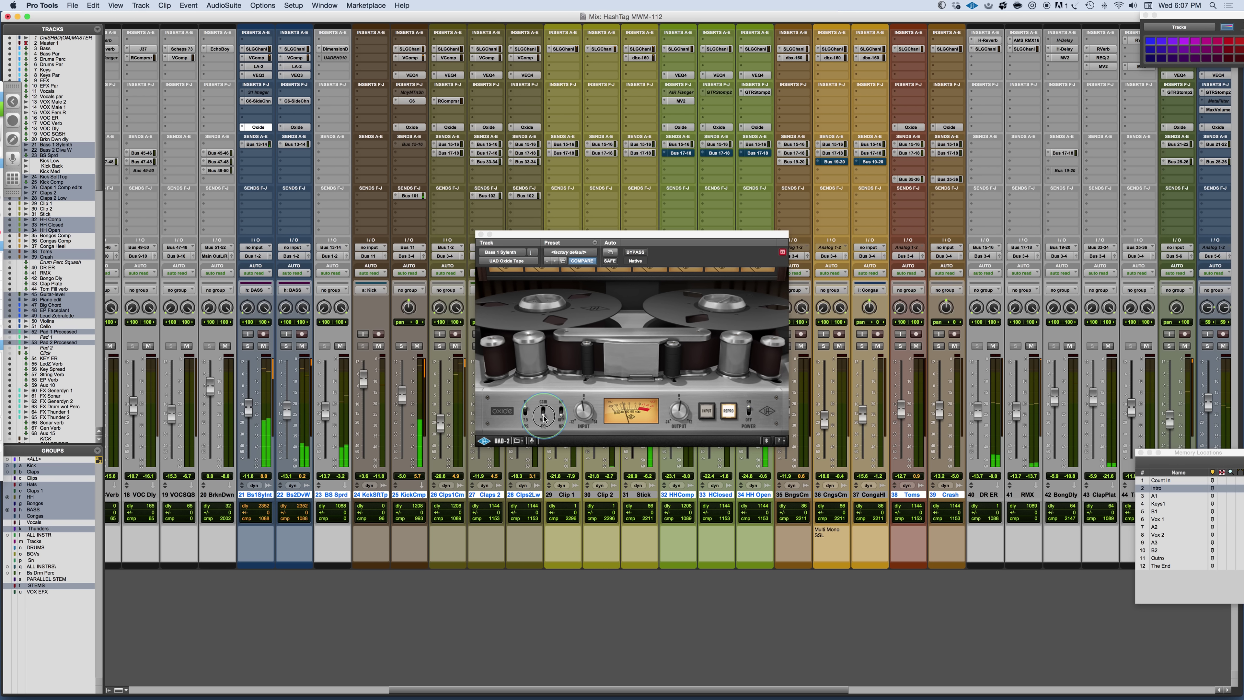
left_click(296, 127)
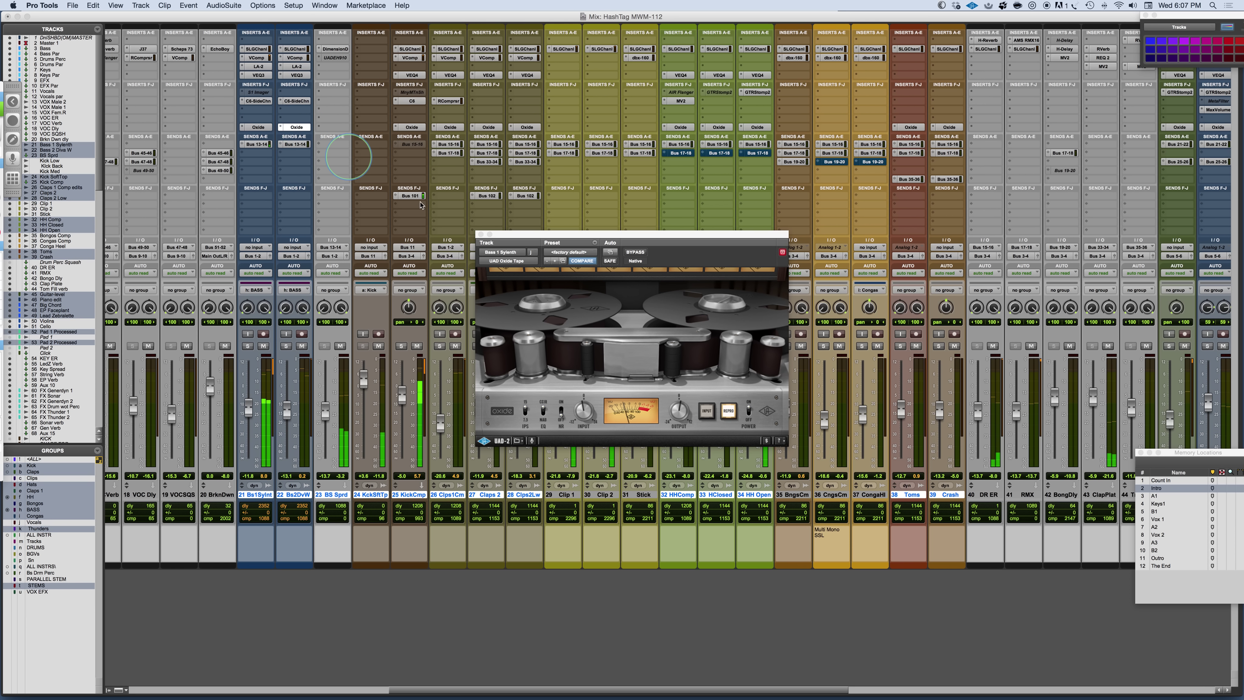
left_click(562, 413)
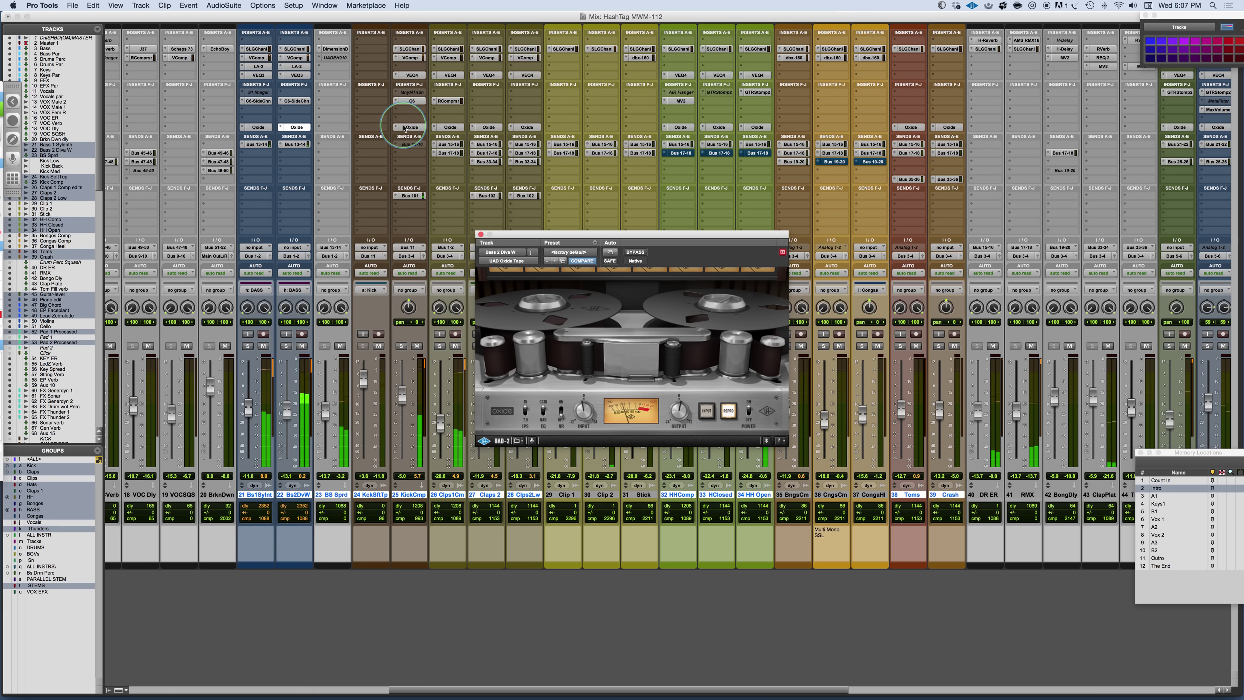
left_click(525, 411)
Step: Adjust the tape speed in Bass 1's Oxide Tape and open Bass 2's Oxide Tape in a second window above it
left_click(243, 127)
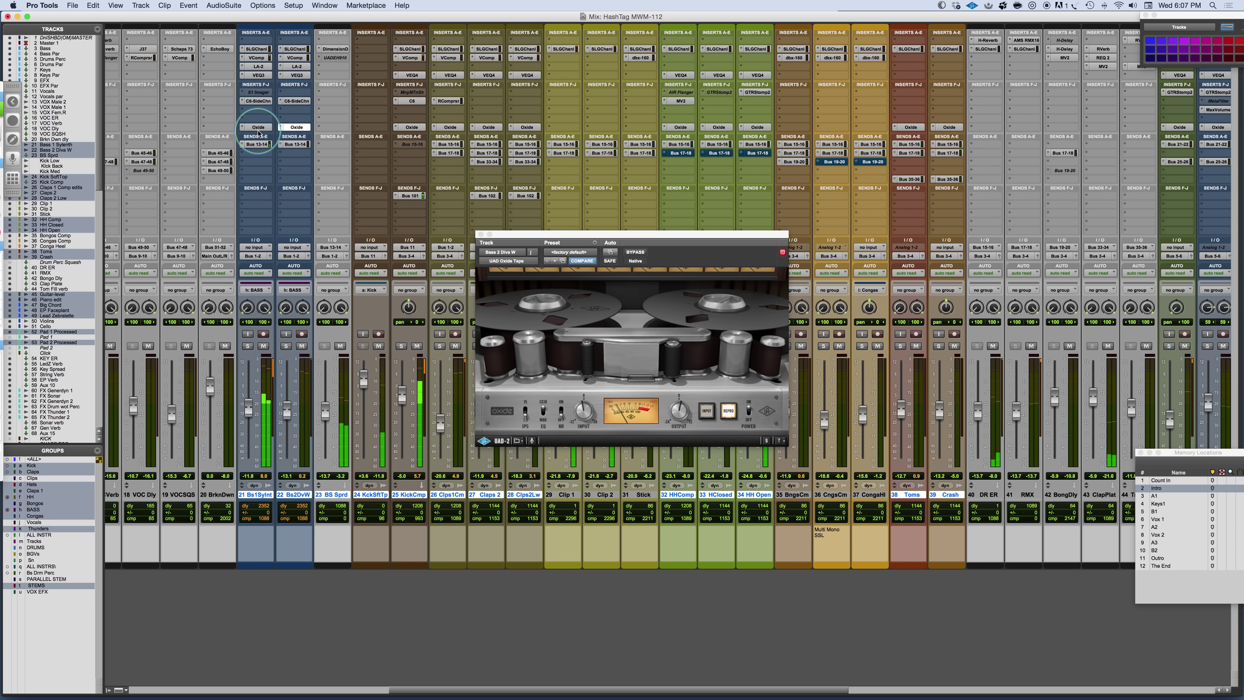
left_click(526, 412)
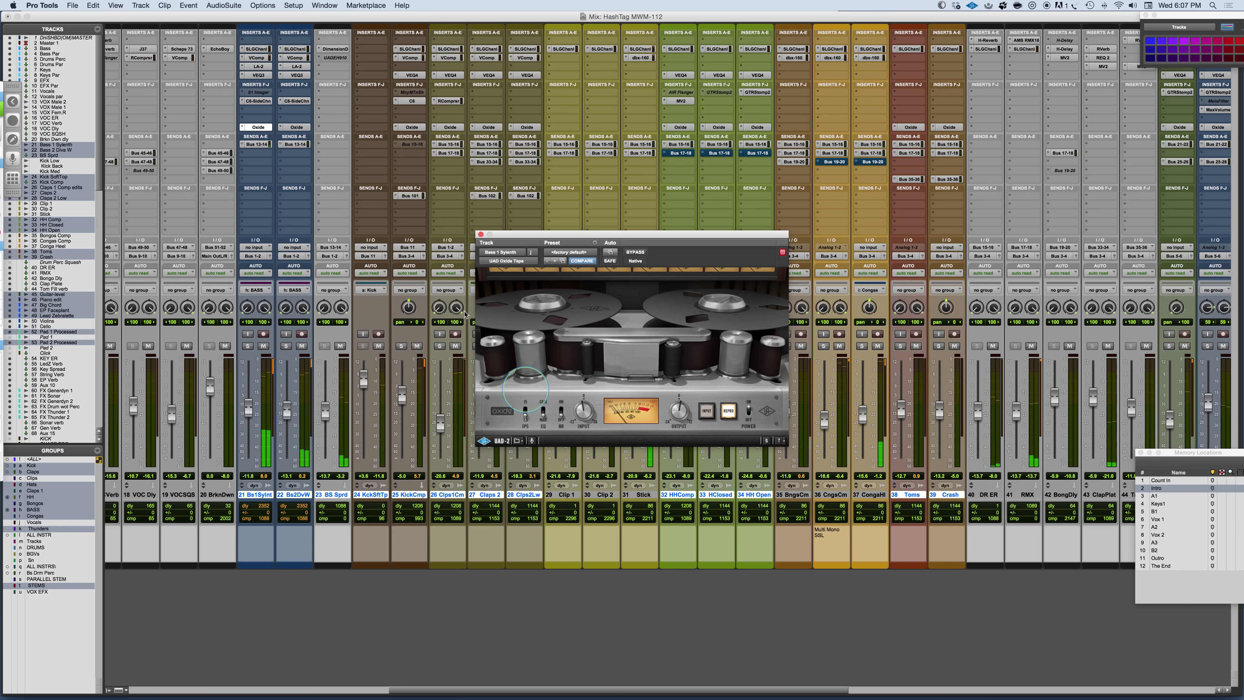
left_click(296, 127)
left_click_drag(242, 17, 710, 17)
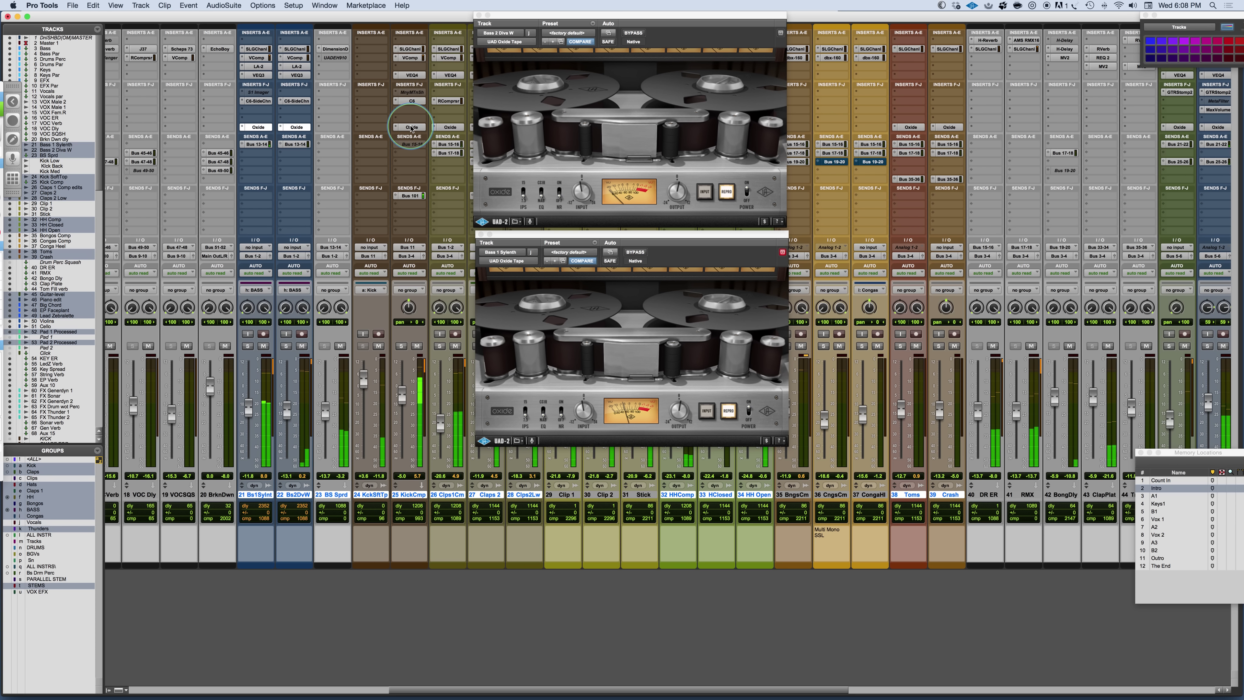
Step: Bypass and re-enable Oxide Tape on all selected tracks twice to compare the mix with and without it
left_click(411, 127, "alt+super")
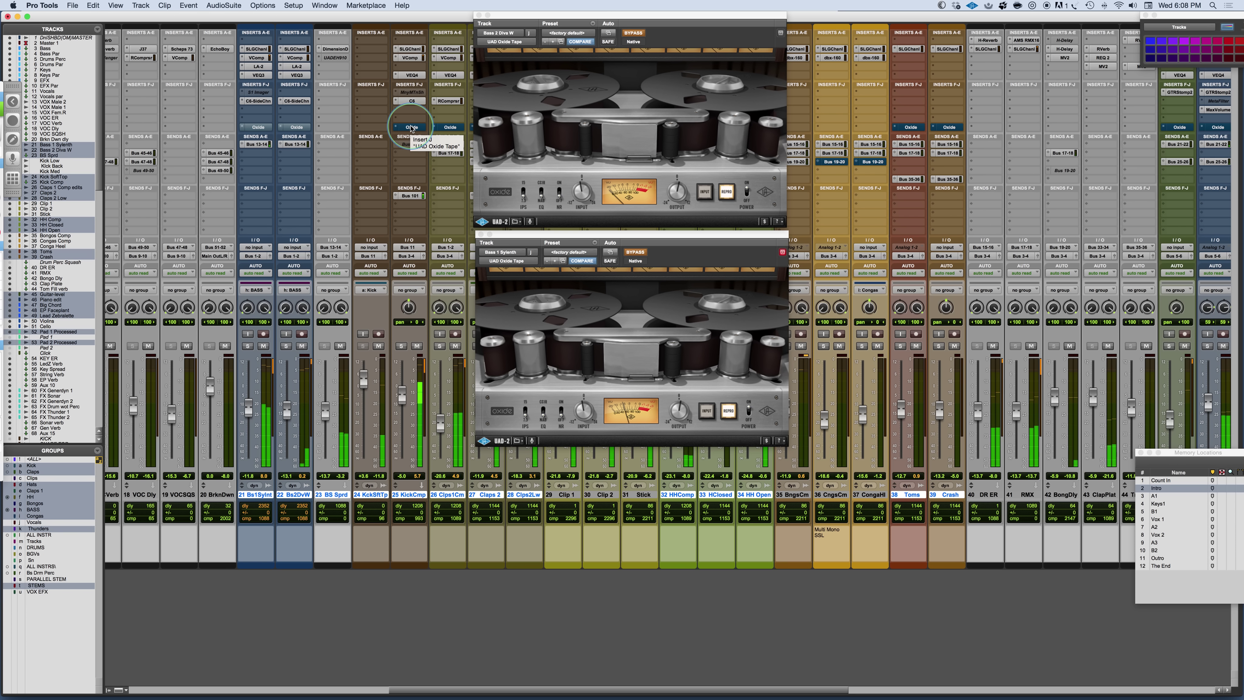
left_click(412, 127, "alt+super")
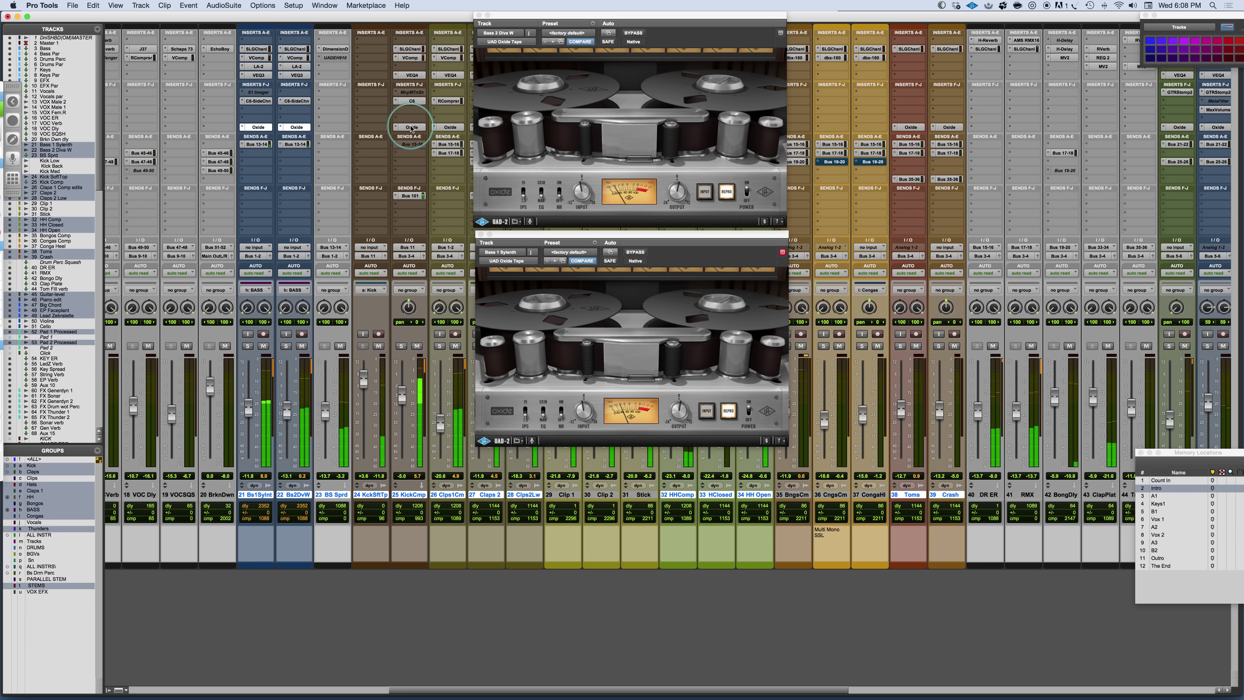
left_click(410, 127, "alt+super")
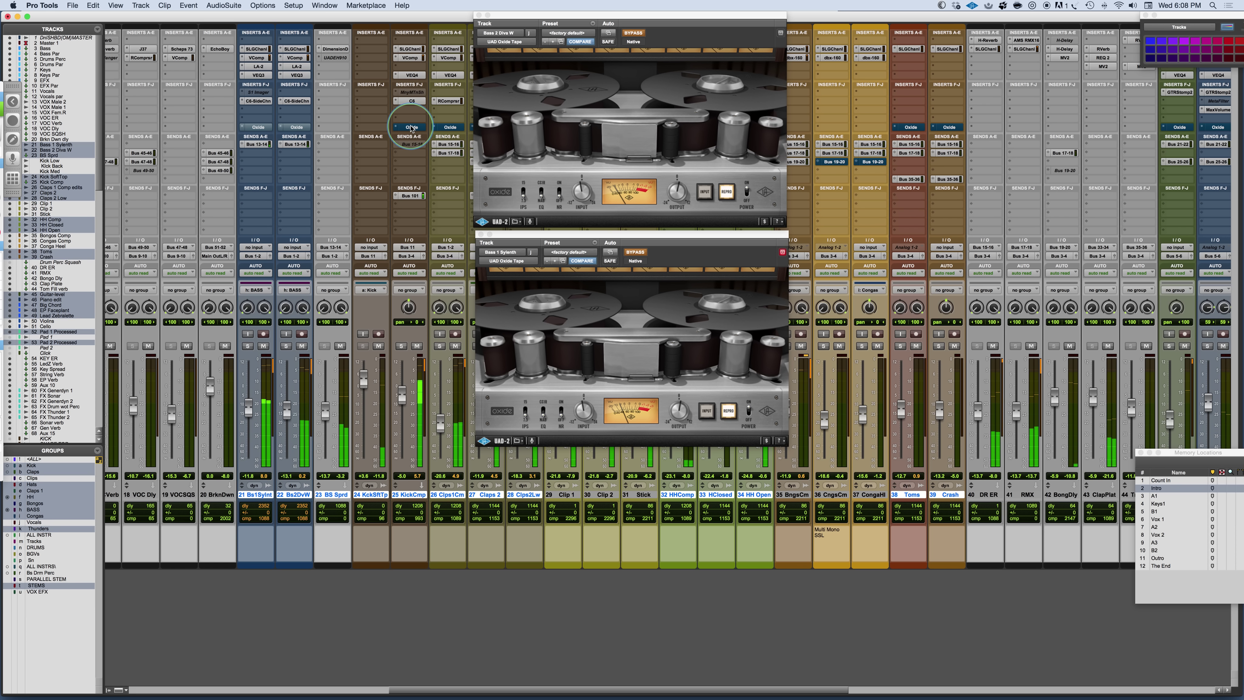
left_click(410, 127, "alt+super")
Step: Try out the IPS tape speed and EQ switches in the Oxide Tape windows of both bass tracks
left_click(523, 196)
left_click(526, 413)
left_click_drag(526, 413, 526, 404)
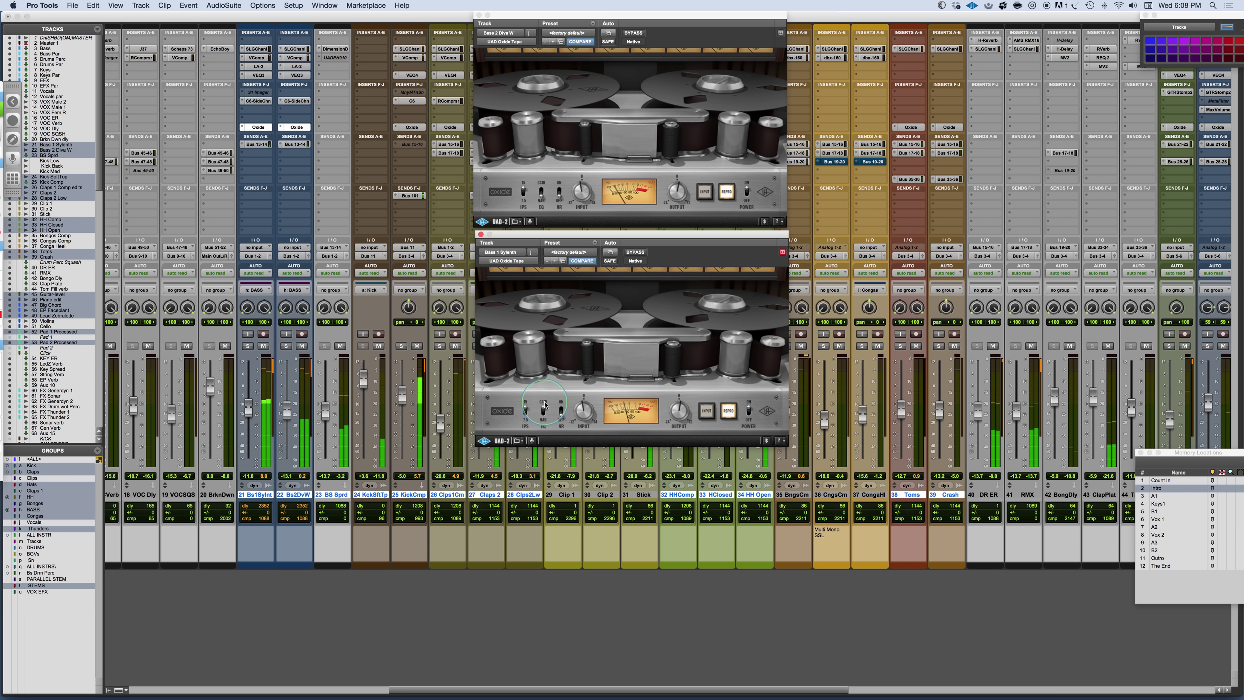
left_click(544, 175)
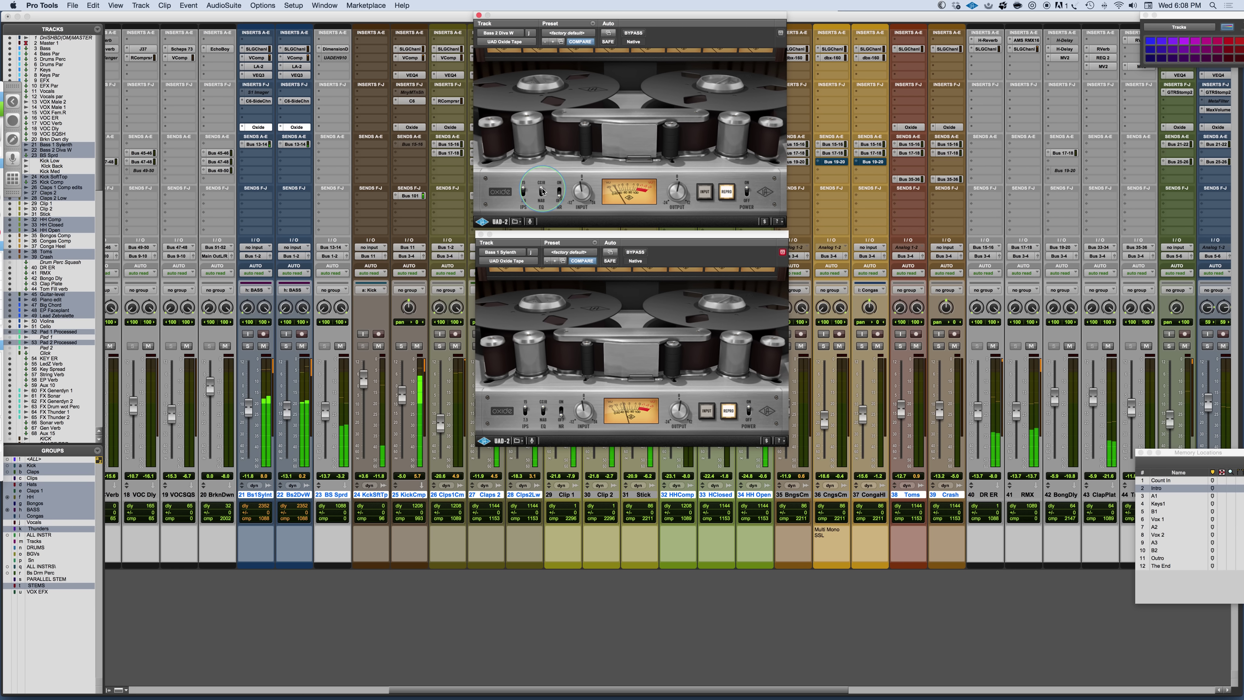
left_click(543, 426)
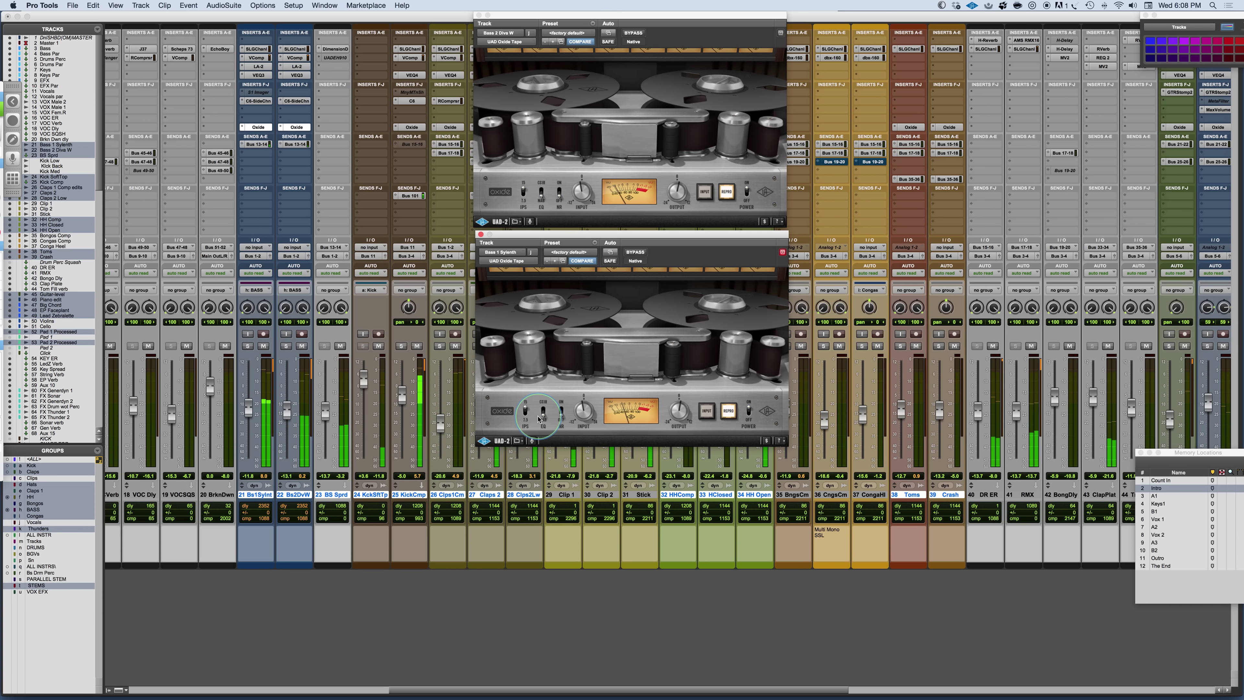
left_click(542, 186)
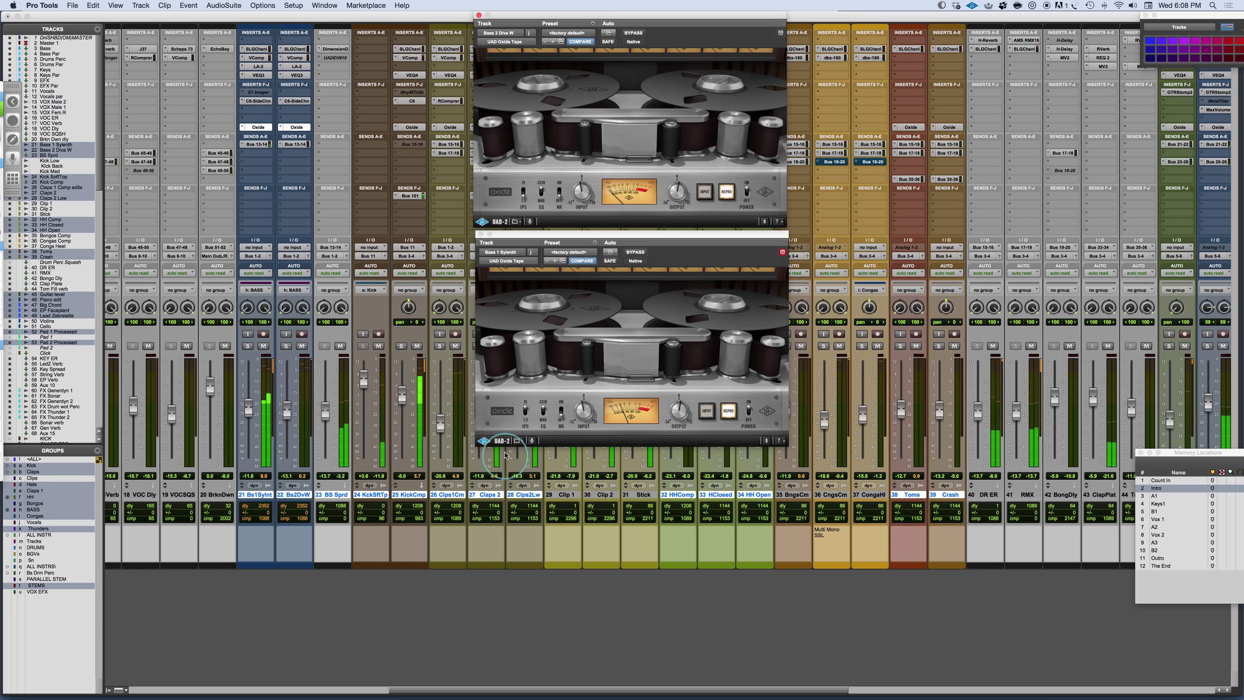
left_click(526, 410)
left_click_drag(527, 411, 525, 420)
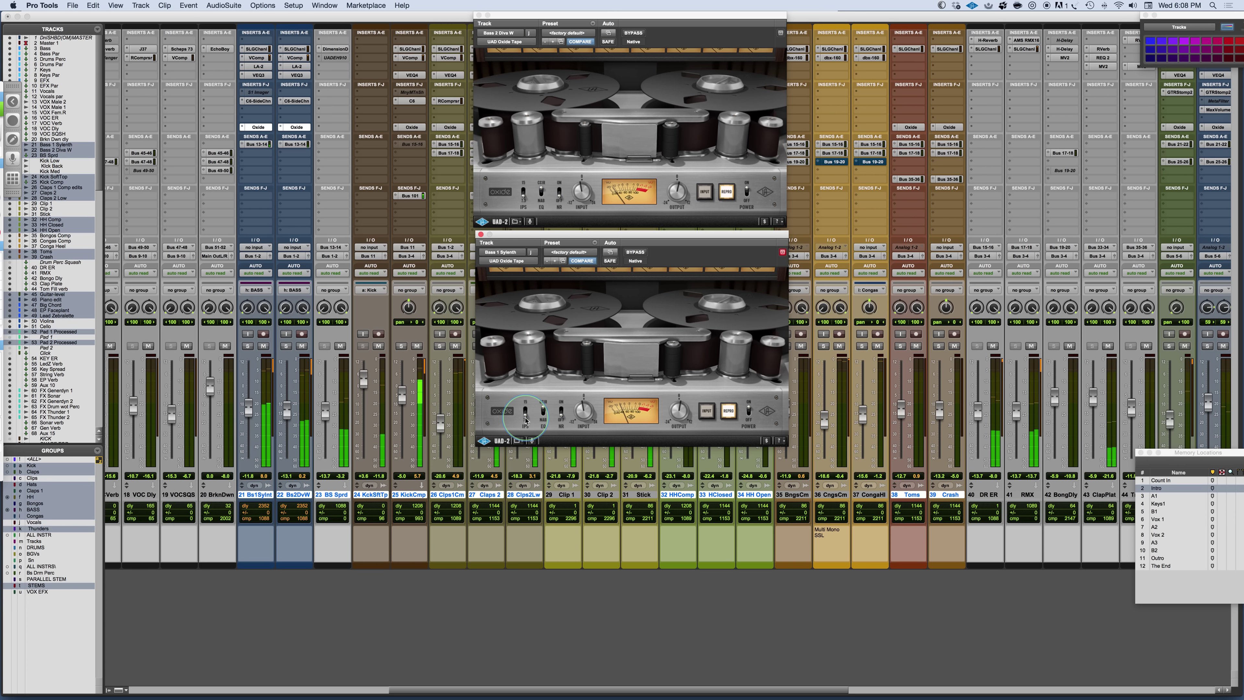
Step: Repeat the full-mix comparison by toggling bypass on every selected Oxide Tape insert, ending with the inserts active
left_click(296, 127)
left_click(296, 127, "alt+super")
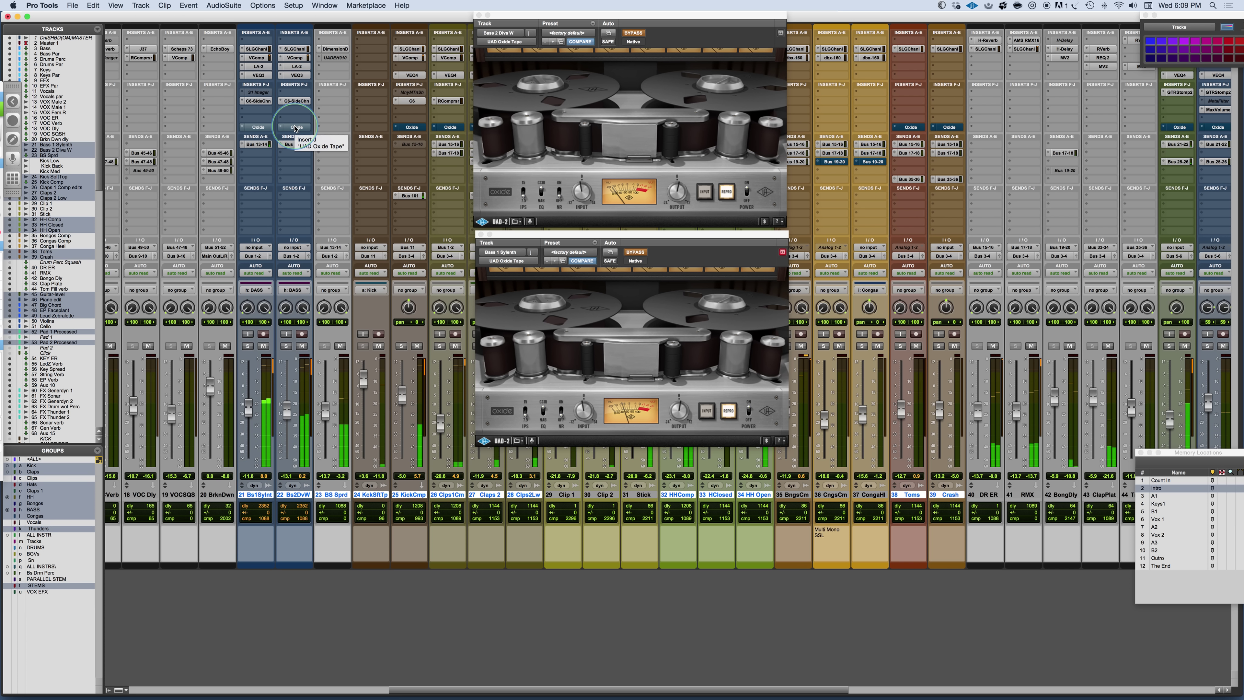
left_click(295, 128, "alt+super")
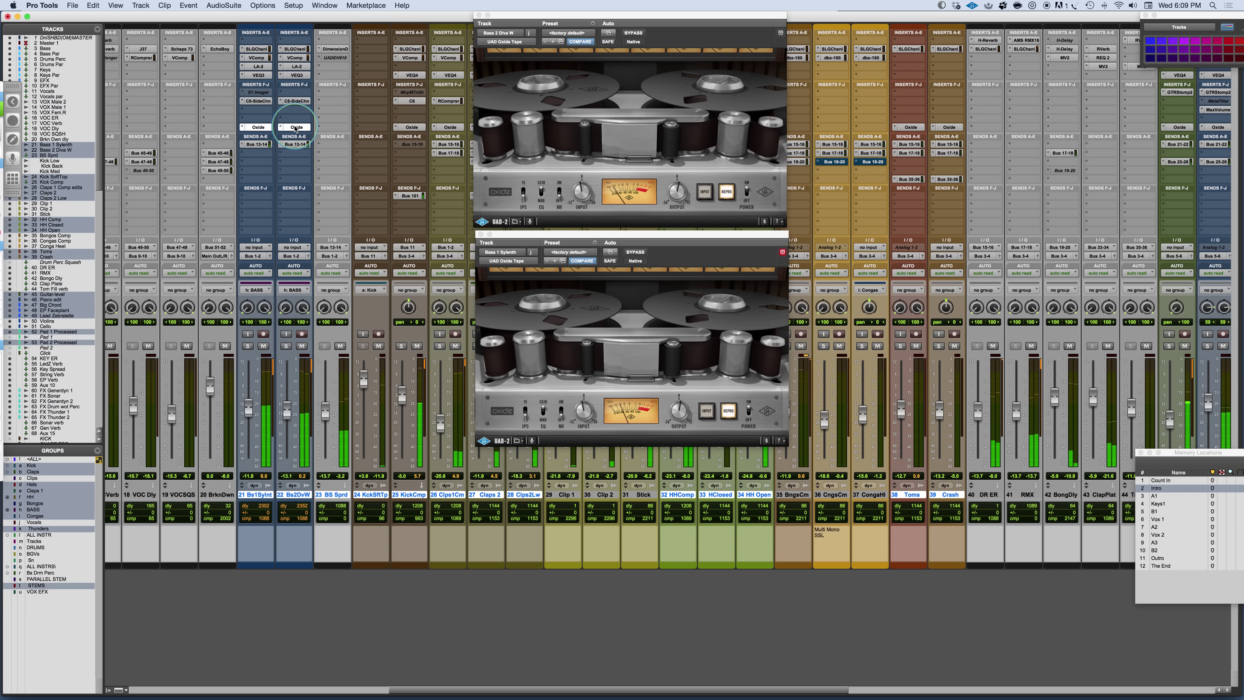
left_click(295, 128, "alt+super")
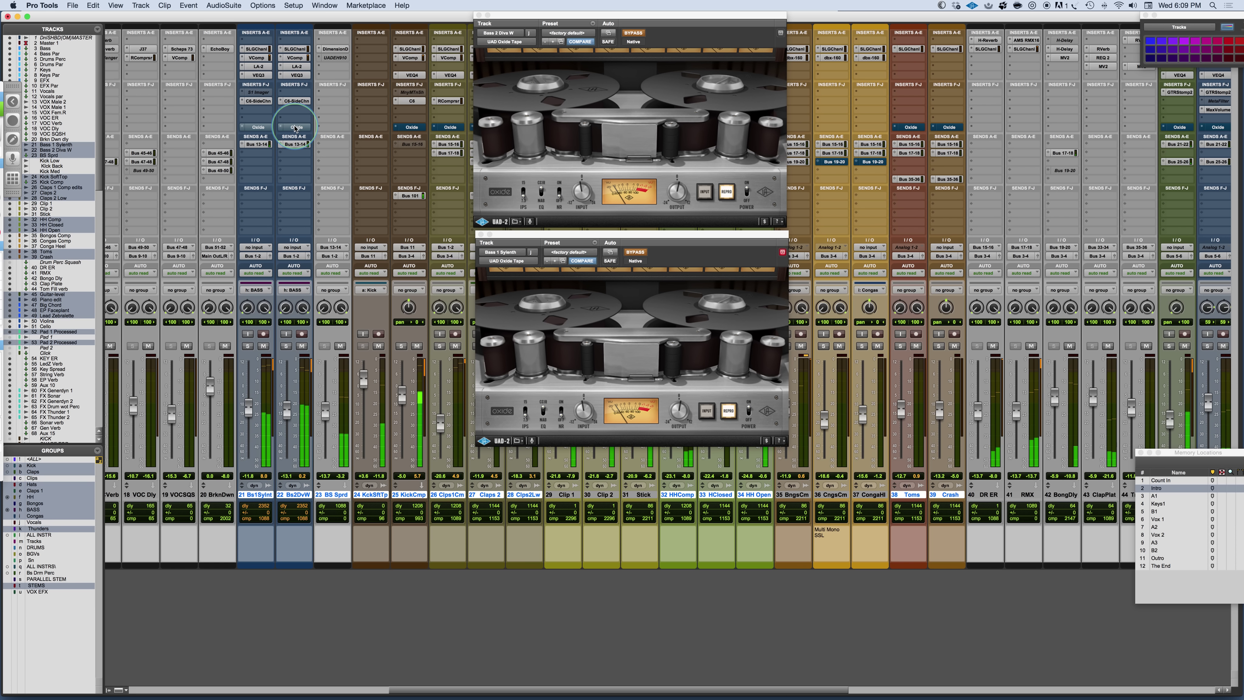
left_click(295, 127, "alt+super")
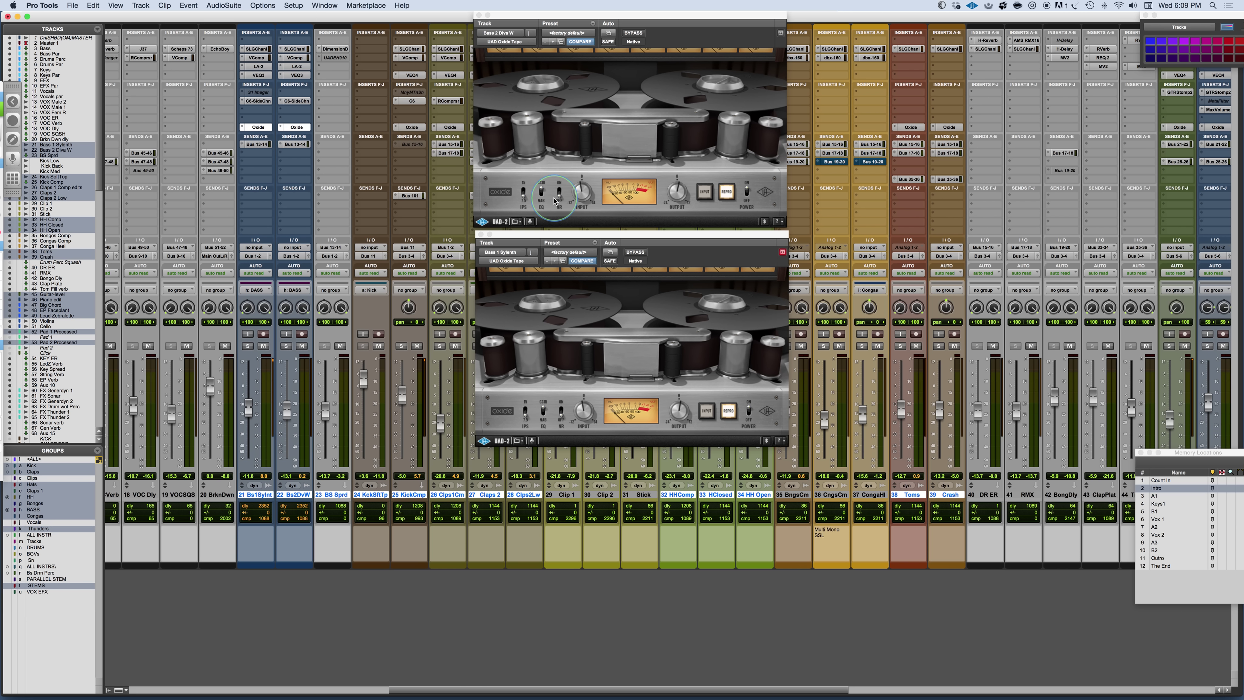
Step: Add Oxide Tape below CLA-76 on track 4, Bass Par, make it active, raise its input and lower its output
scroll(287, 245, "left", 10)
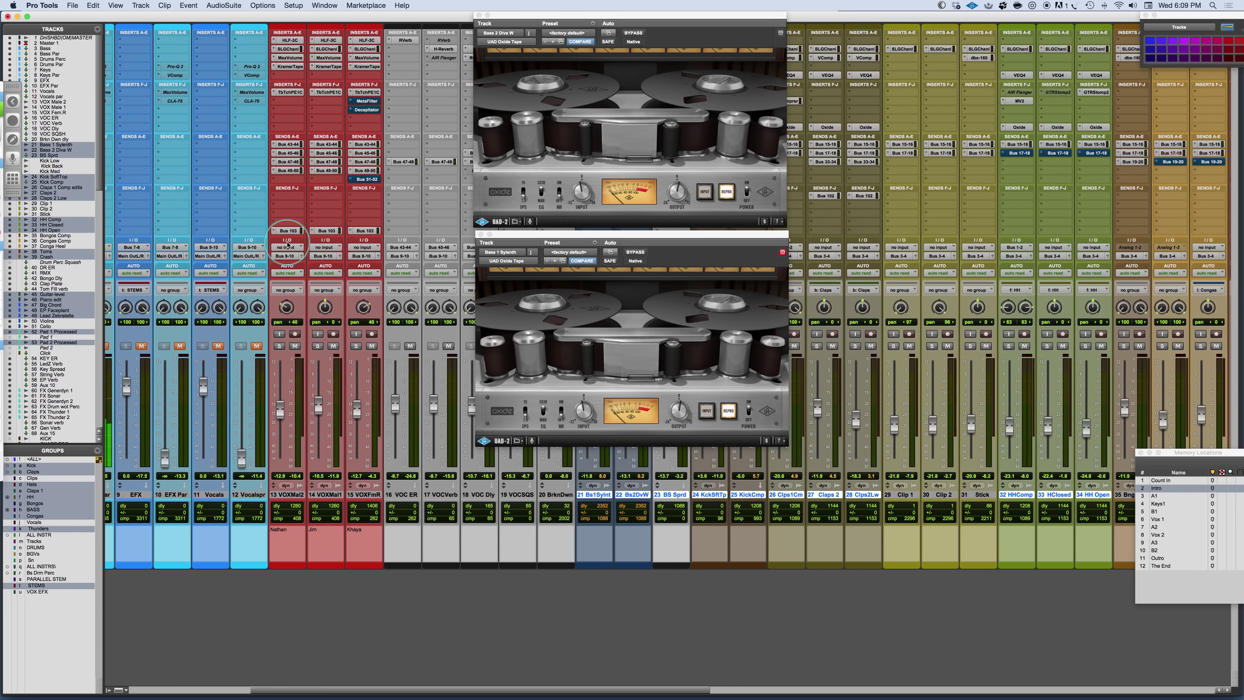
scroll(287, 245, "left", 8)
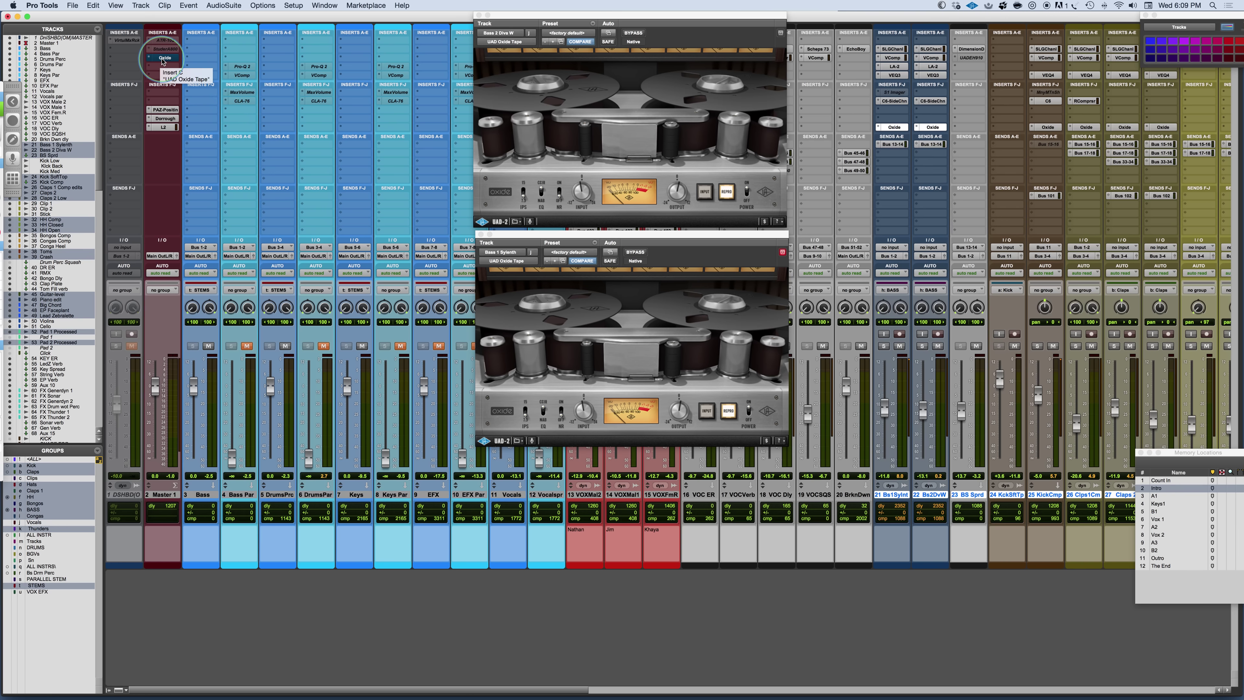
left_click(241, 111)
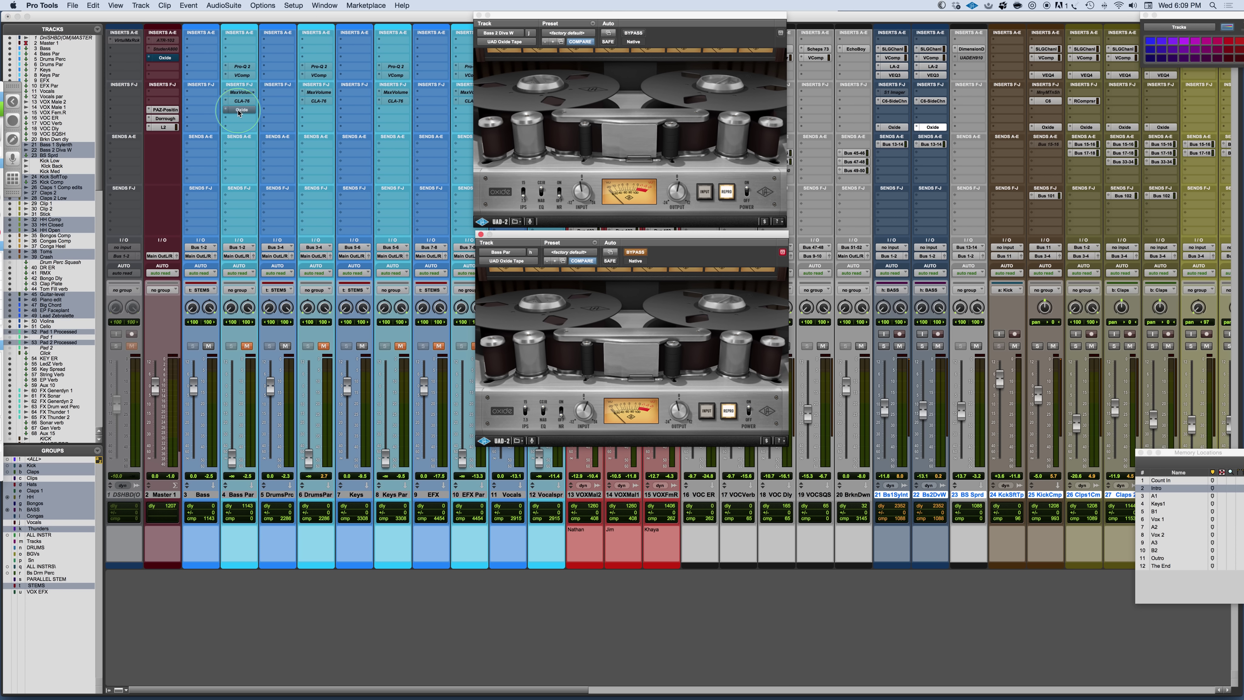
left_click(240, 110)
left_click(240, 110)
left_click_drag(582, 412, 583, 392)
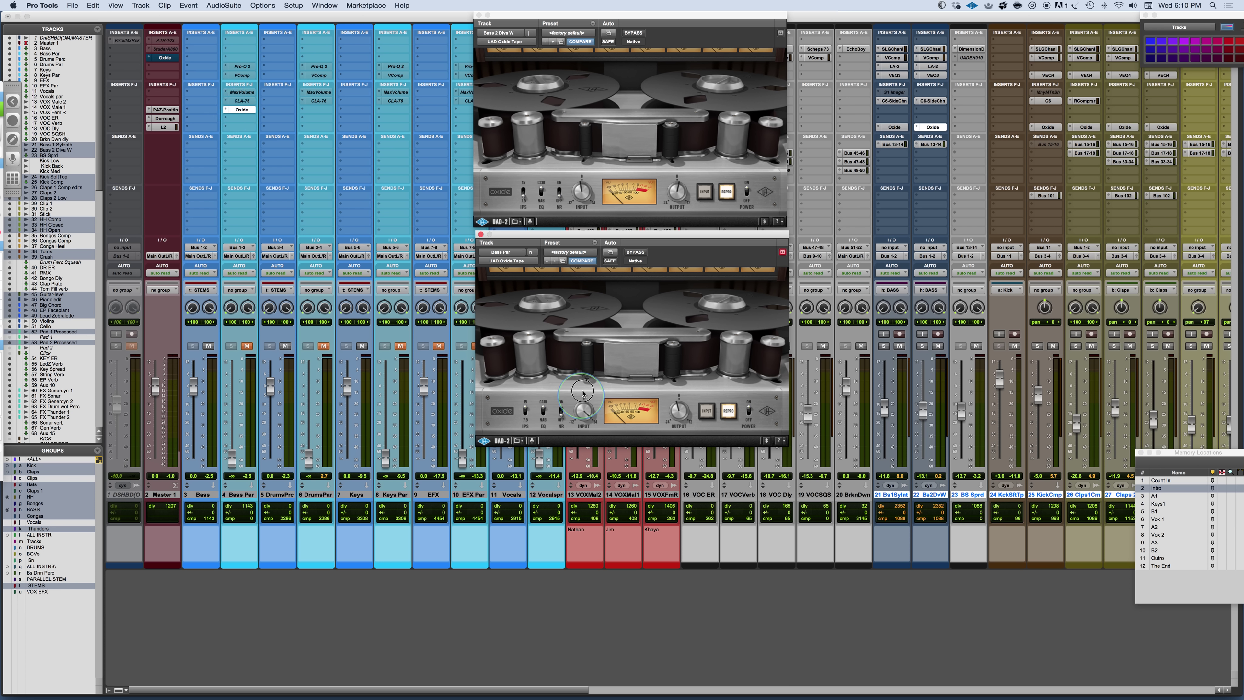
left_click_drag(679, 411, 668, 443)
Step: Copy the Bass Par Oxide Tape insert to the drums, keys, EFX and vocals parallel tracks and move the plug-in windows aside
left_click(250, 118)
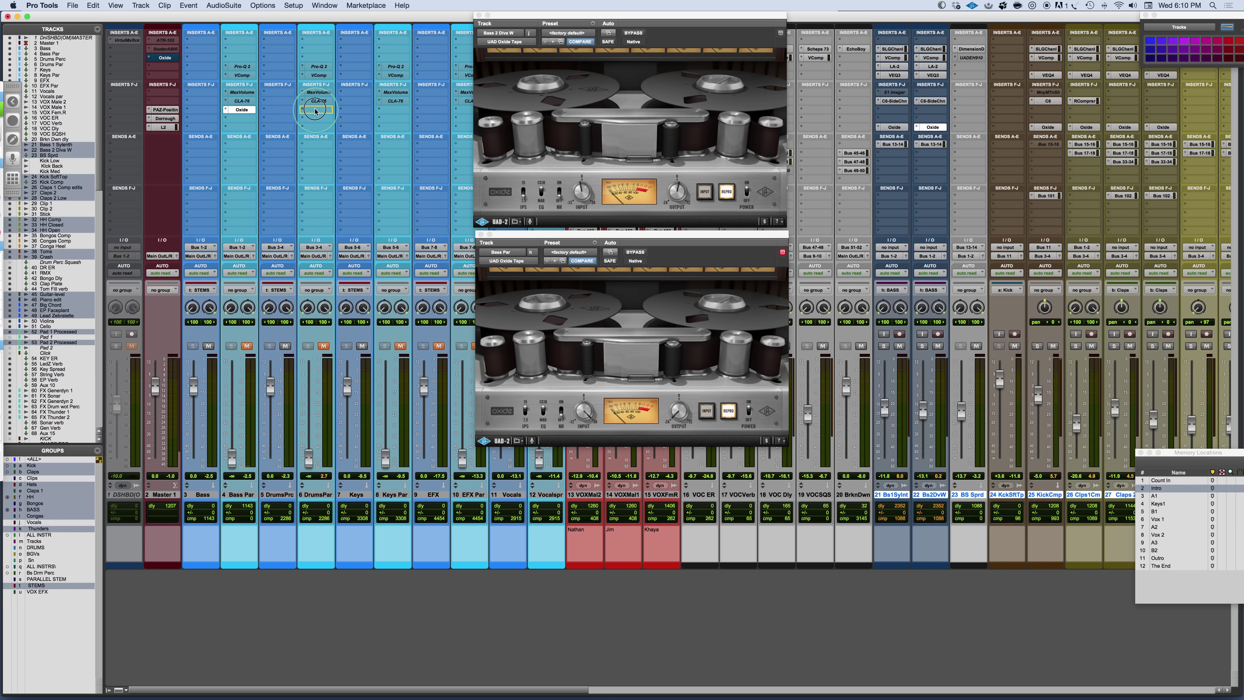
left_click_drag(314, 112, 390, 112)
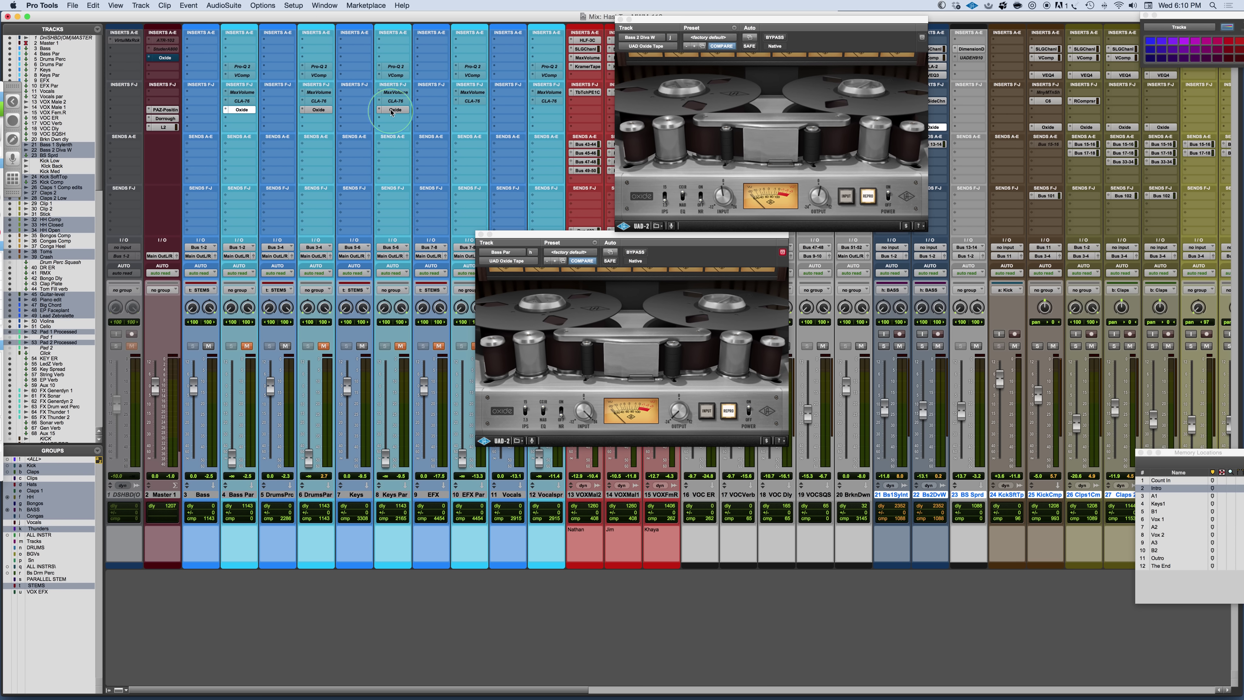
left_click_drag(474, 117, 472, 111)
left_click_drag(544, 235, 798, 222)
Step: Activate the PARALLEL STEM group, start playback and raise the grouped parallel track faders together
left_click(37, 593)
left_click(36, 593)
left_click(44, 579)
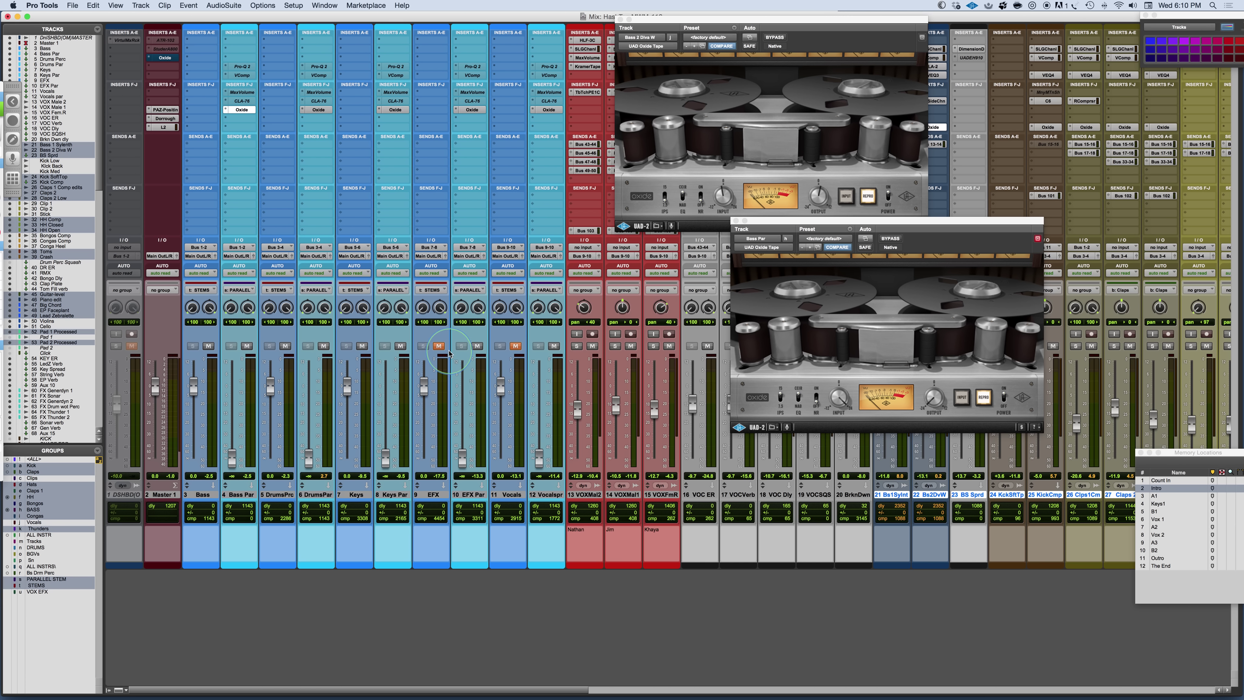
key("space")
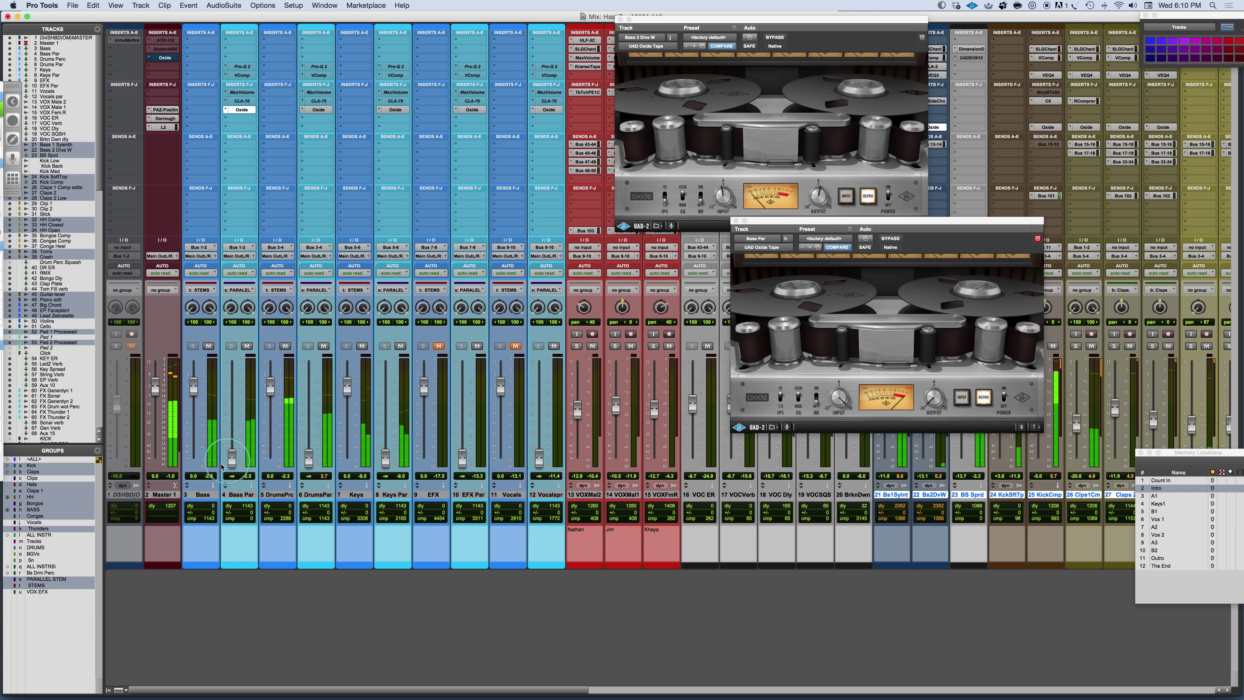
left_click_drag(232, 460, 232, 421)
Step: Unmute the main stem tracks and raise the grouped parallel faders from their lowered level to blend in the Oxide Tape signal
left_click(235, 122)
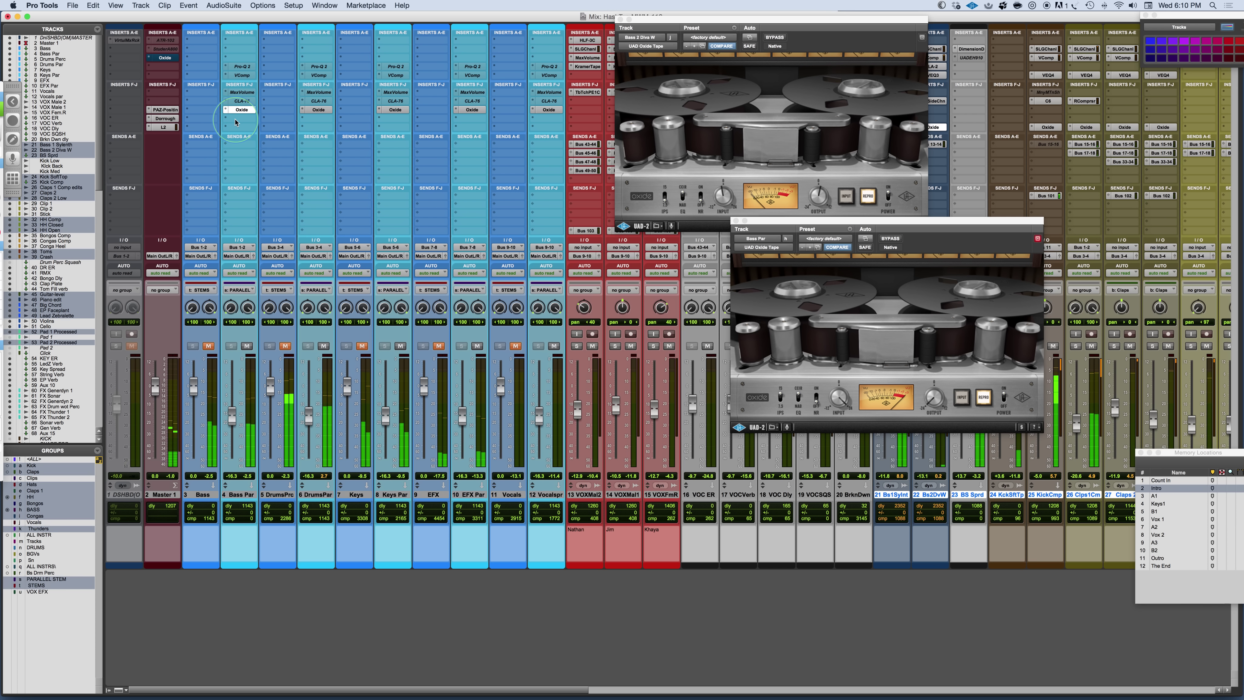
left_click(212, 397)
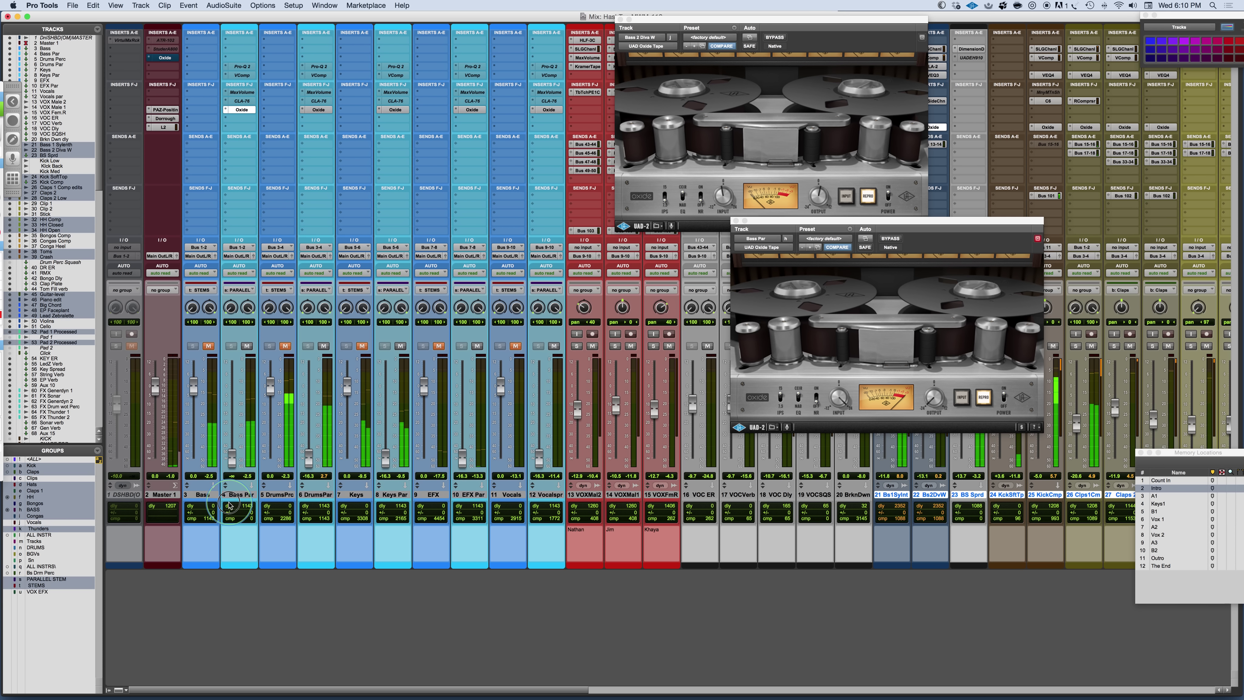
left_click(209, 346)
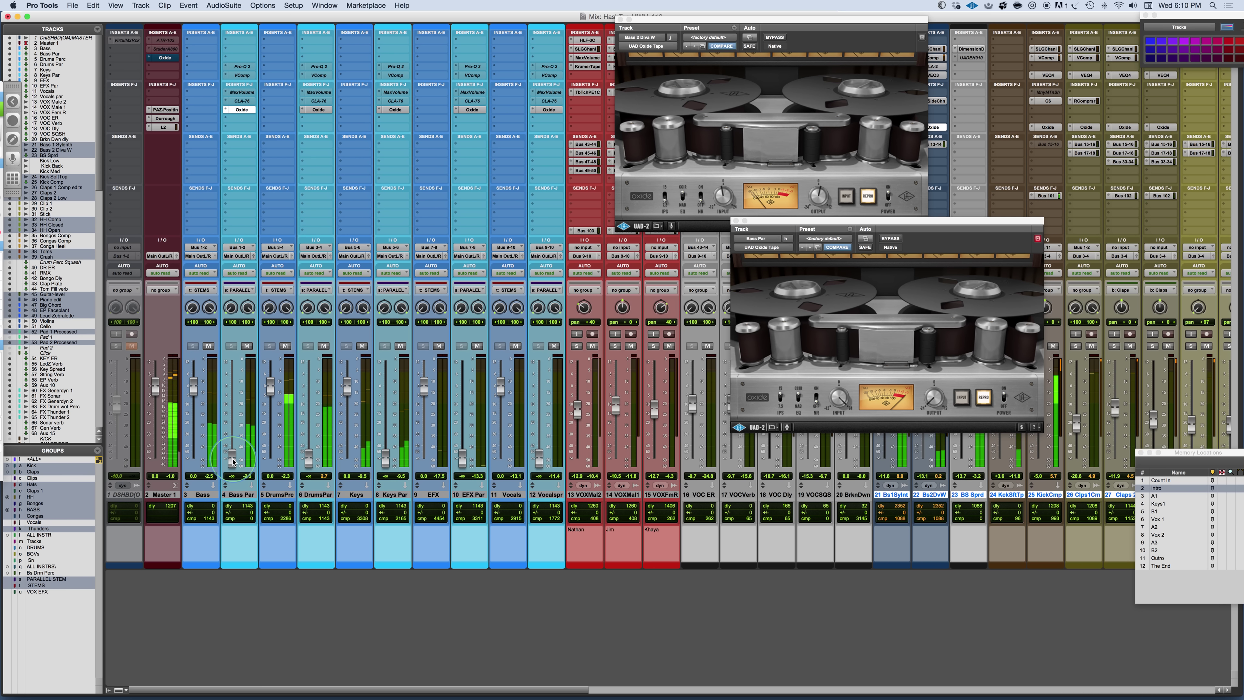
left_click_drag(232, 459, 230, 419)
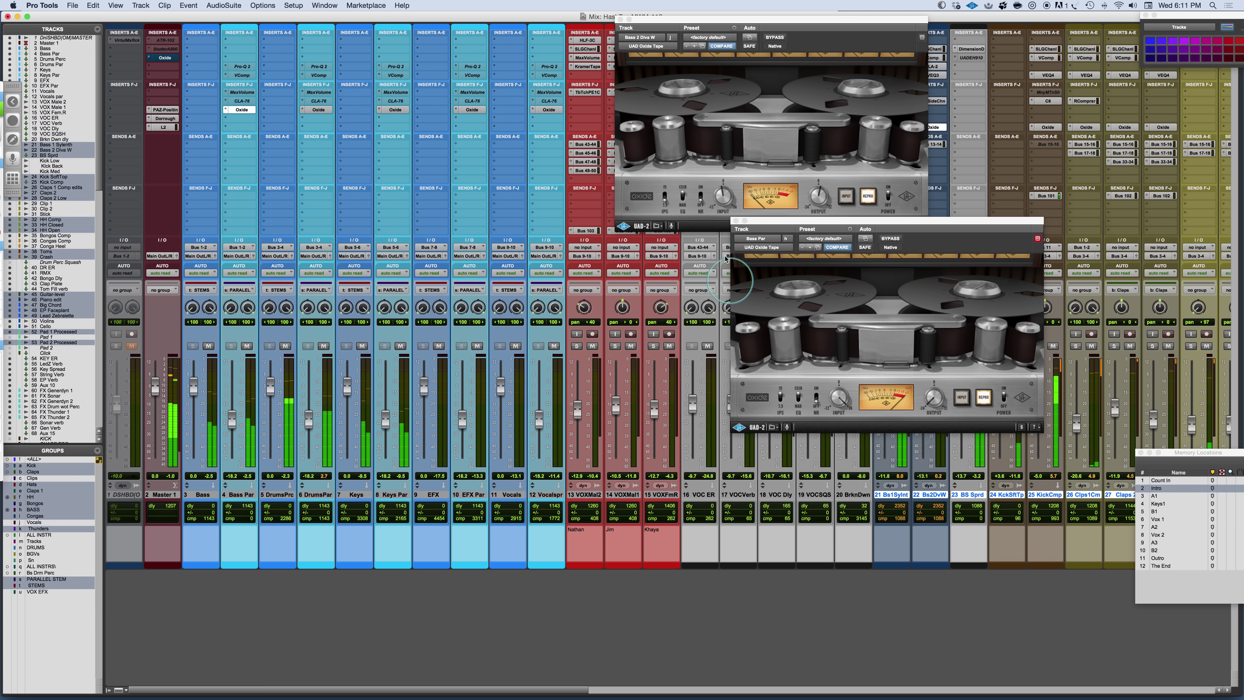
left_click(842, 406)
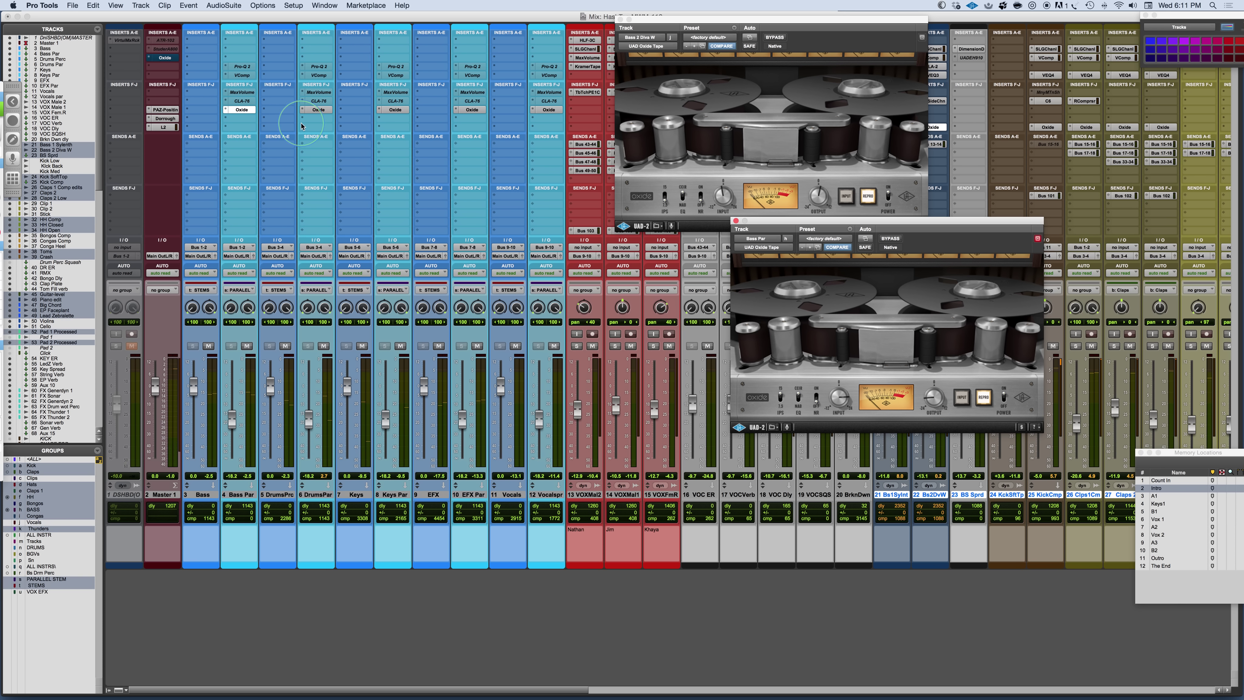
Step: View the Oxide Tape settings on the drums, keys, EFX and vocals parallel tracks in turn
left_click(315, 110)
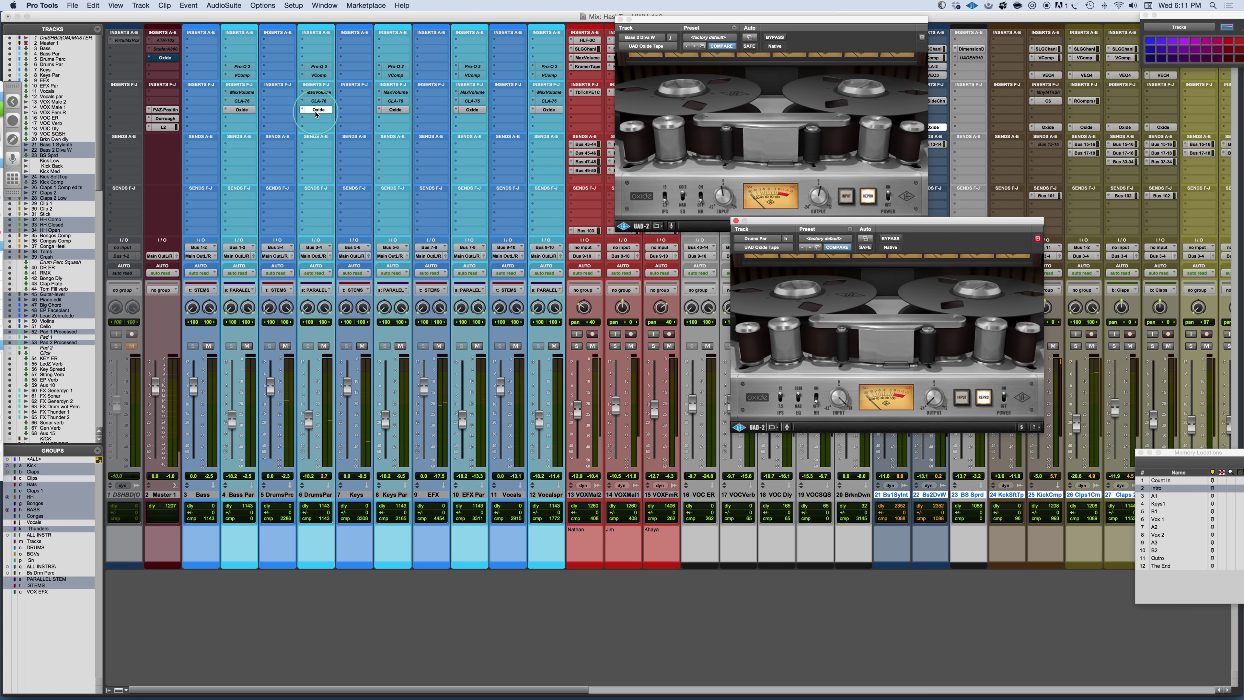
left_click(398, 111)
left_click(473, 111)
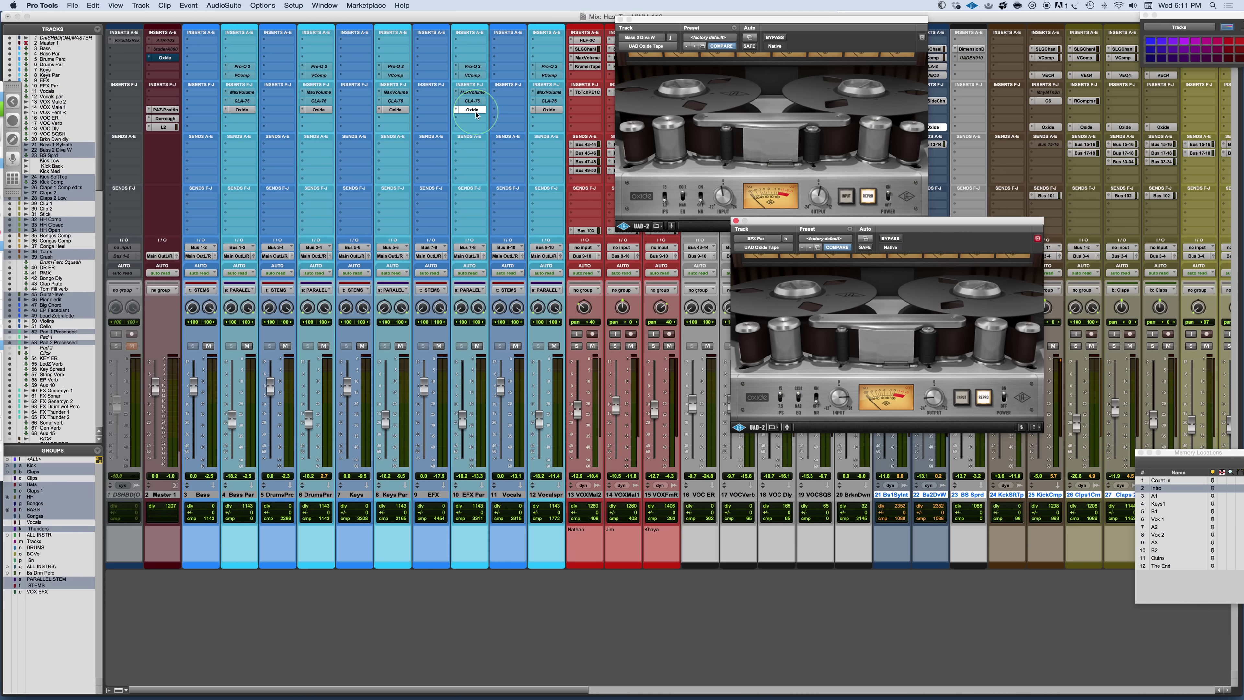
left_click(548, 111)
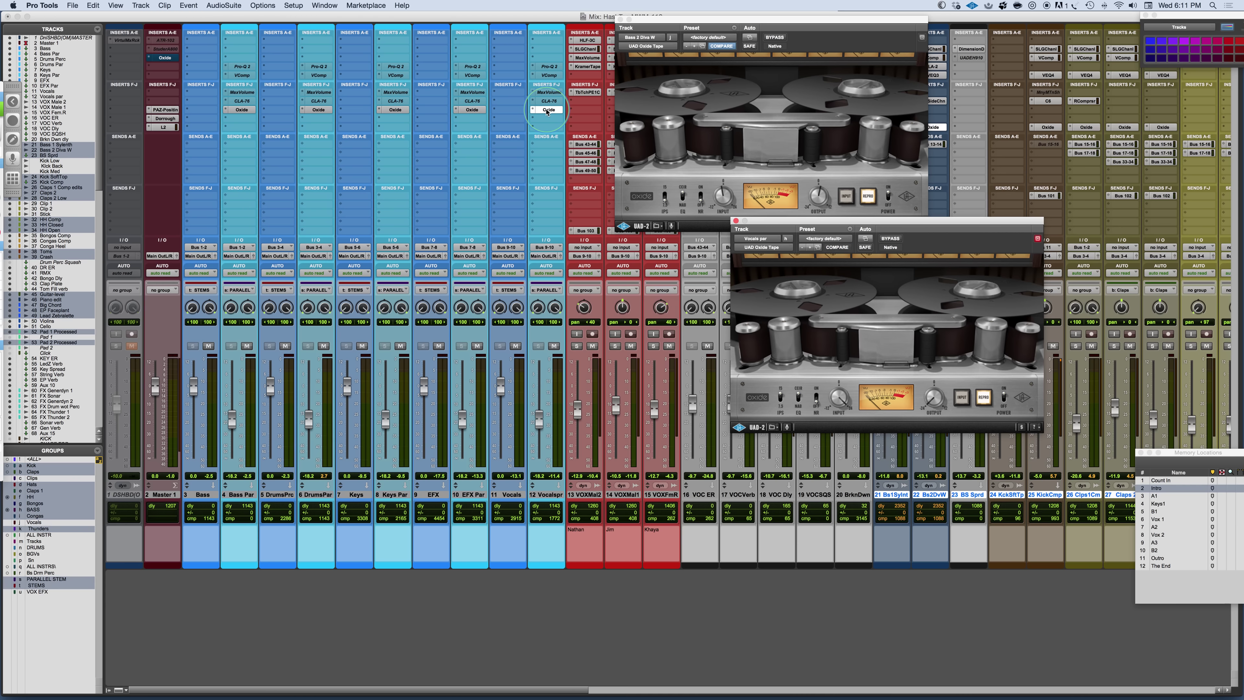
Step: Start playback, mute the main stem tracks, and raise the grouped parallel faders before lowering them to about -16 dB
key("space")
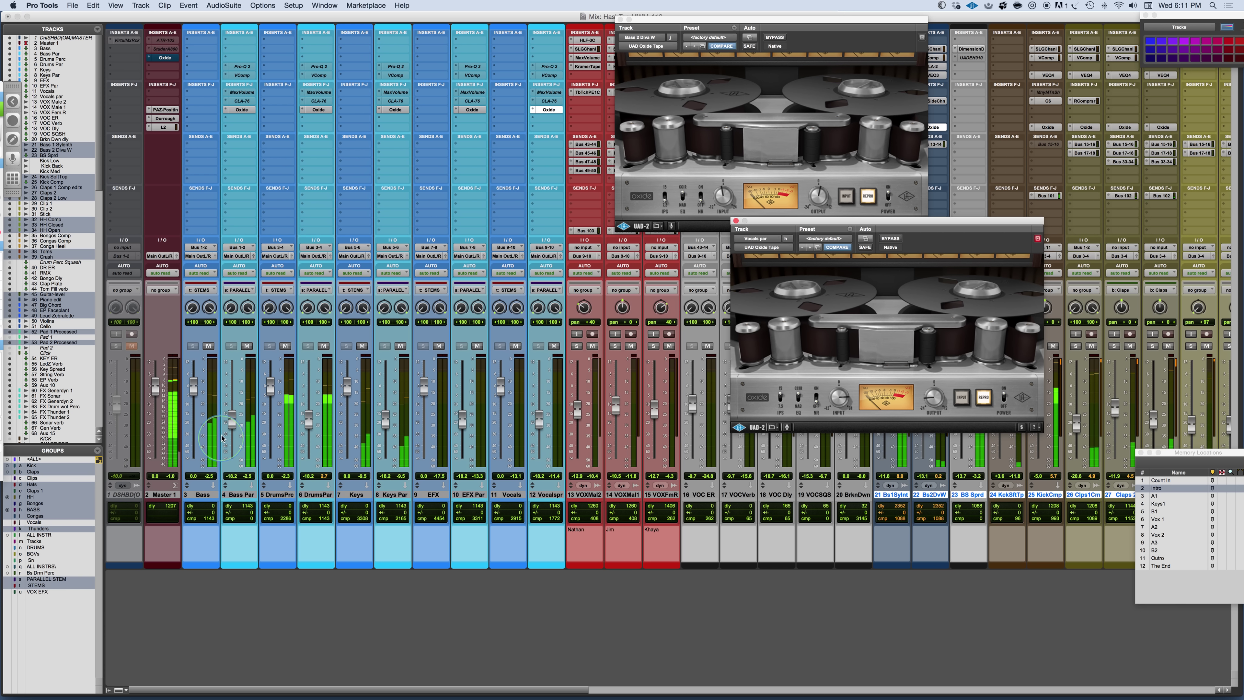
left_click(219, 345)
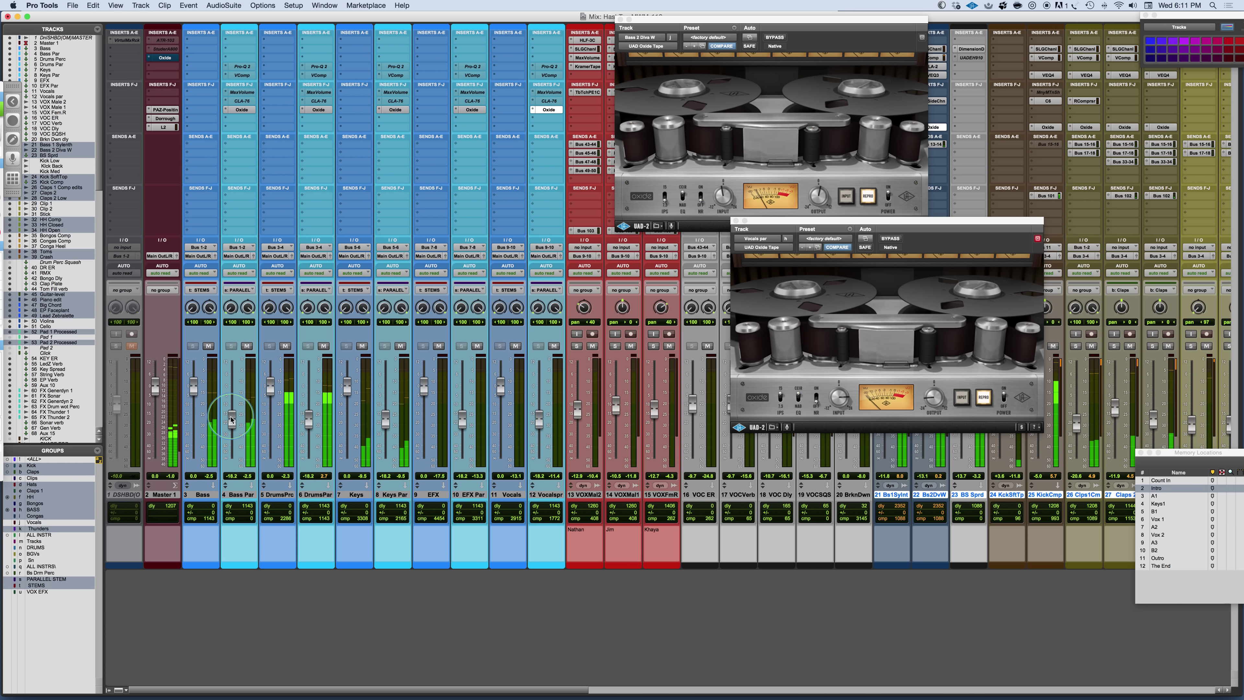
left_click_drag(232, 420, 231, 397)
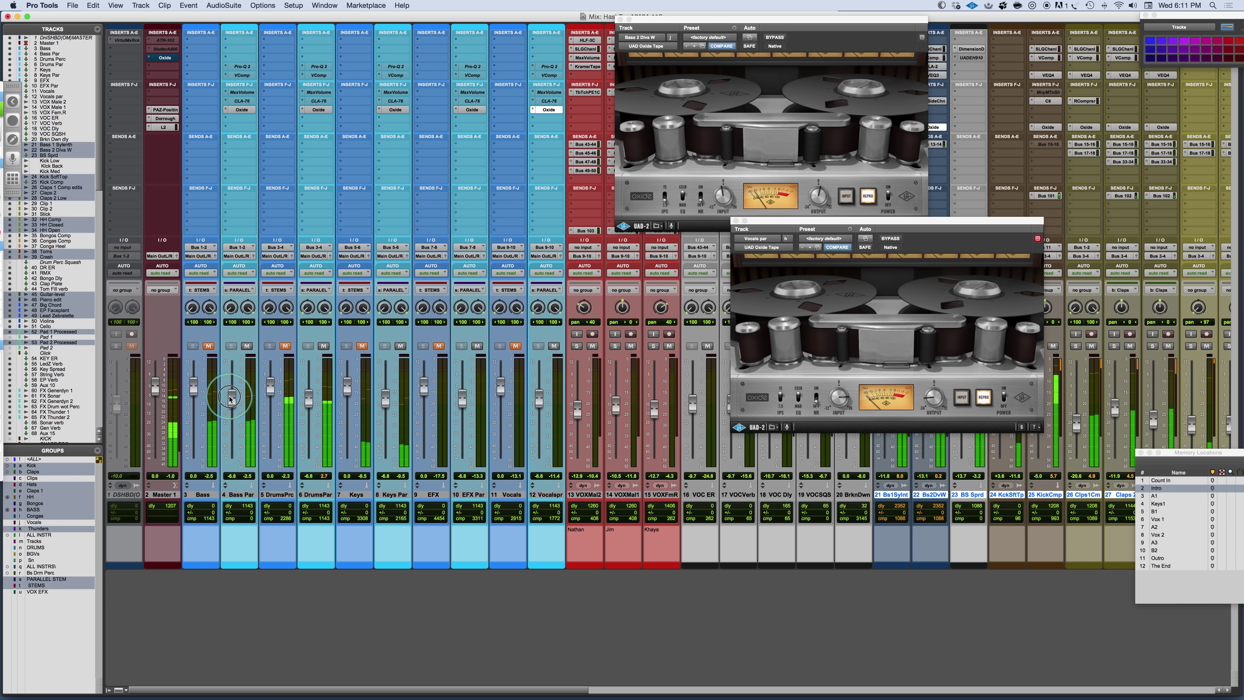
mouse_move(231, 398)
left_mouse_down()
mouse_move(233, 462)
mouse_move(233, 418)
left_mouse_up()
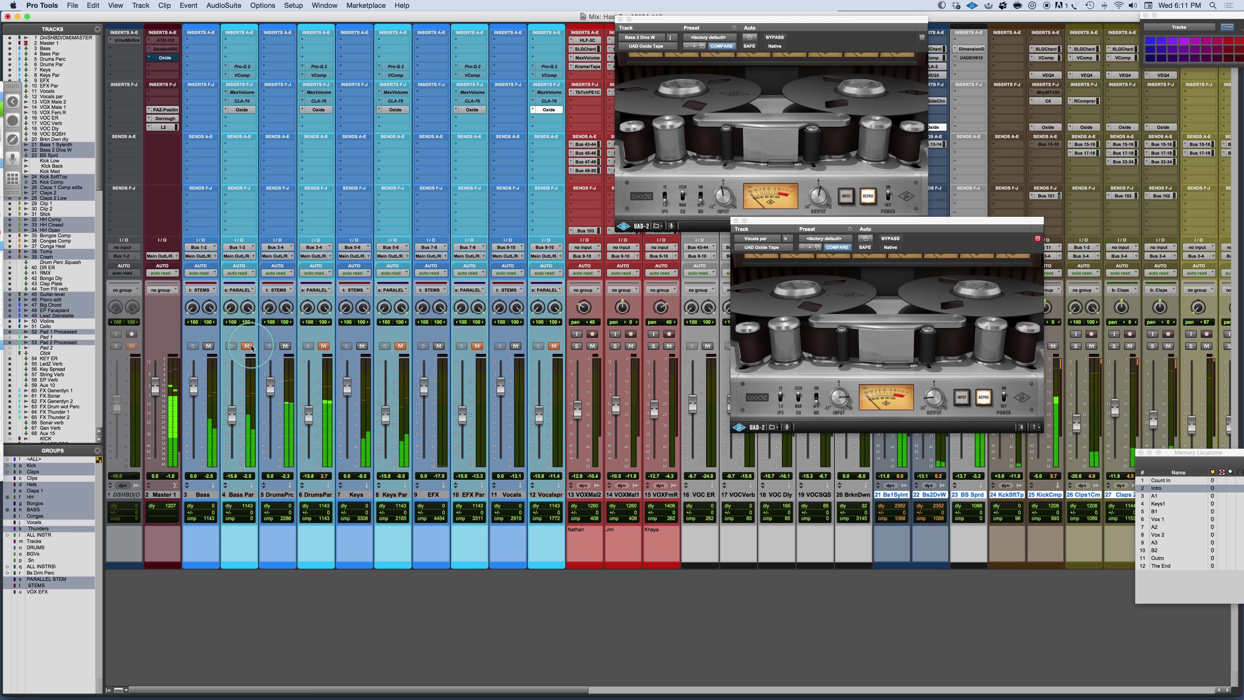
Step: Toggle the parallel tracks' mute to compare the mix, then fine-tune their grouped faders to -16.1 dB
left_click(247, 346)
left_click(247, 346)
left_click(234, 414)
left_click_drag(237, 416, 233, 421)
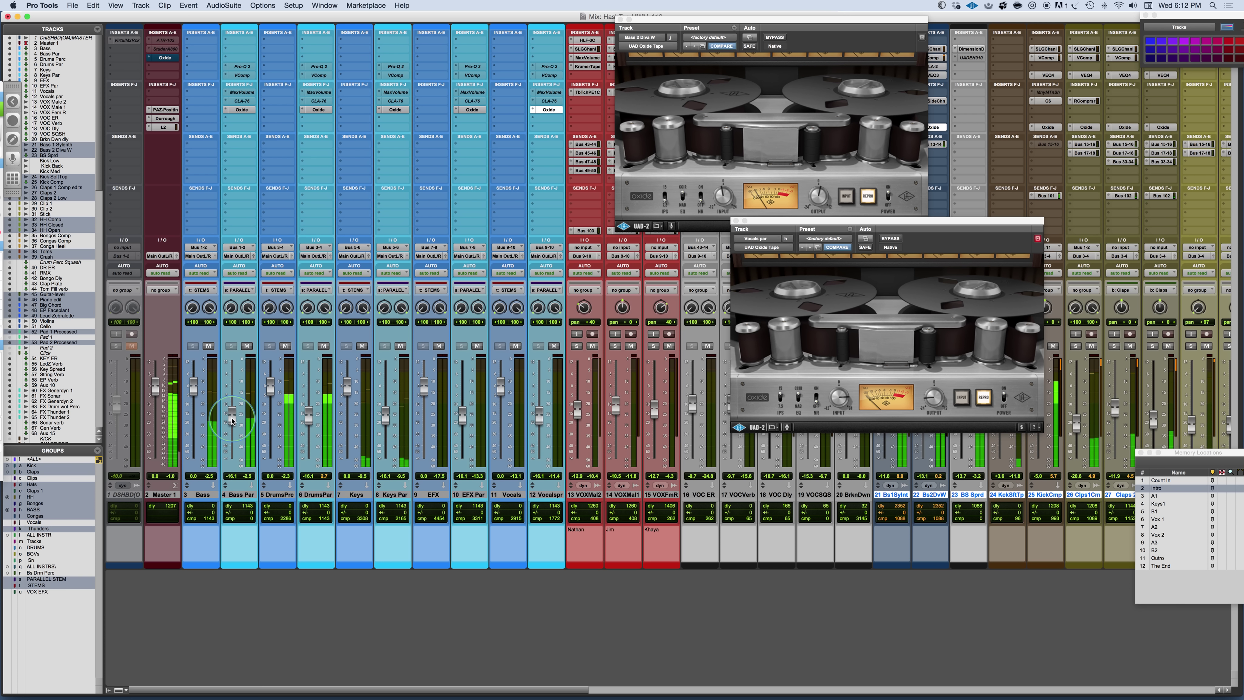
Step: Mute and unmute the grouped parallel tracks during playback to hear the mix without and with them
left_click(207, 94)
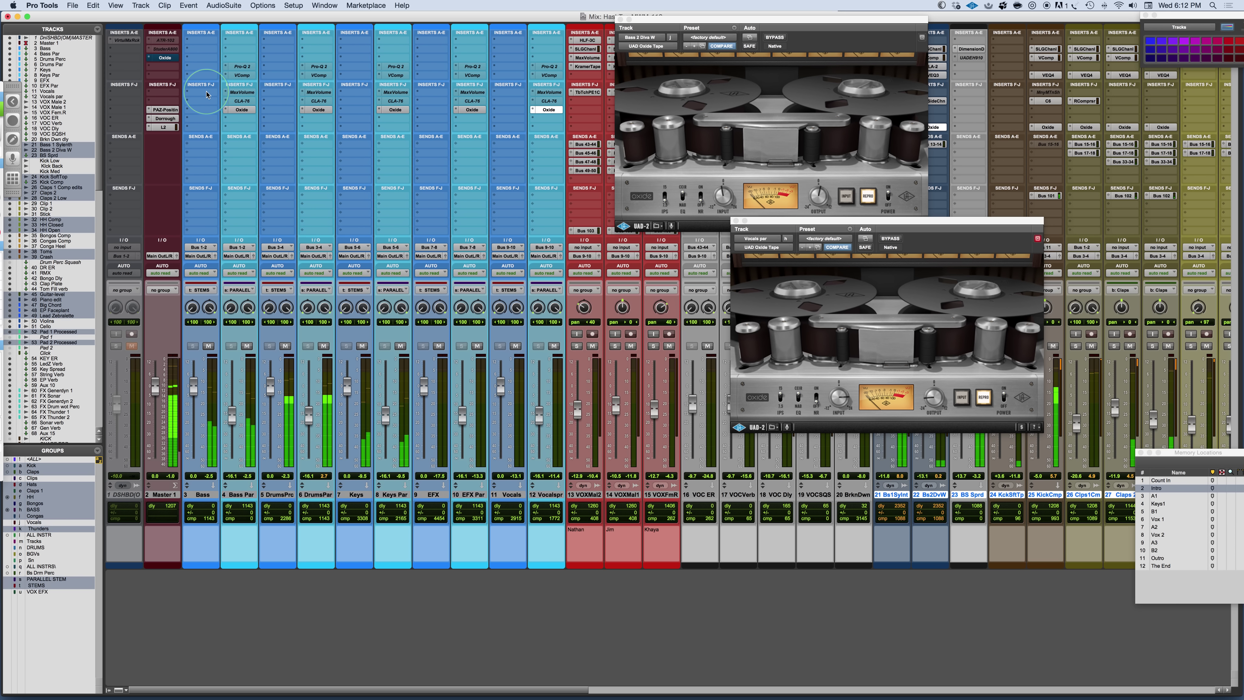
left_click(240, 324)
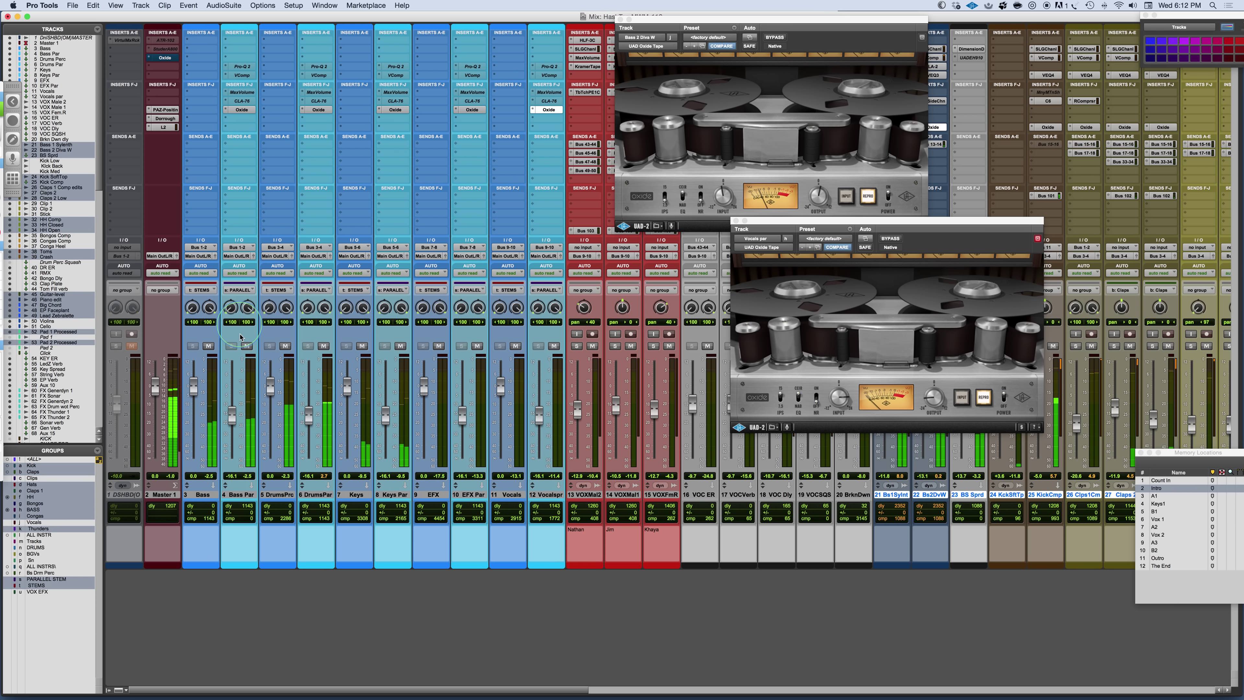
left_click(247, 346)
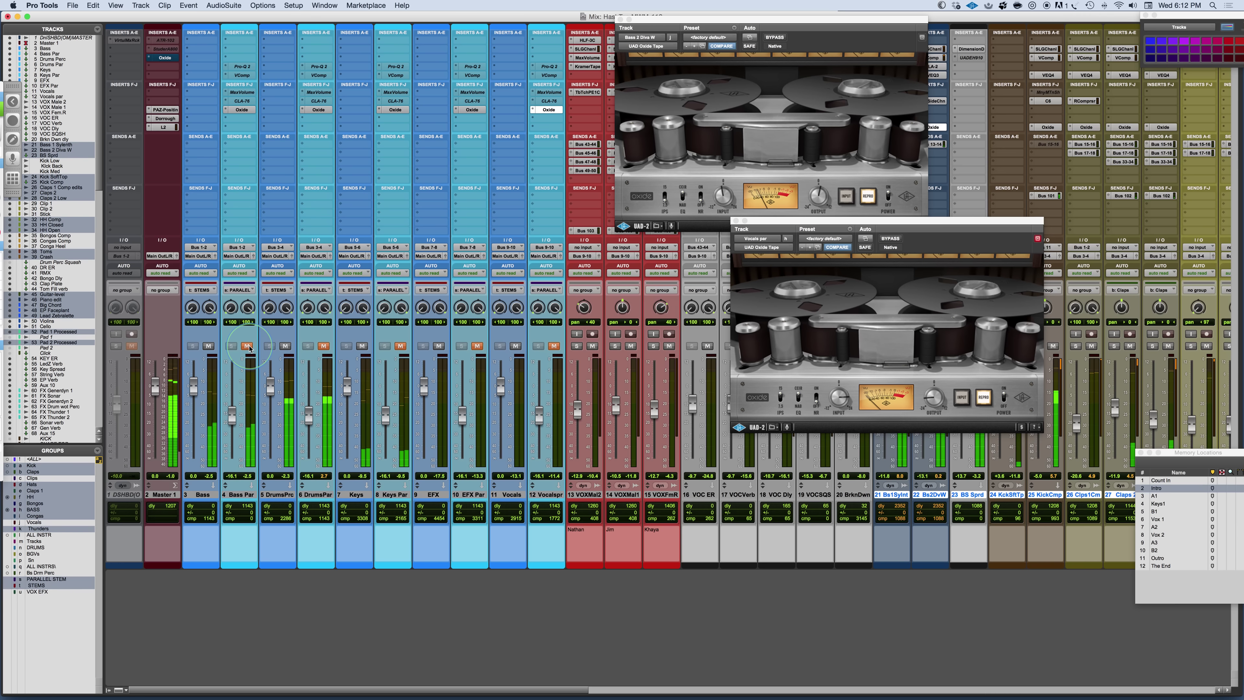
left_click(247, 346)
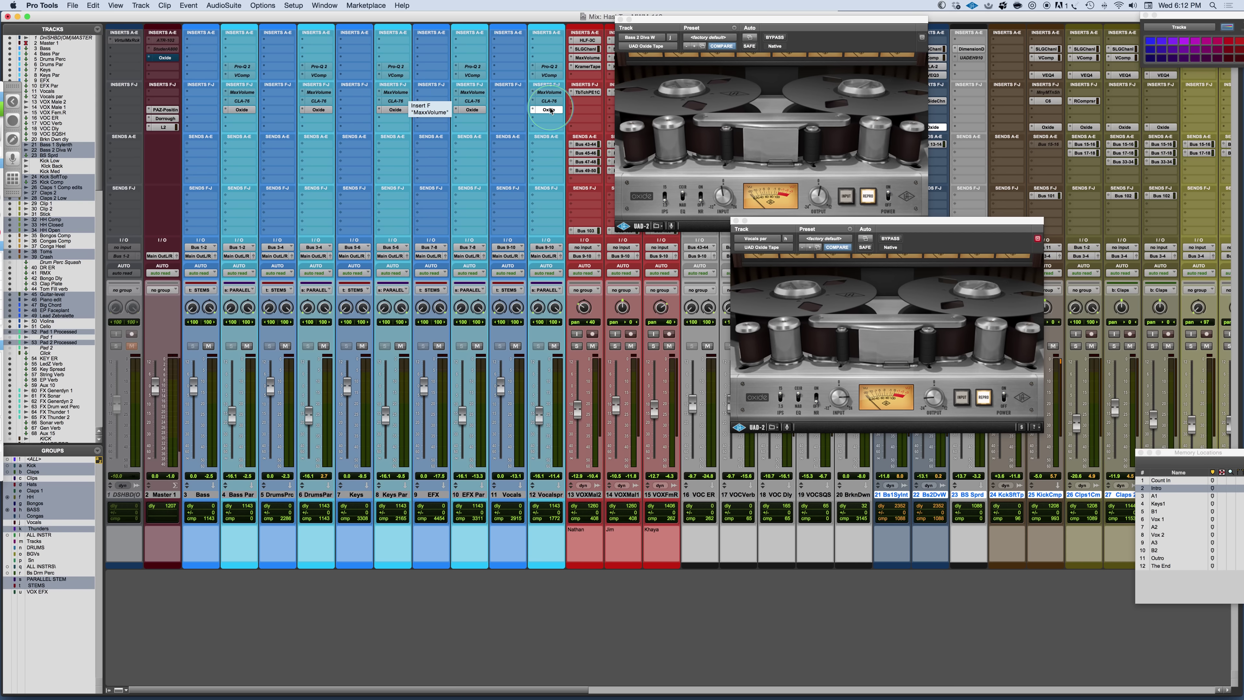
Step: Align the vocals parallel Oxide Tape window beneath the other plug-in window and switch to Microsoft PowerPoint
left_click_drag(793, 221, 673, 240)
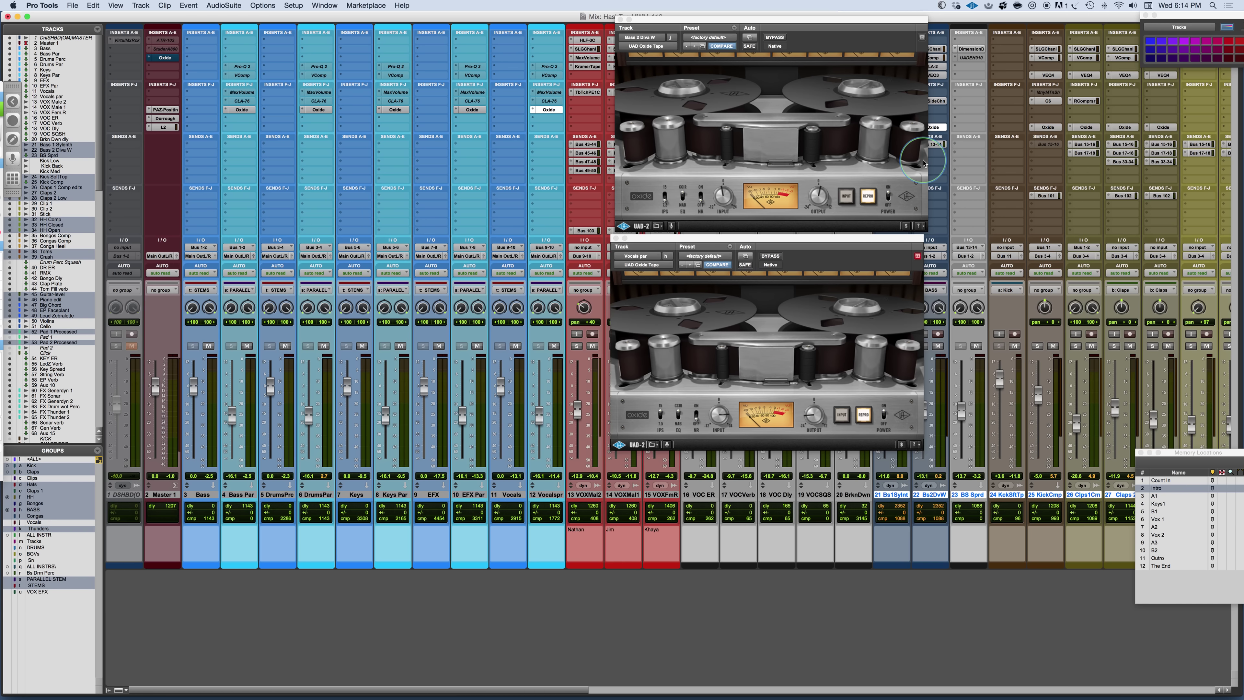
key("super+Tab")
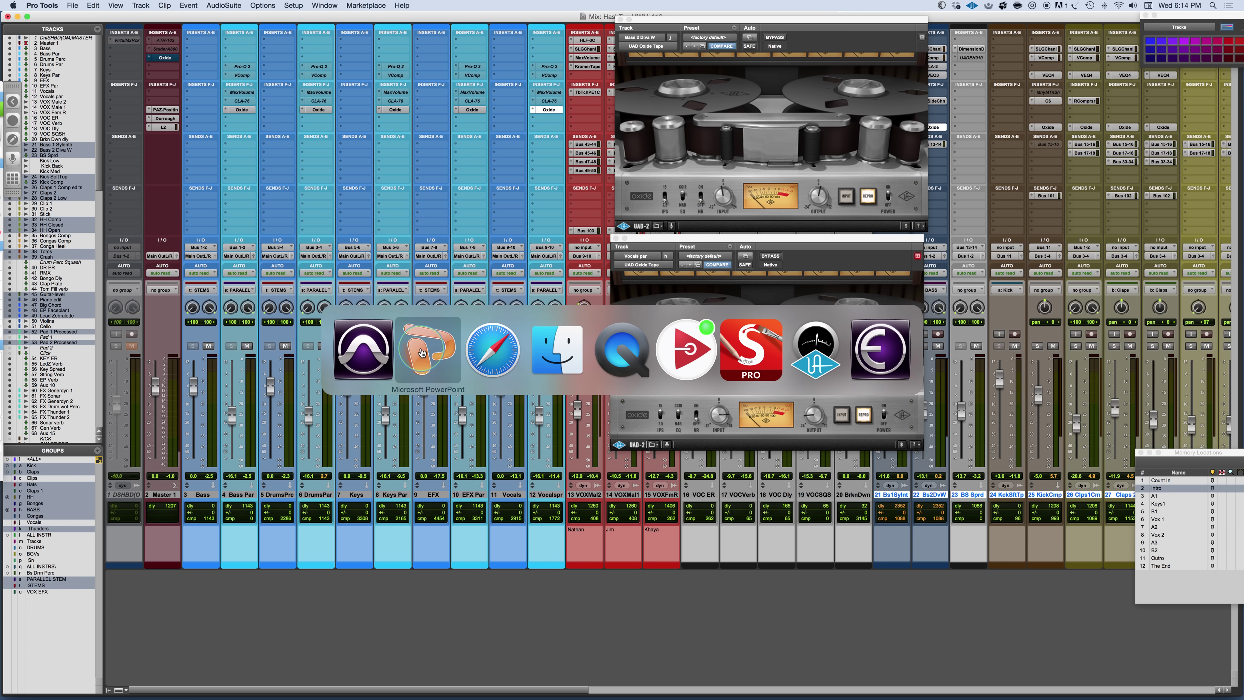